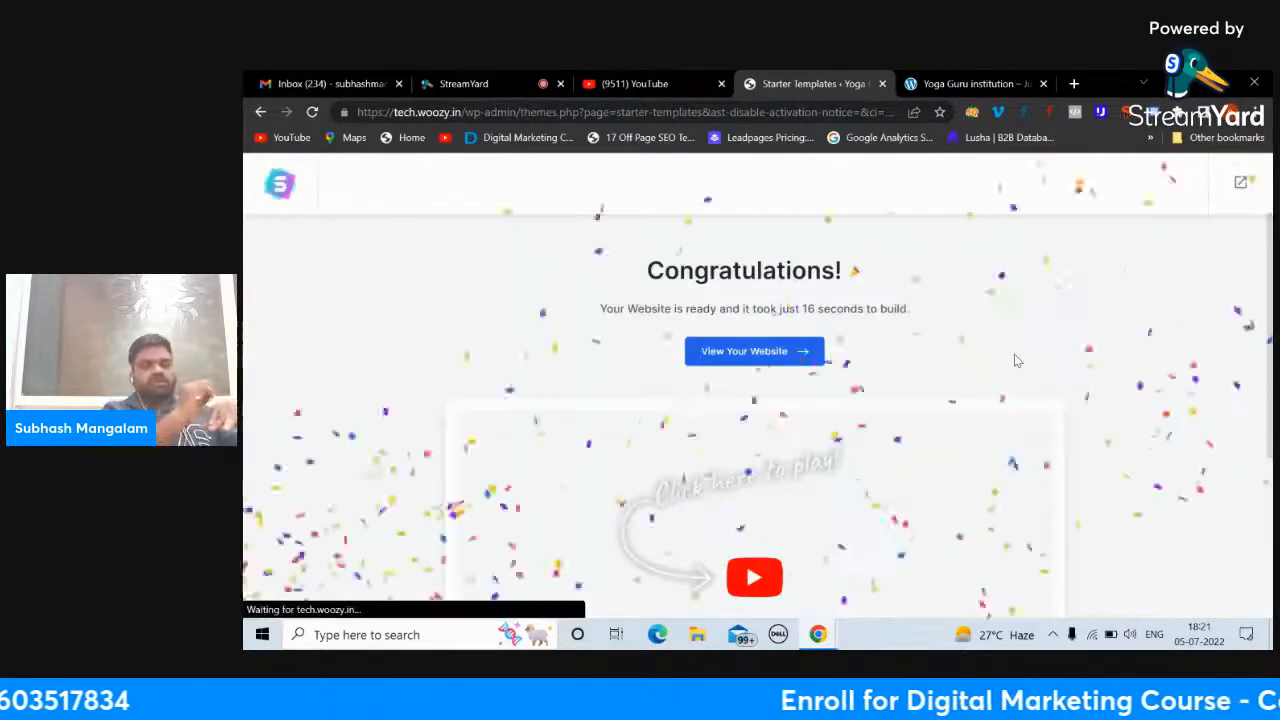
Step: View the newly built website and examine its home page from the hero section down to the footer
{"action": "left_click", "coordinate": [768, 354]}
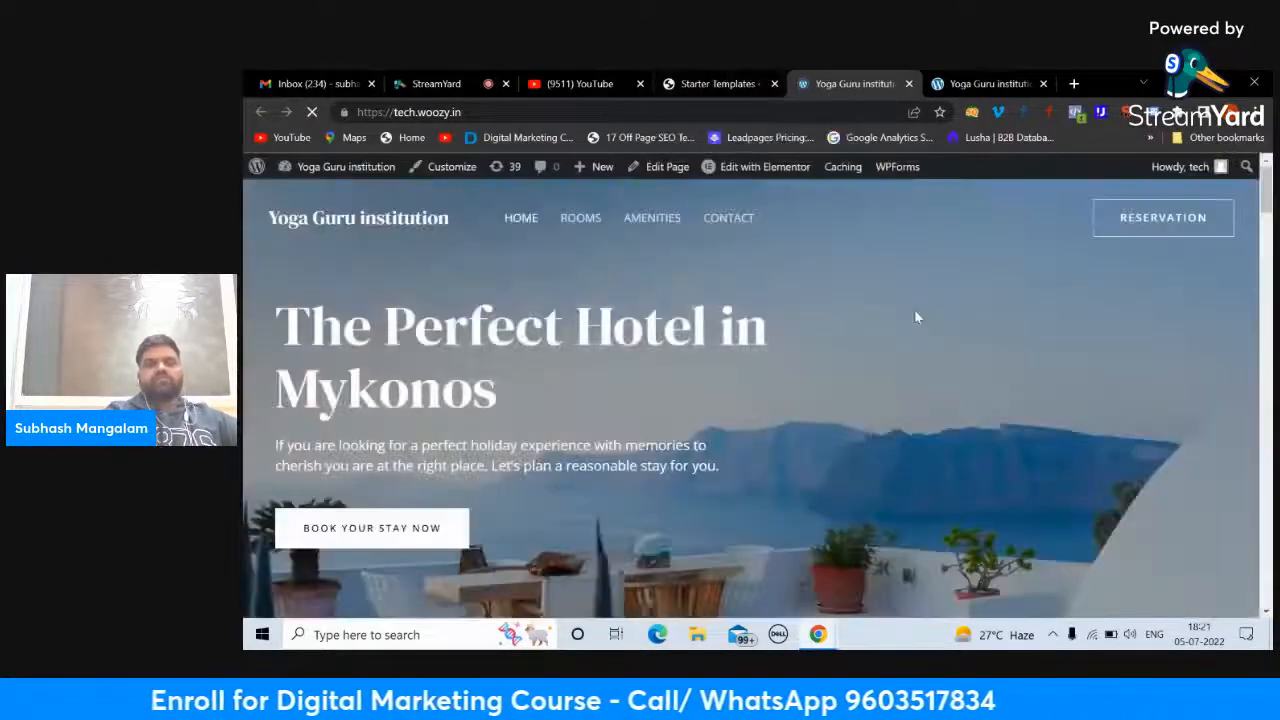
{"action": "scroll", "coordinate": [914, 317], "scroll_direction": "down", "scroll_amount": 4}
{"action": "scroll", "coordinate": [917, 317], "scroll_direction": "down", "scroll_amount": 10}
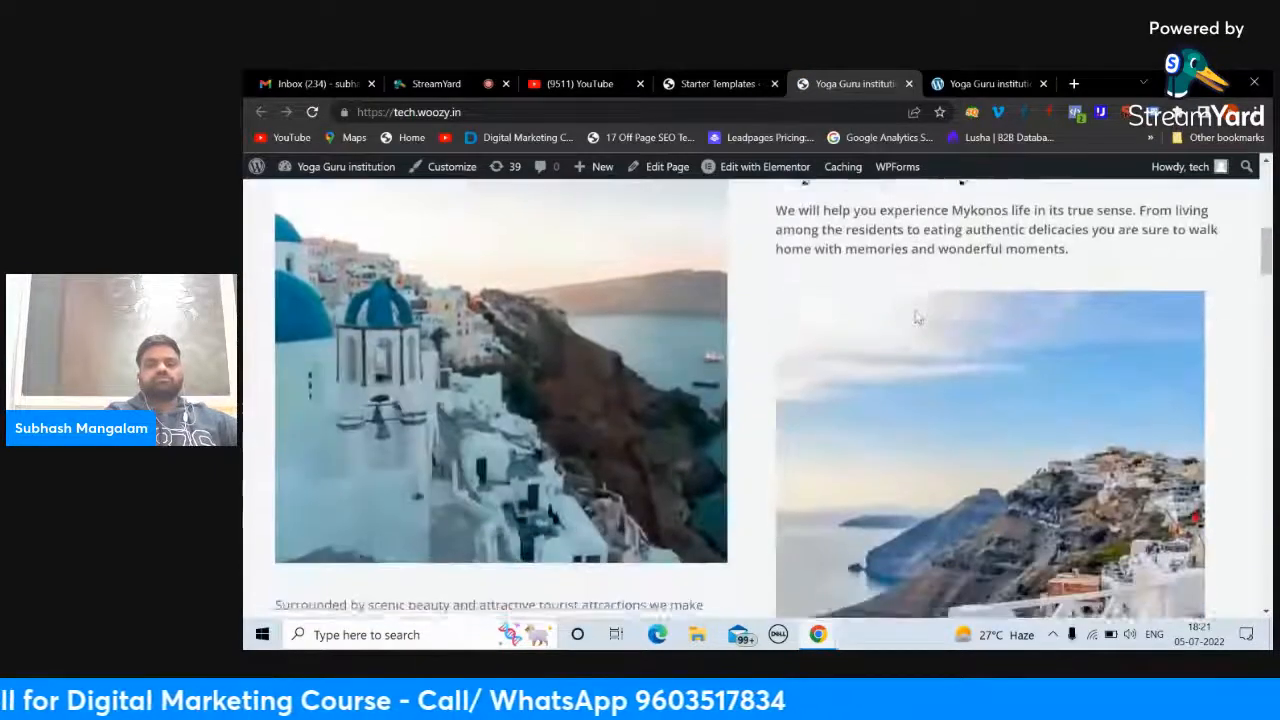
{"action": "scroll", "coordinate": [917, 317], "scroll_direction": "down", "scroll_amount": 10}
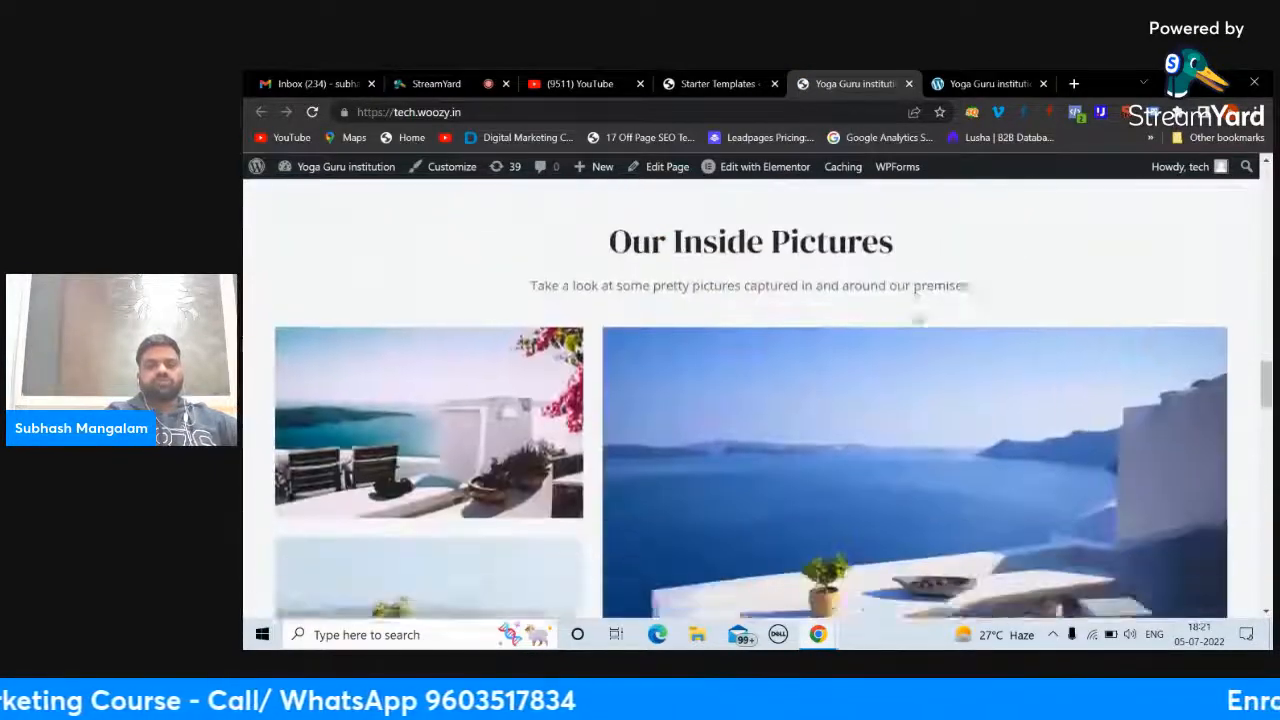
{"action": "scroll", "coordinate": [917, 317], "scroll_direction": "down", "scroll_amount": 10}
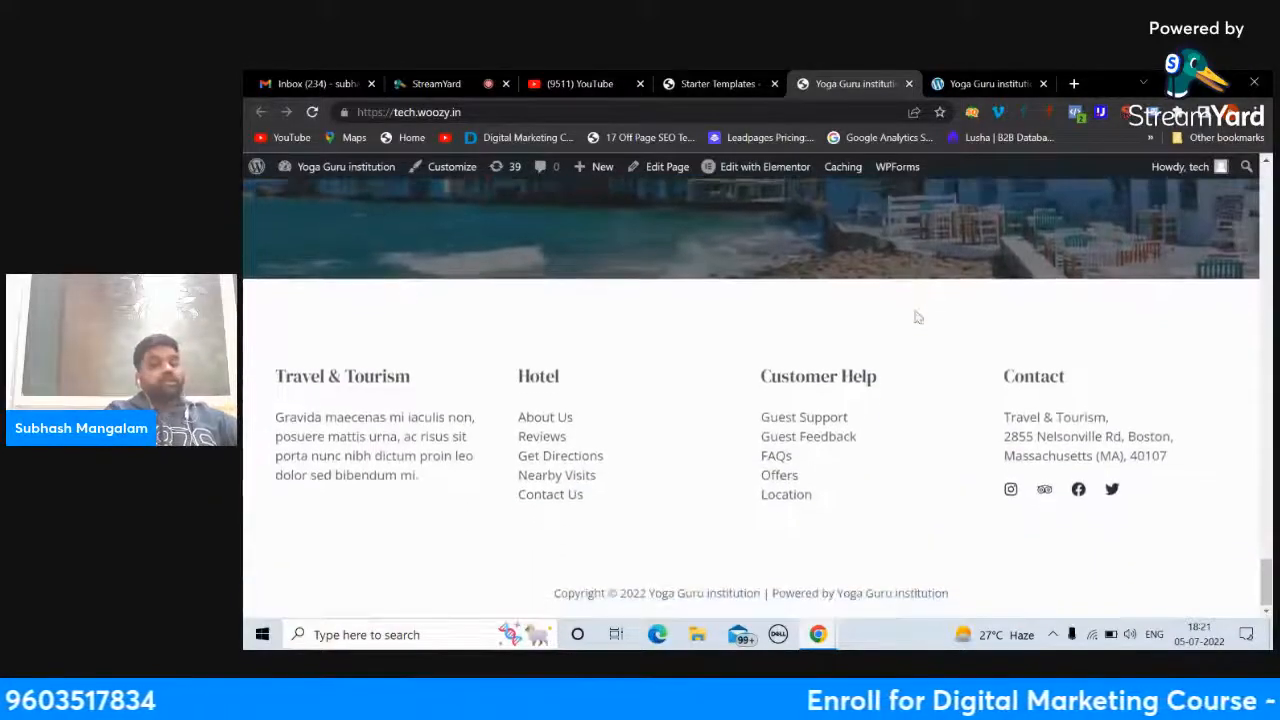
{"action": "scroll", "coordinate": [917, 317], "scroll_direction": "up", "scroll_amount": 10}
{"action": "scroll", "coordinate": [917, 317], "scroll_direction": "up", "scroll_amount": 5}
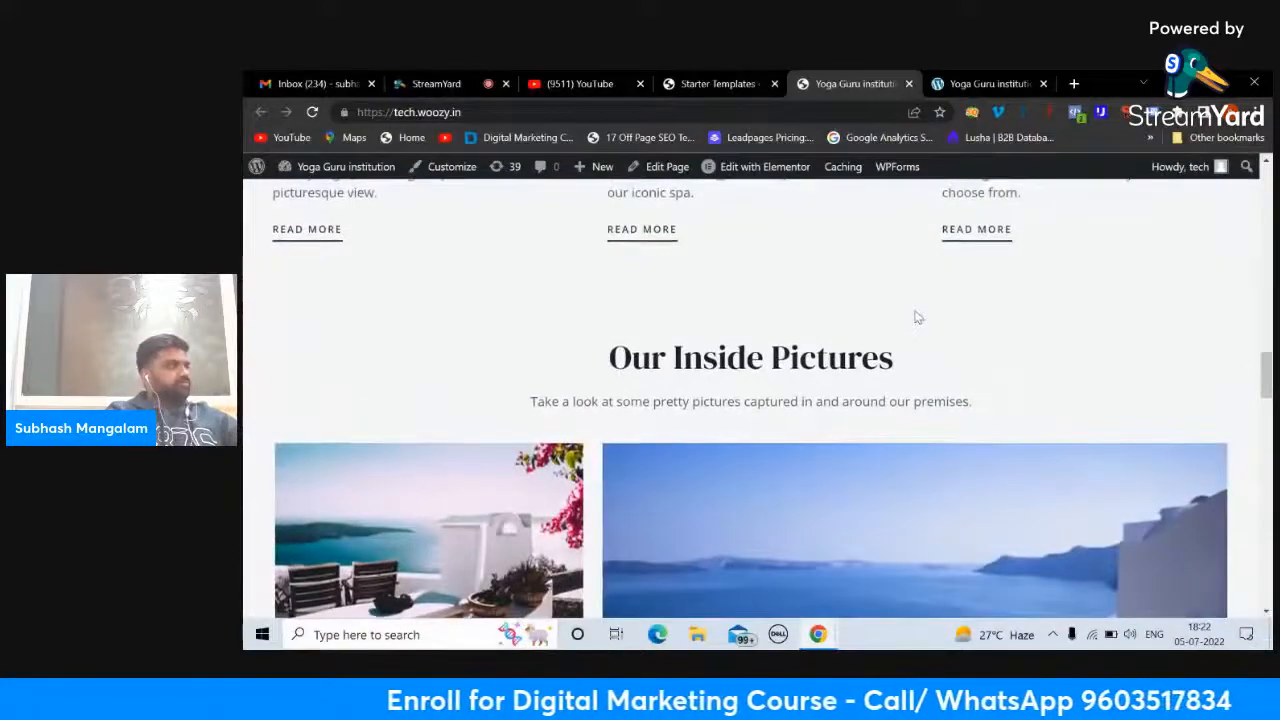
{"action": "scroll", "coordinate": [916, 317], "scroll_direction": "up", "scroll_amount": 10}
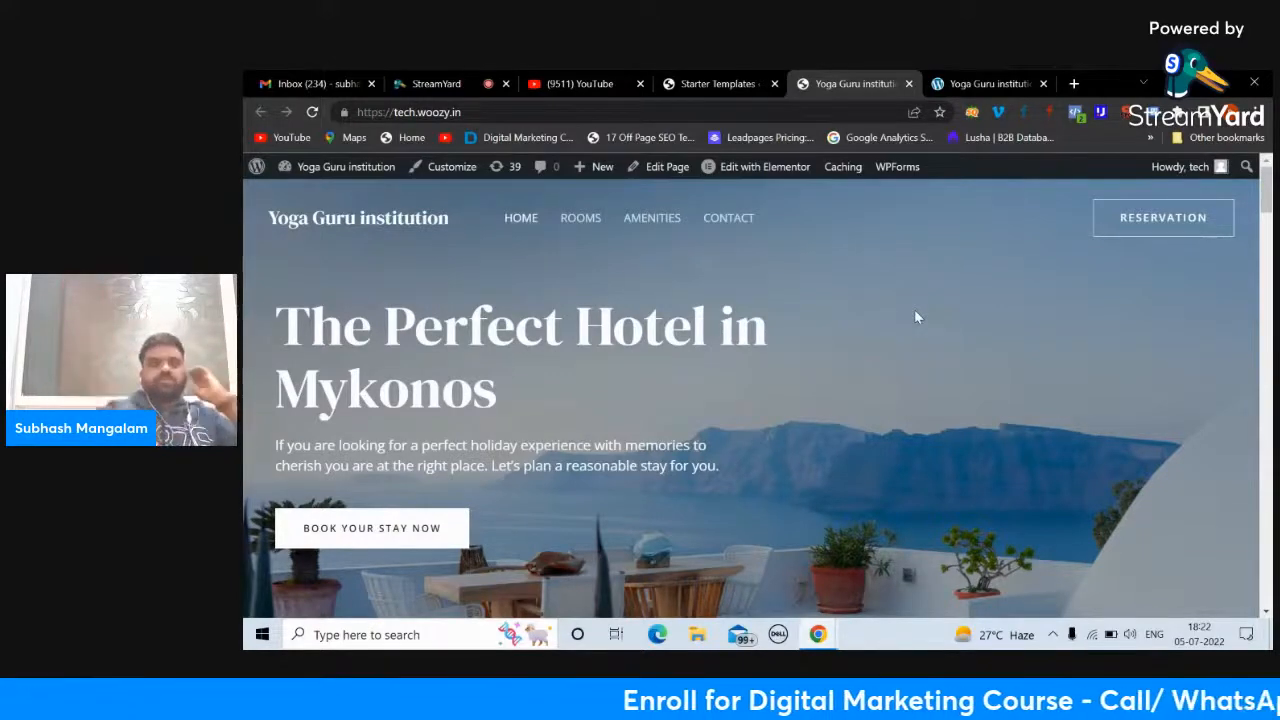
{"action": "scroll", "coordinate": [914, 317], "scroll_direction": "down", "scroll_amount": 5}
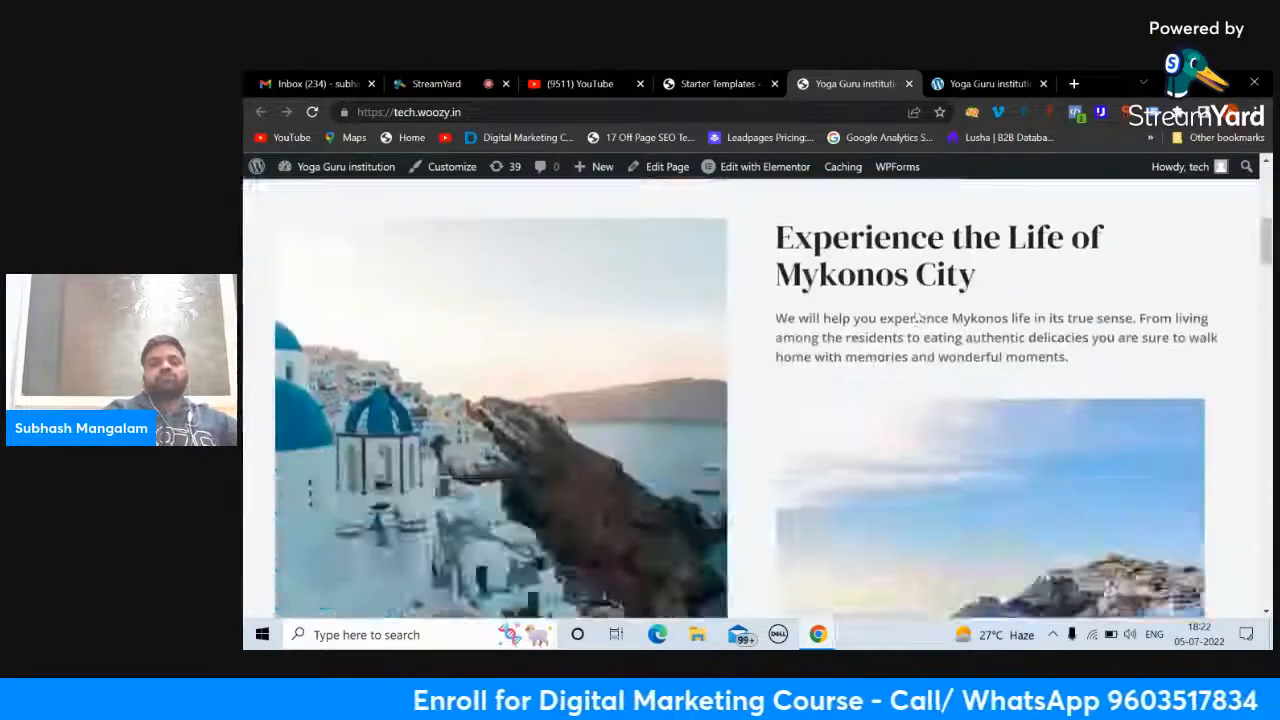
{"action": "scroll", "coordinate": [914, 317], "scroll_direction": "up", "scroll_amount": 5}
{"action": "scroll", "coordinate": [916, 317], "scroll_direction": "up", "scroll_amount": 1}
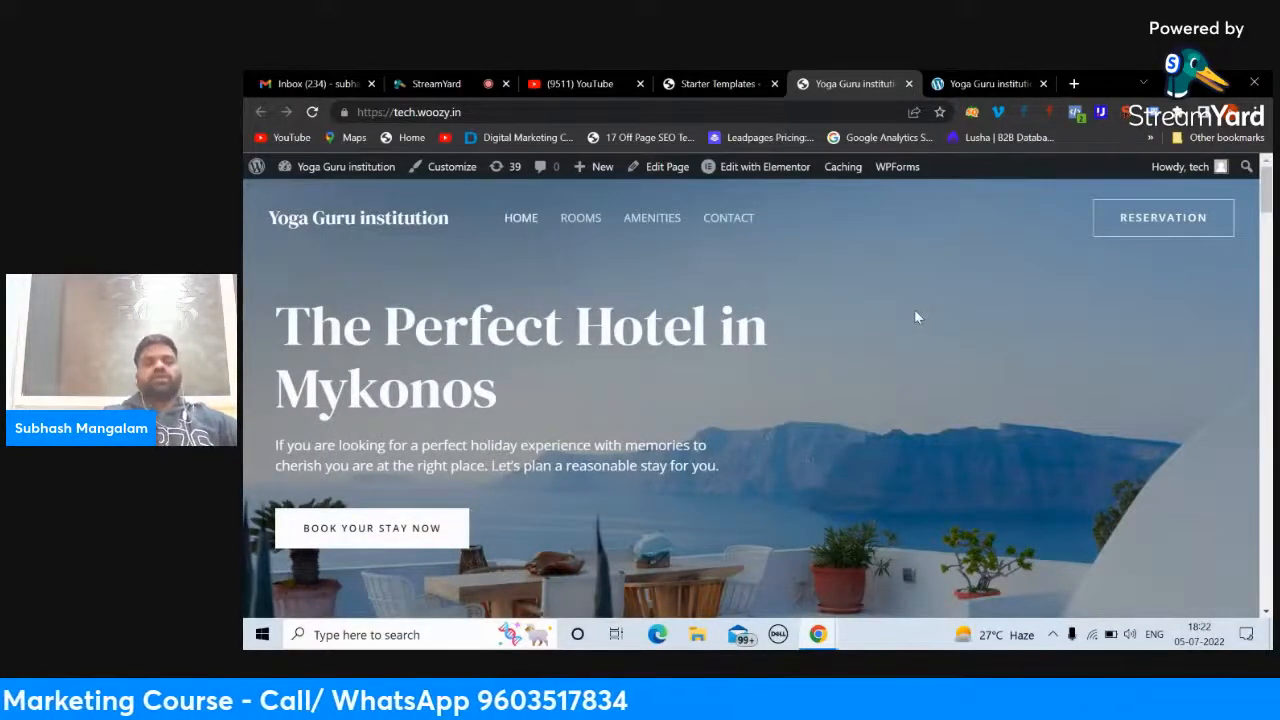
{"action": "scroll", "coordinate": [423, 378], "scroll_direction": "down", "scroll_amount": 4}
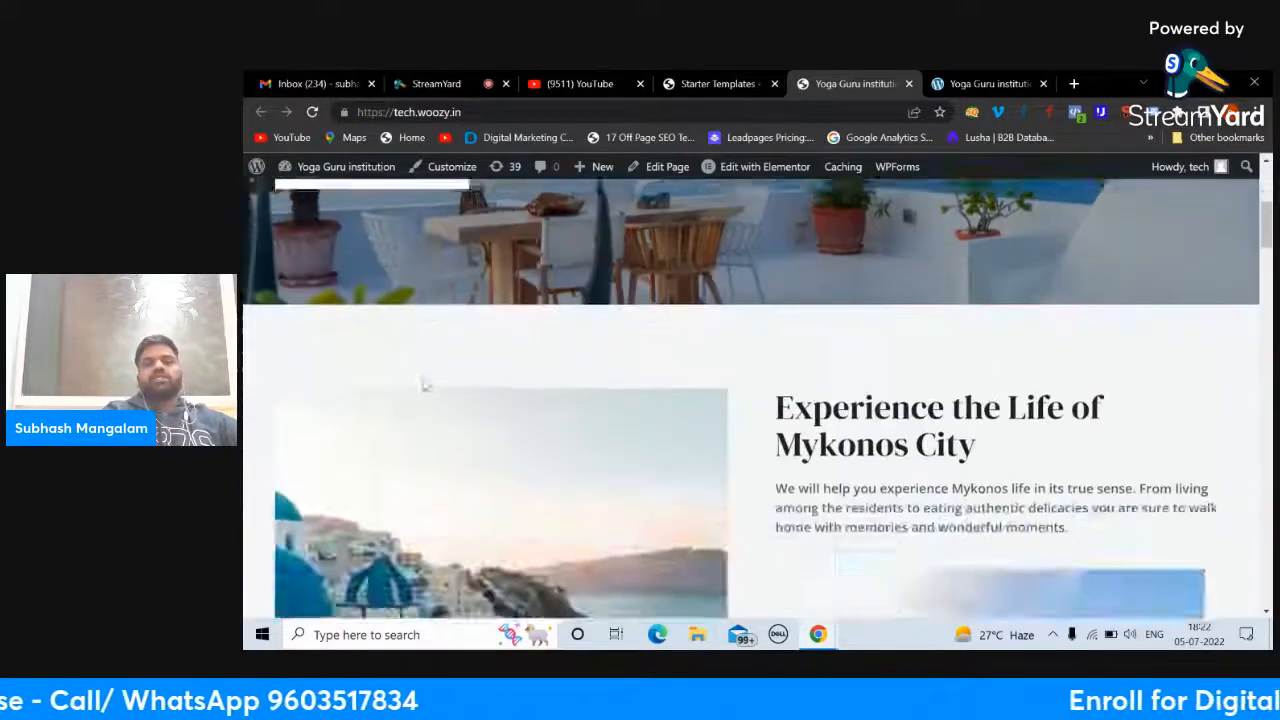
{"action": "scroll", "coordinate": [423, 378], "scroll_direction": "up", "scroll_amount": 3}
{"action": "scroll", "coordinate": [781, 391], "scroll_direction": "down", "scroll_amount": 6}
{"action": "scroll", "coordinate": [783, 398], "scroll_direction": "down", "scroll_amount": 2}
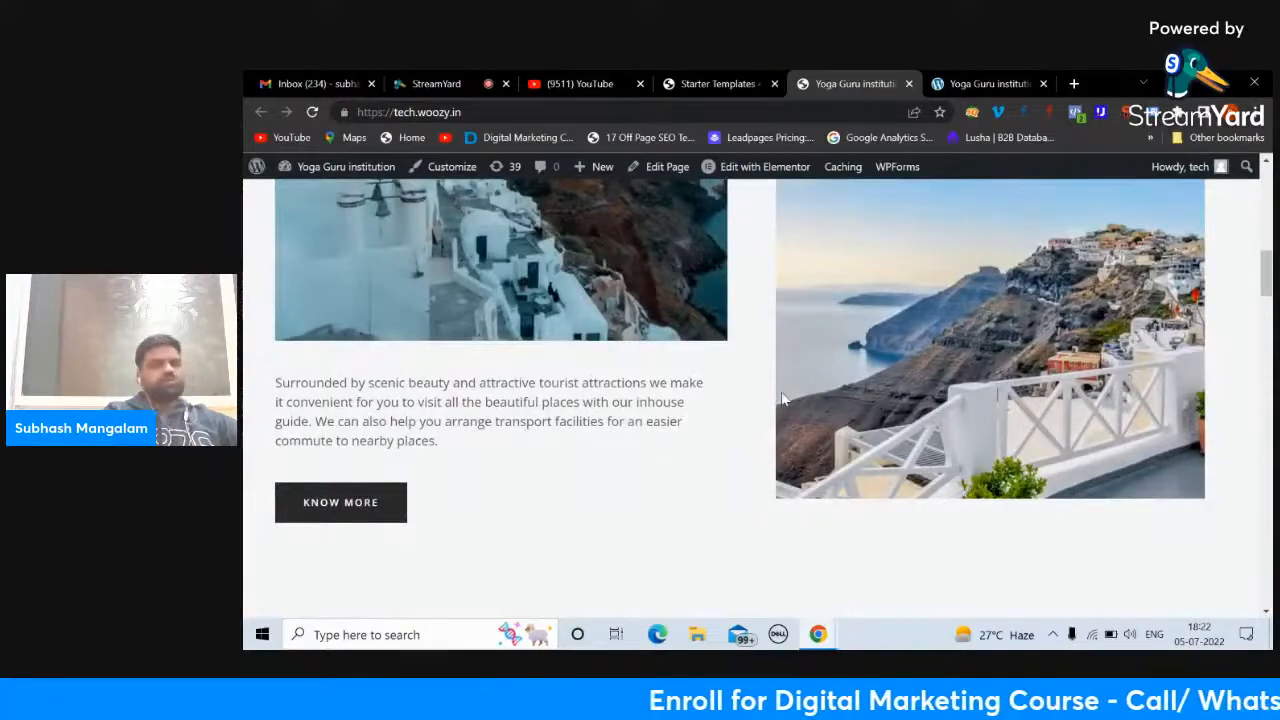
{"action": "scroll", "coordinate": [782, 398], "scroll_direction": "down", "scroll_amount": 15}
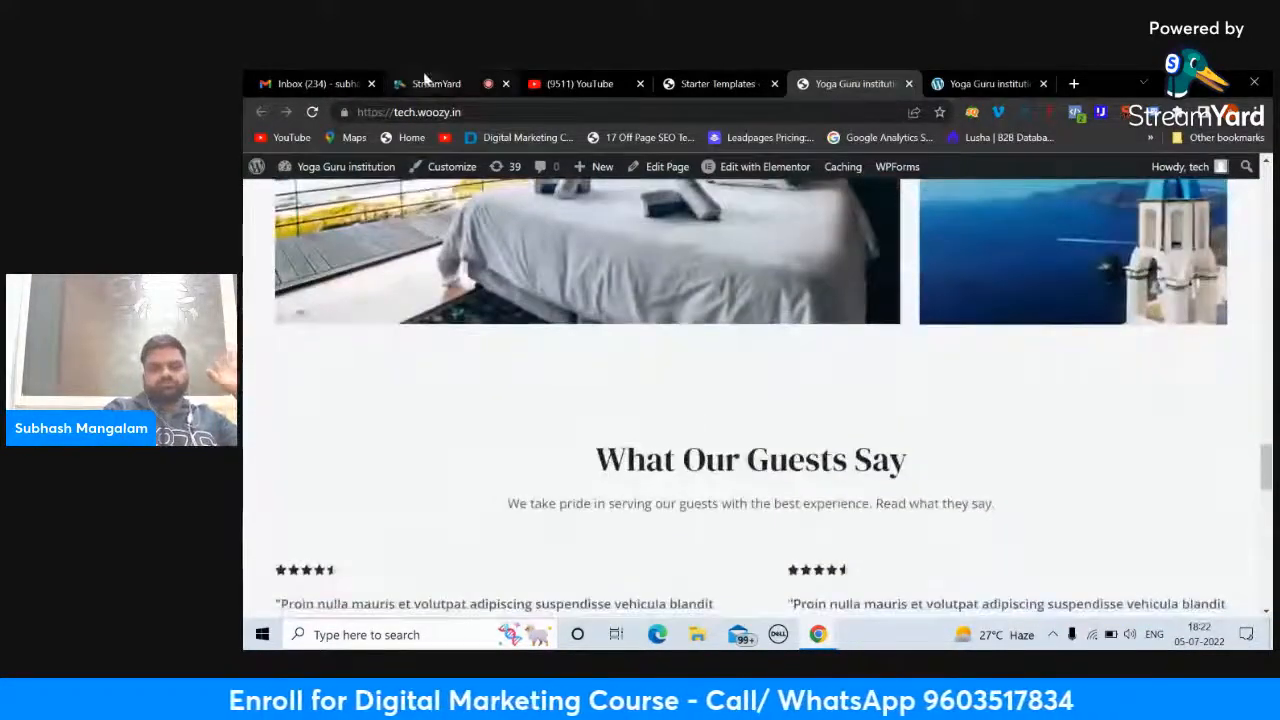
{"action": "left_click", "coordinate": [438, 84]}
{"action": "left_click", "coordinate": [868, 82]}
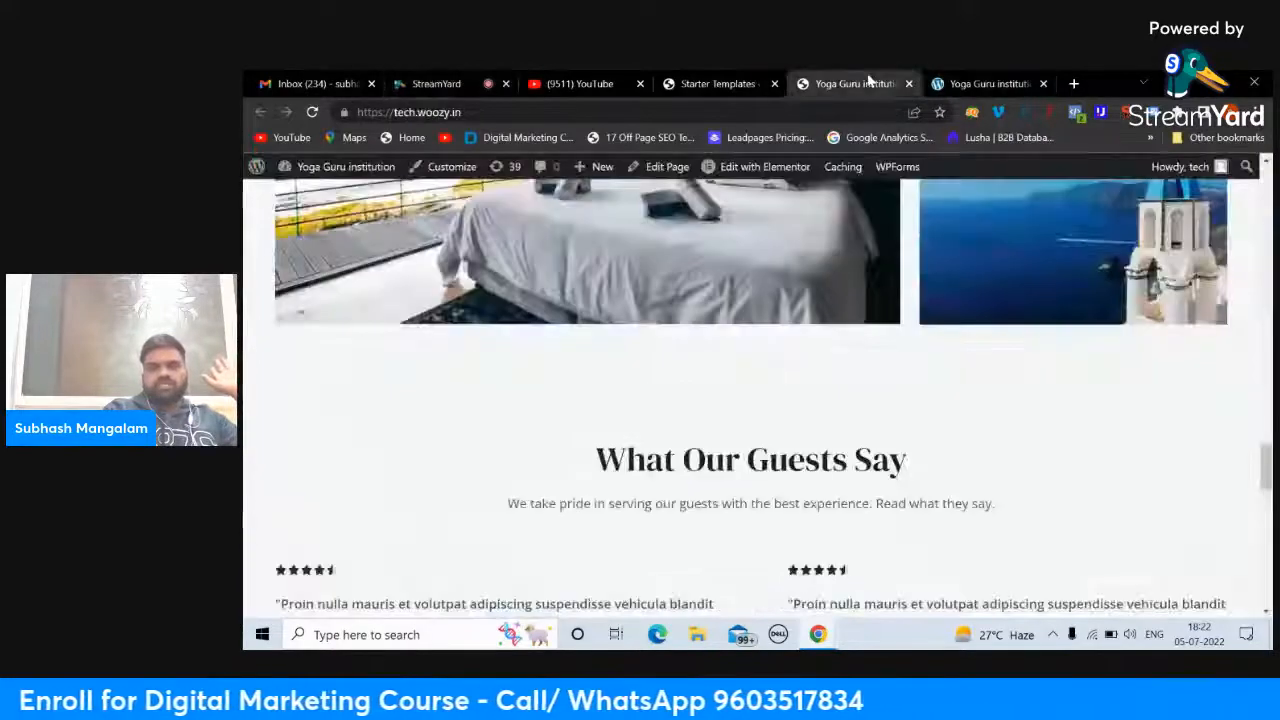
{"action": "scroll", "coordinate": [878, 342], "scroll_direction": "up", "scroll_amount": 8}
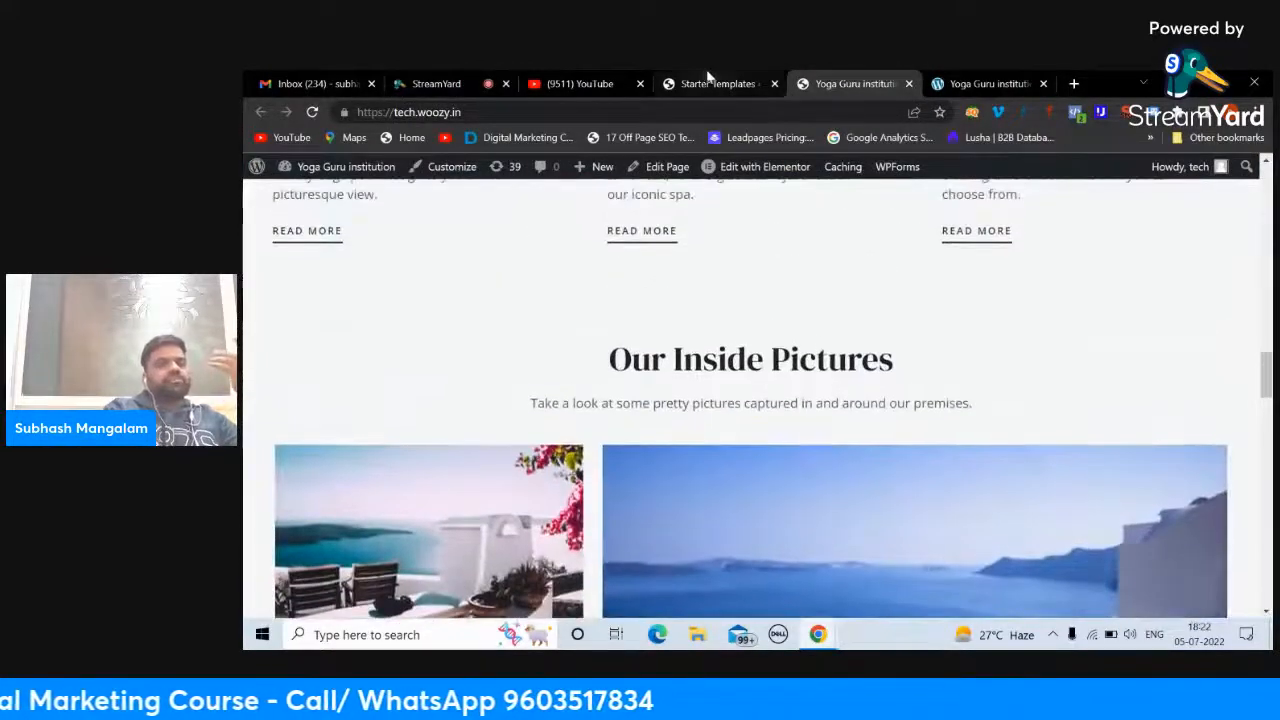
{"action": "left_click", "coordinate": [710, 84]}
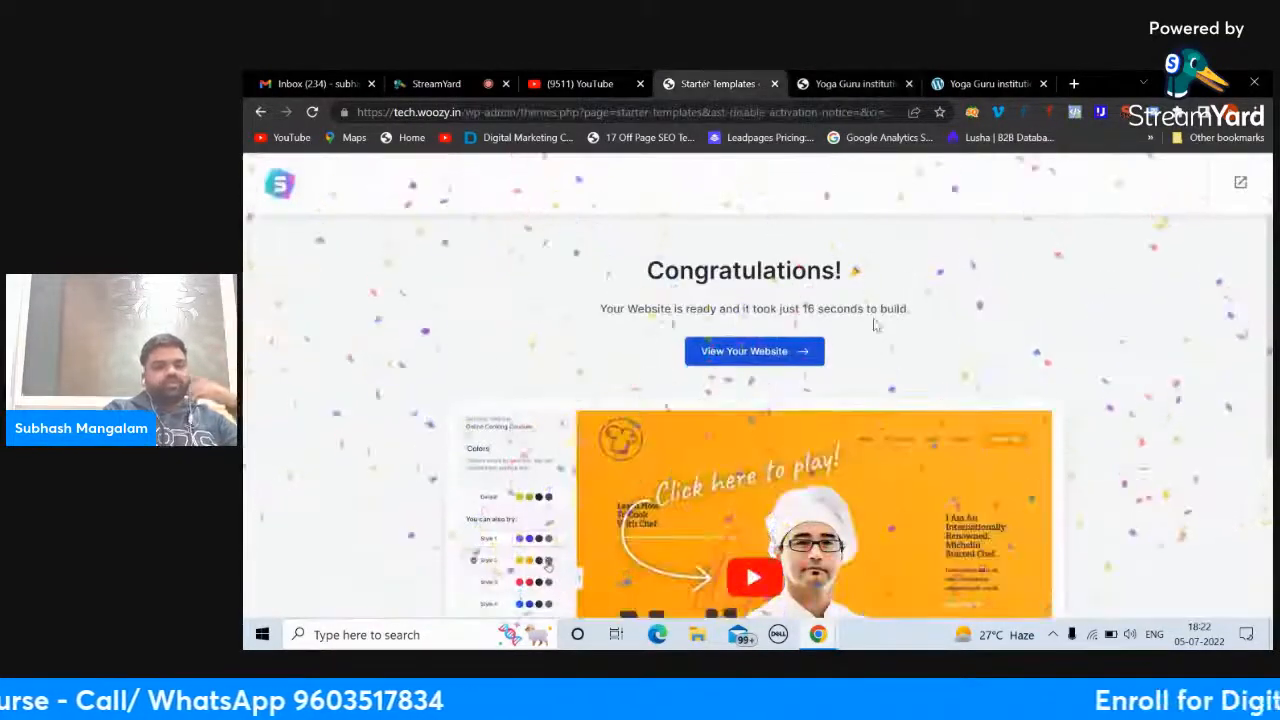
{"action": "left_click", "coordinate": [895, 80]}
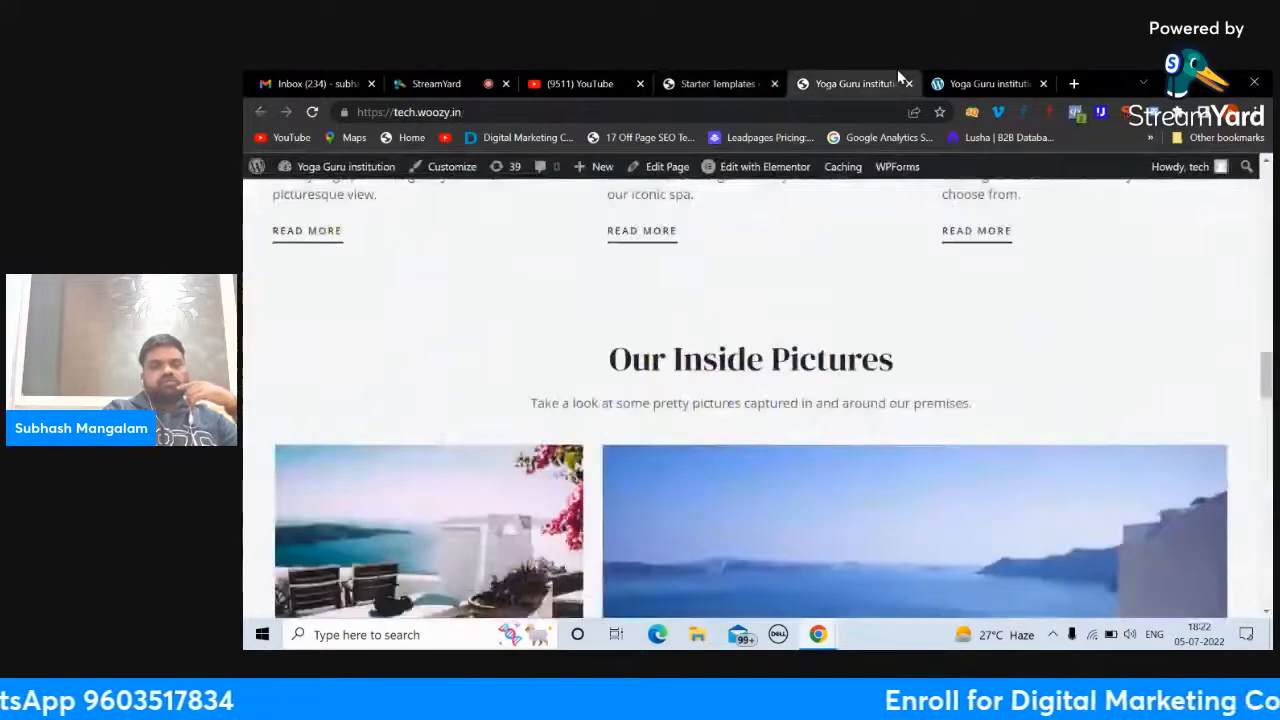
{"action": "left_click", "coordinate": [985, 80]}
{"action": "left_click", "coordinate": [882, 80]}
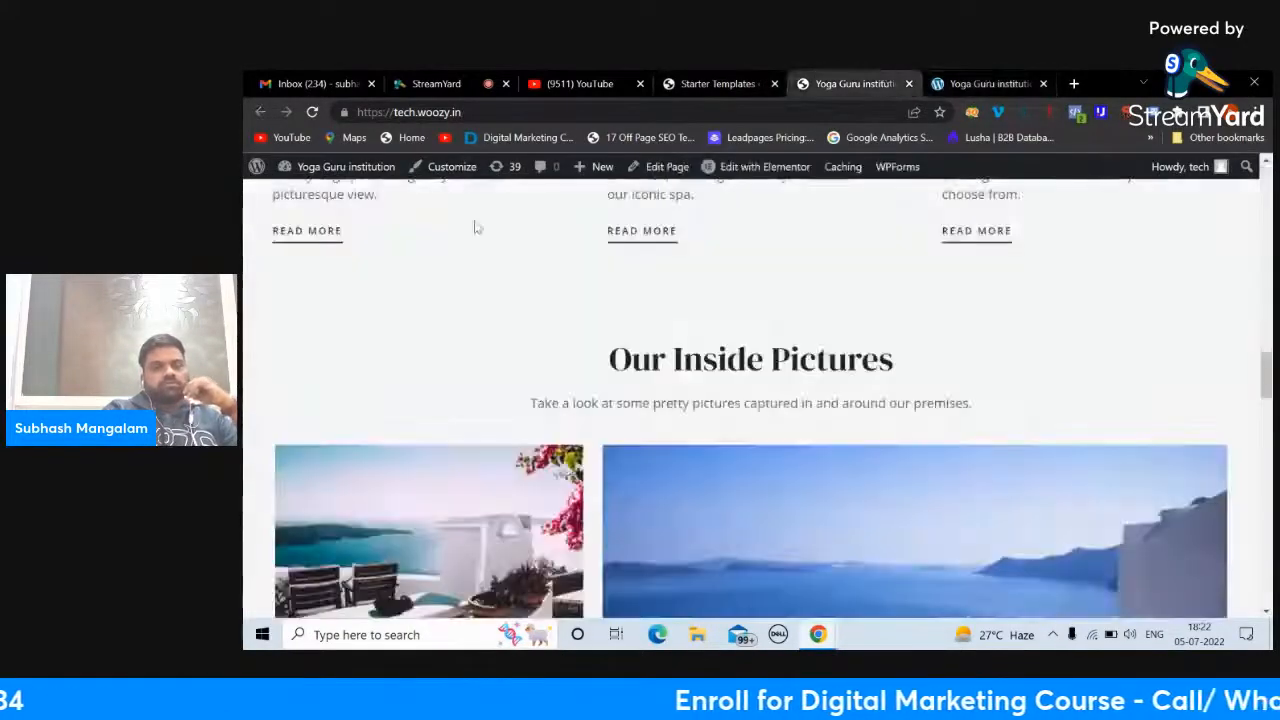
Step: Go to the site's WordPress dashboard and open the Starter Templates library for Elementor
{"action": "scroll", "coordinate": [475, 228], "scroll_direction": "down", "scroll_amount": 5}
{"action": "mouse_move", "coordinate": [340, 168]}
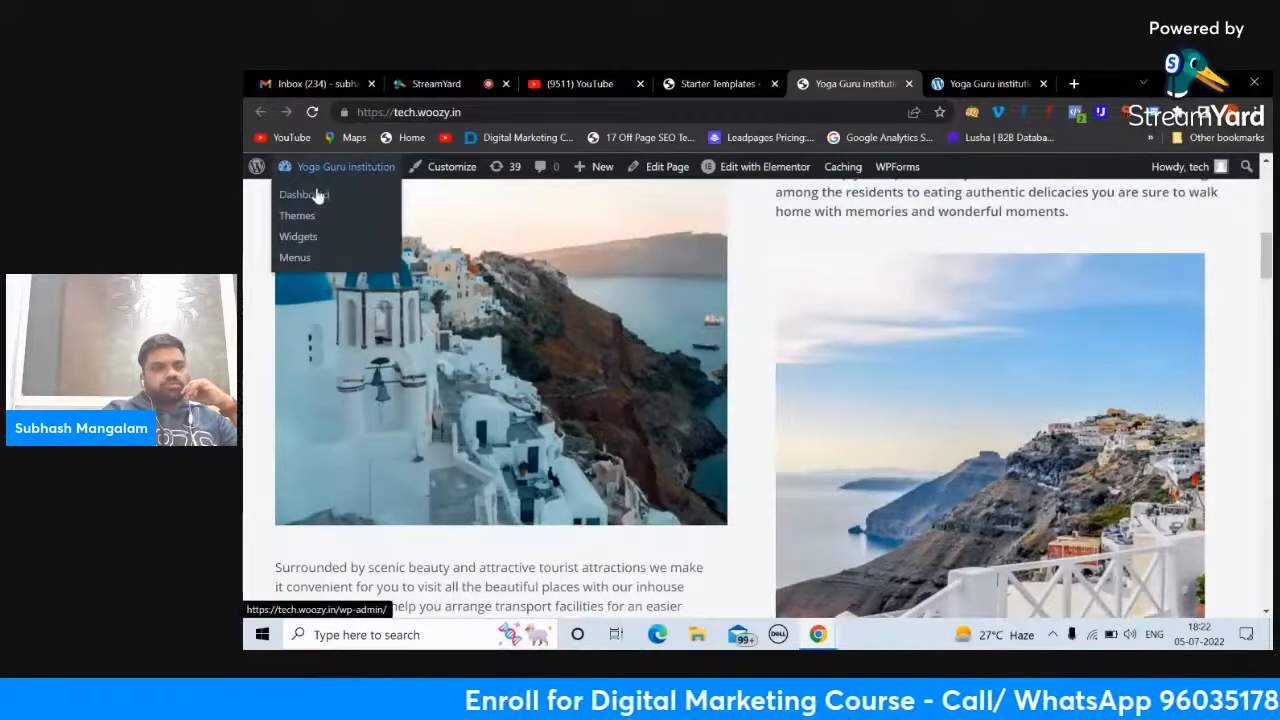
{"action": "left_click", "coordinate": [316, 196]}
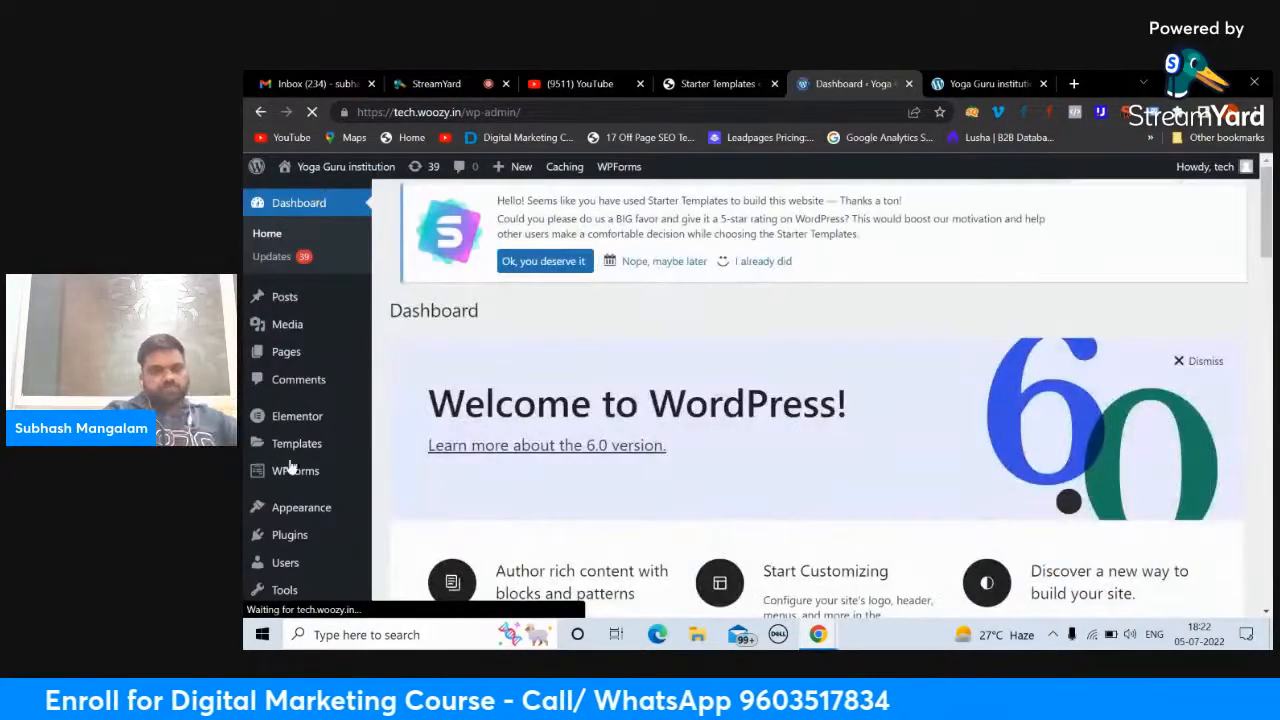
{"action": "scroll", "coordinate": [288, 466], "scroll_direction": "down", "scroll_amount": 2}
{"action": "mouse_move", "coordinate": [305, 470]}
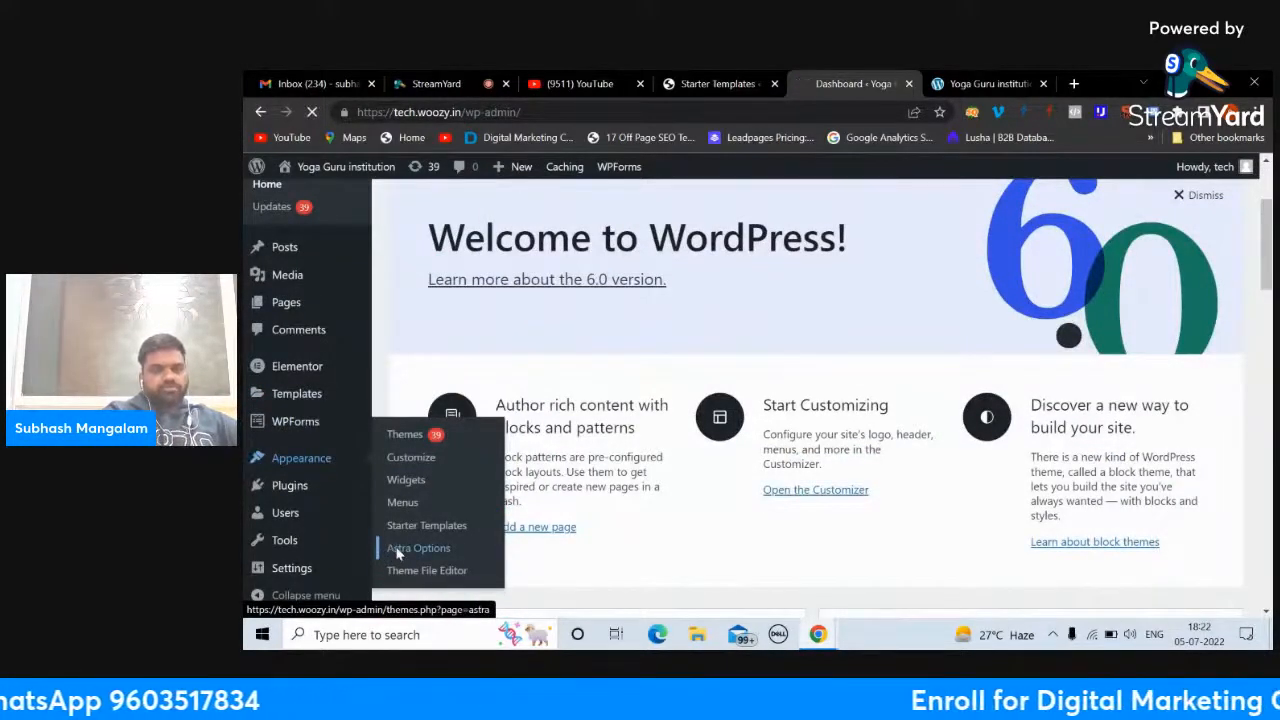
{"action": "scroll", "coordinate": [965, 488], "scroll_direction": "down", "scroll_amount": 1}
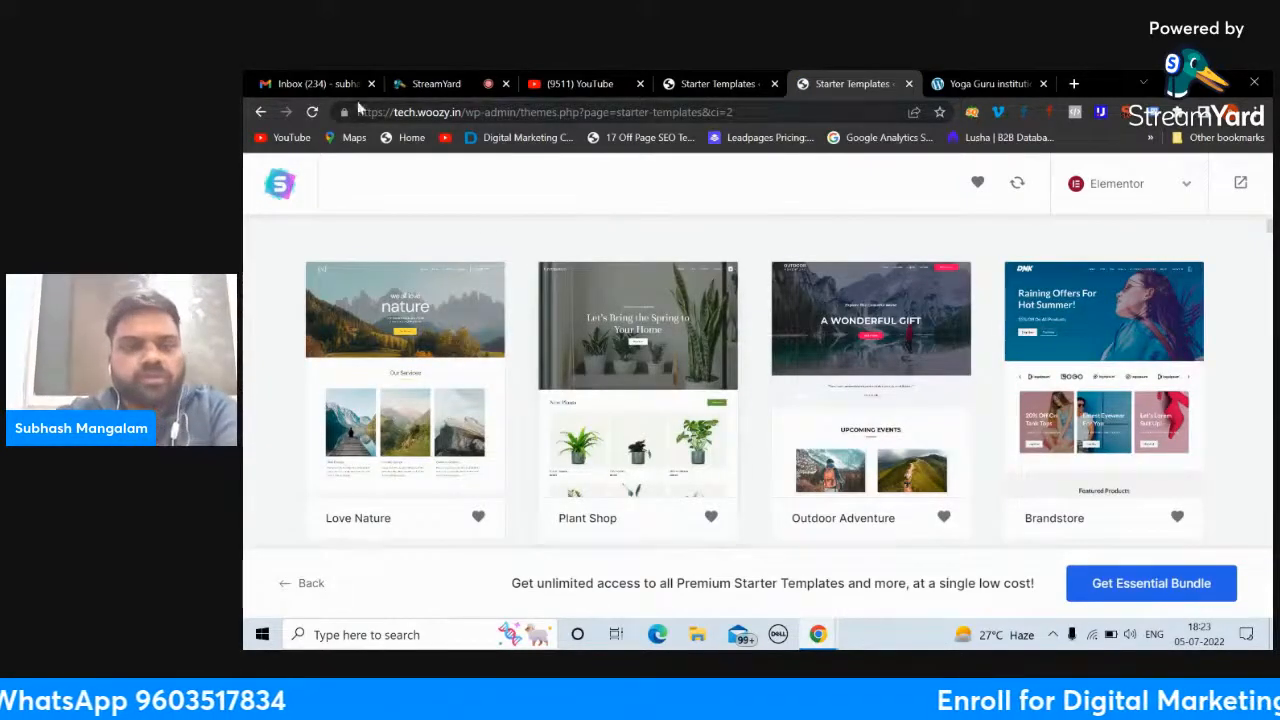
Step: Filter the starter templates by the Salon category under Personal Care and select the Makeup Artist template
{"action": "scroll", "coordinate": [503, 303], "scroll_direction": "down", "scroll_amount": 1}
{"action": "mouse_move", "coordinate": [588, 305]}
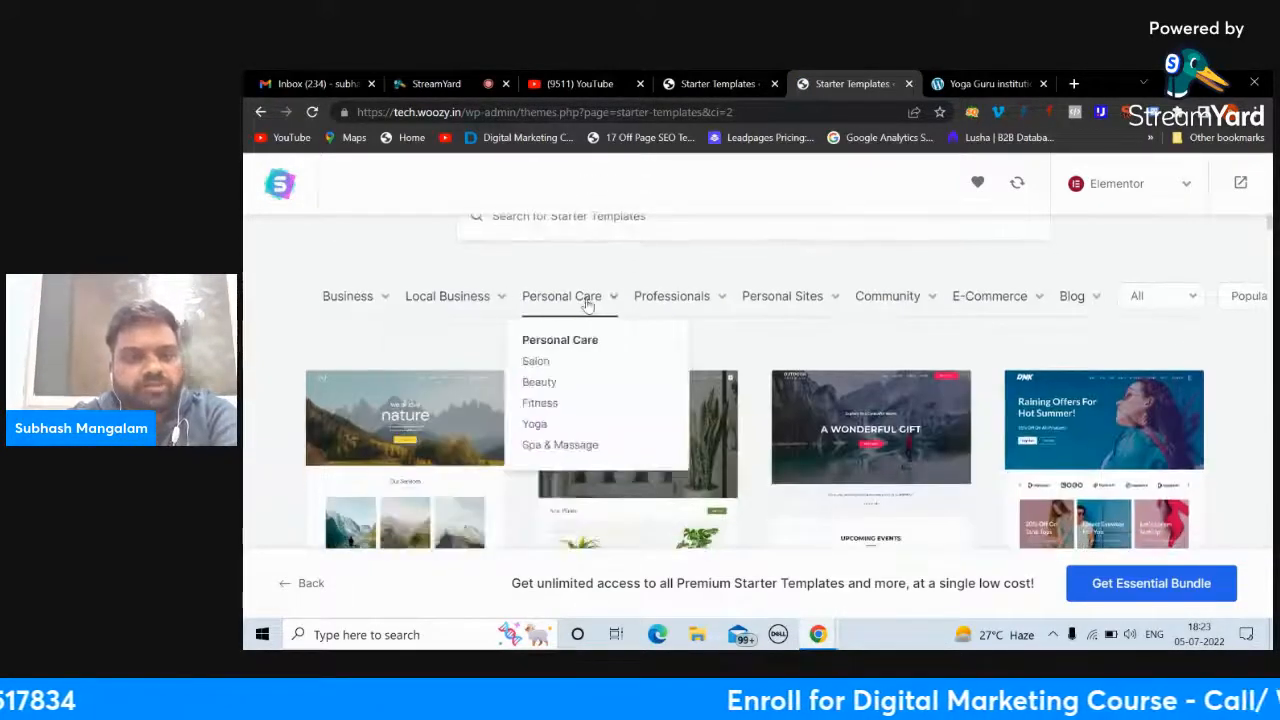
{"action": "left_click", "coordinate": [536, 362]}
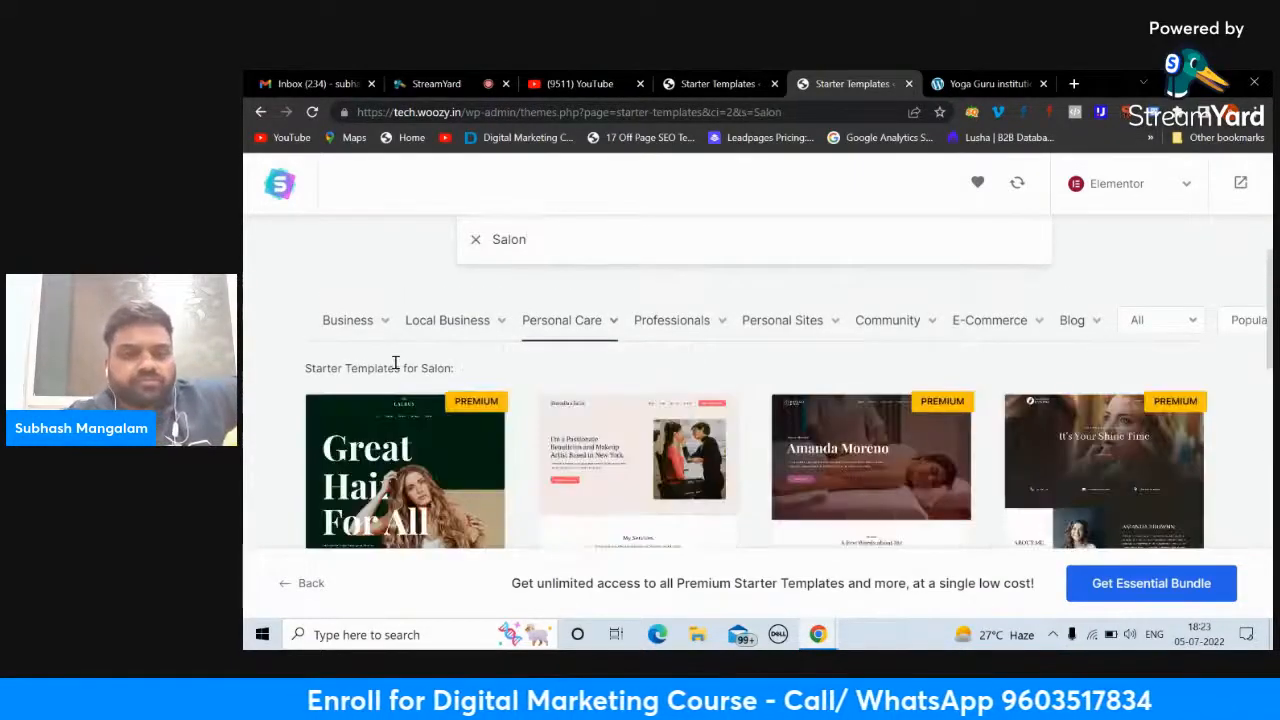
{"action": "scroll", "coordinate": [313, 305], "scroll_direction": "down", "scroll_amount": 5}
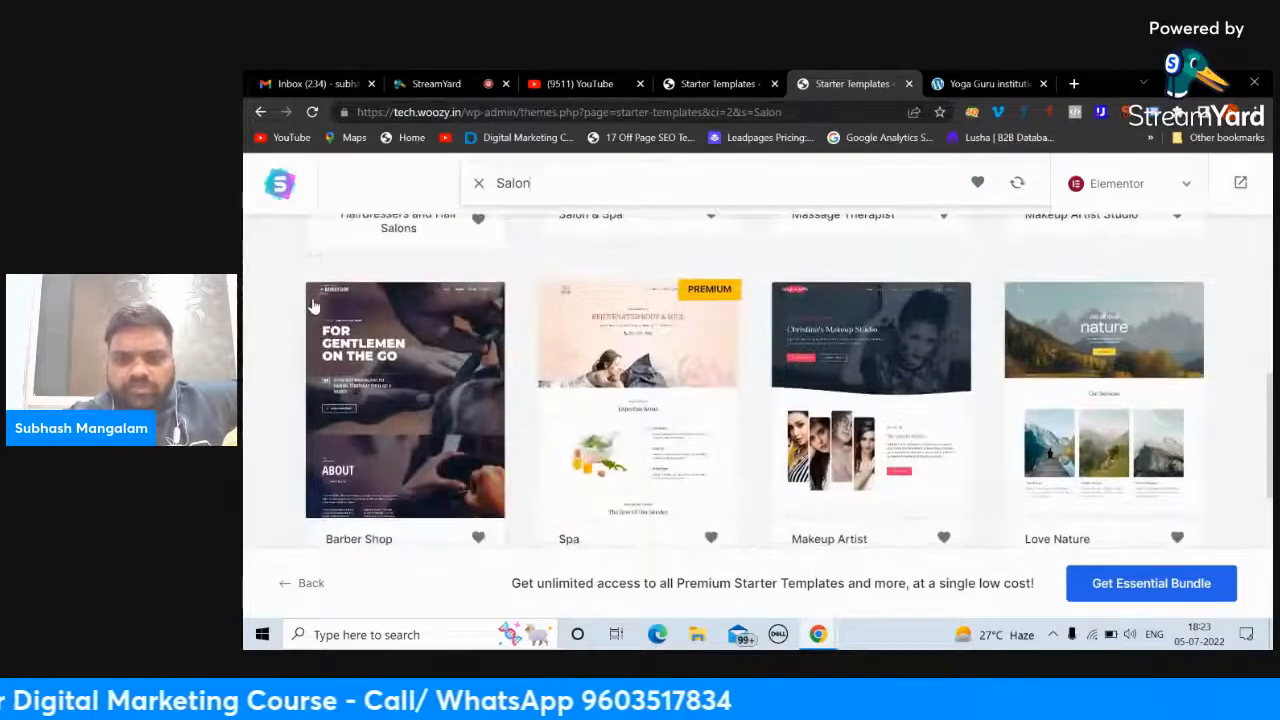
{"action": "scroll", "coordinate": [313, 305], "scroll_direction": "down", "scroll_amount": 2}
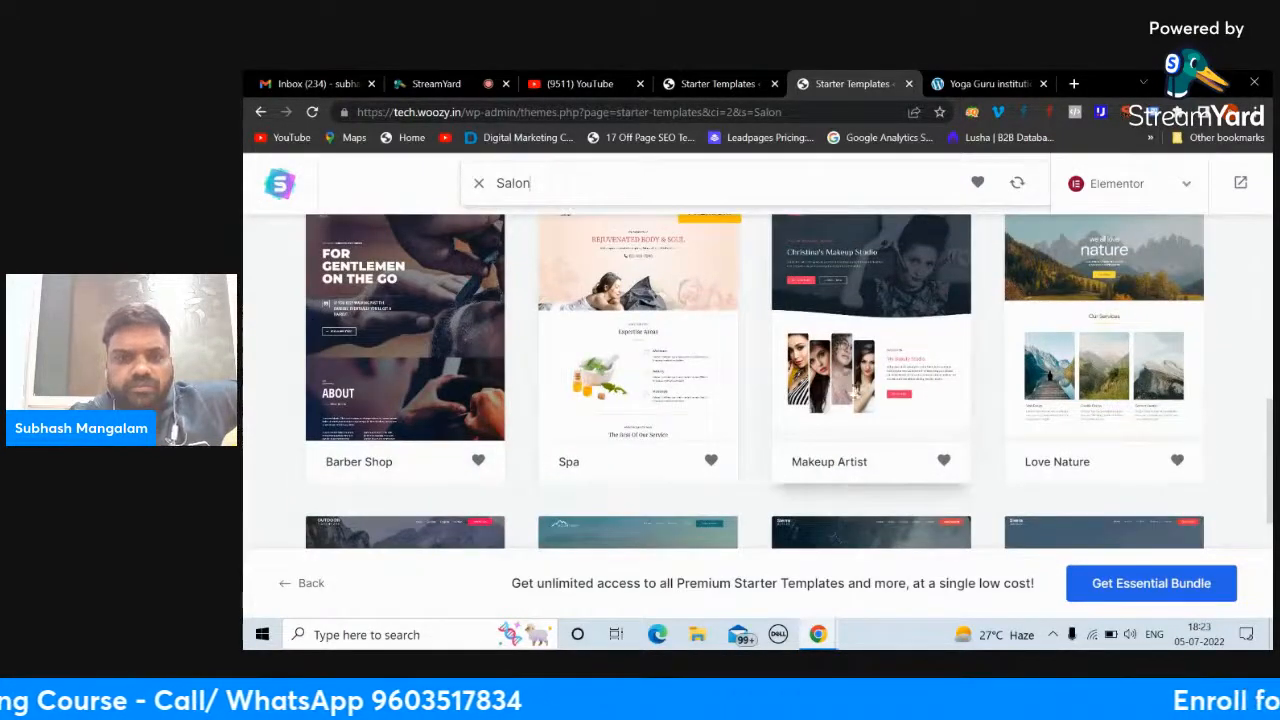
{"action": "scroll", "coordinate": [850, 386], "scroll_direction": "up", "scroll_amount": 1}
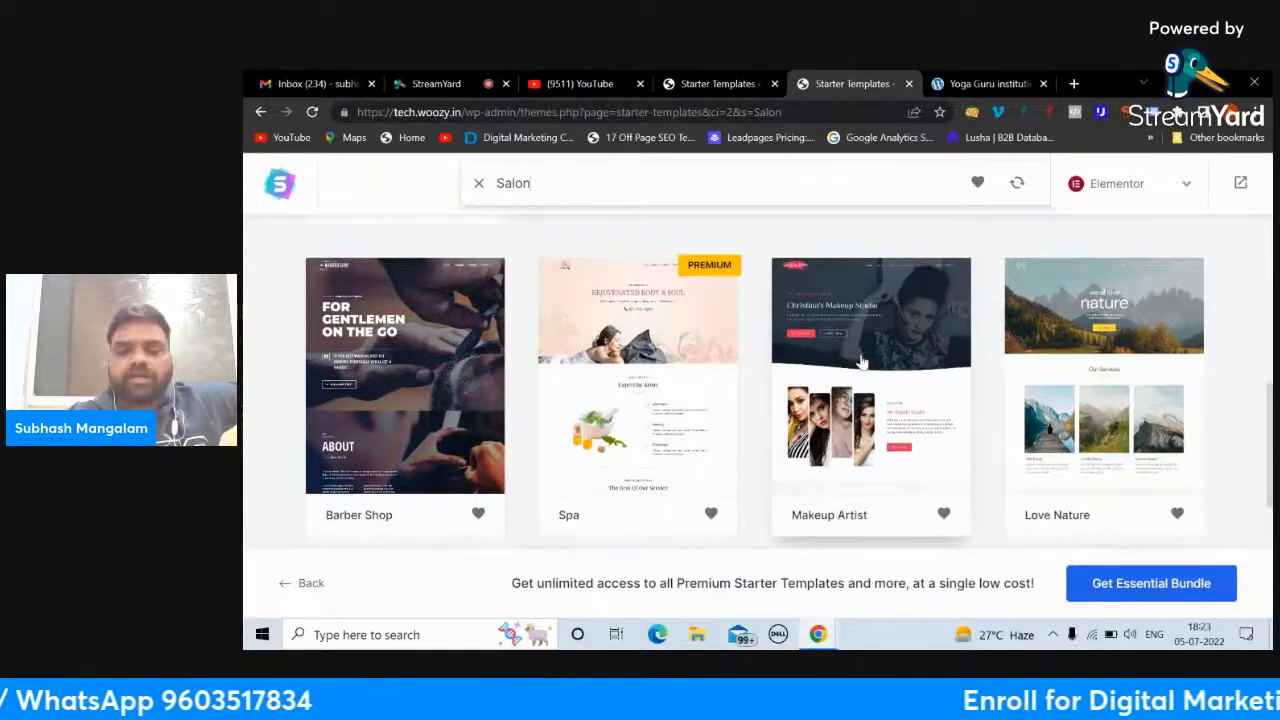
{"action": "left_click", "coordinate": [855, 392]}
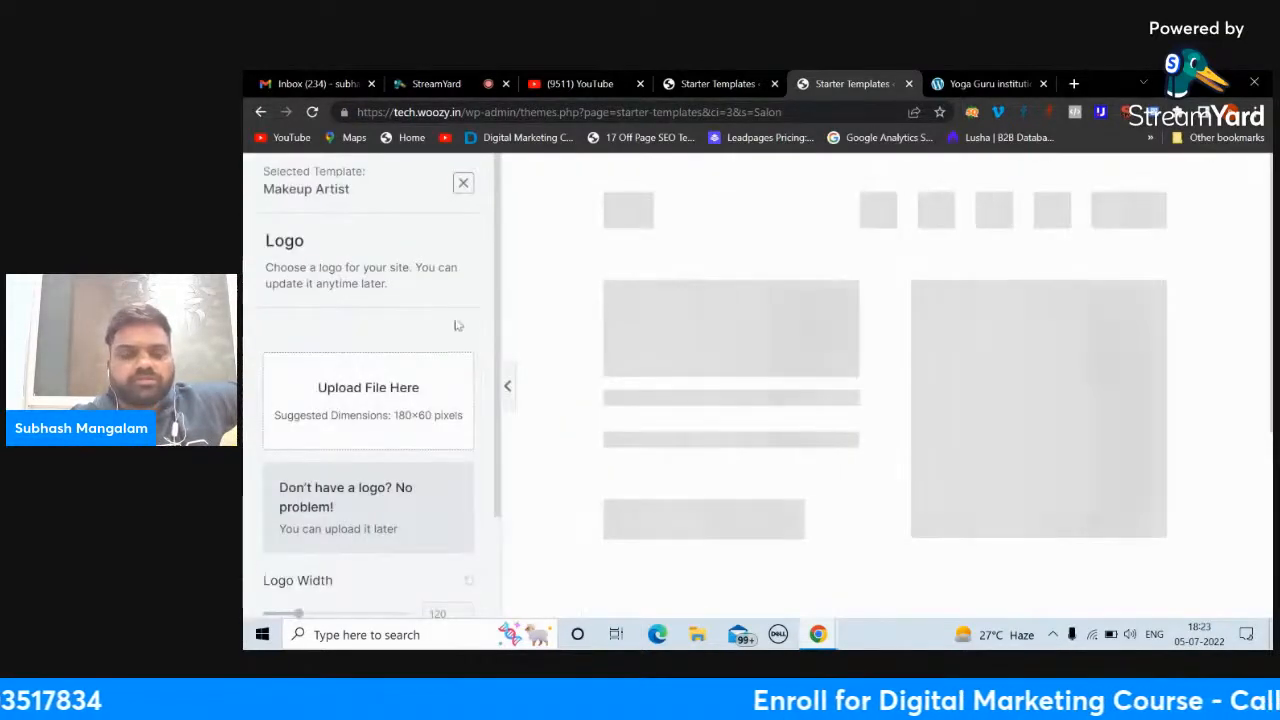
Step: Build the website from the Makeup Artist template without a logo, keeping the Philosopher / PT Sans fonts and all advanced import options enabled
{"action": "scroll", "coordinate": [455, 327], "scroll_direction": "down", "scroll_amount": 2}
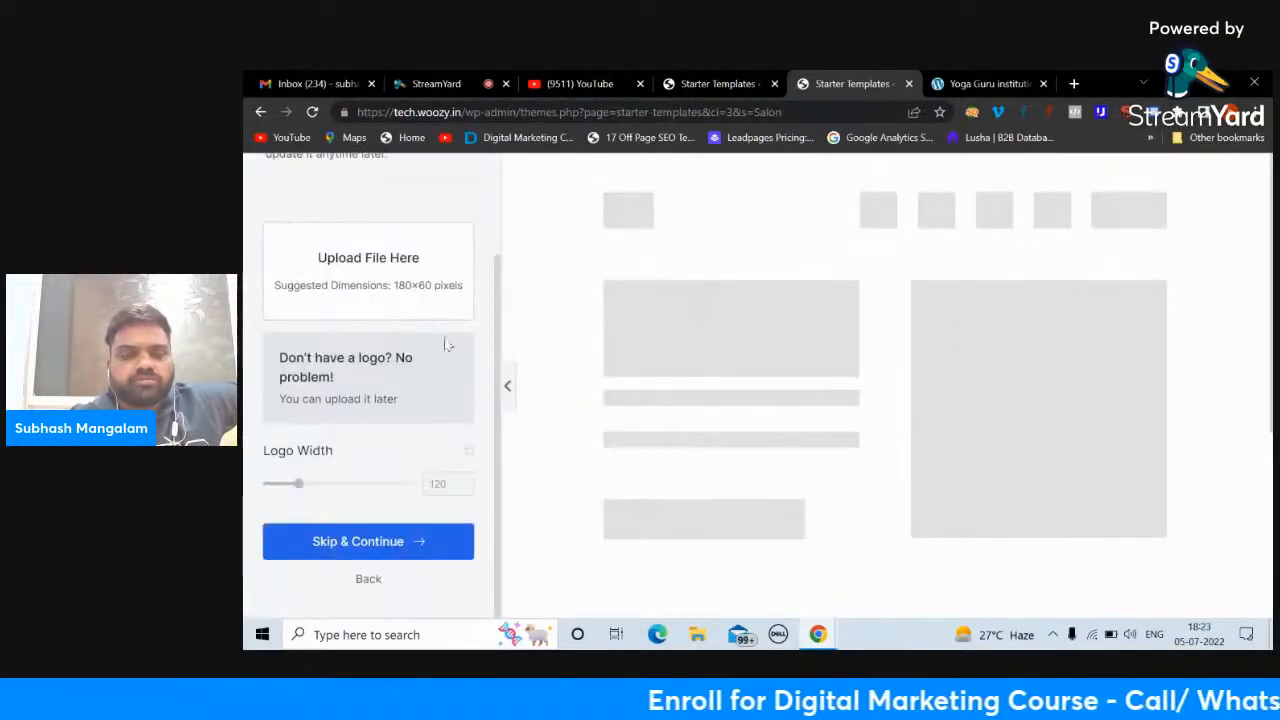
{"action": "left_click", "coordinate": [370, 541]}
{"action": "left_click", "coordinate": [420, 469]}
{"action": "scroll", "coordinate": [432, 468], "scroll_direction": "down", "scroll_amount": 2}
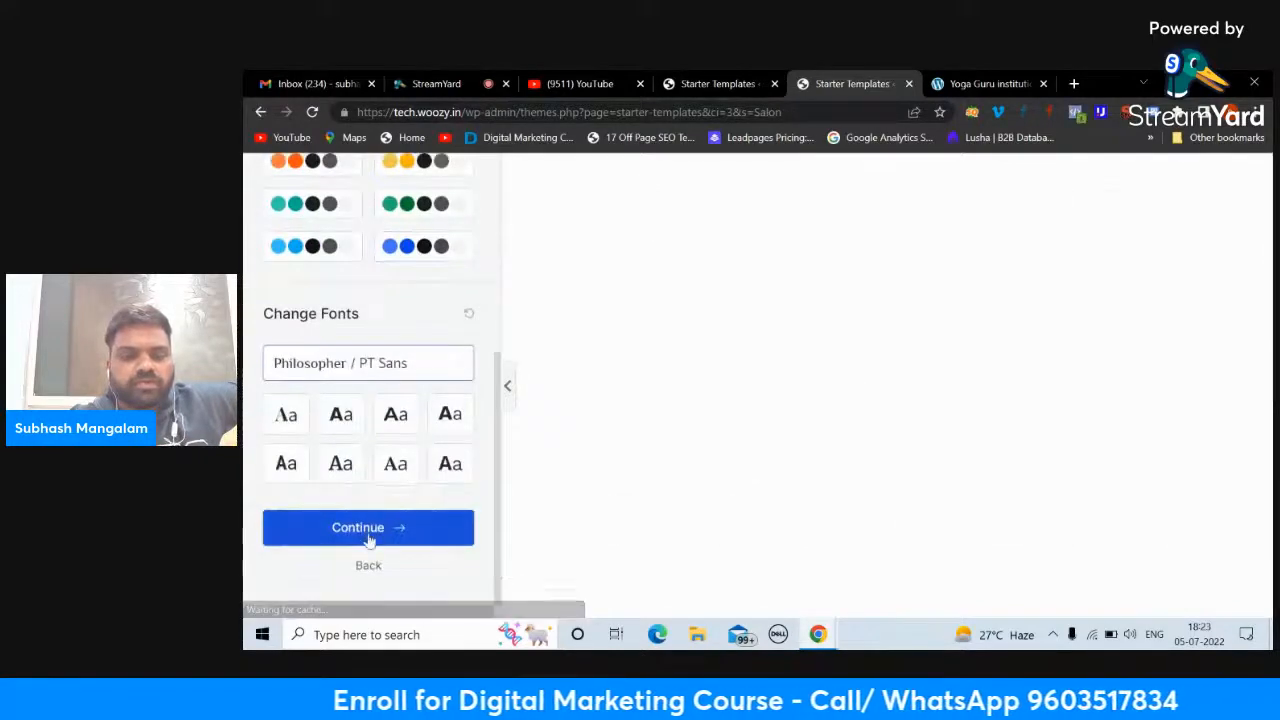
{"action": "left_click", "coordinate": [368, 527]}
{"action": "scroll", "coordinate": [729, 362], "scroll_direction": "down", "scroll_amount": 2}
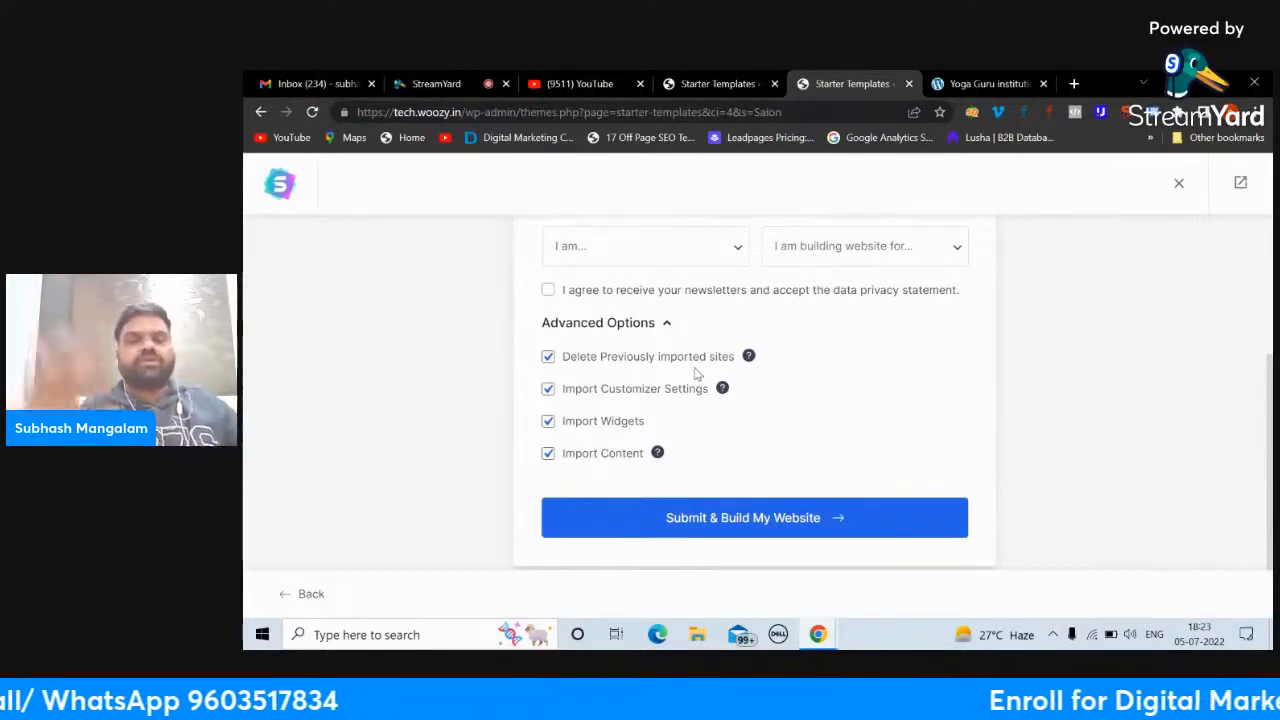
{"action": "left_click", "coordinate": [697, 519]}
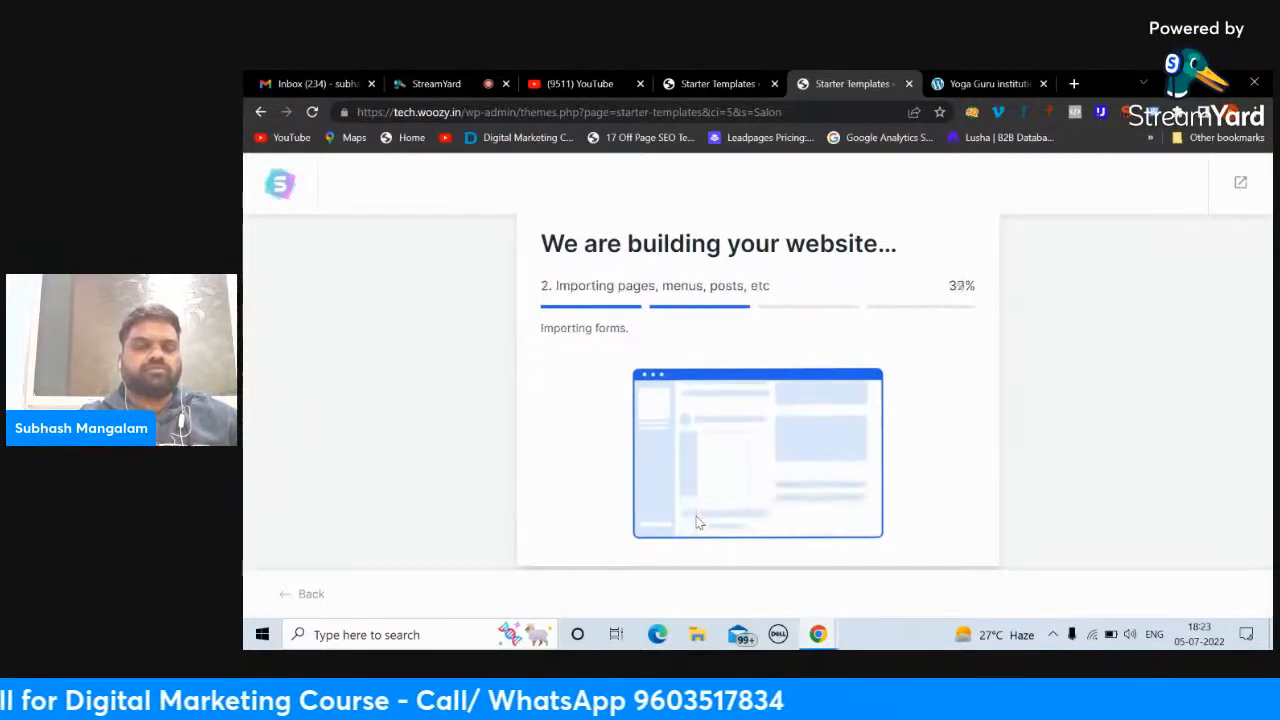
{"action": "left_click", "coordinate": [466, 80]}
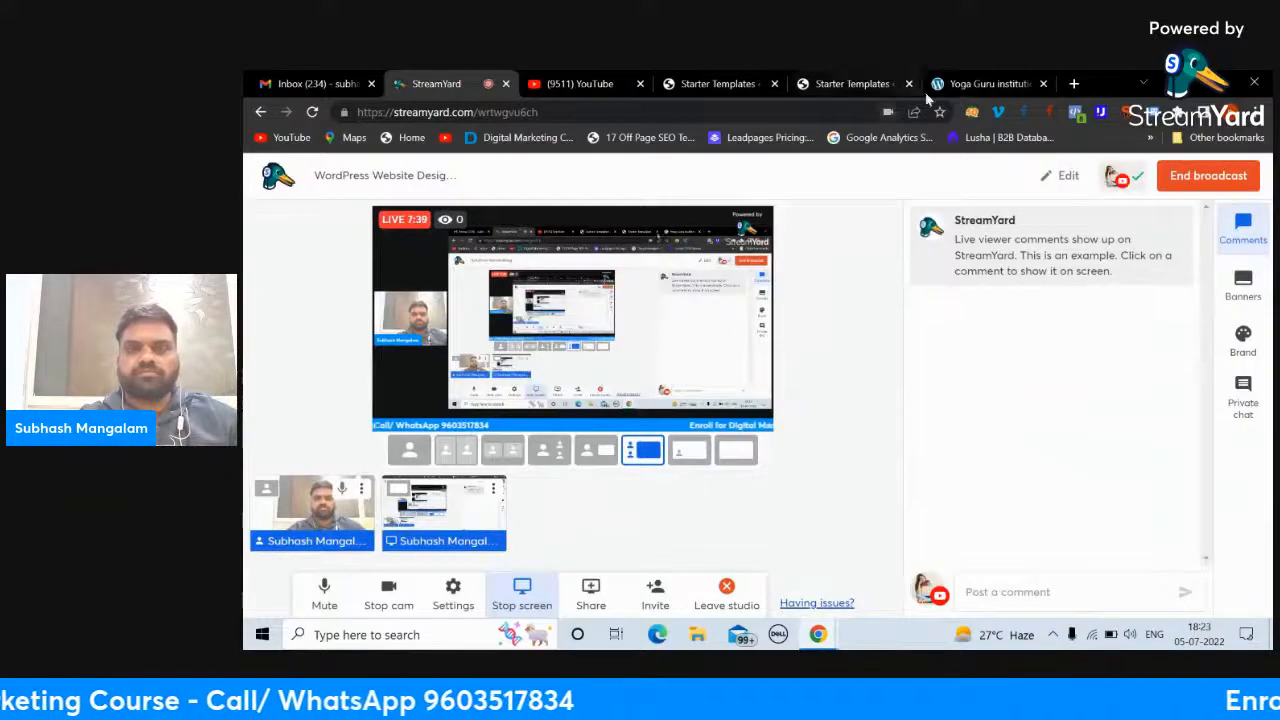
{"action": "left_click", "coordinate": [965, 86]}
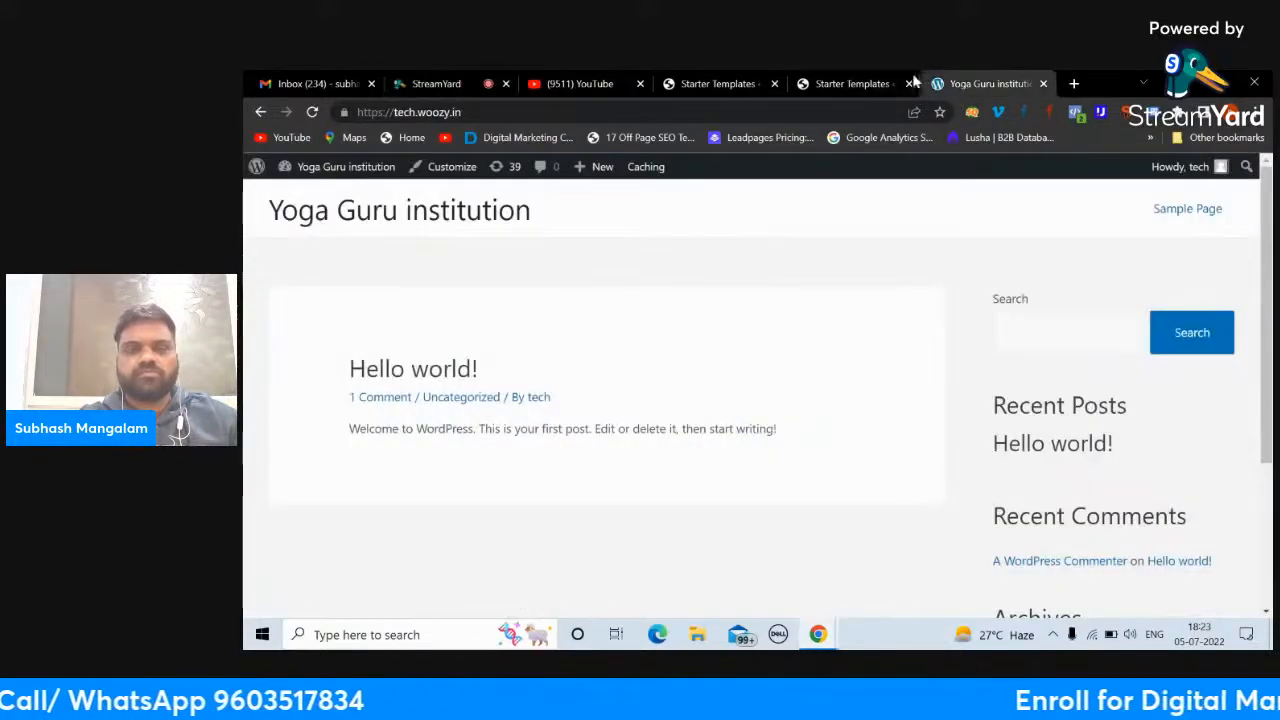
{"action": "left_click", "coordinate": [833, 82]}
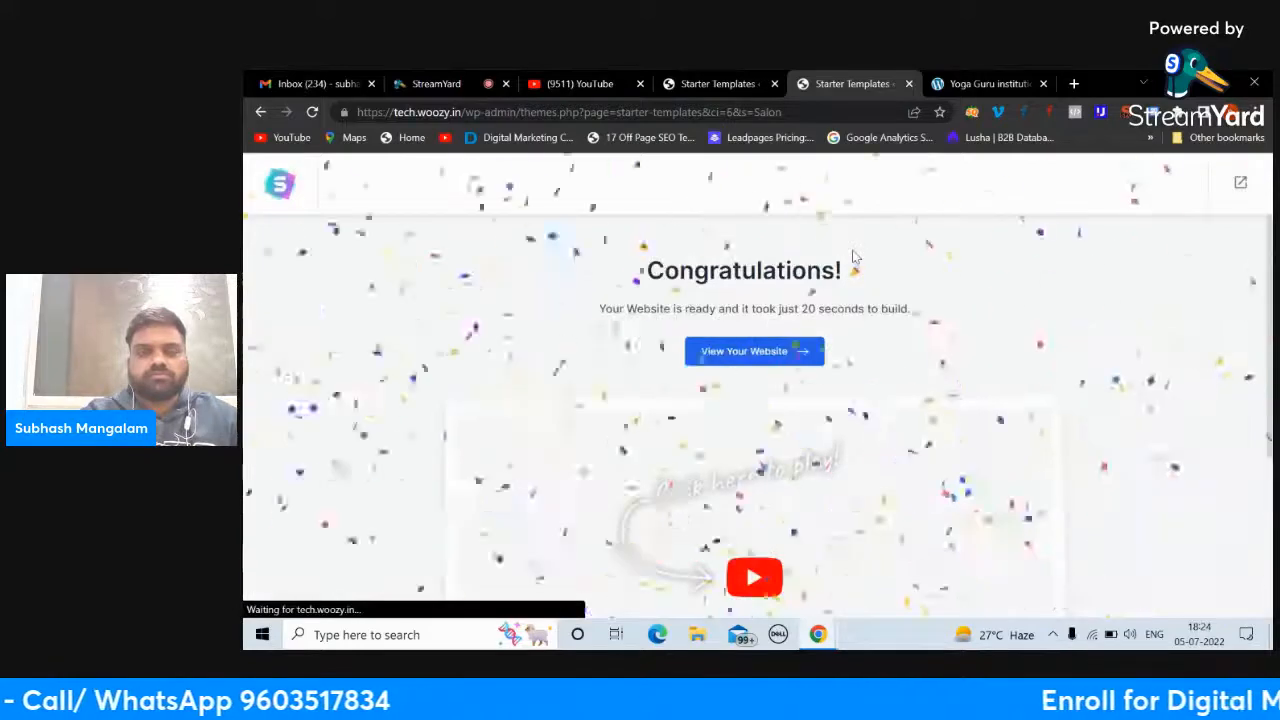
Step: View the website built from the Makeup Artist template and examine its home page from the hero section to the footer
{"action": "left_click", "coordinate": [756, 356]}
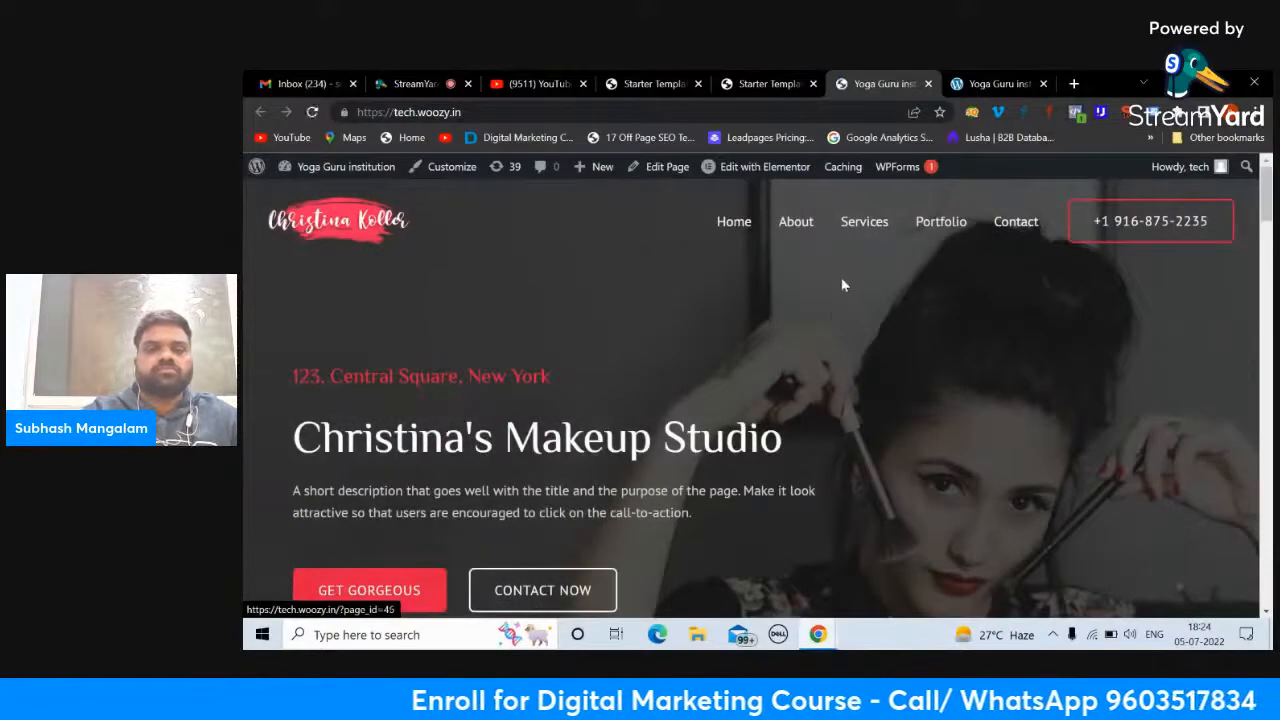
{"action": "scroll", "coordinate": [831, 306], "scroll_direction": "down", "scroll_amount": 8}
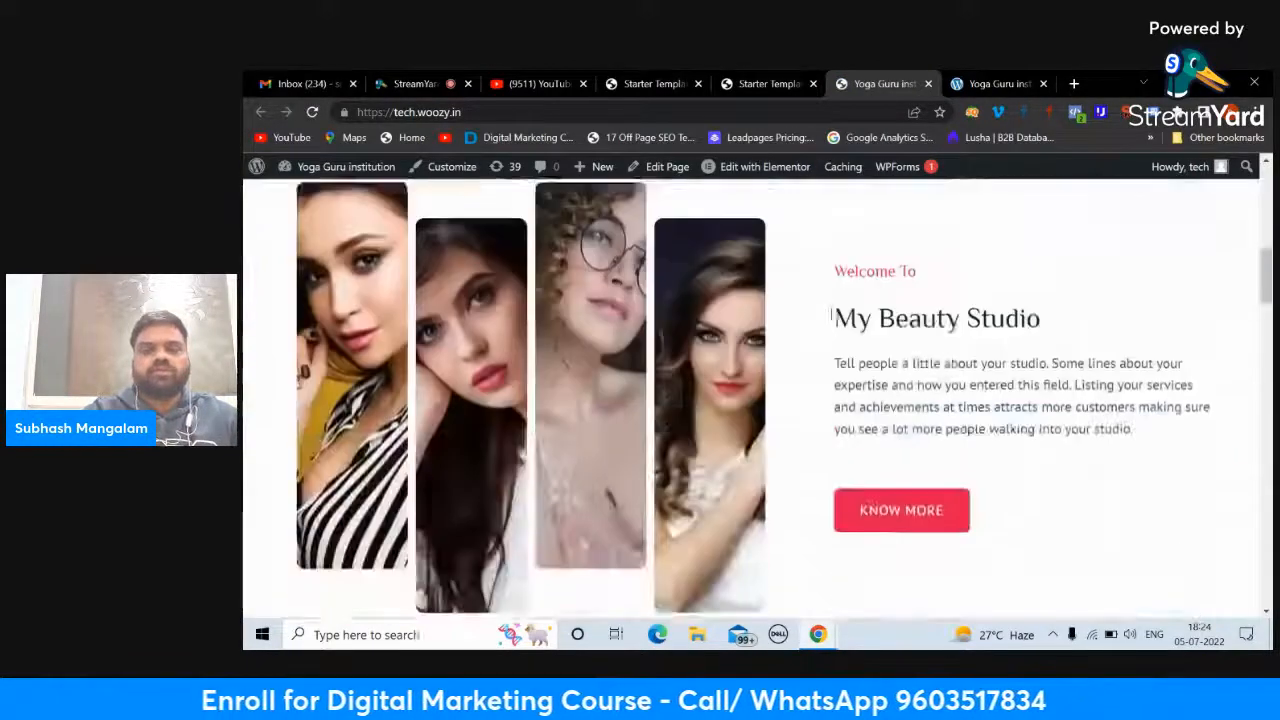
{"action": "scroll", "coordinate": [831, 315], "scroll_direction": "down", "scroll_amount": 10}
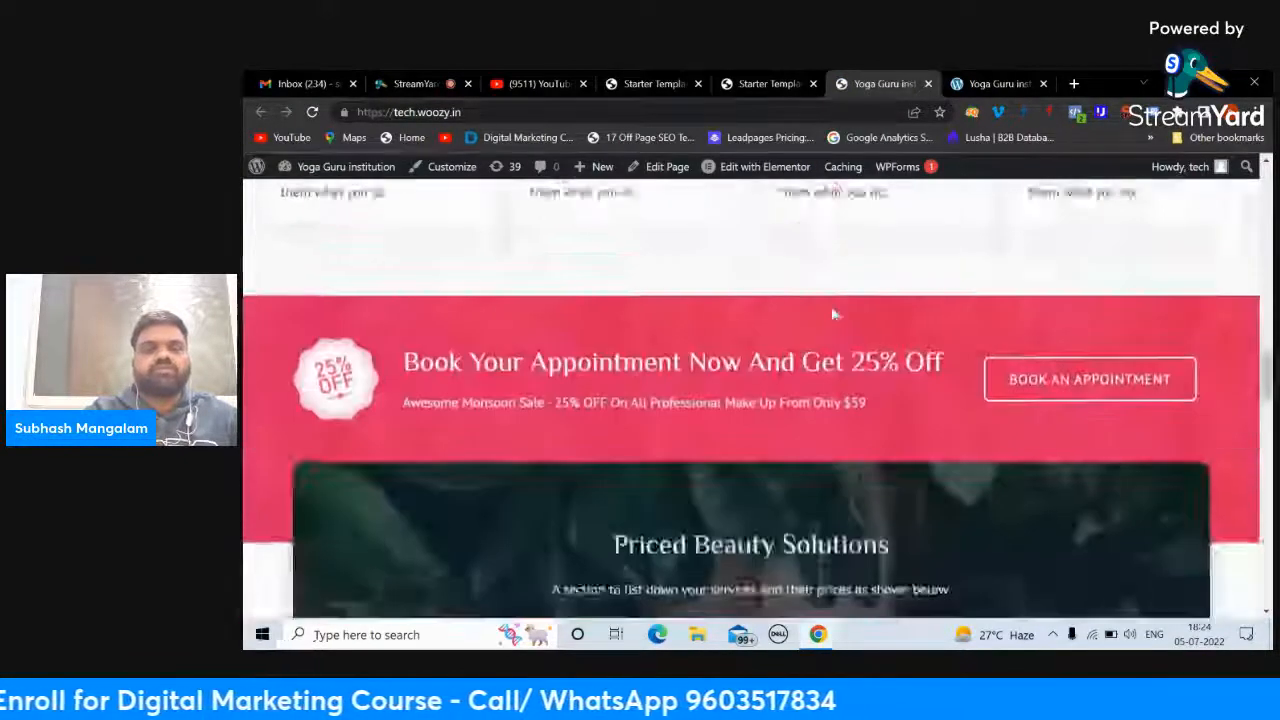
{"action": "scroll", "coordinate": [834, 315], "scroll_direction": "down", "scroll_amount": 10}
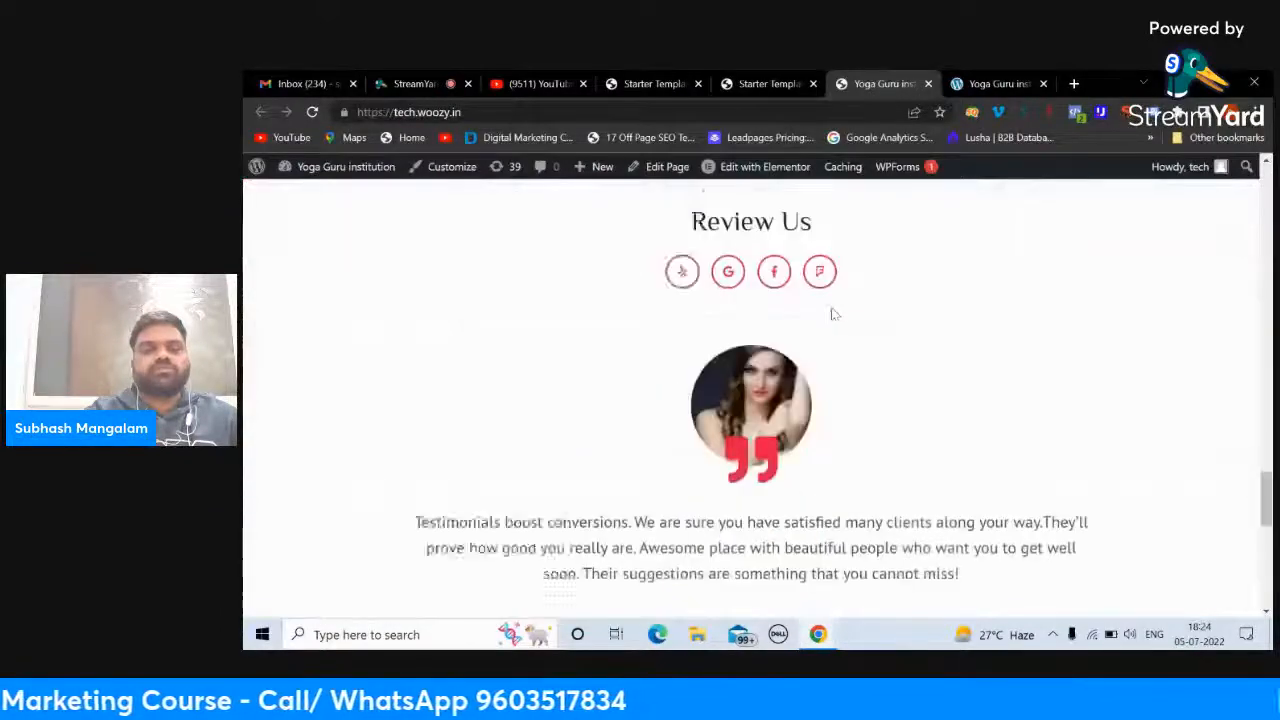
{"action": "scroll", "coordinate": [832, 313], "scroll_direction": "down", "scroll_amount": 8}
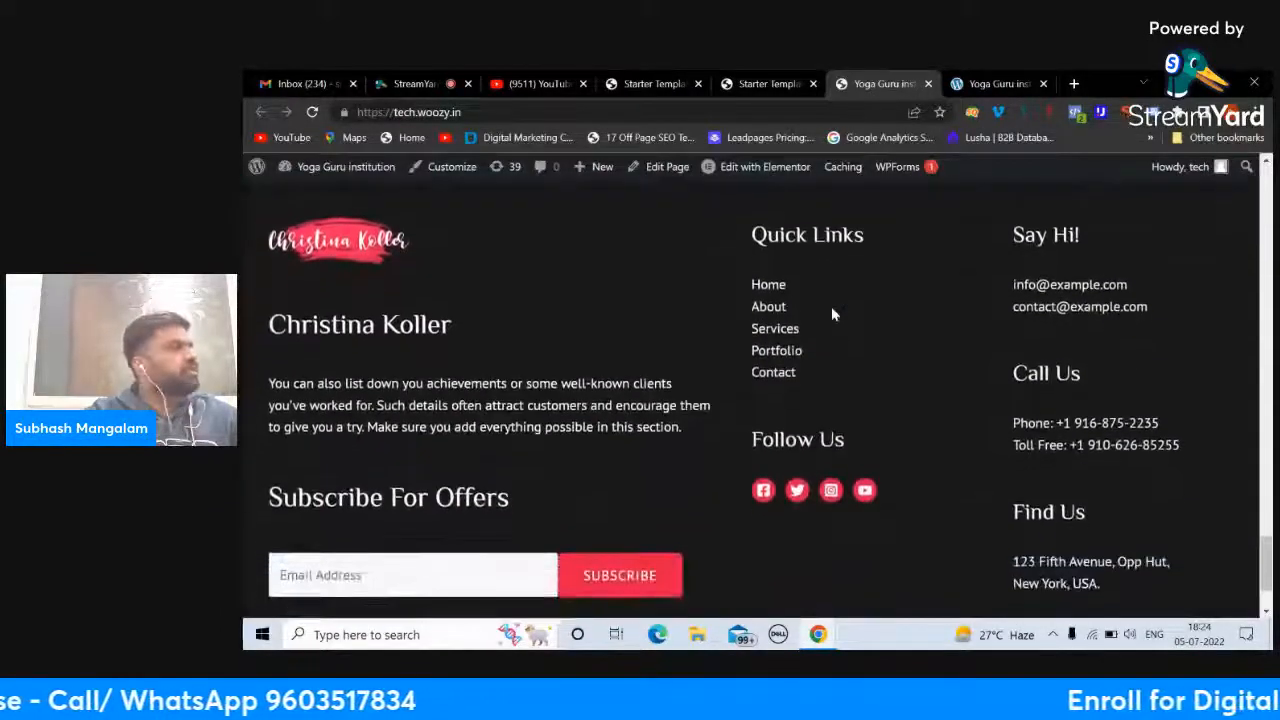
{"action": "scroll", "coordinate": [831, 306], "scroll_direction": "up", "scroll_amount": 15}
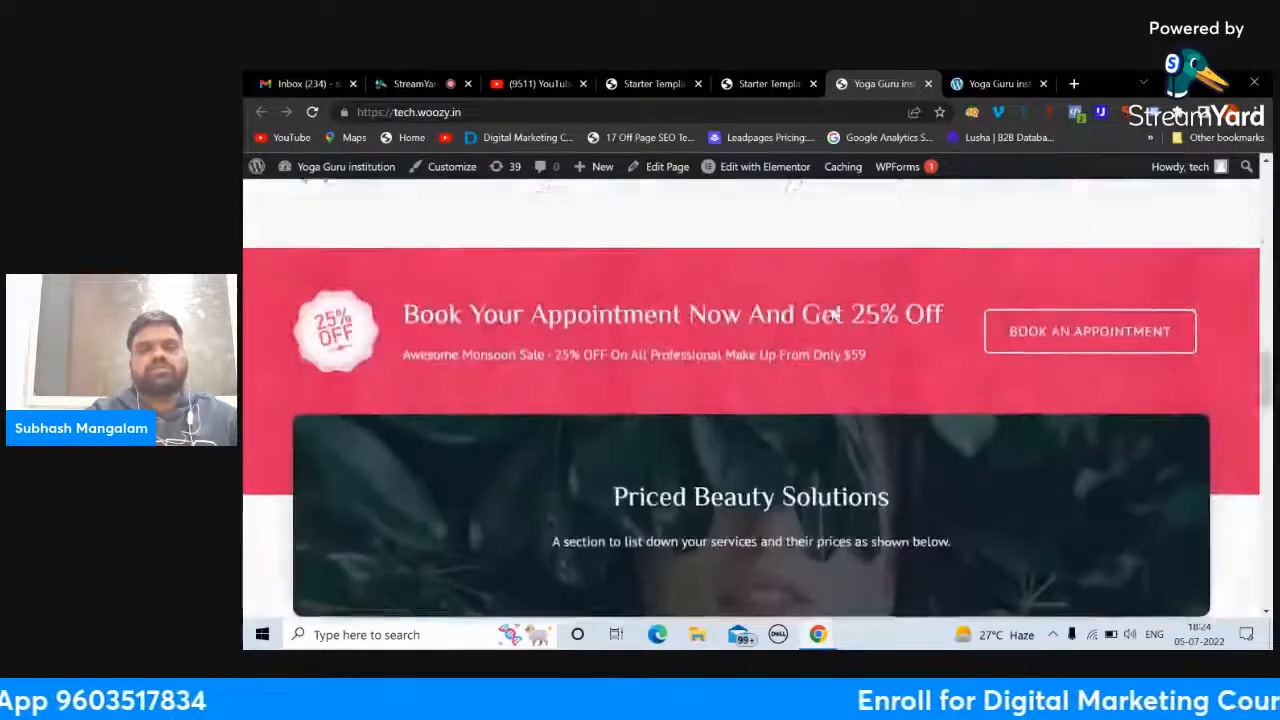
{"action": "scroll", "coordinate": [833, 314], "scroll_direction": "up", "scroll_amount": 10}
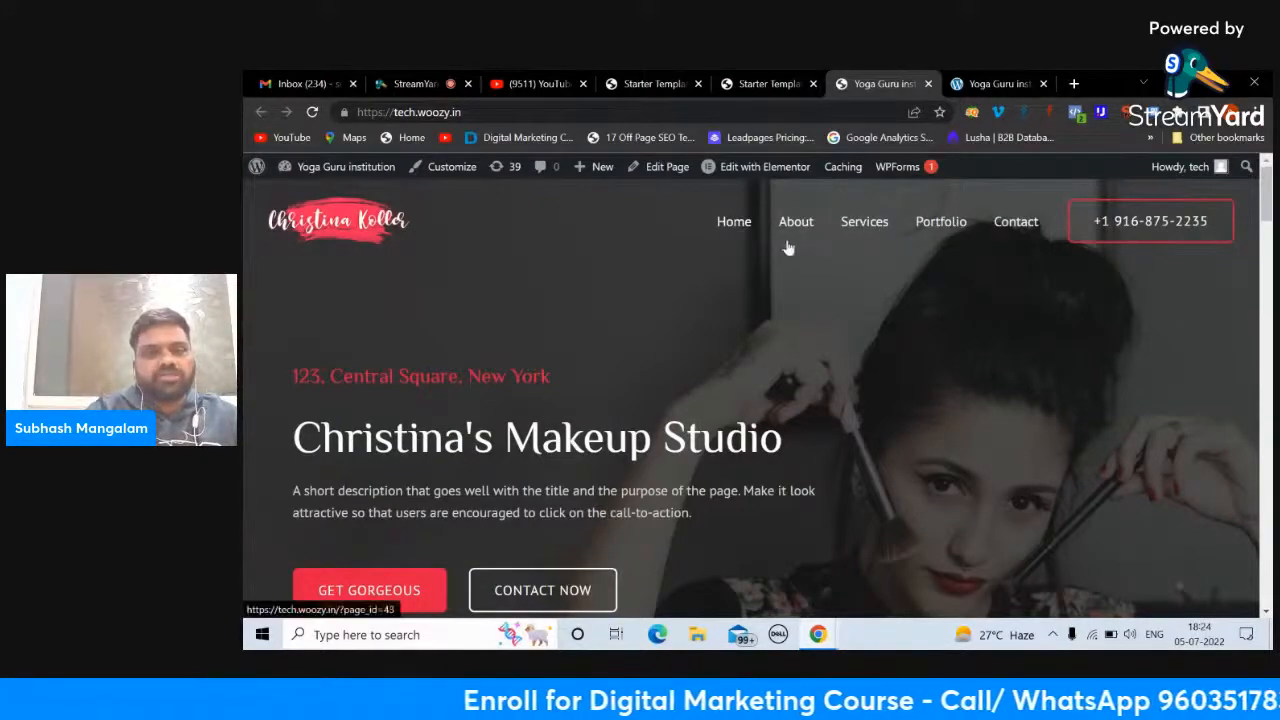
{"action": "scroll", "coordinate": [723, 350], "scroll_direction": "down", "scroll_amount": 10}
{"action": "scroll", "coordinate": [723, 350], "scroll_direction": "up", "scroll_amount": 10}
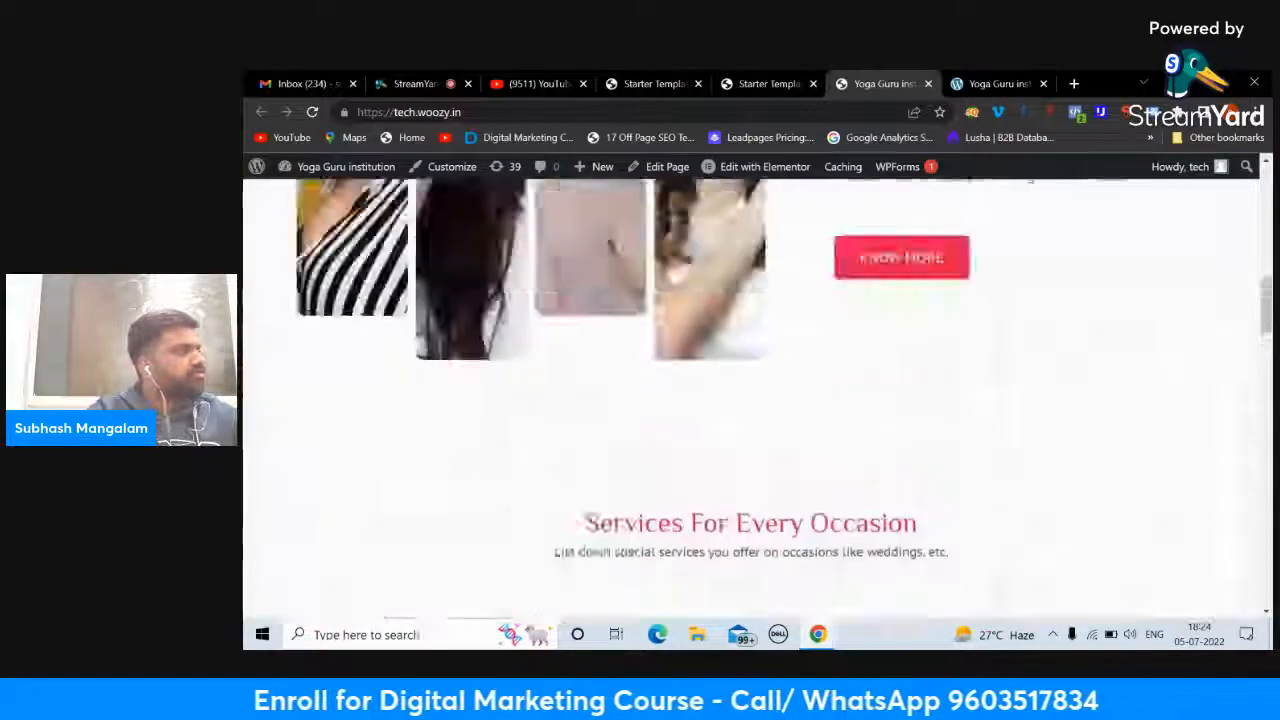
Step: Open the site's About page and examine its story, team and appointment sections down to the footer
{"action": "left_click", "coordinate": [798, 224]}
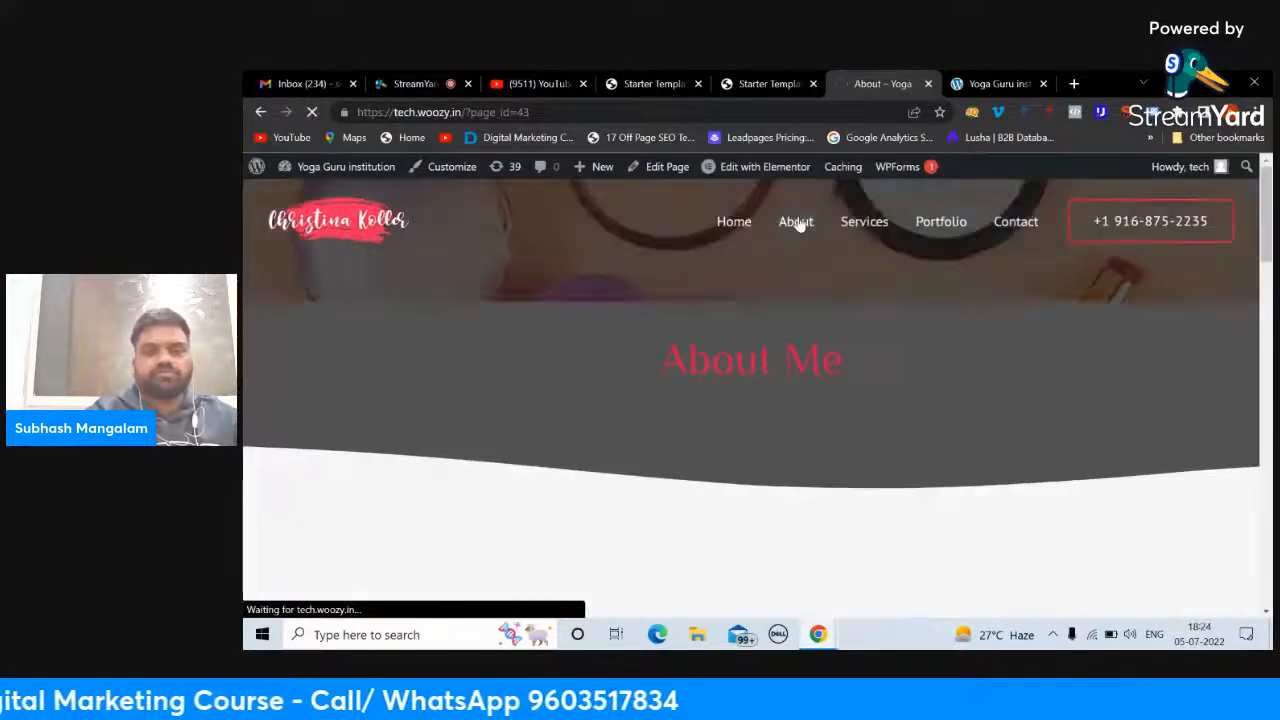
{"action": "scroll", "coordinate": [599, 364], "scroll_direction": "down", "scroll_amount": 3}
{"action": "scroll", "coordinate": [600, 372], "scroll_direction": "down", "scroll_amount": 15}
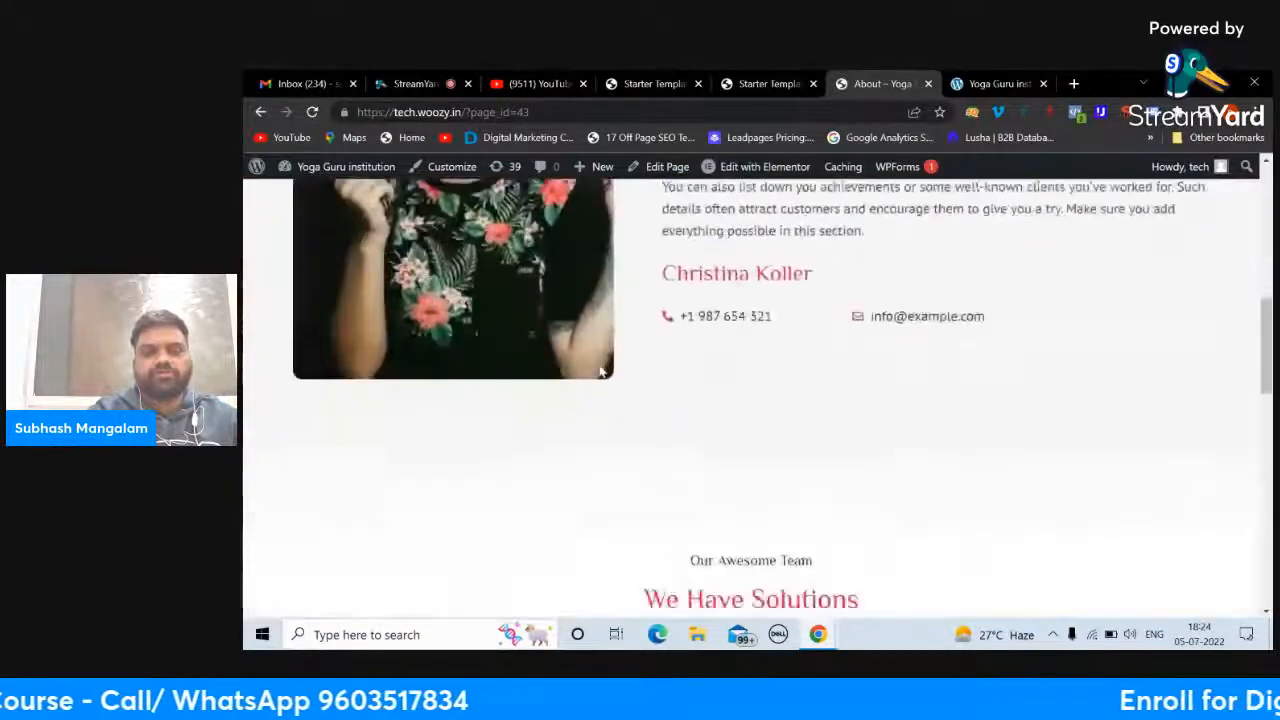
{"action": "scroll", "coordinate": [600, 372], "scroll_direction": "up", "scroll_amount": 5}
{"action": "scroll", "coordinate": [600, 372], "scroll_direction": "up", "scroll_amount": 2}
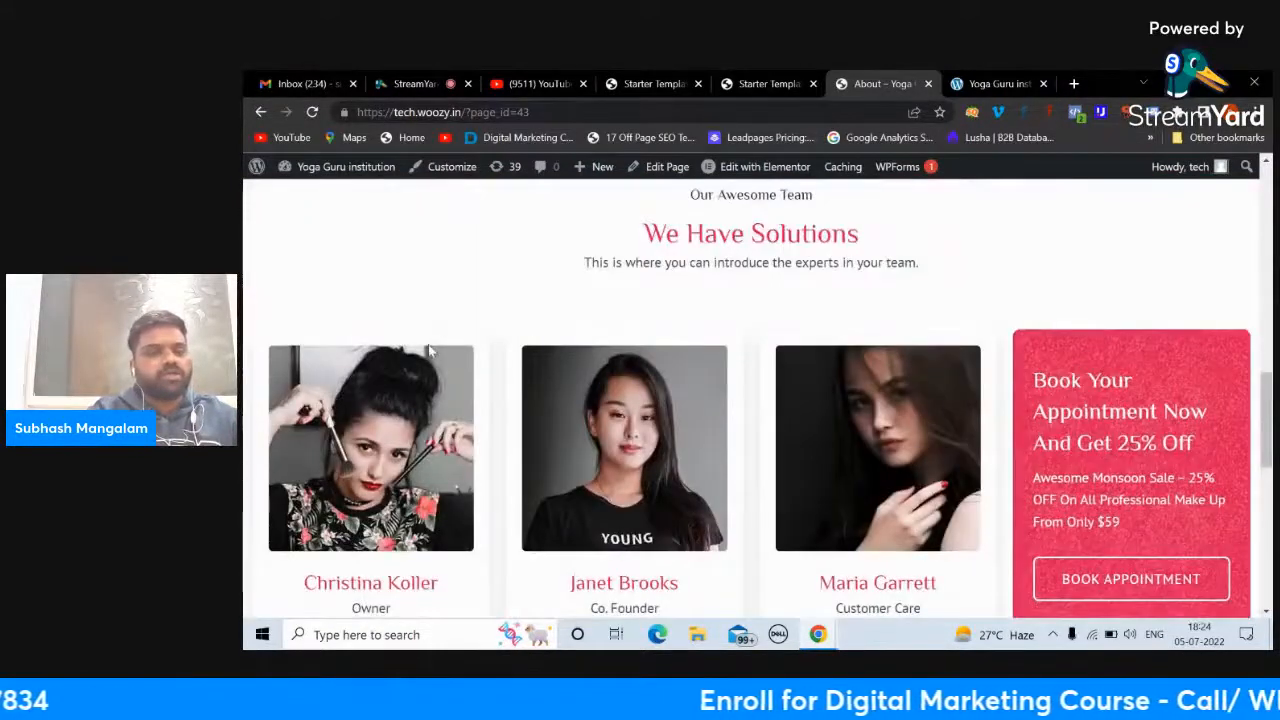
{"action": "scroll", "coordinate": [531, 352], "scroll_direction": "down", "scroll_amount": 1}
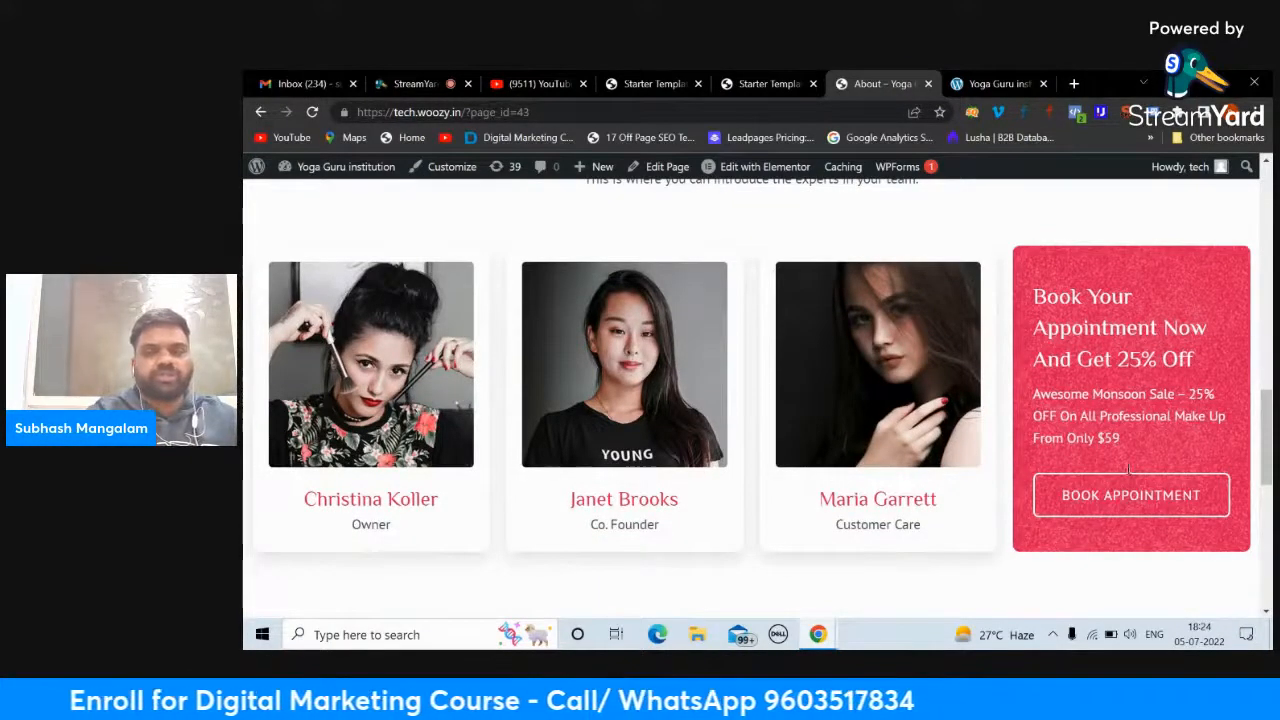
{"action": "scroll", "coordinate": [845, 460], "scroll_direction": "down", "scroll_amount": 4}
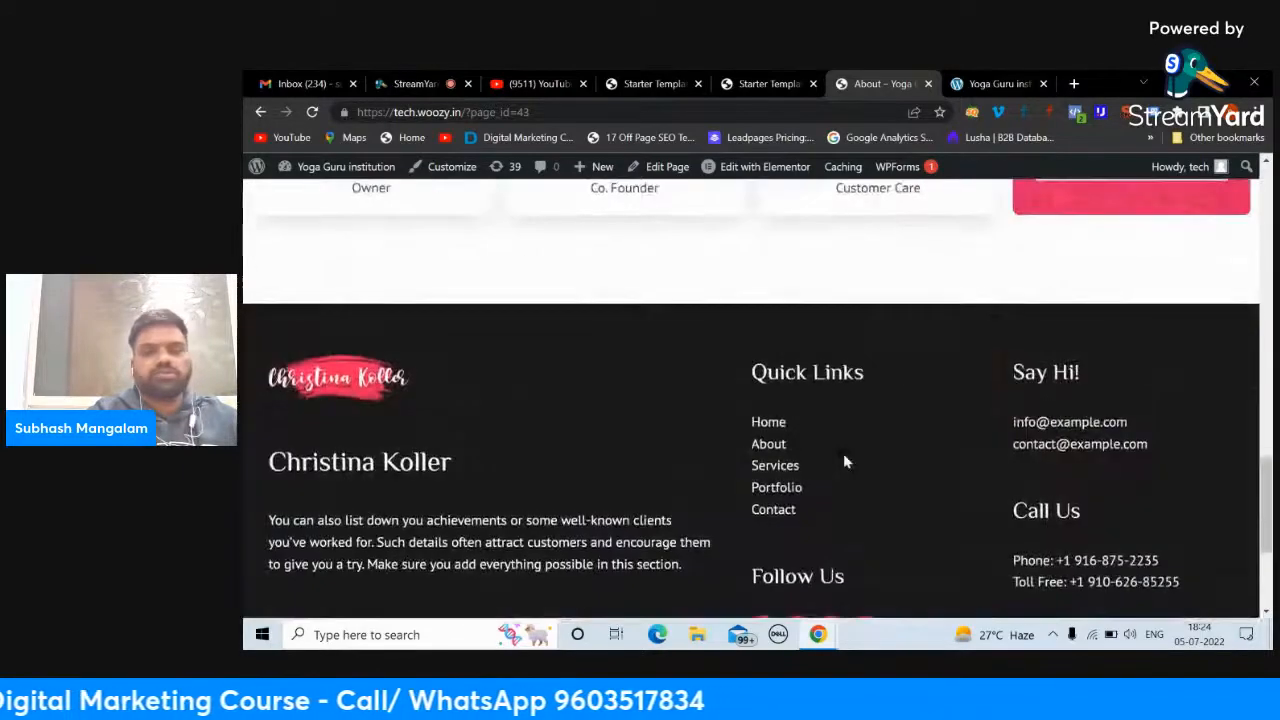
Step: Open the site's Services page and examine the service cards, appointment banner and bridal makeup offer
{"action": "scroll", "coordinate": [845, 460], "scroll_direction": "up", "scroll_amount": 6}
{"action": "scroll", "coordinate": [845, 461], "scroll_direction": "up", "scroll_amount": 8}
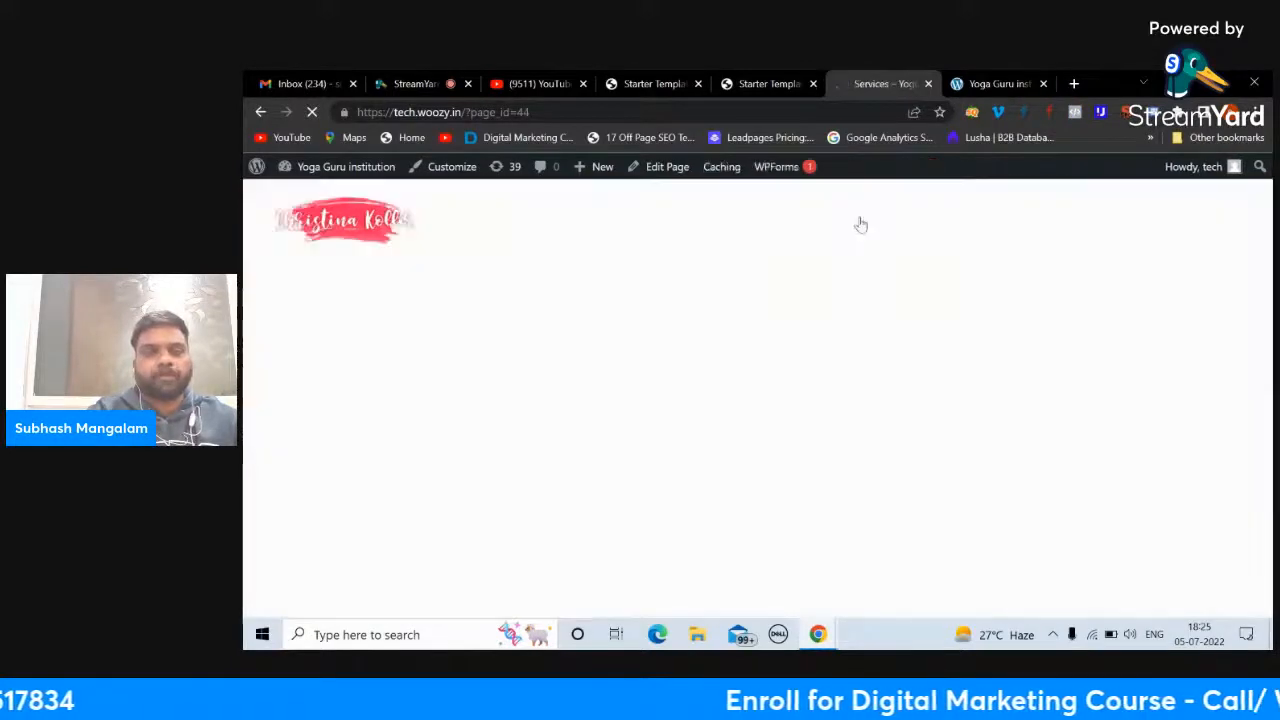
{"action": "scroll", "coordinate": [770, 325], "scroll_direction": "down", "scroll_amount": 3}
{"action": "scroll", "coordinate": [772, 332], "scroll_direction": "down", "scroll_amount": 2}
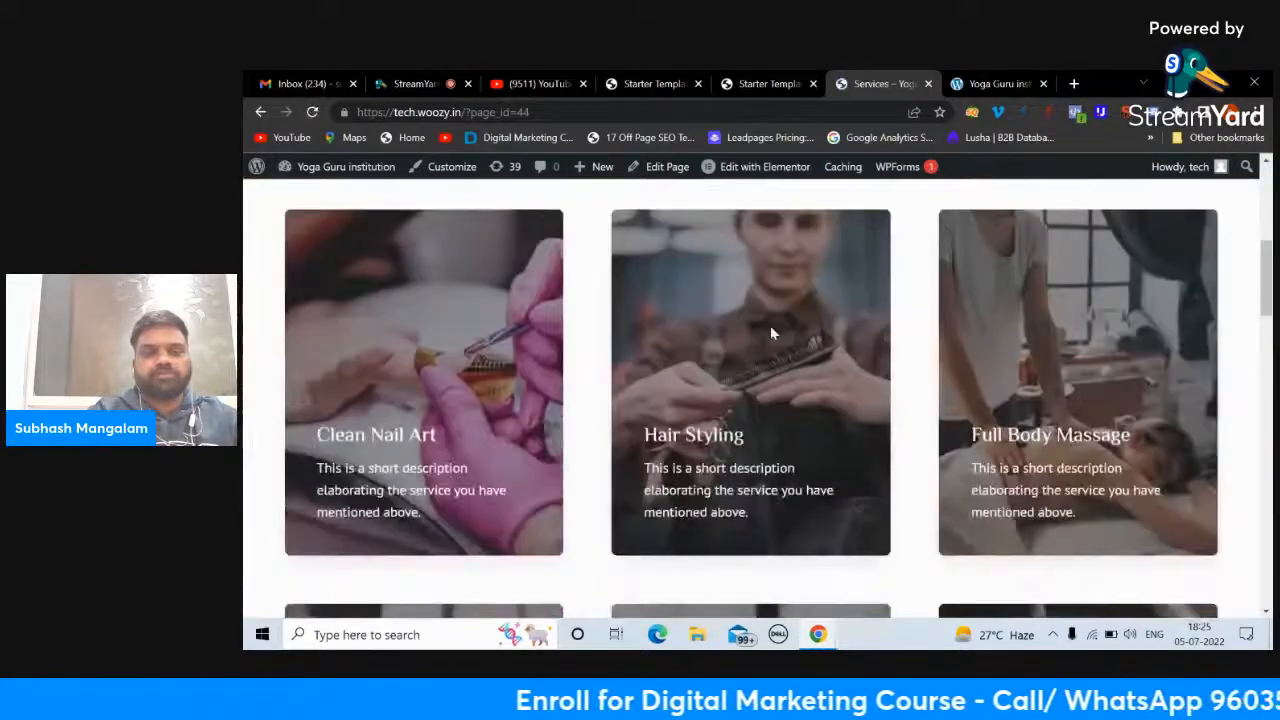
{"action": "scroll", "coordinate": [660, 340], "scroll_direction": "down", "scroll_amount": 4}
{"action": "scroll", "coordinate": [661, 347], "scroll_direction": "down", "scroll_amount": 5}
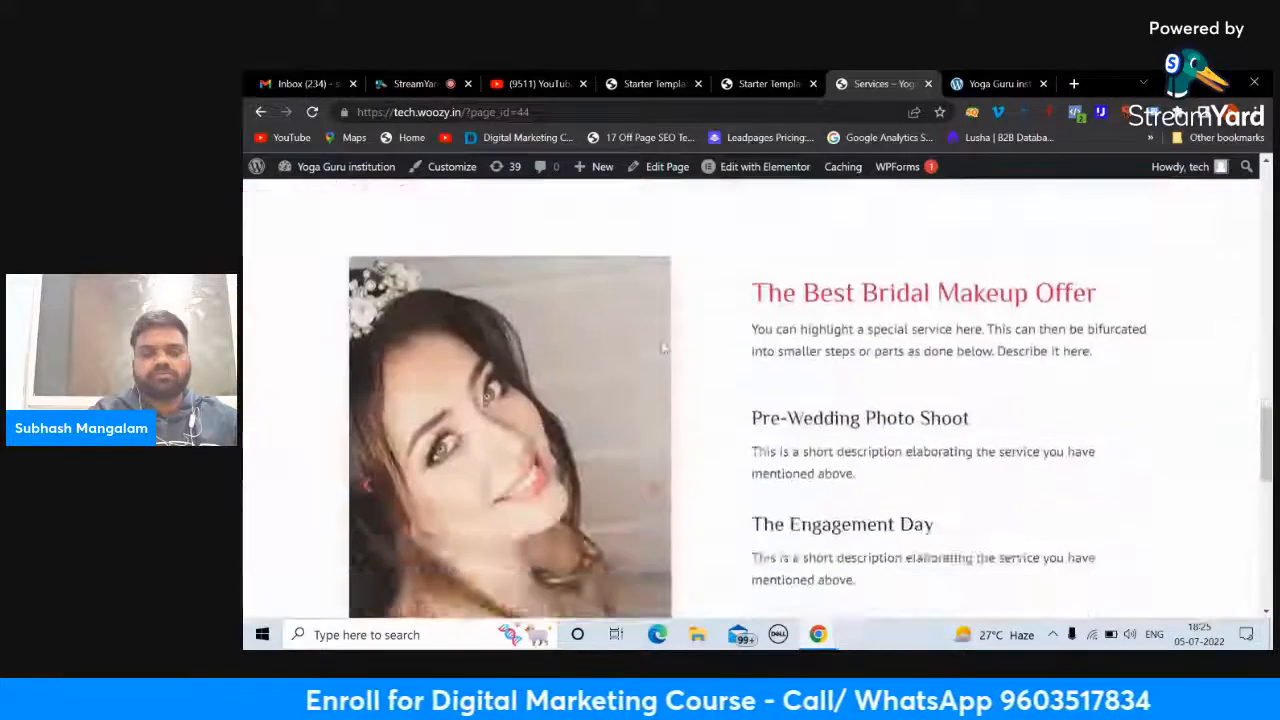
{"action": "scroll", "coordinate": [698, 468], "scroll_direction": "up", "scroll_amount": 2}
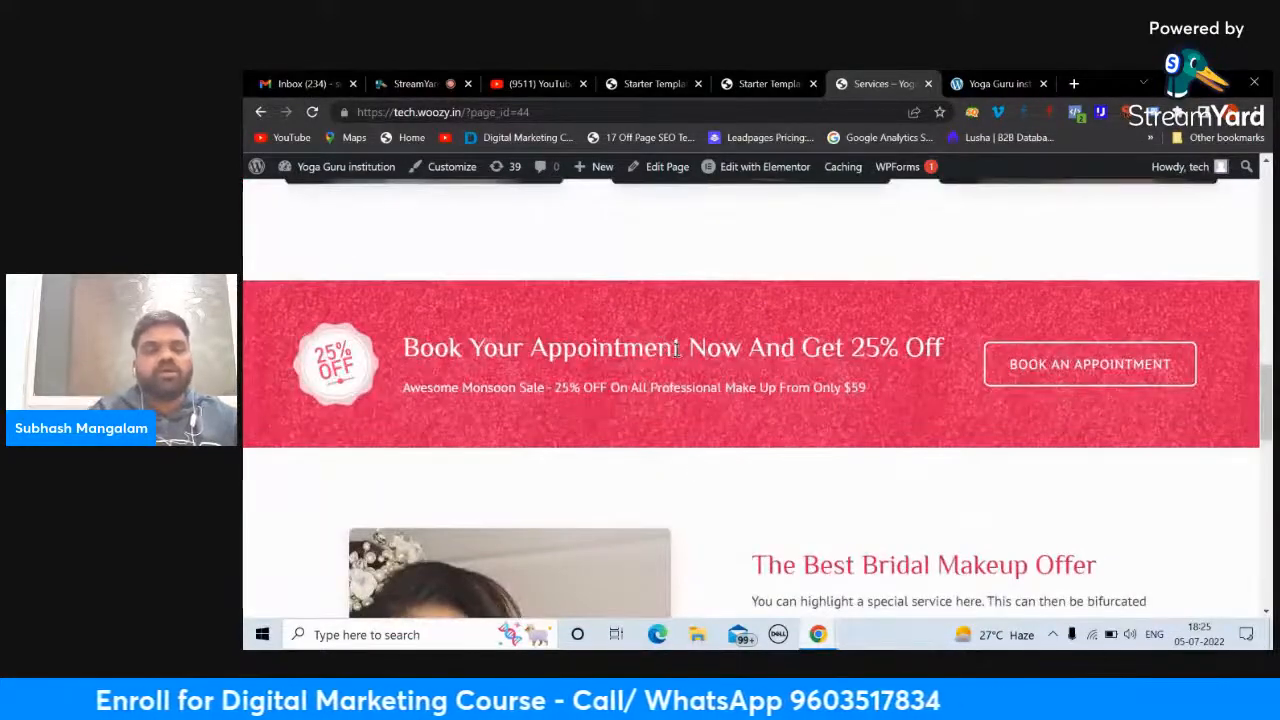
{"action": "scroll", "coordinate": [676, 350], "scroll_direction": "down", "scroll_amount": 10}
{"action": "scroll", "coordinate": [676, 355], "scroll_direction": "up", "scroll_amount": 4}
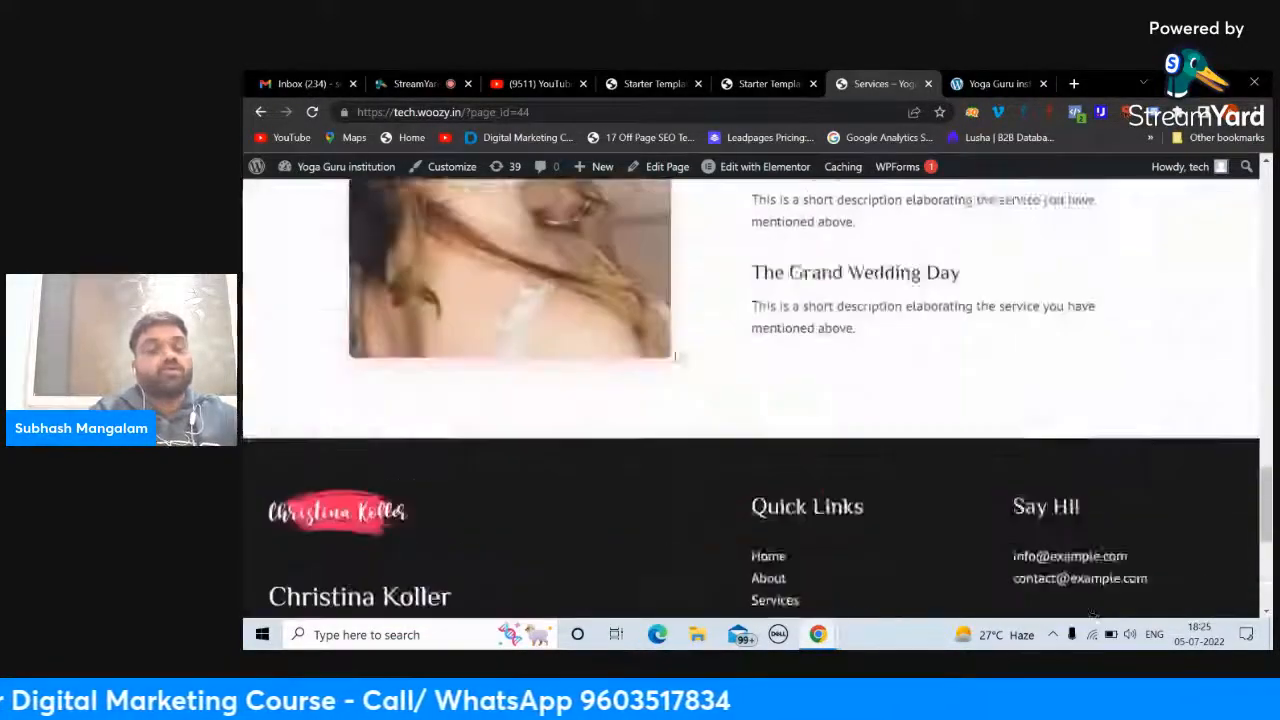
Step: Open the site's Portfolio page and examine the photo gallery and the before-and-after images
{"action": "scroll", "coordinate": [676, 355], "scroll_direction": "up", "scroll_amount": 12}
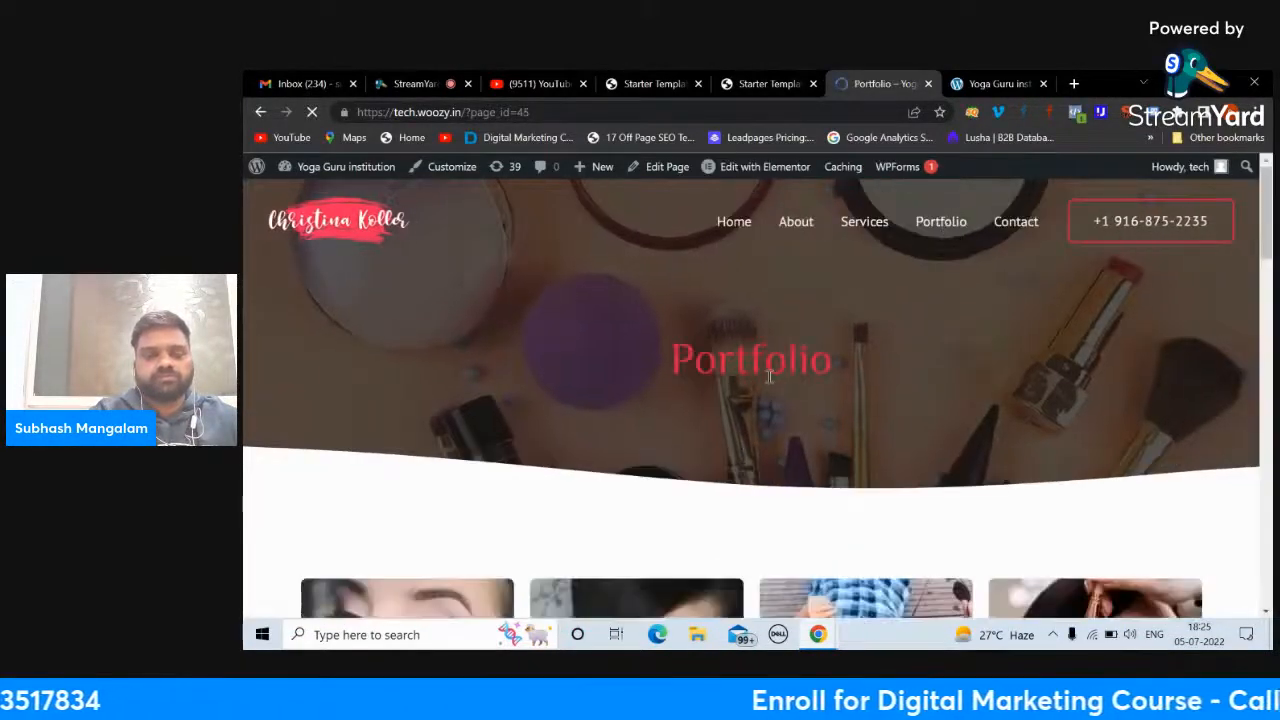
{"action": "scroll", "coordinate": [768, 384], "scroll_direction": "down", "scroll_amount": 3}
{"action": "scroll", "coordinate": [768, 384], "scroll_direction": "down", "scroll_amount": 3}
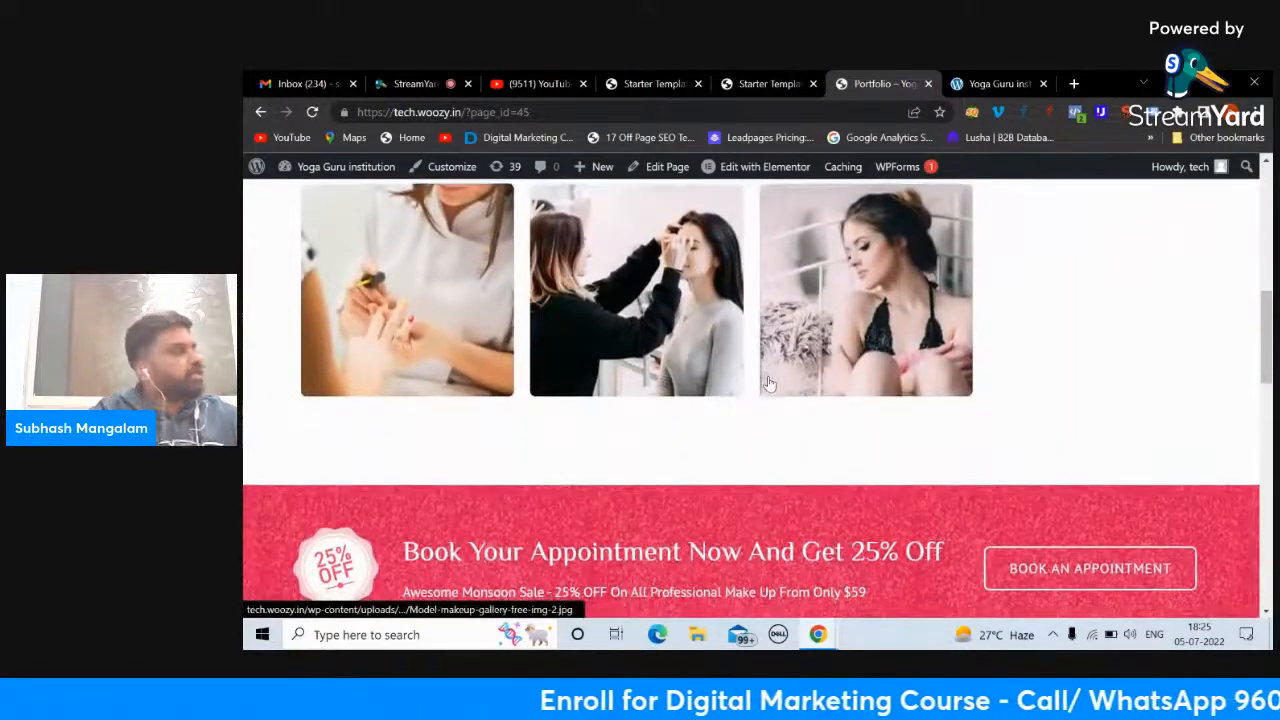
{"action": "scroll", "coordinate": [768, 384], "scroll_direction": "down", "scroll_amount": 5}
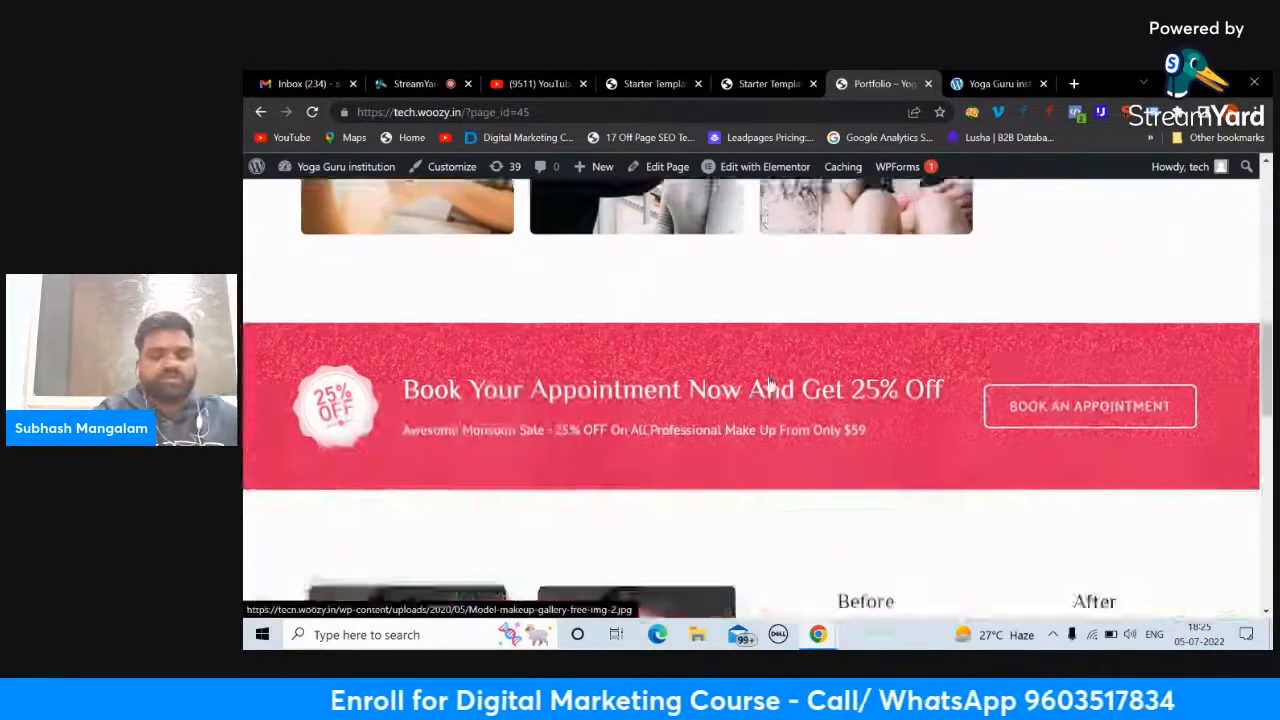
{"action": "scroll", "coordinate": [768, 381], "scroll_direction": "down", "scroll_amount": 3}
Step: Open the site's Contact page and examine the request form, map and footer
{"action": "scroll", "coordinate": [768, 381], "scroll_direction": "up", "scroll_amount": 15}
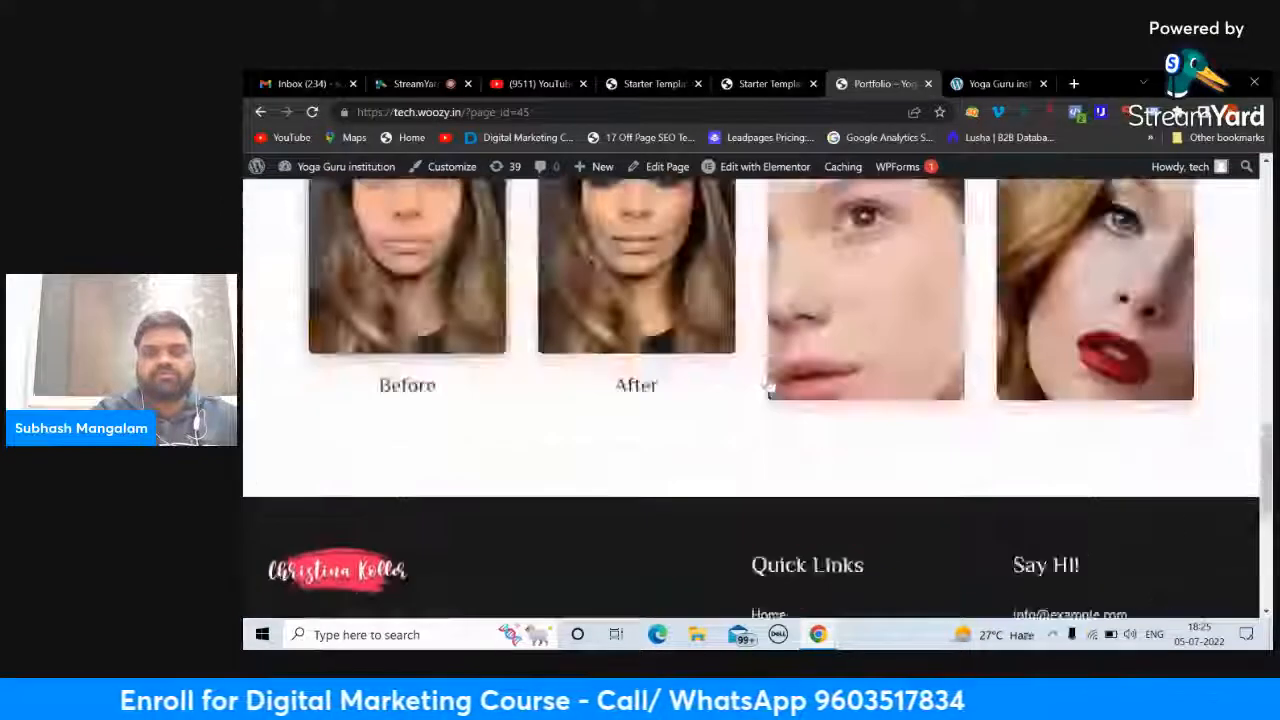
{"action": "left_click", "coordinate": [1016, 224]}
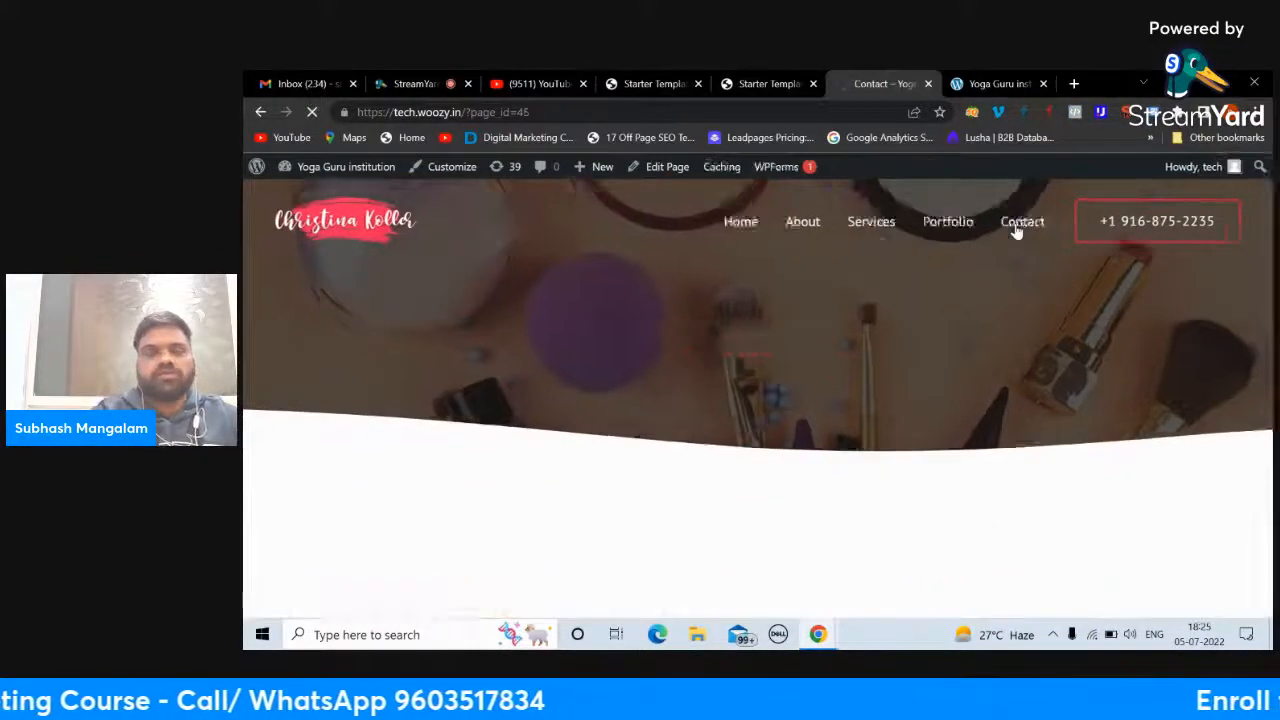
{"action": "scroll", "coordinate": [760, 330], "scroll_direction": "down", "scroll_amount": 3}
{"action": "scroll", "coordinate": [523, 400], "scroll_direction": "down", "scroll_amount": 5}
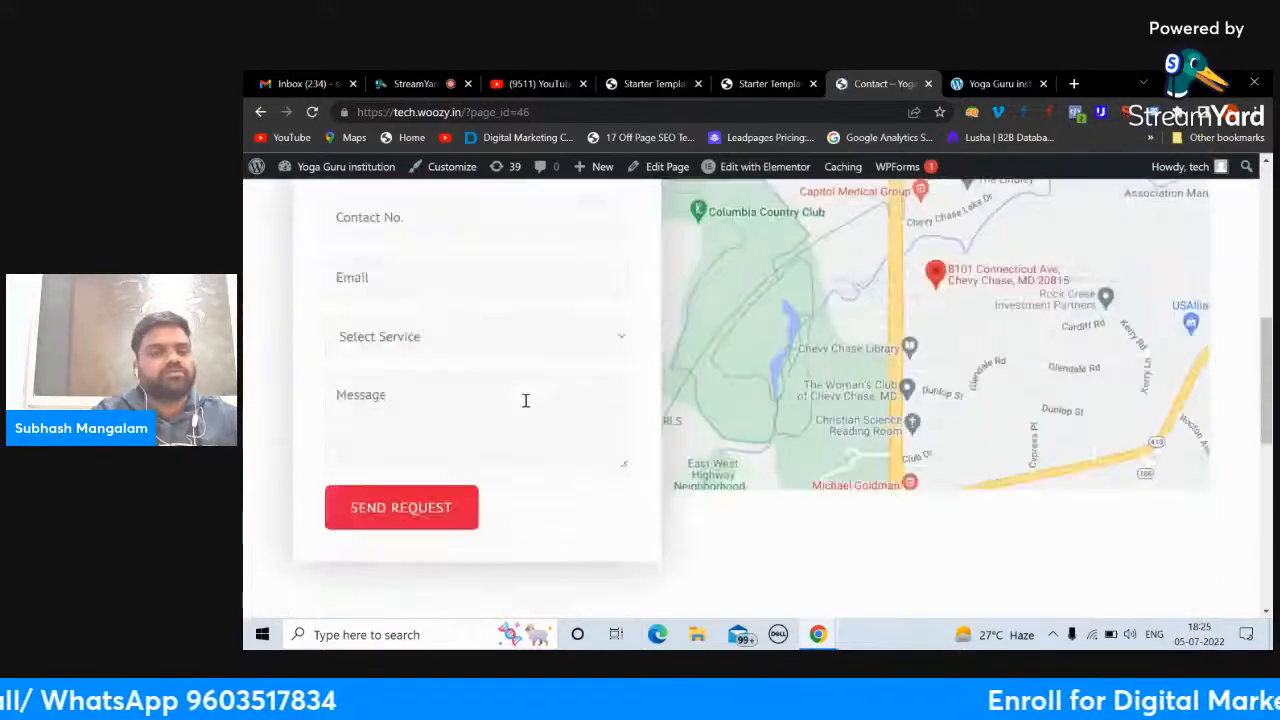
{"action": "scroll", "coordinate": [525, 407], "scroll_direction": "down", "scroll_amount": 3}
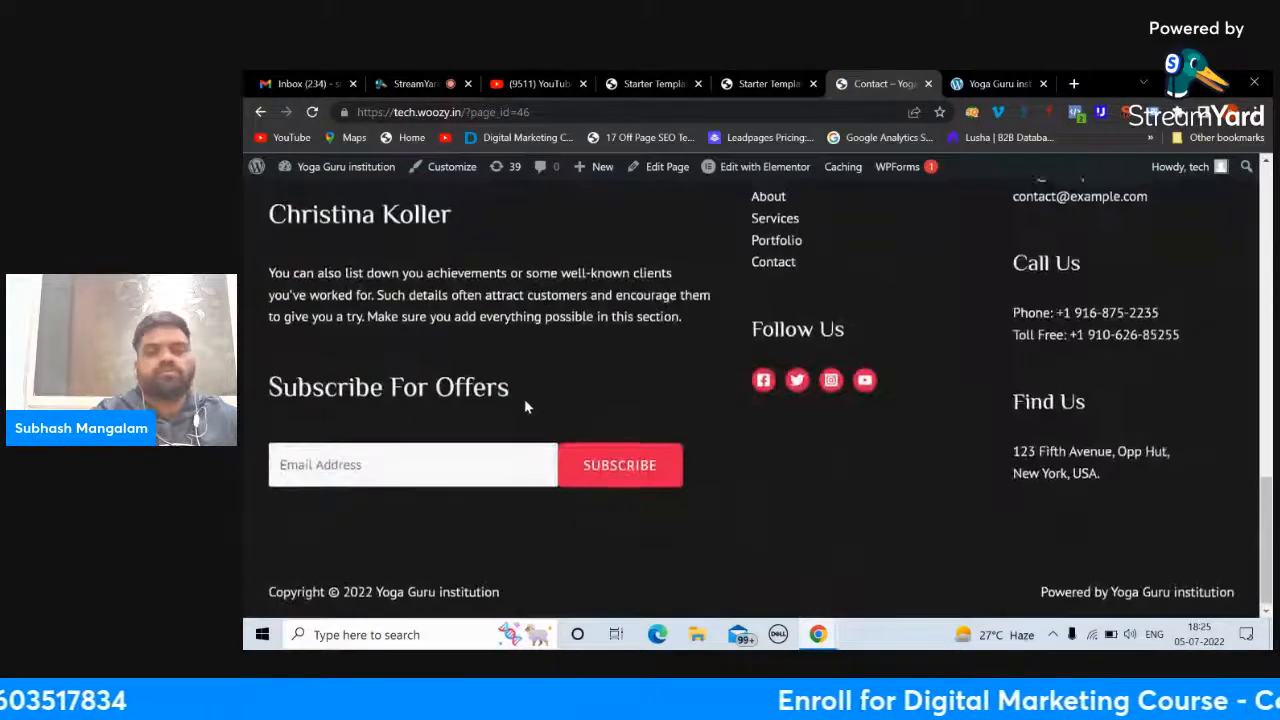
{"action": "scroll", "coordinate": [525, 407], "scroll_direction": "up", "scroll_amount": 10}
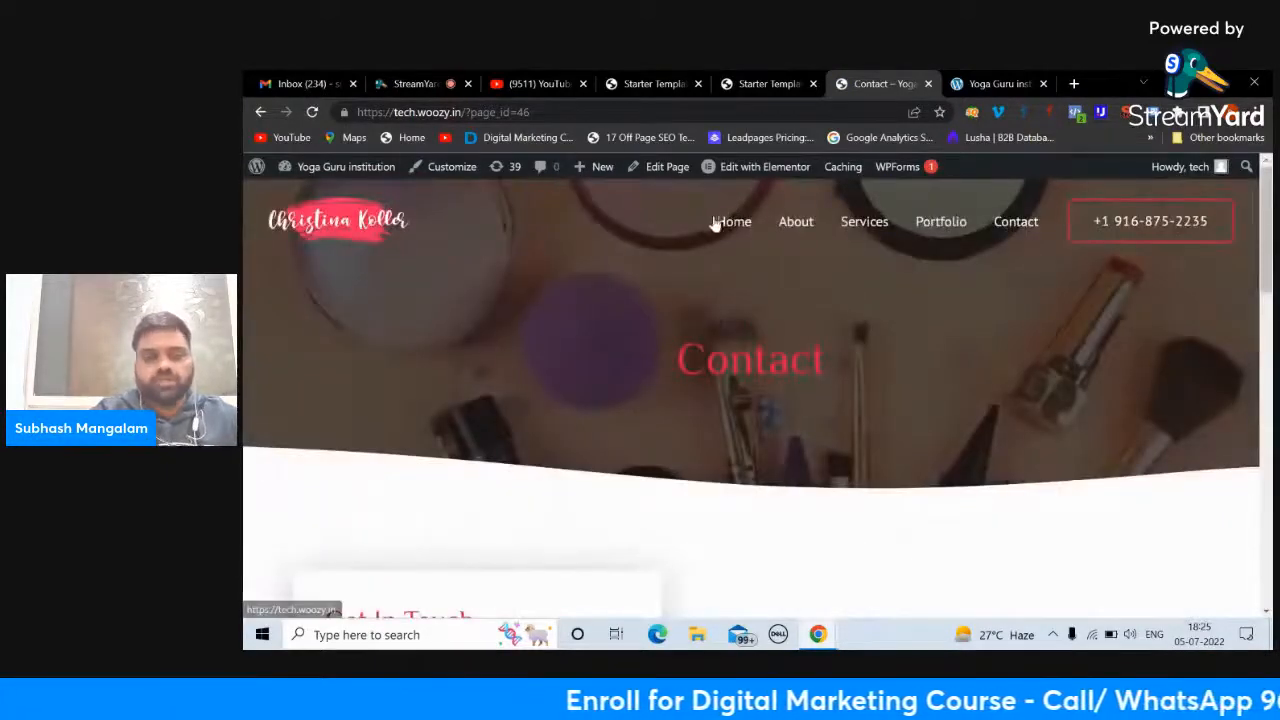
Step: Go to the WordPress dashboard's list of all pages and open the About page for editing with Elementor
{"action": "mouse_move", "coordinate": [343, 168]}
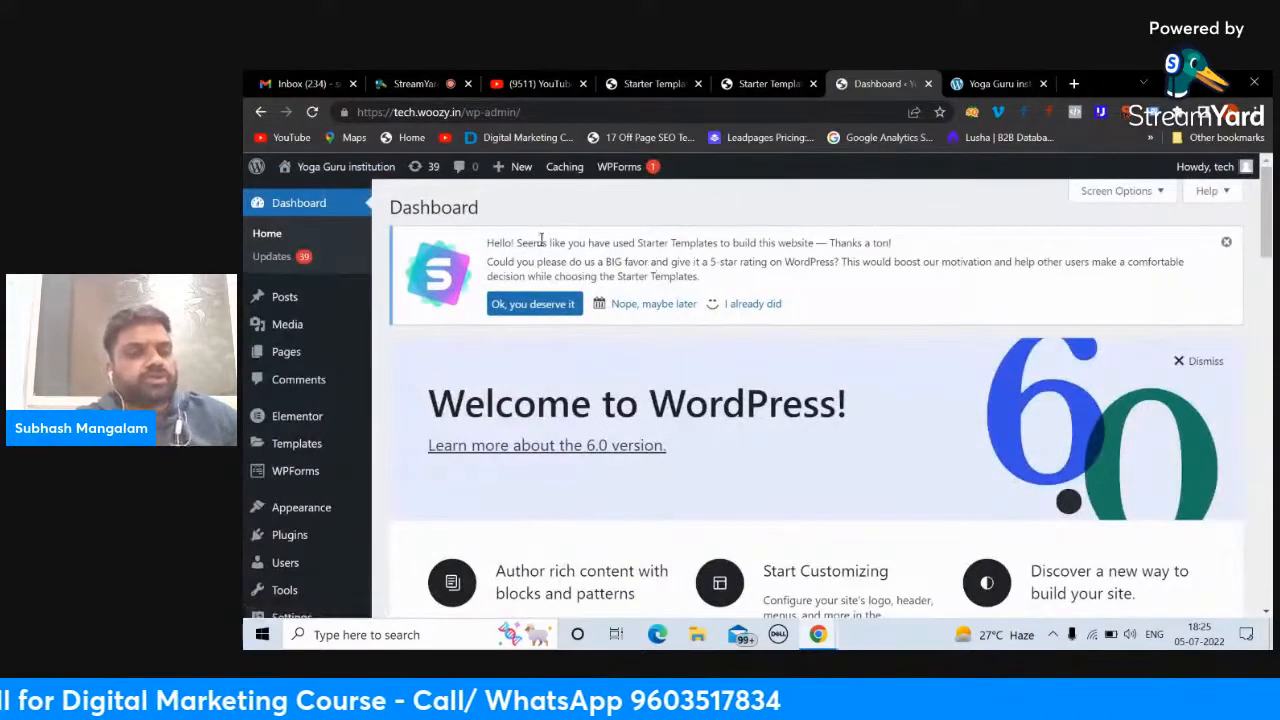
{"action": "left_click", "coordinate": [281, 362]}
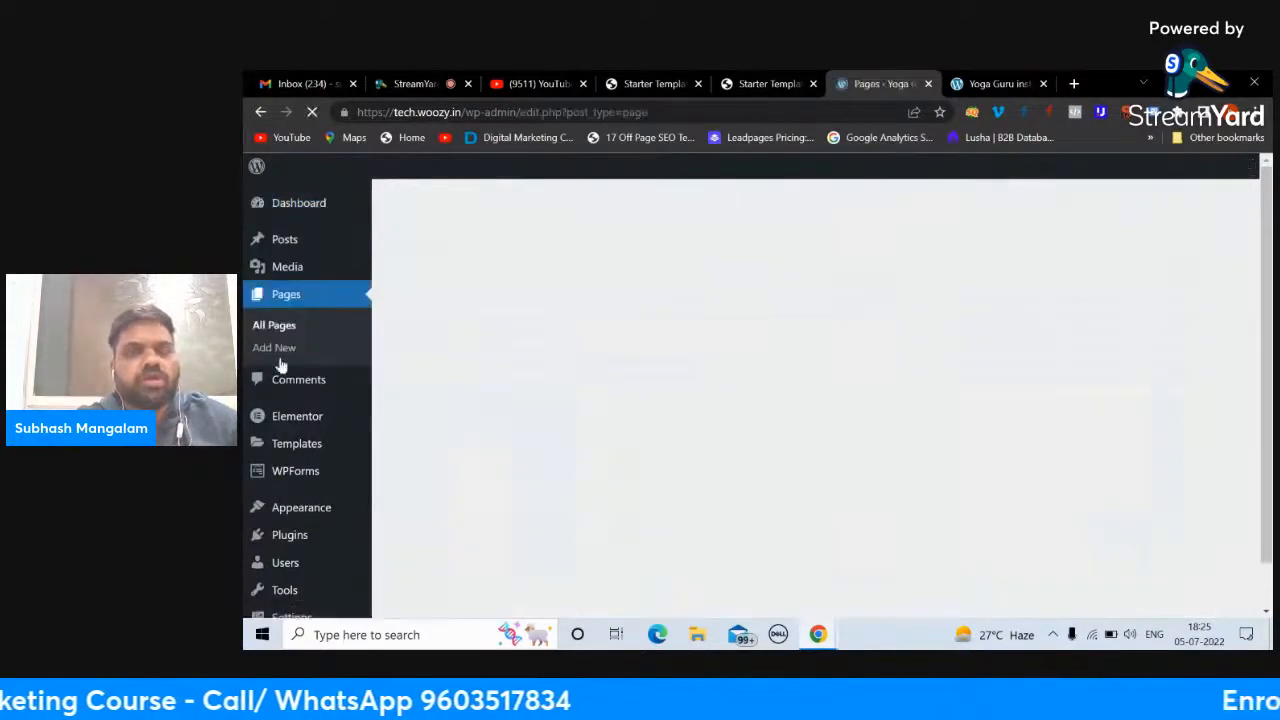
{"action": "scroll", "coordinate": [520, 403], "scroll_direction": "down", "scroll_amount": 1}
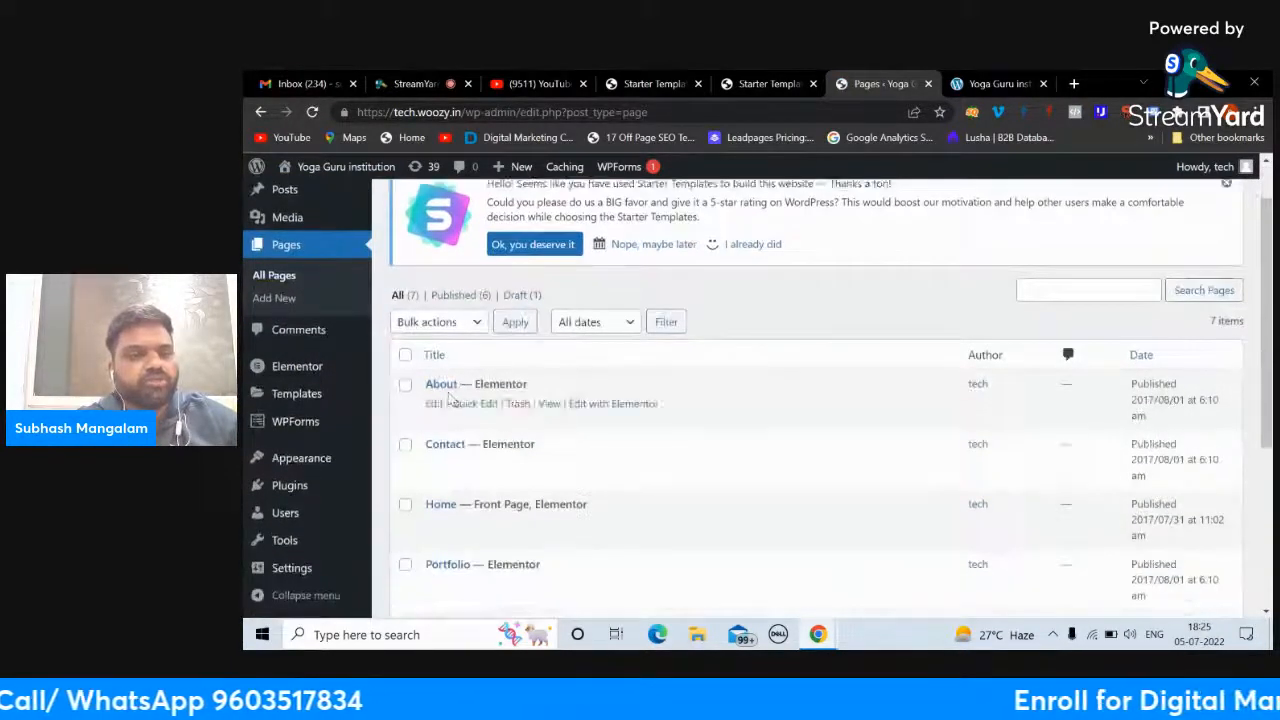
{"action": "left_click", "coordinate": [577, 406]}
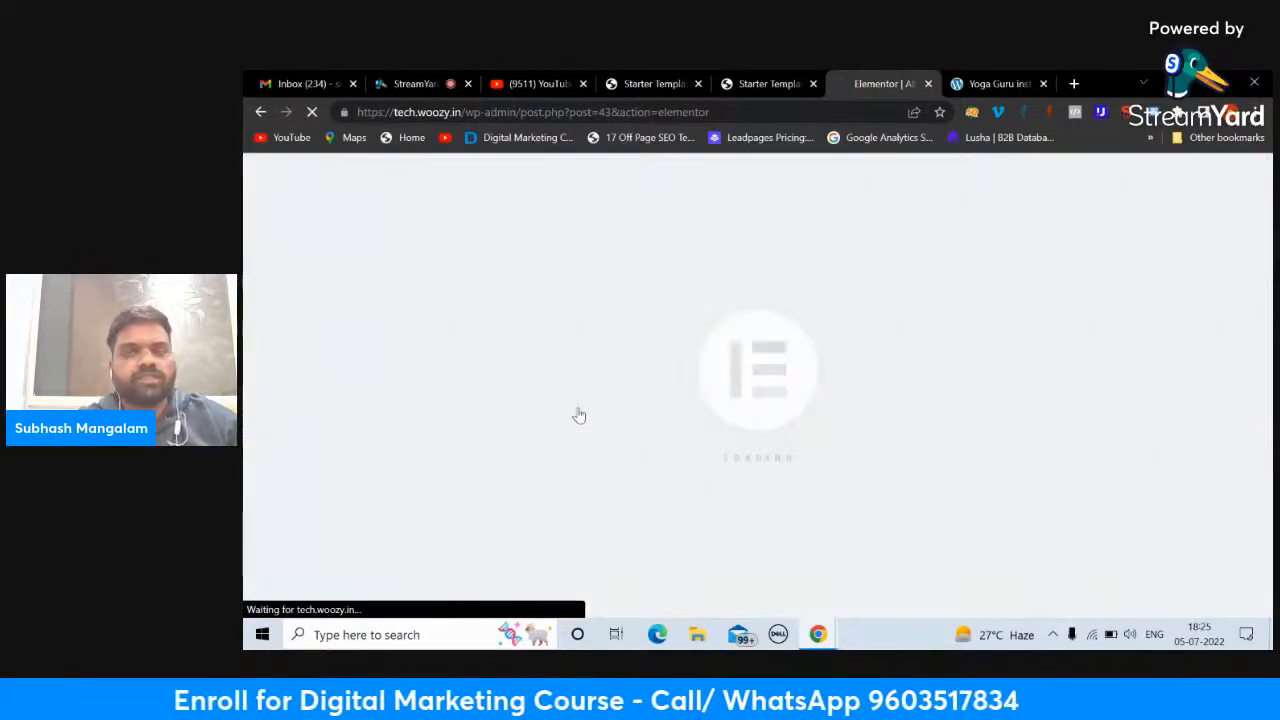
Step: Open the Services page from the reloaded live site in Elementor and return to the About page's editor
{"action": "left_click", "coordinate": [966, 85]}
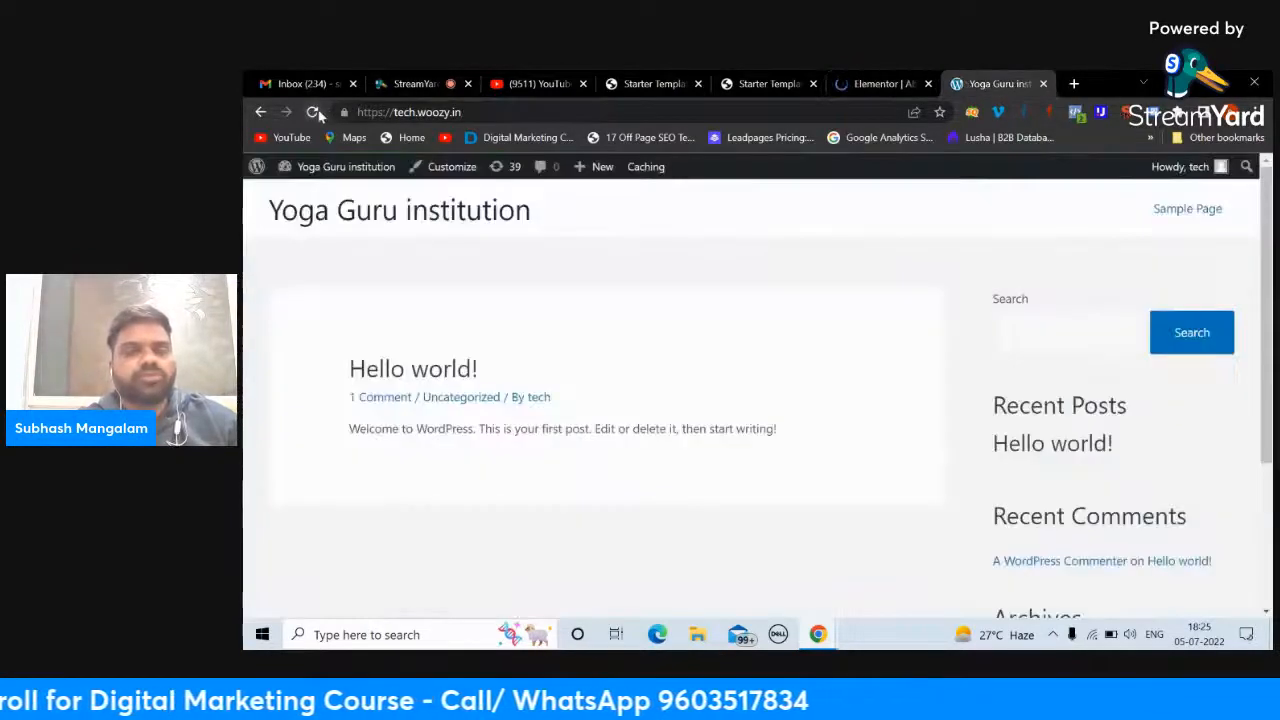
{"action": "left_click", "coordinate": [313, 112]}
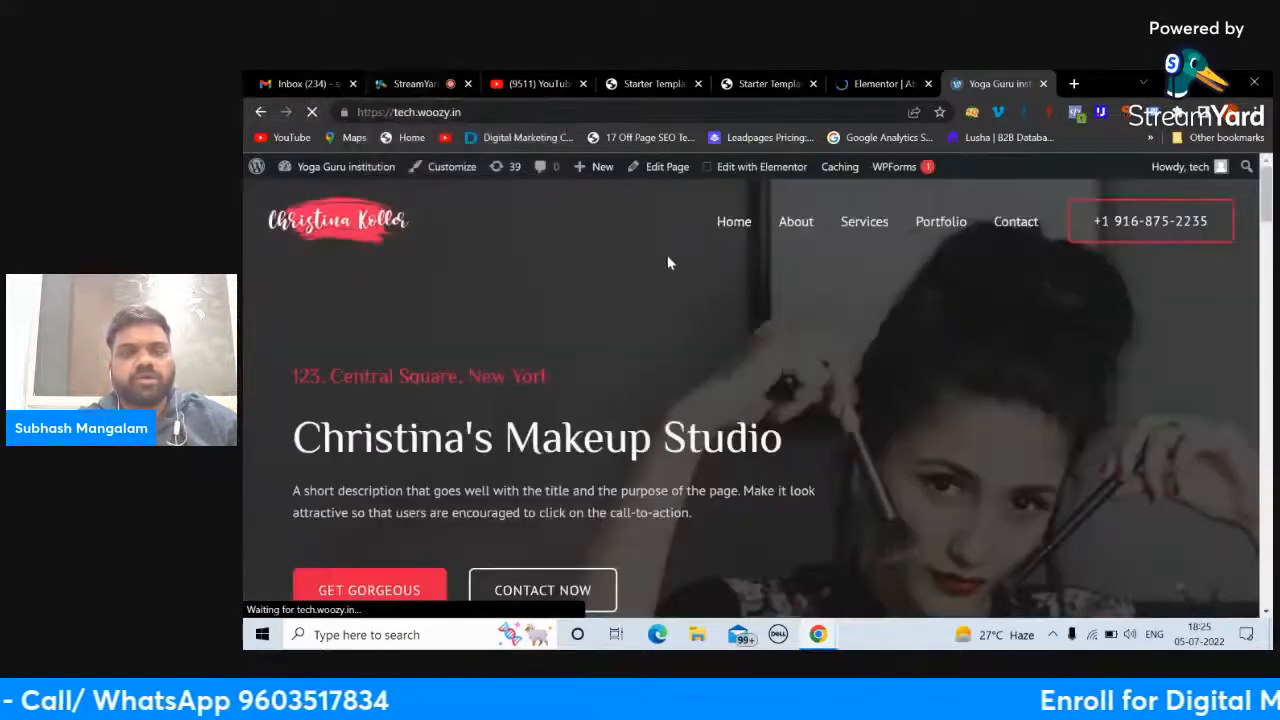
{"action": "left_click", "coordinate": [864, 222]}
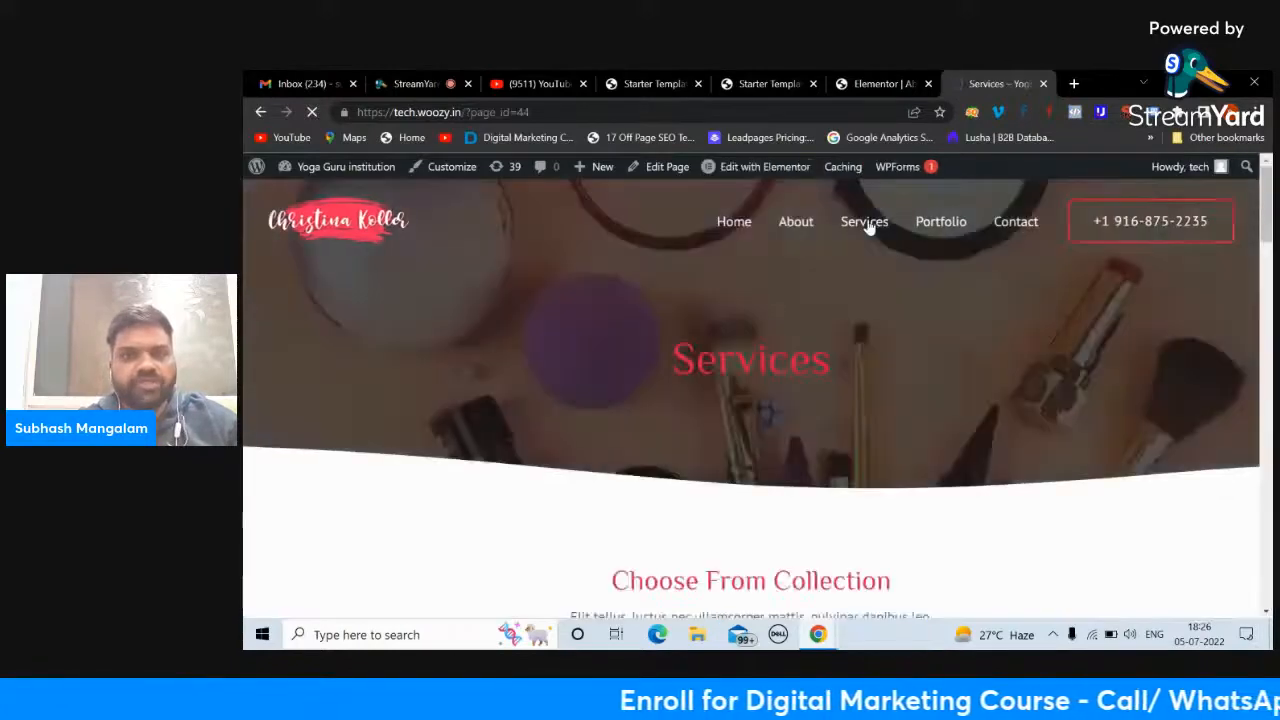
{"action": "mouse_move", "coordinate": [752, 180]}
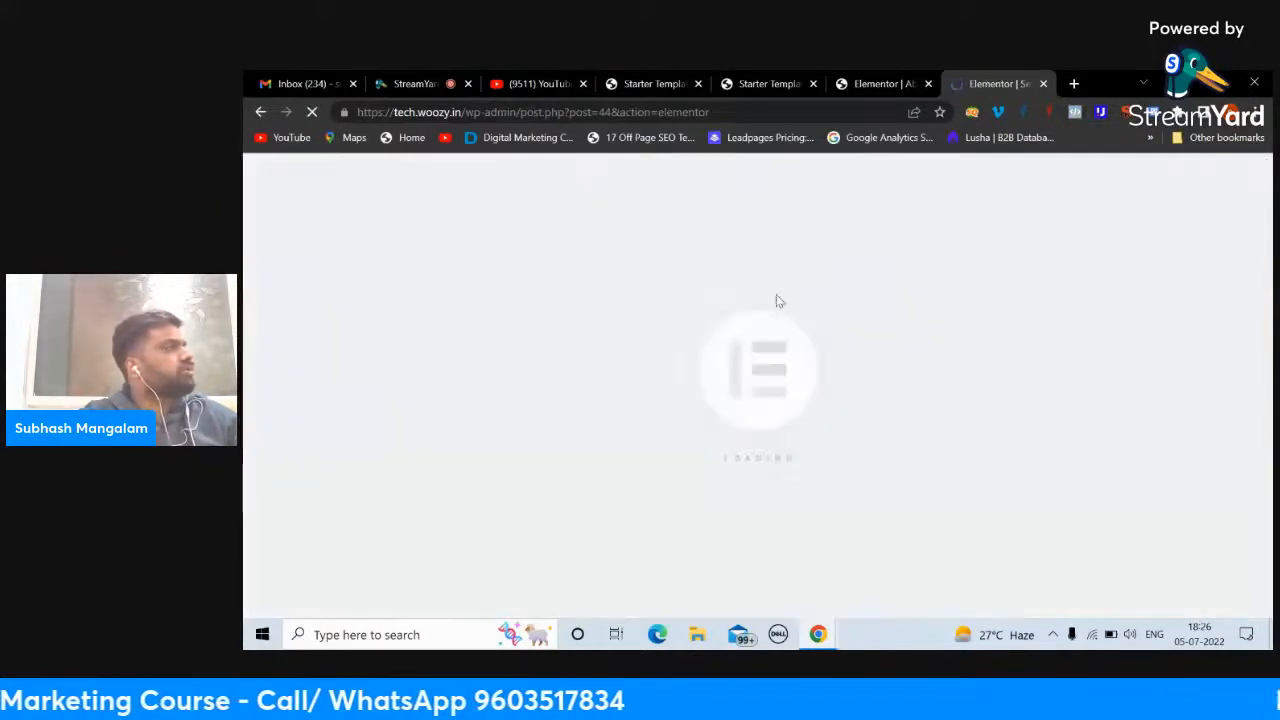
{"action": "left_click", "coordinate": [886, 80]}
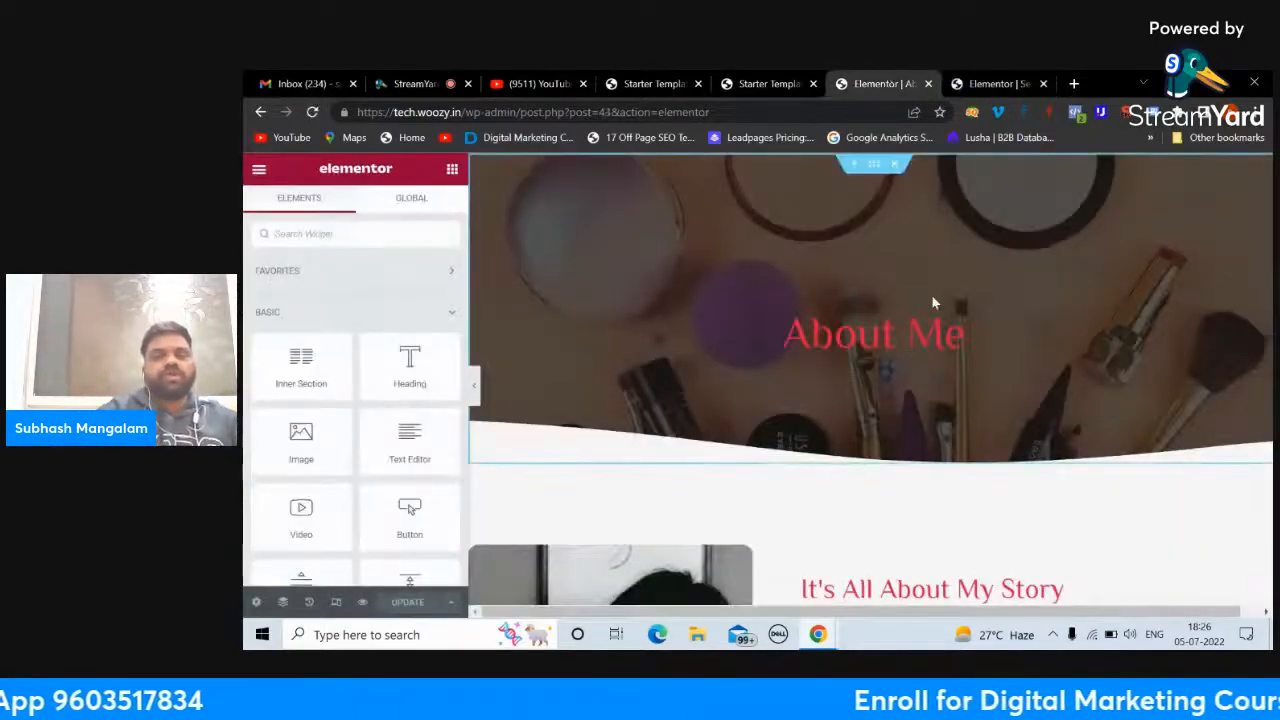
Step: Replace the portrait beside the "It's All About My Story" text with bridal-makeup2-2.jpg from the media library
{"action": "scroll", "coordinate": [908, 325], "scroll_direction": "down", "scroll_amount": 3}
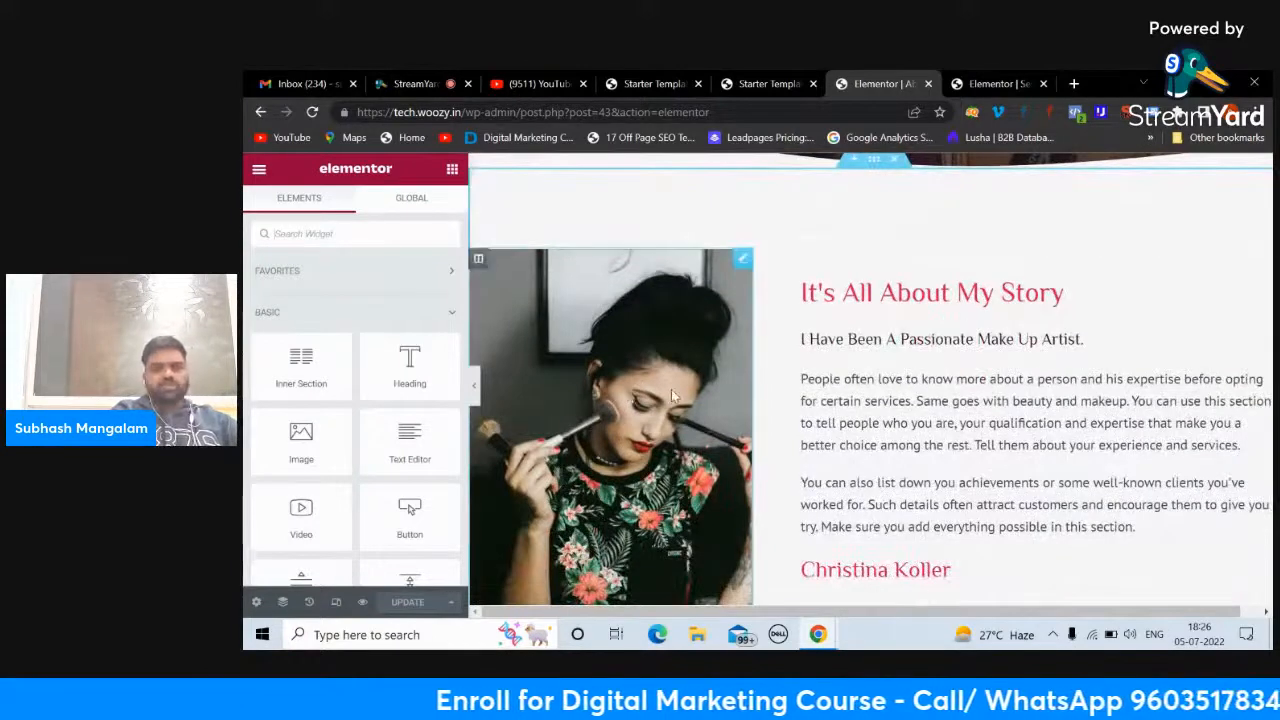
{"action": "scroll", "coordinate": [671, 389], "scroll_direction": "down", "scroll_amount": 1}
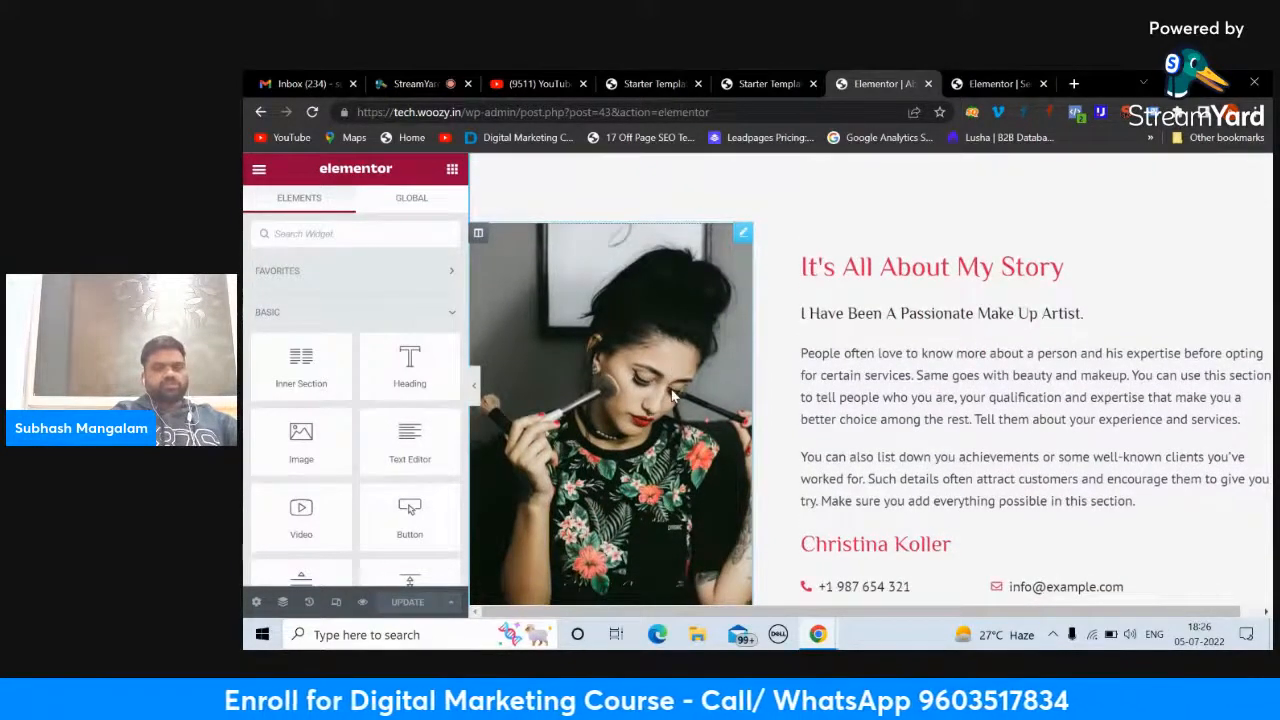
{"action": "left_click", "coordinate": [671, 396]}
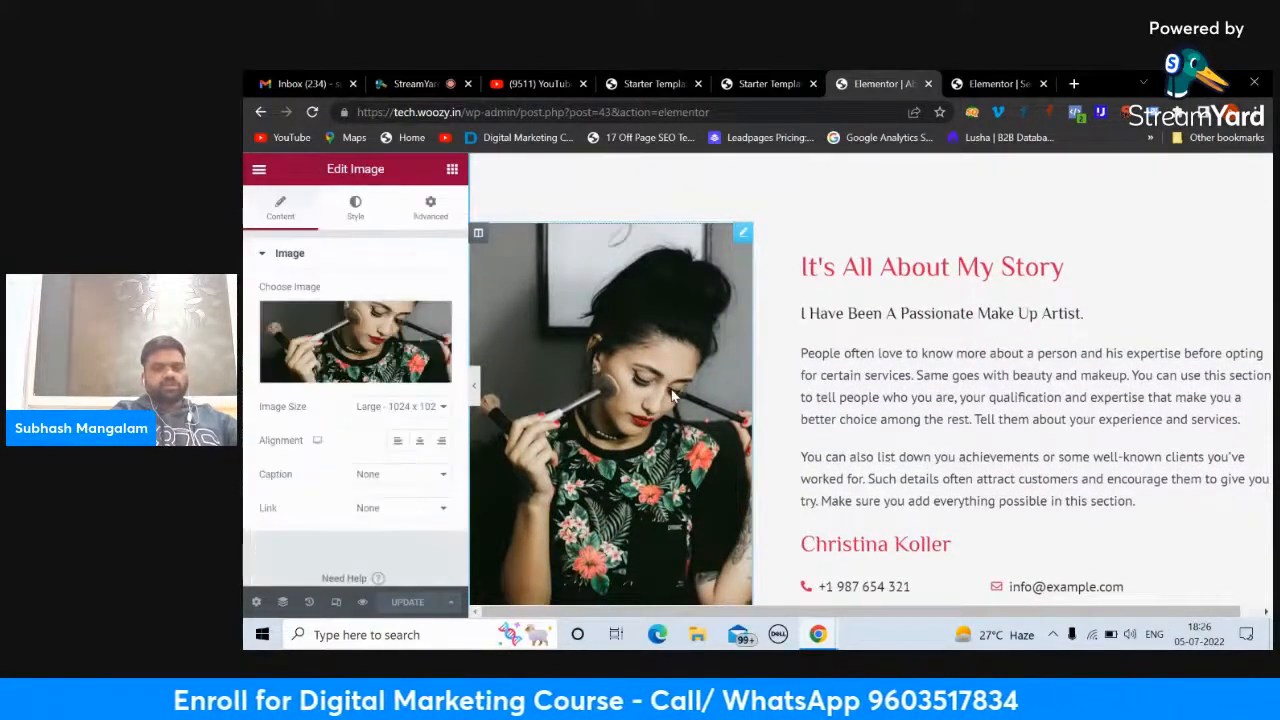
{"action": "left_click", "coordinate": [345, 372]}
{"action": "left_click", "coordinate": [548, 233]}
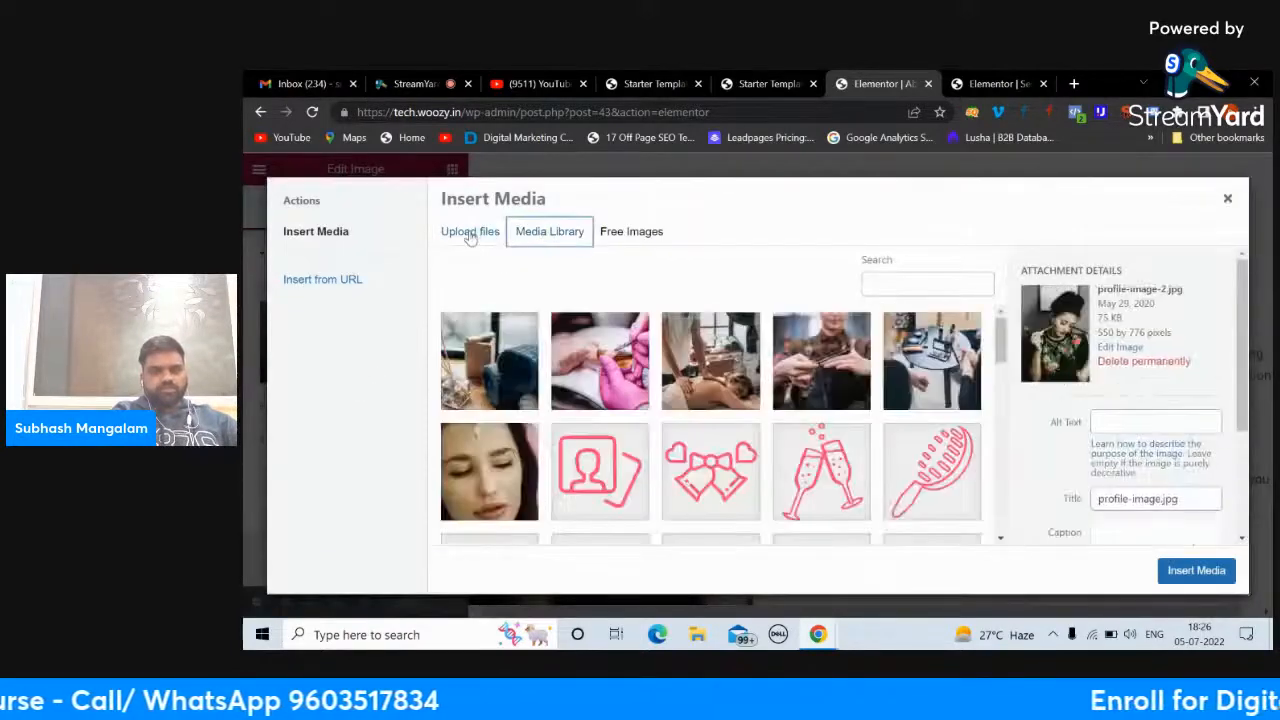
{"action": "scroll", "coordinate": [592, 422], "scroll_direction": "down", "scroll_amount": 5}
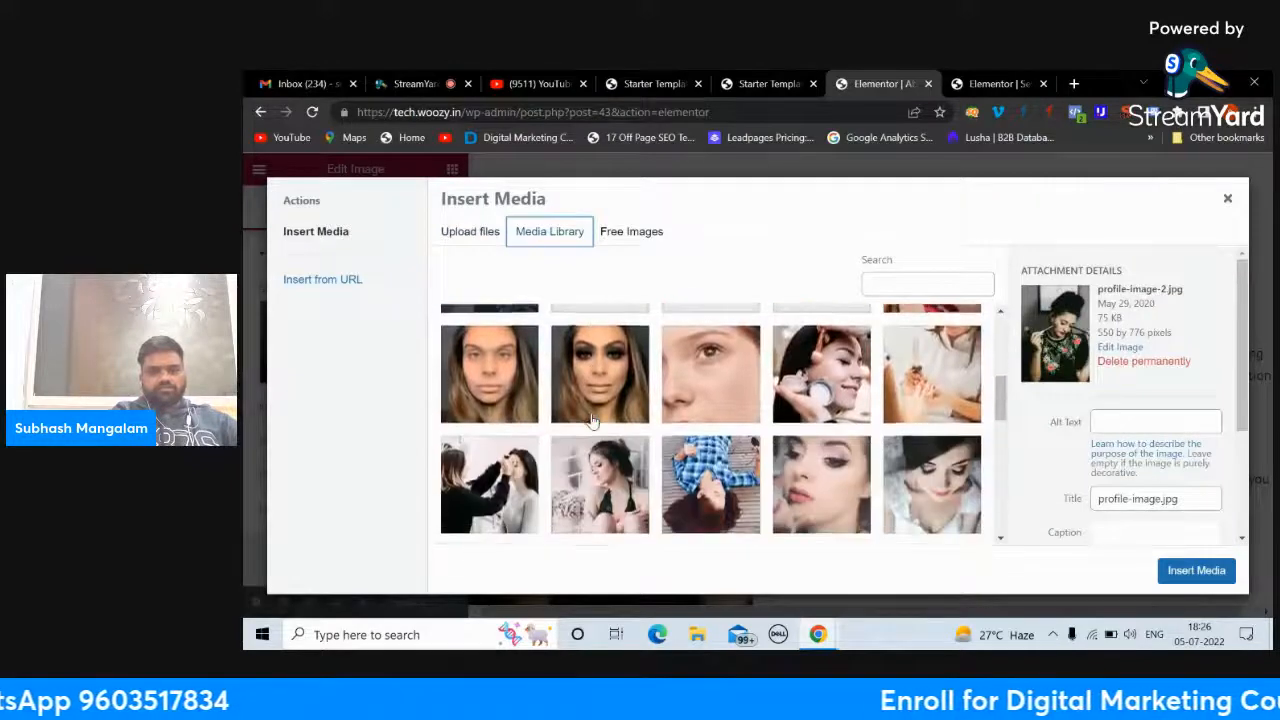
{"action": "scroll", "coordinate": [592, 422], "scroll_direction": "down", "scroll_amount": 5}
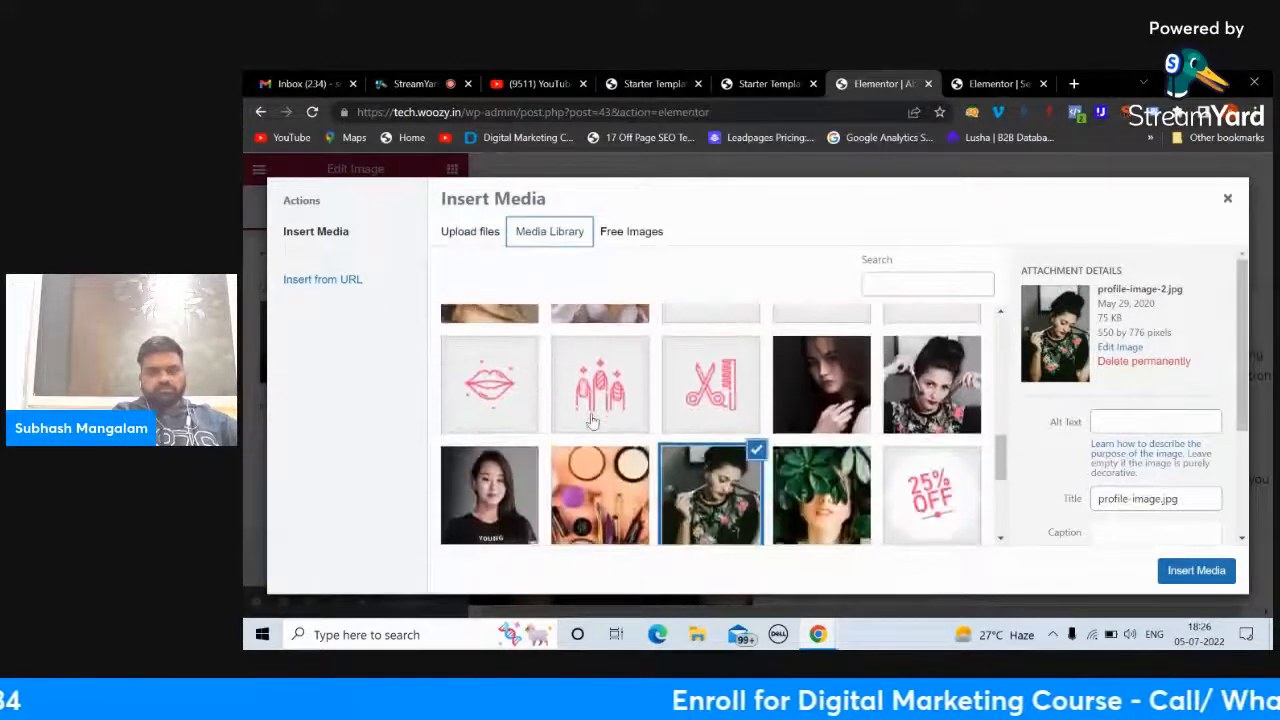
{"action": "scroll", "coordinate": [592, 422], "scroll_direction": "down", "scroll_amount": 1}
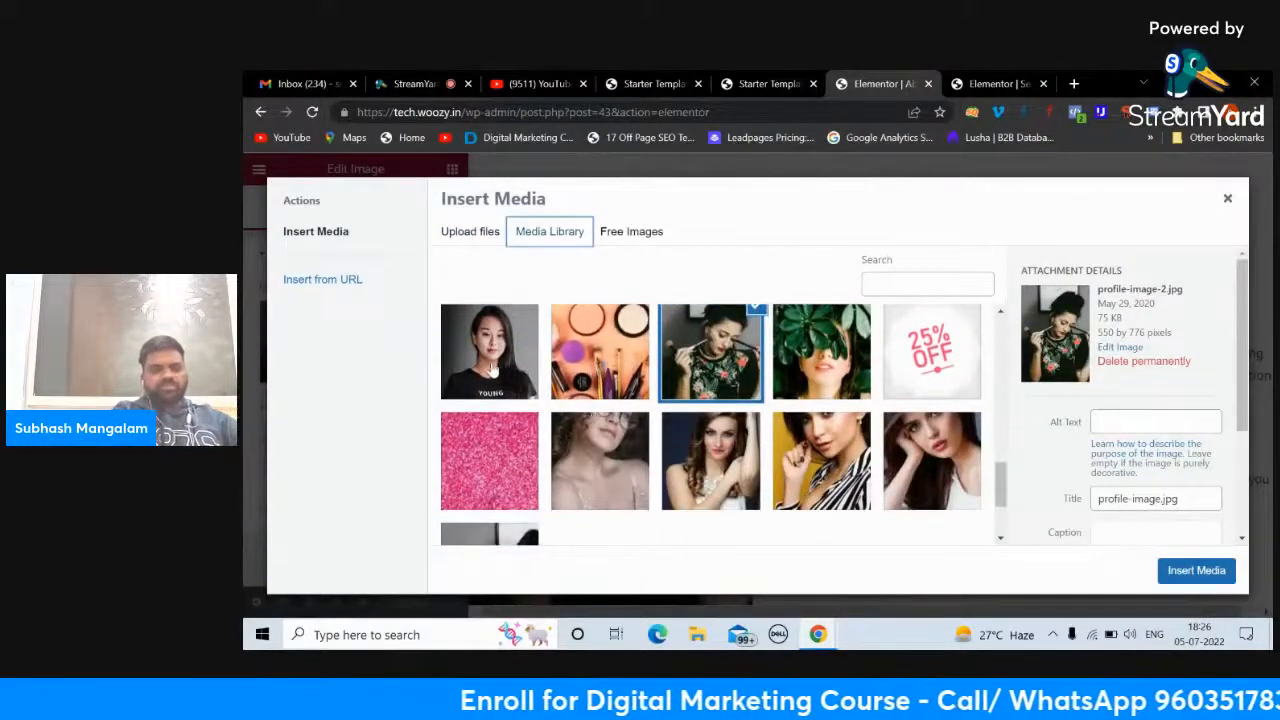
{"action": "left_click", "coordinate": [683, 477]}
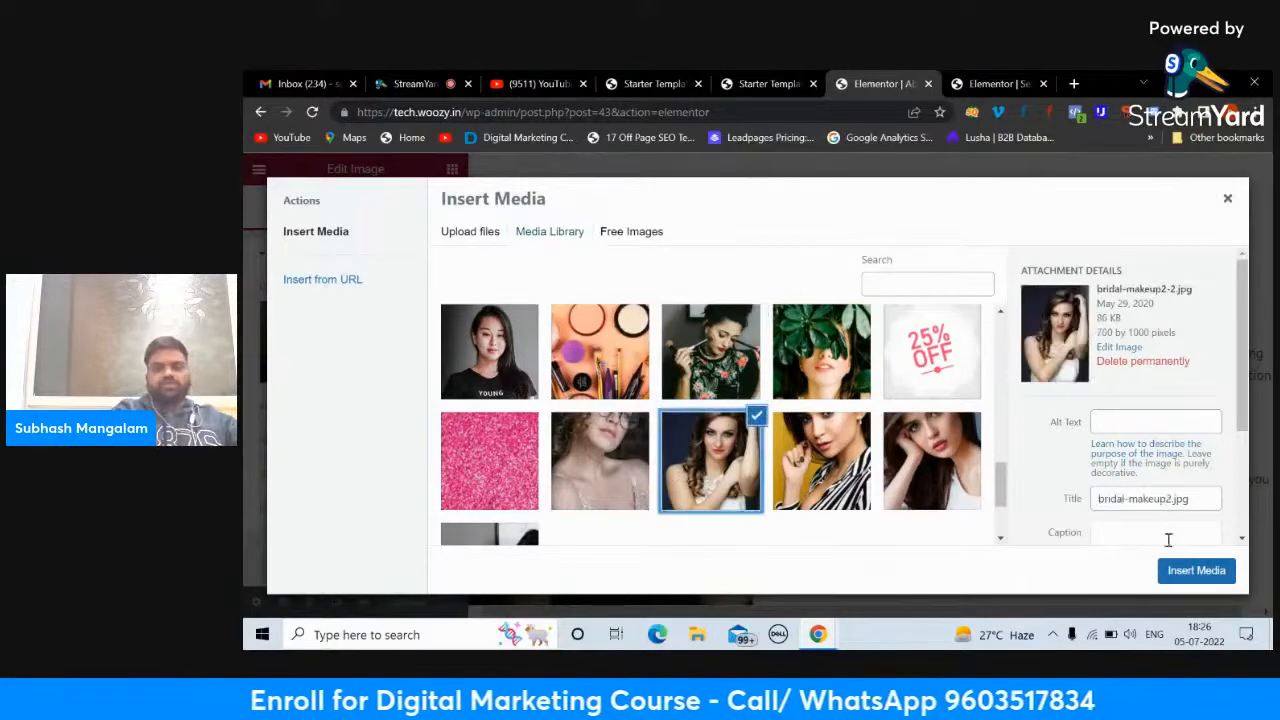
{"action": "left_click", "coordinate": [1190, 571]}
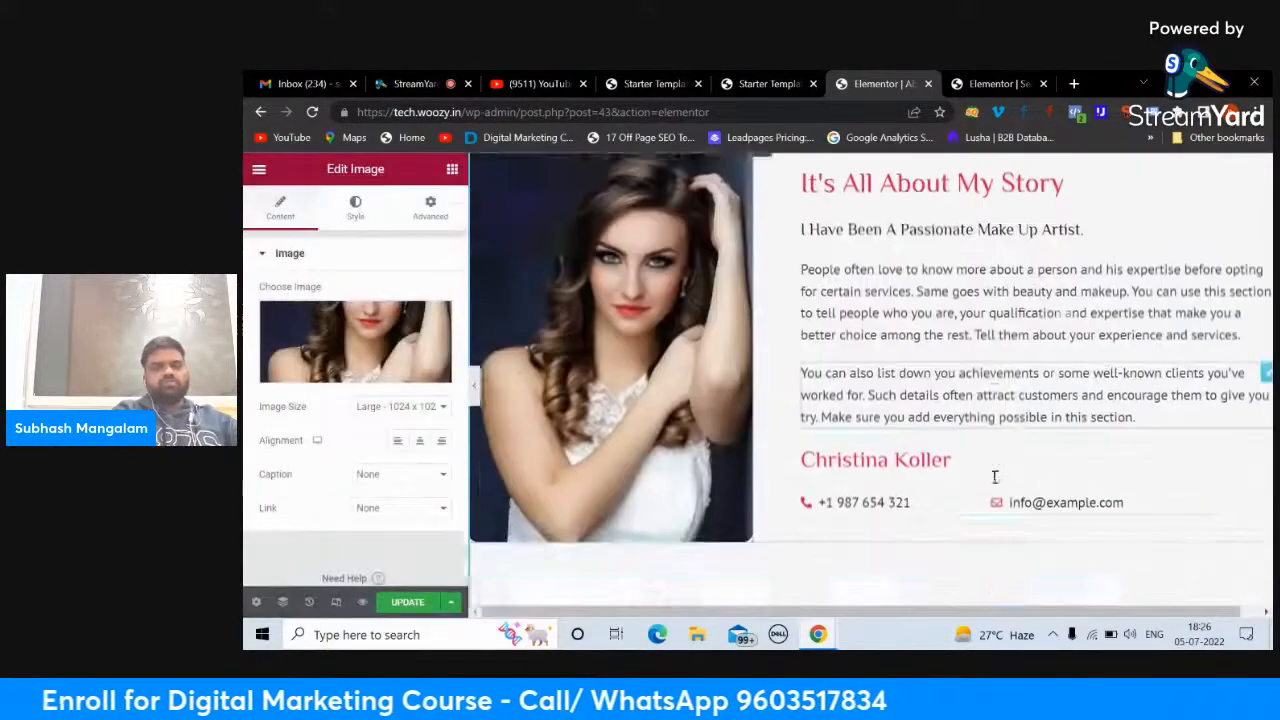
Step: Open the first "It's All About My Story" paragraph for text editing and save the About page's changes
{"action": "scroll", "coordinate": [995, 477], "scroll_direction": "down", "scroll_amount": 1}
{"action": "scroll", "coordinate": [995, 477], "scroll_direction": "up", "scroll_amount": 2}
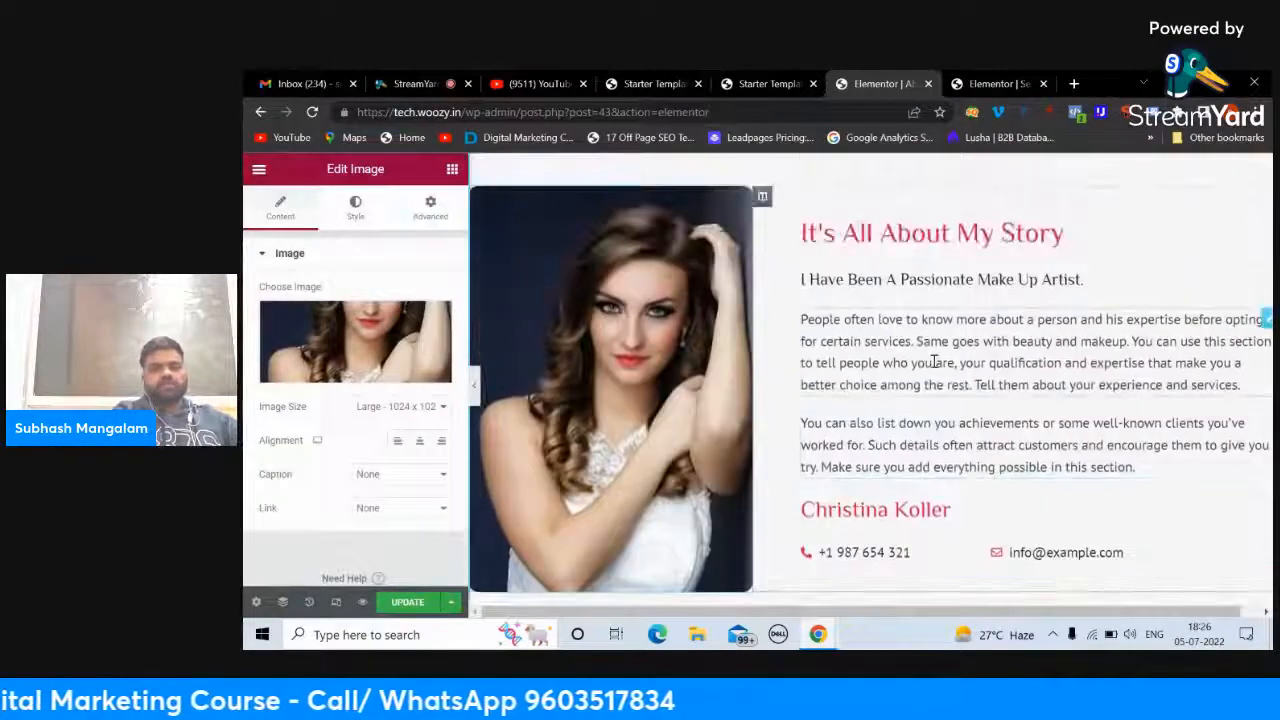
{"action": "left_click", "coordinate": [935, 362]}
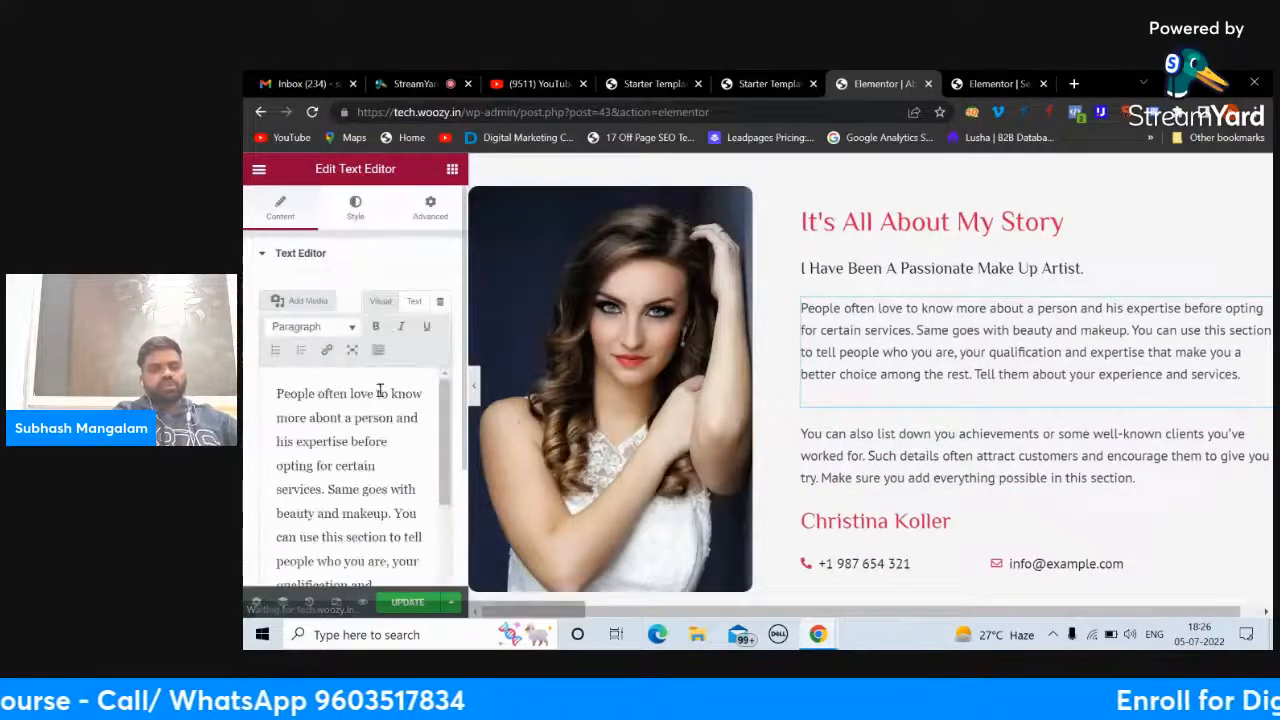
{"action": "scroll", "coordinate": [1013, 352], "scroll_direction": "down", "scroll_amount": 6}
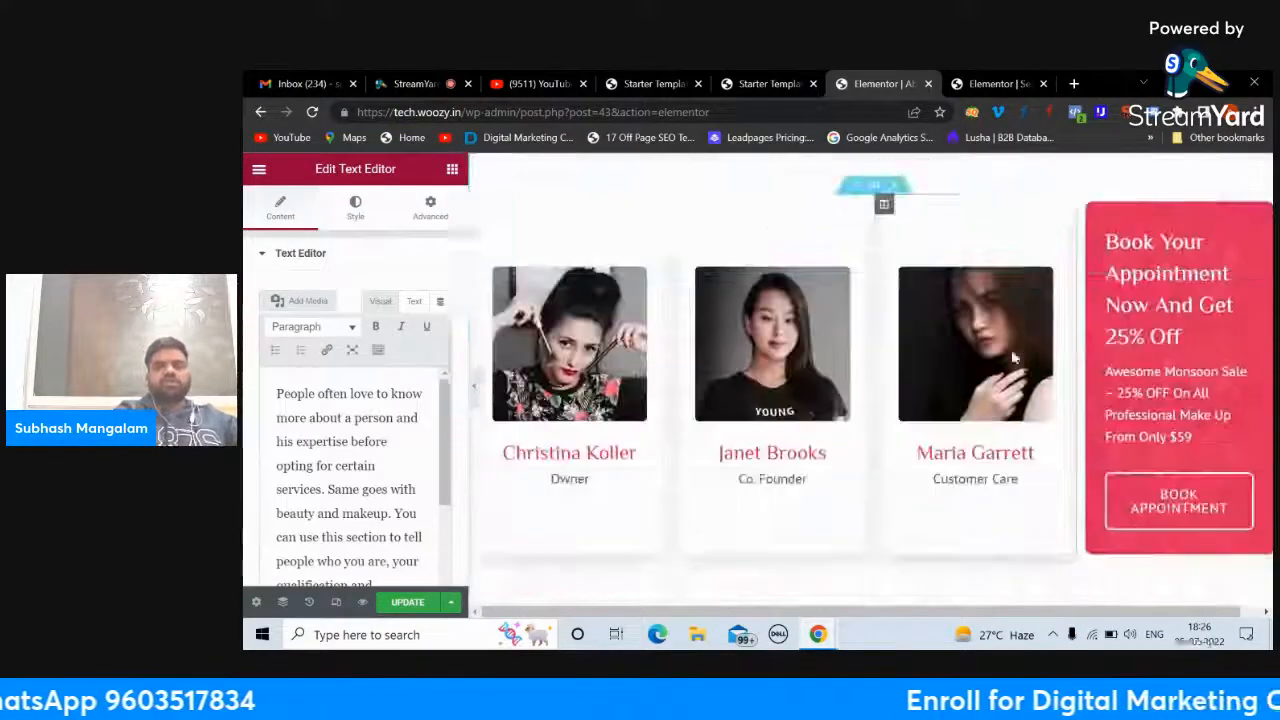
{"action": "scroll", "coordinate": [1013, 357], "scroll_direction": "down", "scroll_amount": 7}
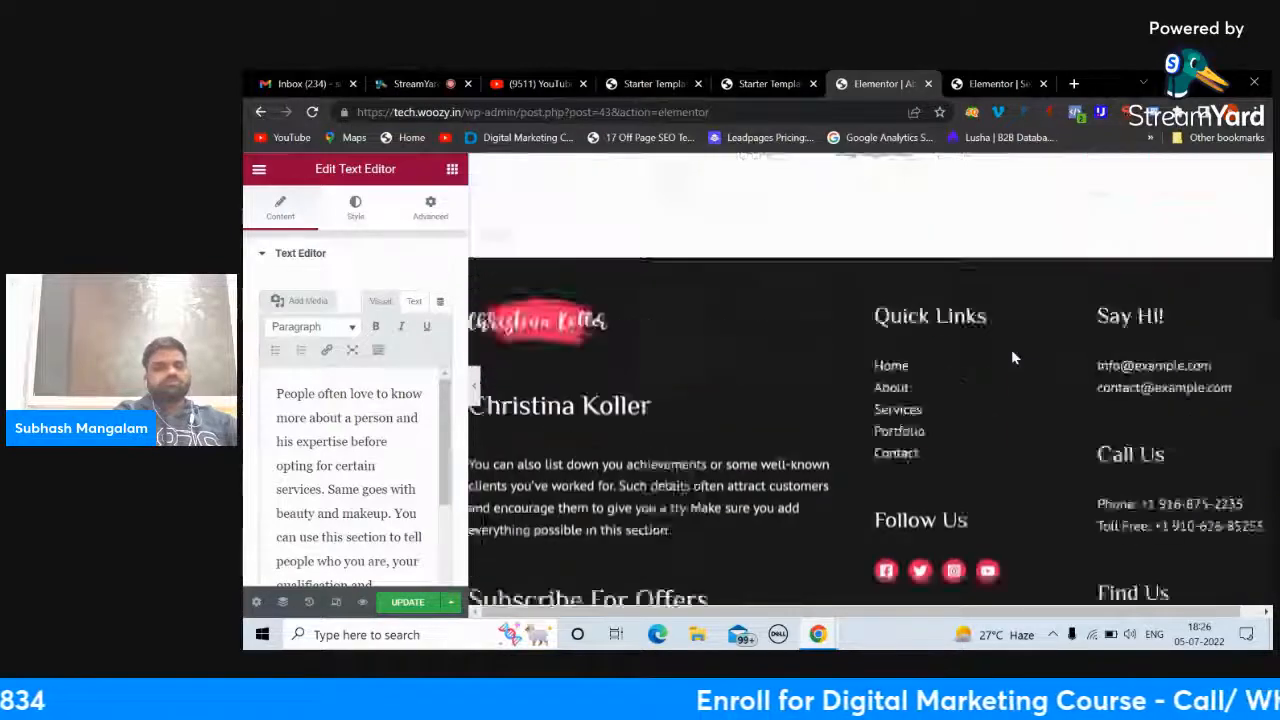
{"action": "scroll", "coordinate": [1011, 355], "scroll_direction": "up", "scroll_amount": 13}
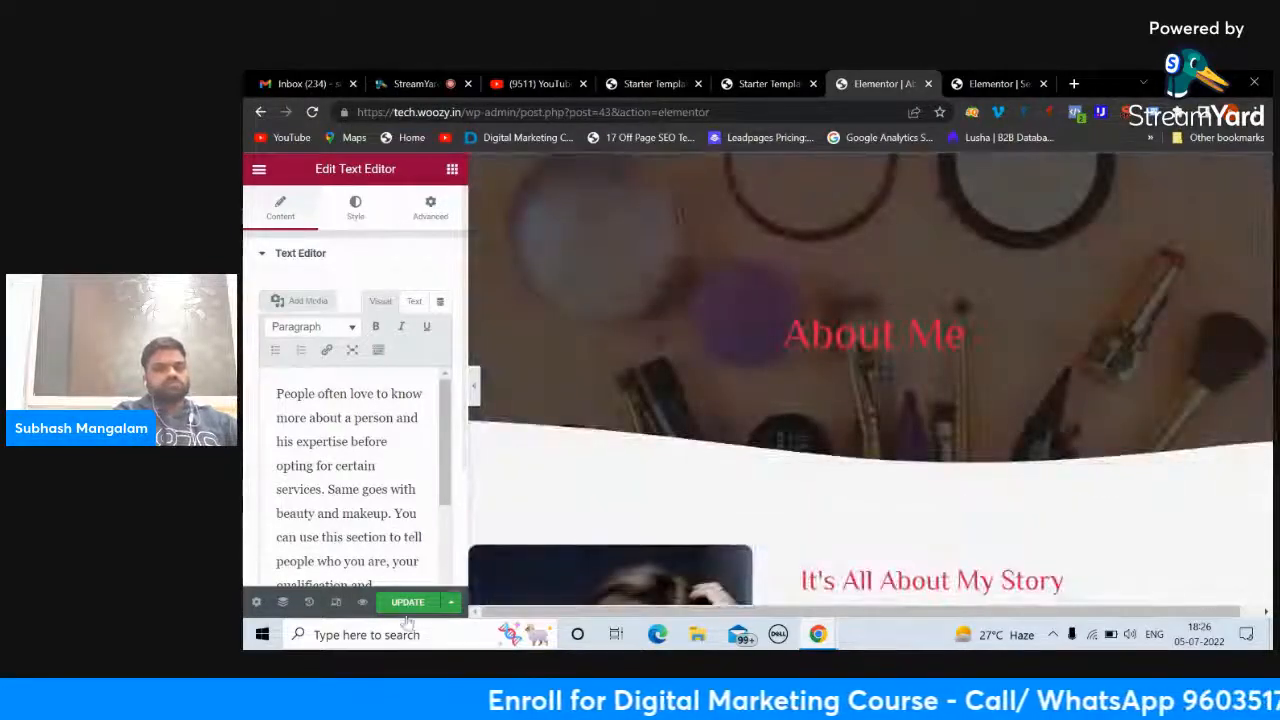
{"action": "left_click", "coordinate": [408, 603]}
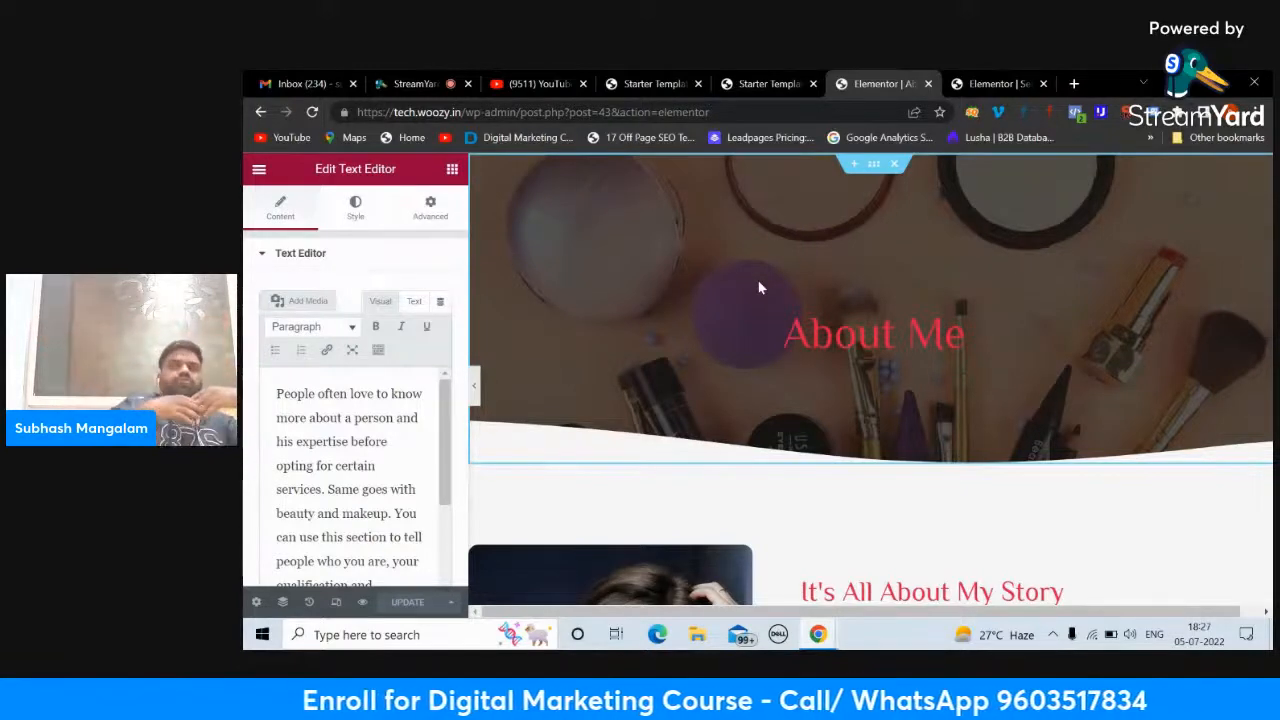
Step: Open the settings of the section holding the team member cards and examine its layout and column structure
{"action": "scroll", "coordinate": [771, 455], "scroll_direction": "down", "scroll_amount": 10}
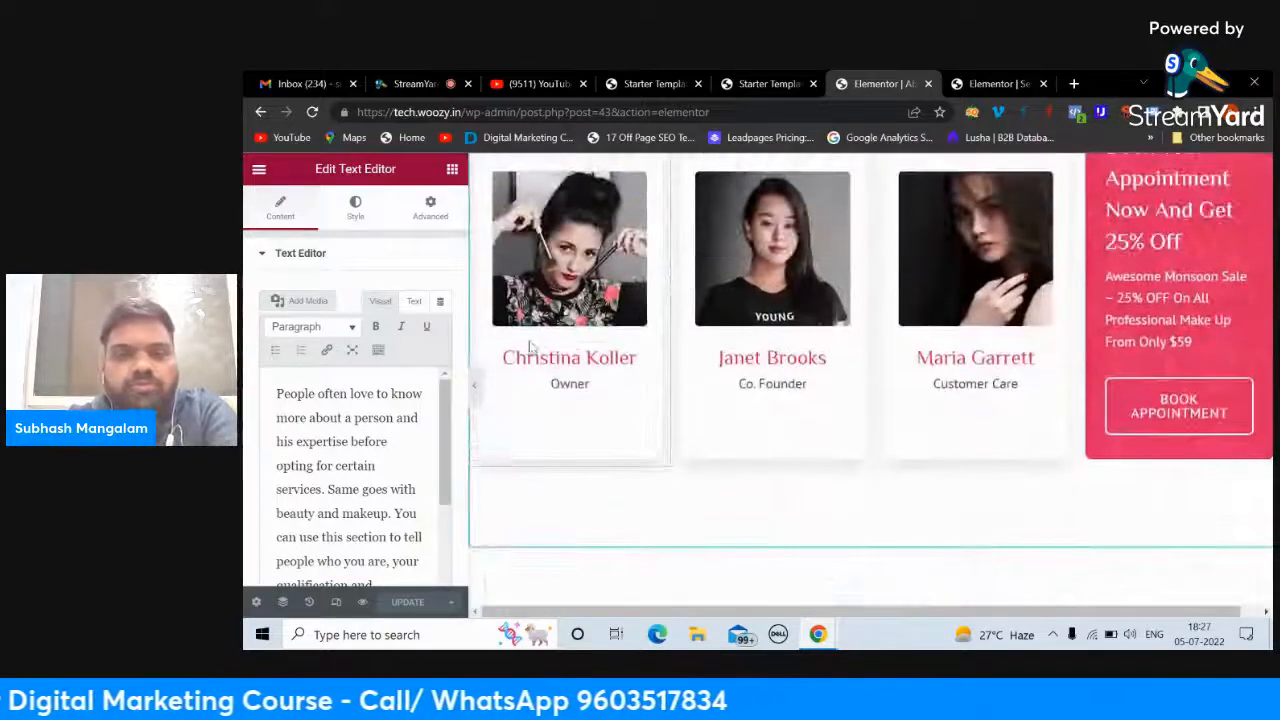
{"action": "scroll", "coordinate": [540, 340], "scroll_direction": "up", "scroll_amount": 2}
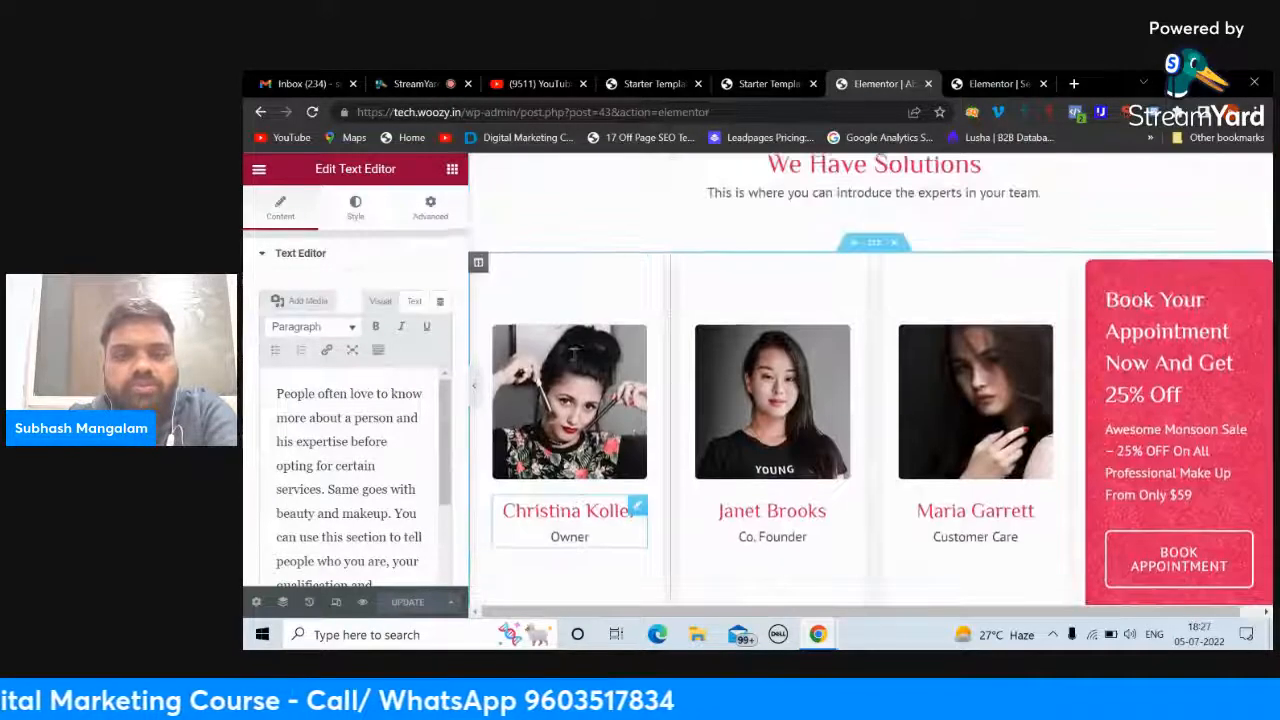
{"action": "left_click", "coordinate": [453, 168]}
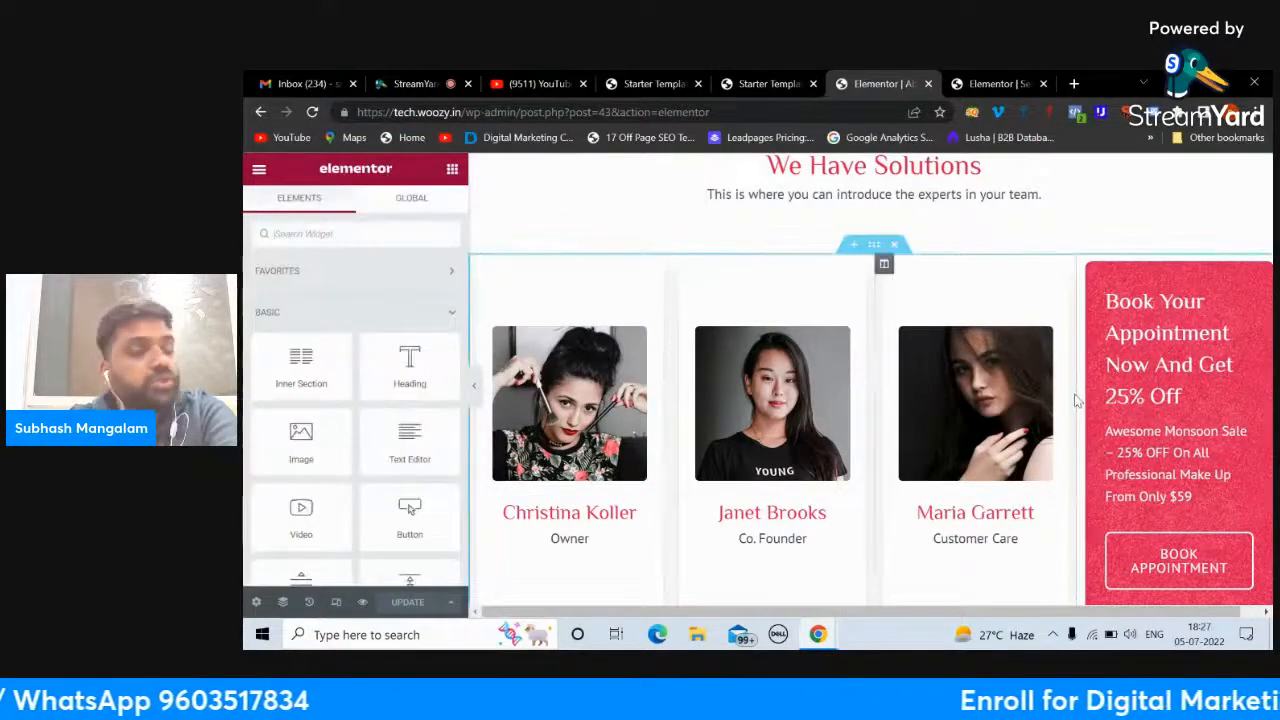
{"action": "left_click", "coordinate": [874, 246]}
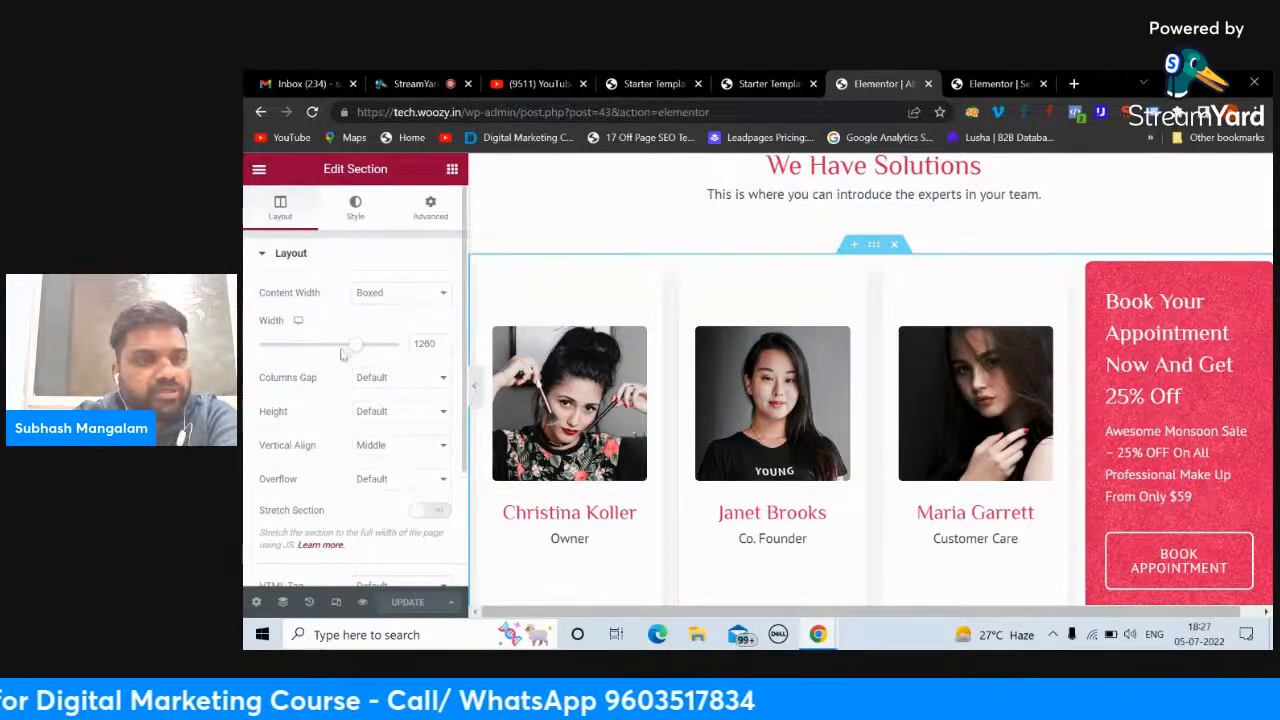
{"action": "scroll", "coordinate": [341, 354], "scroll_direction": "down", "scroll_amount": 1}
{"action": "scroll", "coordinate": [356, 359], "scroll_direction": "down", "scroll_amount": 1}
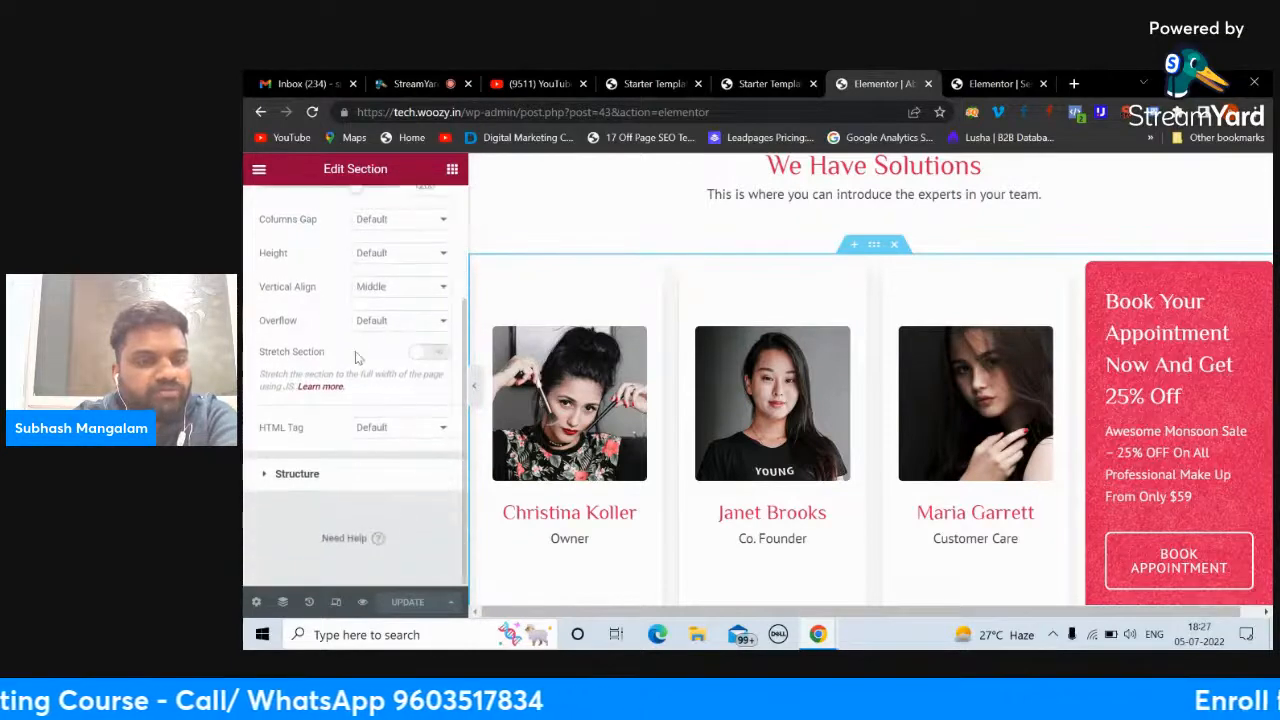
{"action": "left_click", "coordinate": [266, 477]}
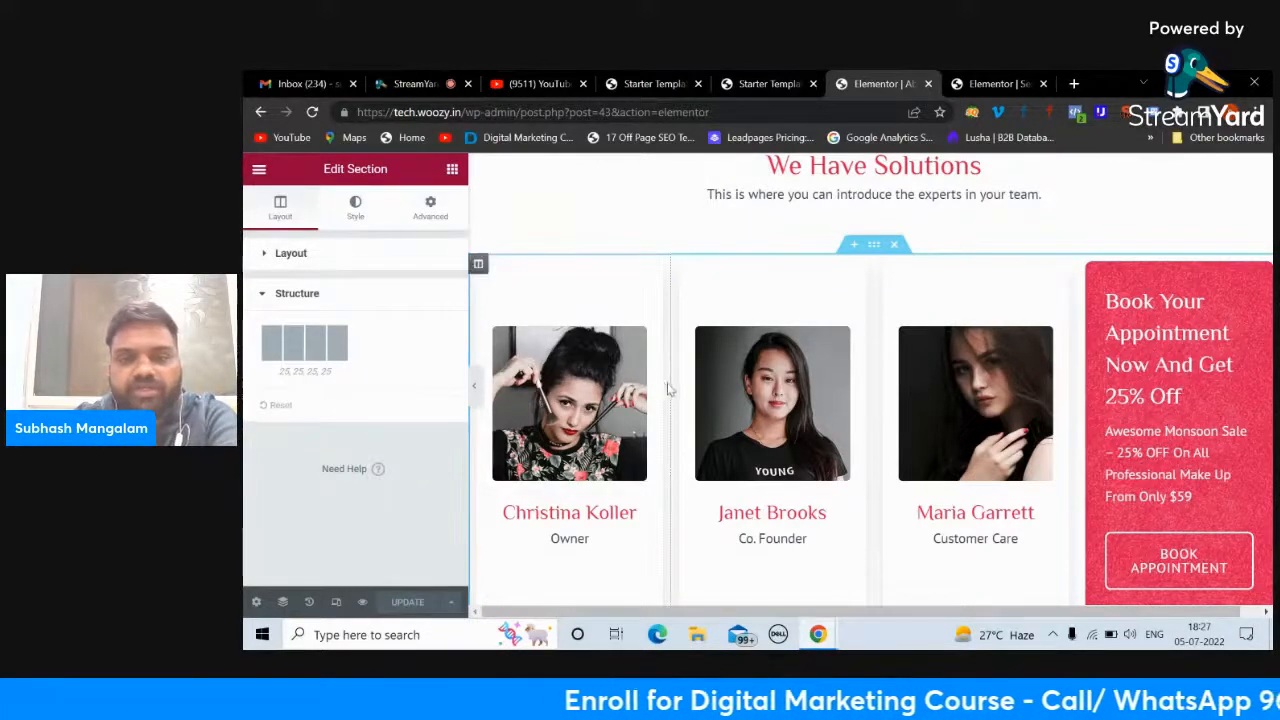
{"action": "scroll", "coordinate": [669, 383], "scroll_direction": "up", "scroll_amount": 2}
{"action": "scroll", "coordinate": [669, 380], "scroll_direction": "down", "scroll_amount": 3}
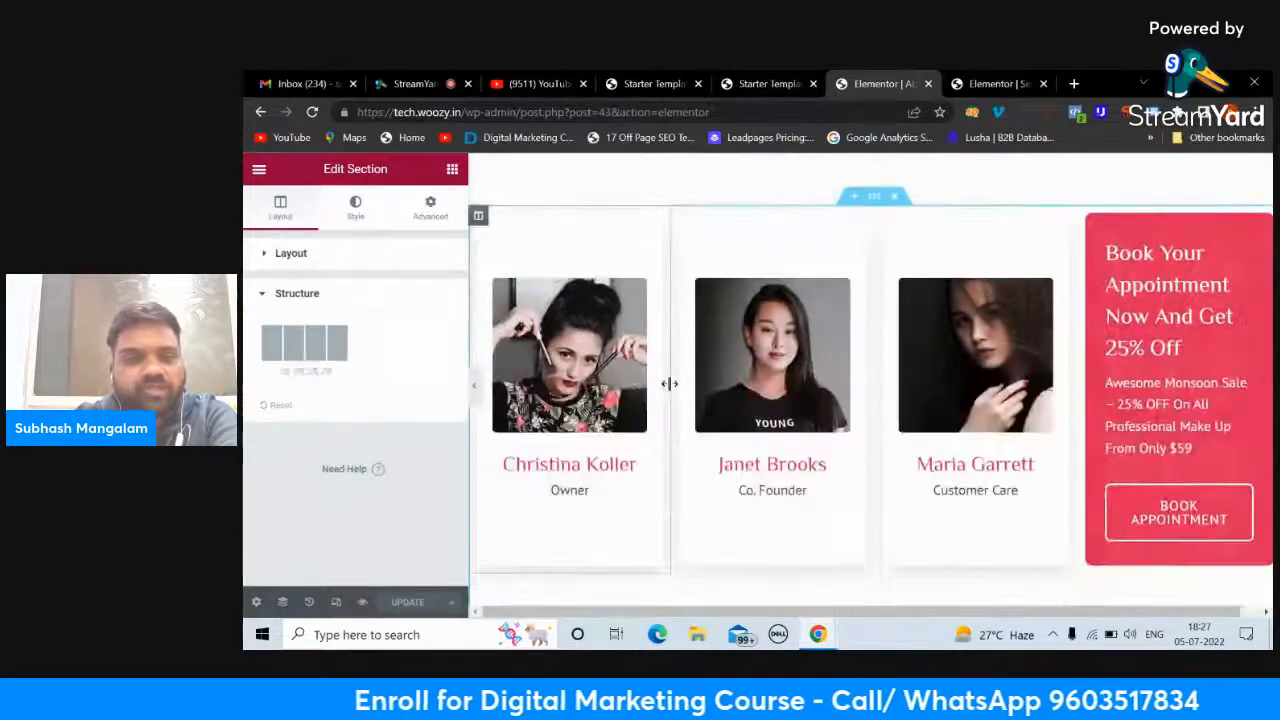
Step: Examine the team section's background overlay, border and shape divider styles and its advanced margin and padding options
{"action": "left_click", "coordinate": [355, 207]}
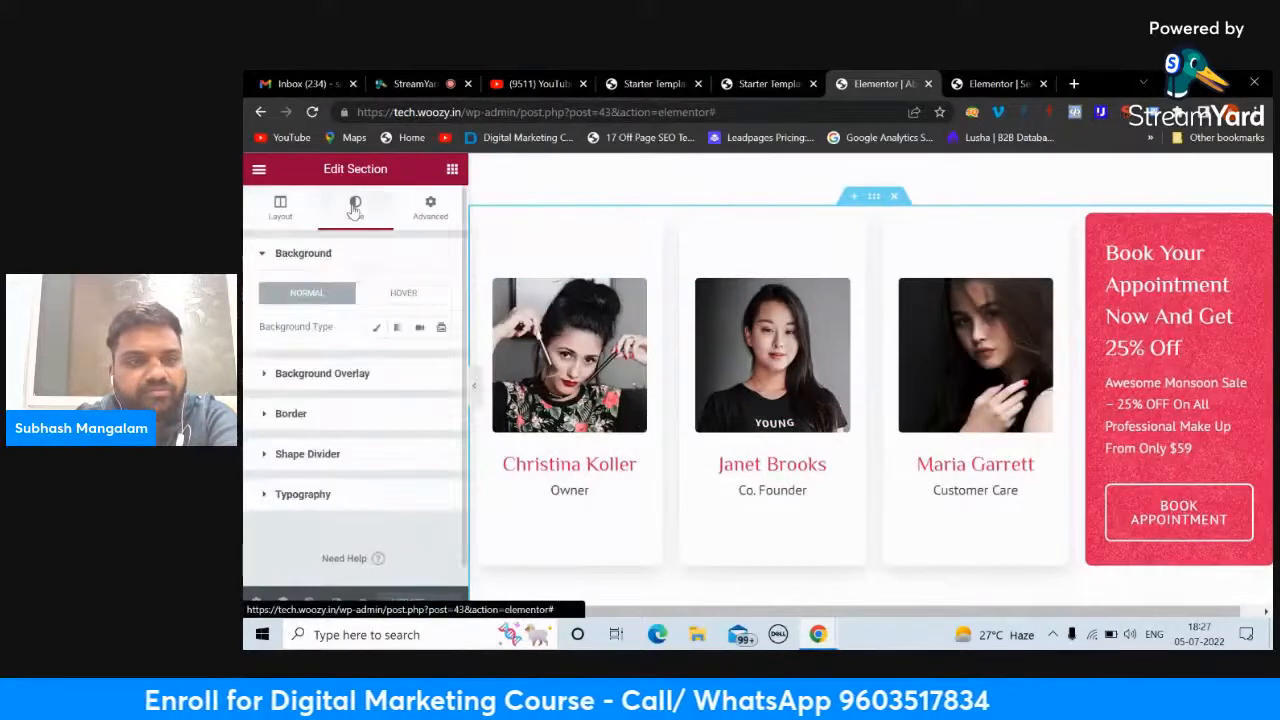
{"action": "left_click", "coordinate": [265, 376]}
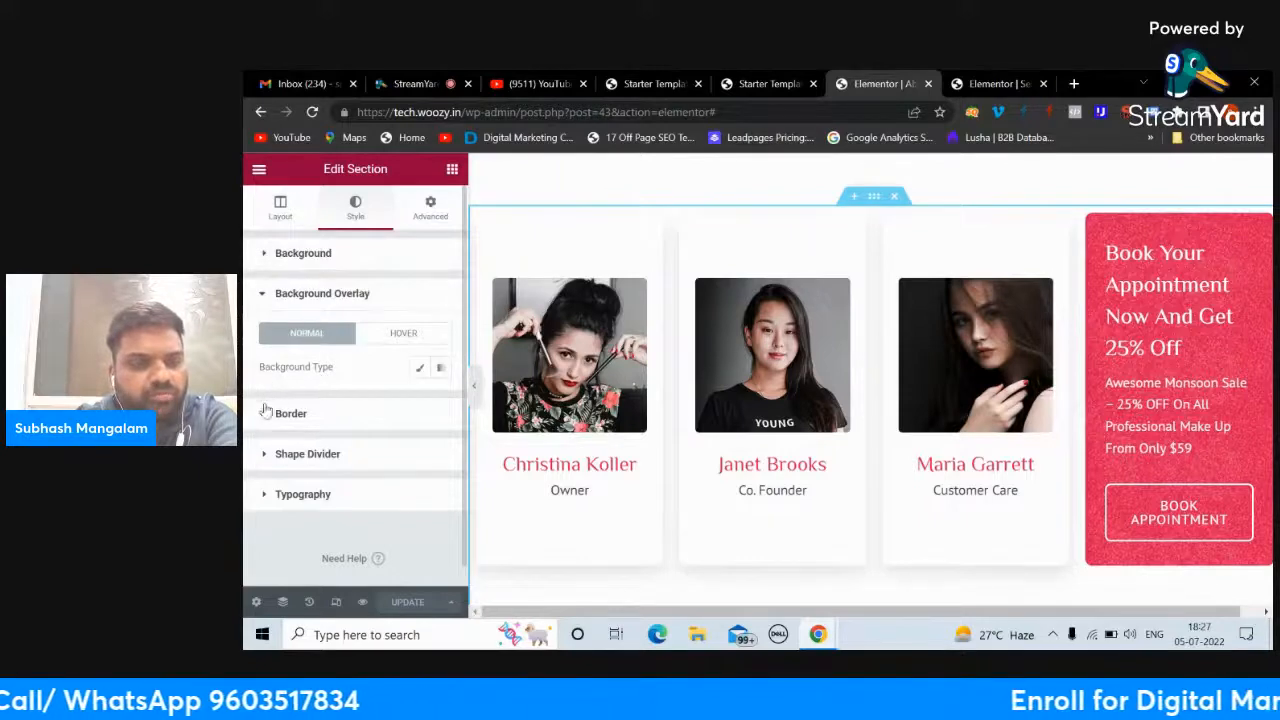
{"action": "left_click", "coordinate": [262, 414]}
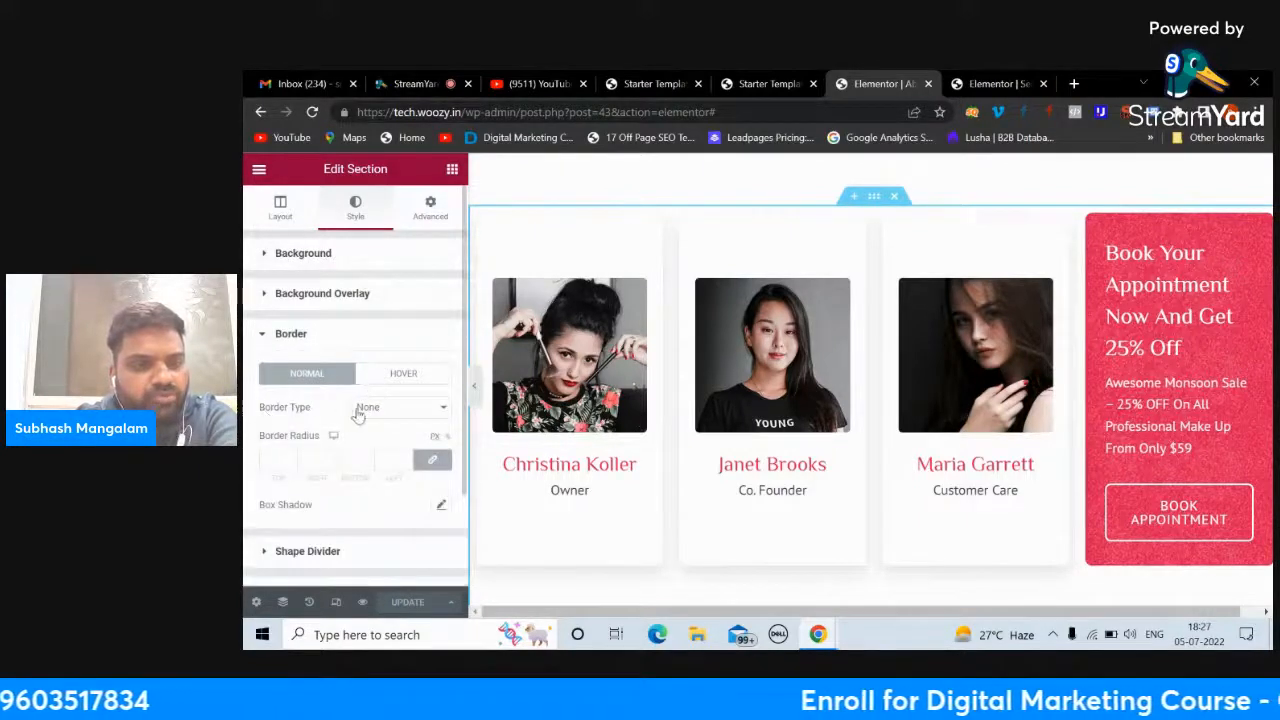
{"action": "scroll", "coordinate": [358, 415], "scroll_direction": "down", "scroll_amount": 3}
{"action": "left_click", "coordinate": [267, 434]}
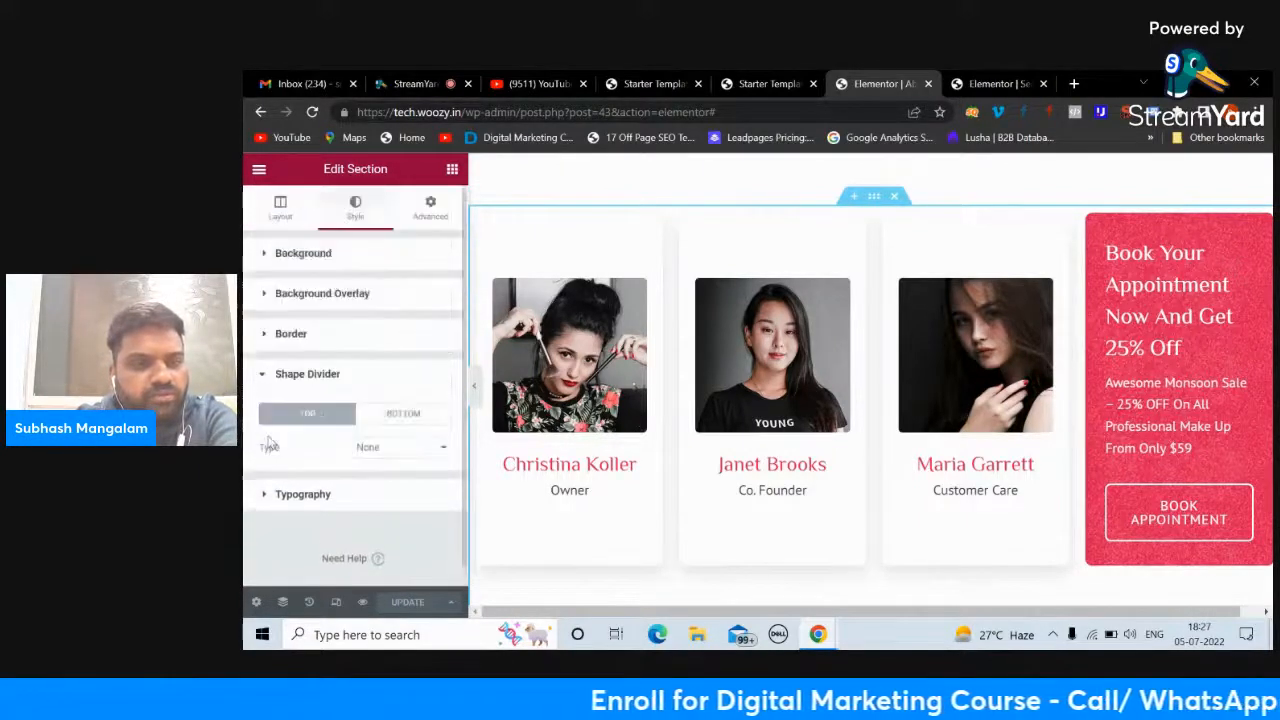
{"action": "left_click", "coordinate": [431, 210]}
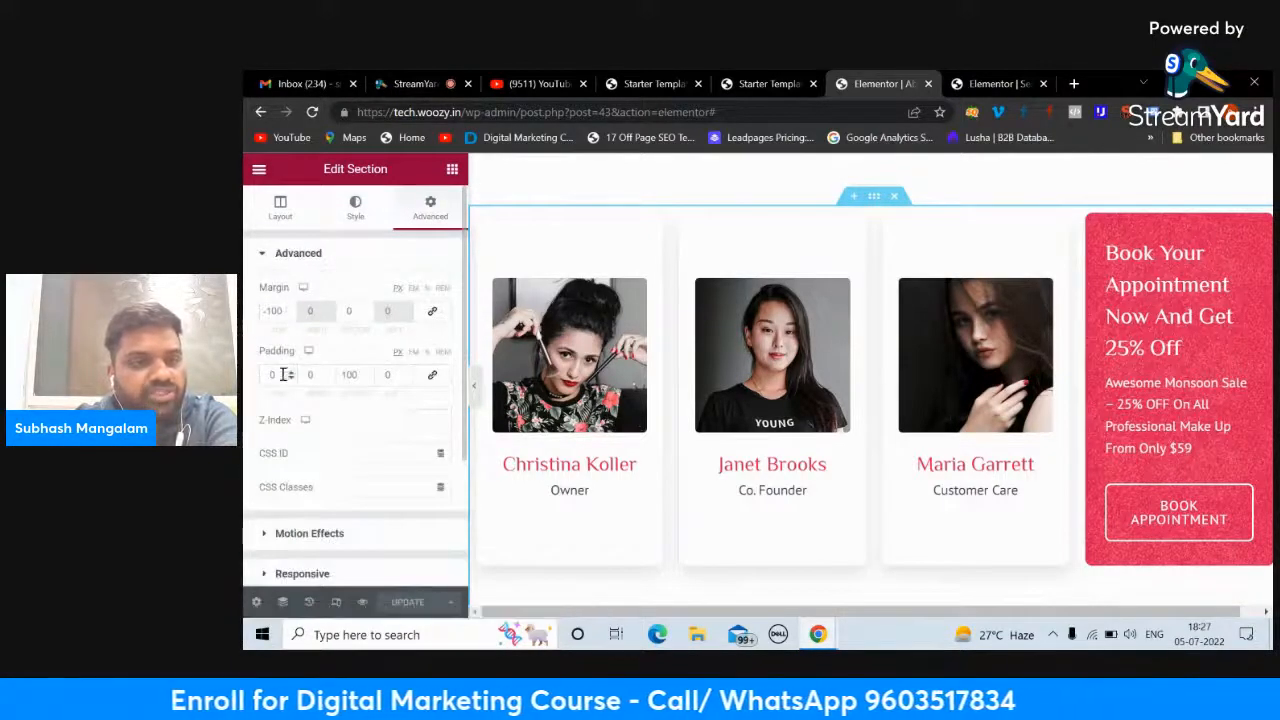
Step: Examine the story portrait's style and content settings and look over the rest of the About page down to the footer
{"action": "scroll", "coordinate": [808, 348], "scroll_direction": "up", "scroll_amount": 5}
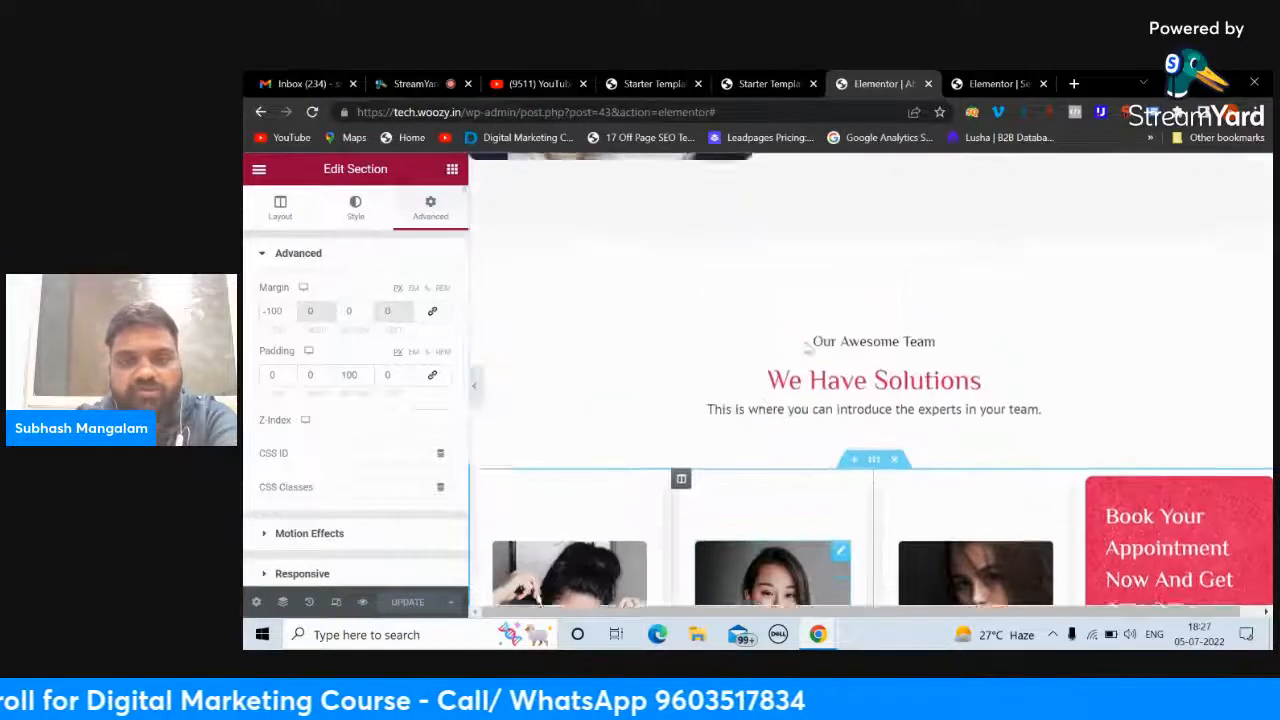
{"action": "scroll", "coordinate": [808, 348], "scroll_direction": "down", "scroll_amount": 5}
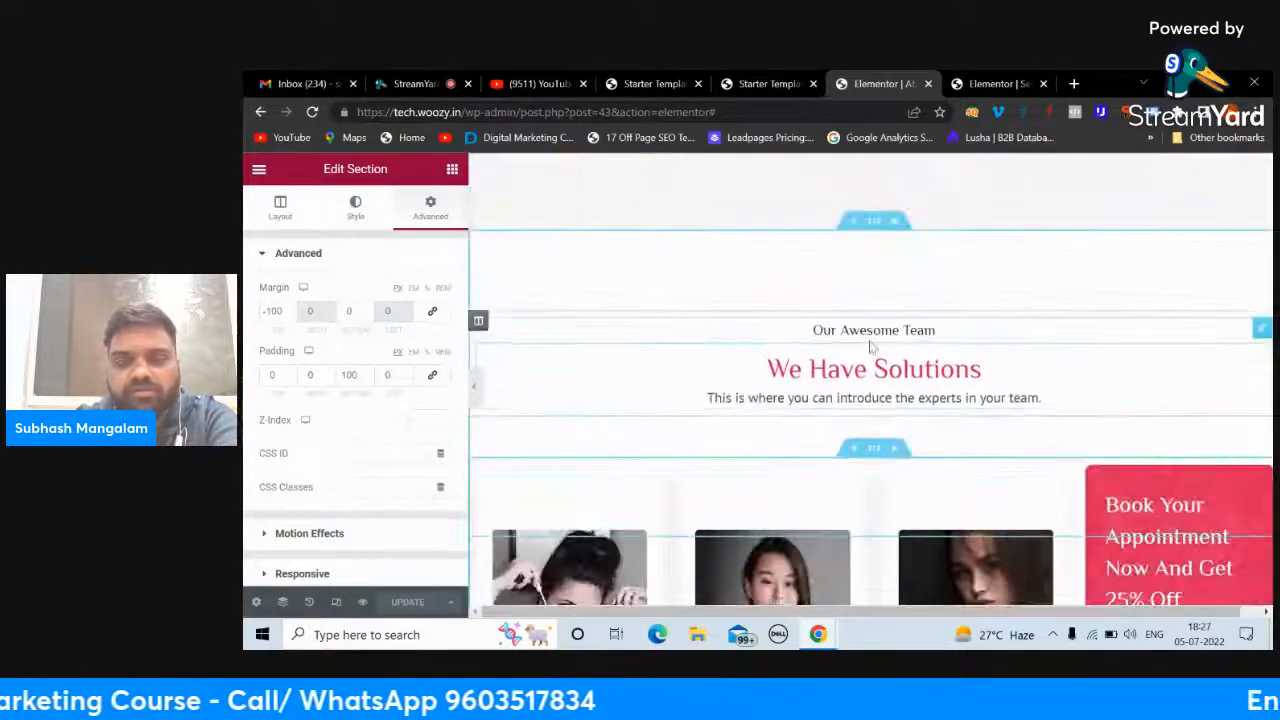
{"action": "scroll", "coordinate": [870, 345], "scroll_direction": "up", "scroll_amount": 15}
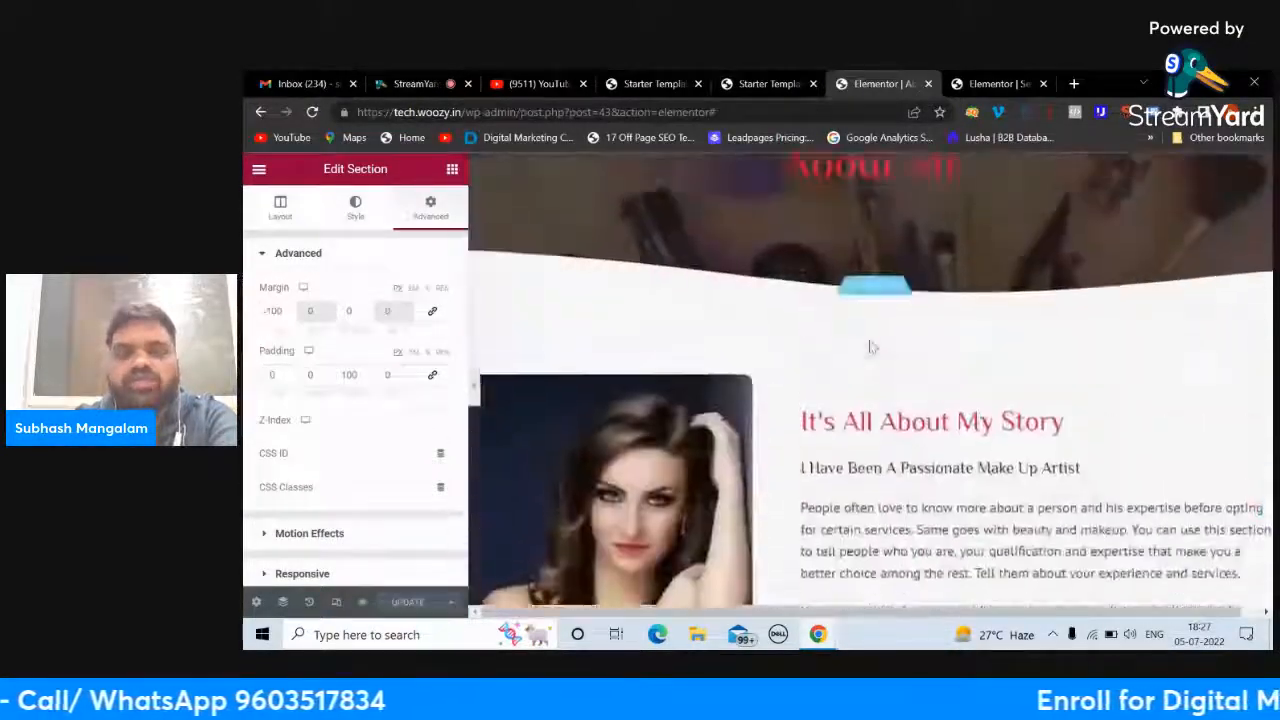
{"action": "scroll", "coordinate": [870, 341], "scroll_direction": "down", "scroll_amount": 3}
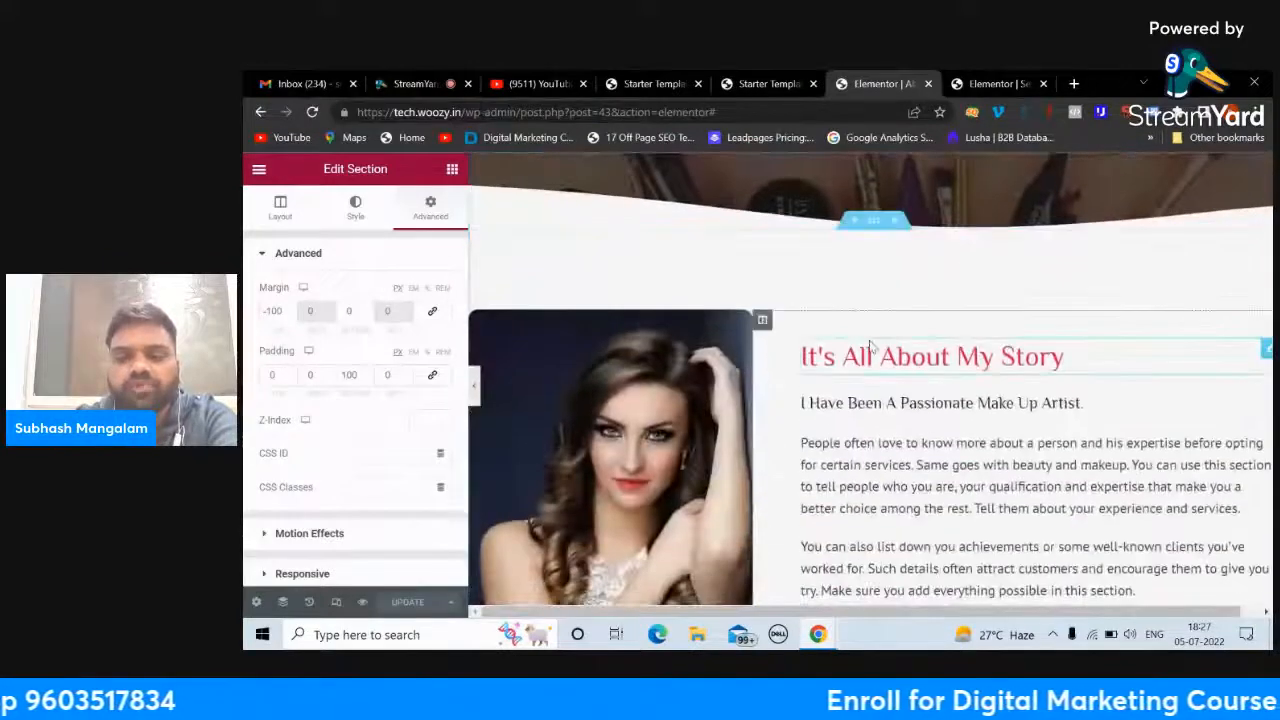
{"action": "left_click", "coordinate": [633, 300]}
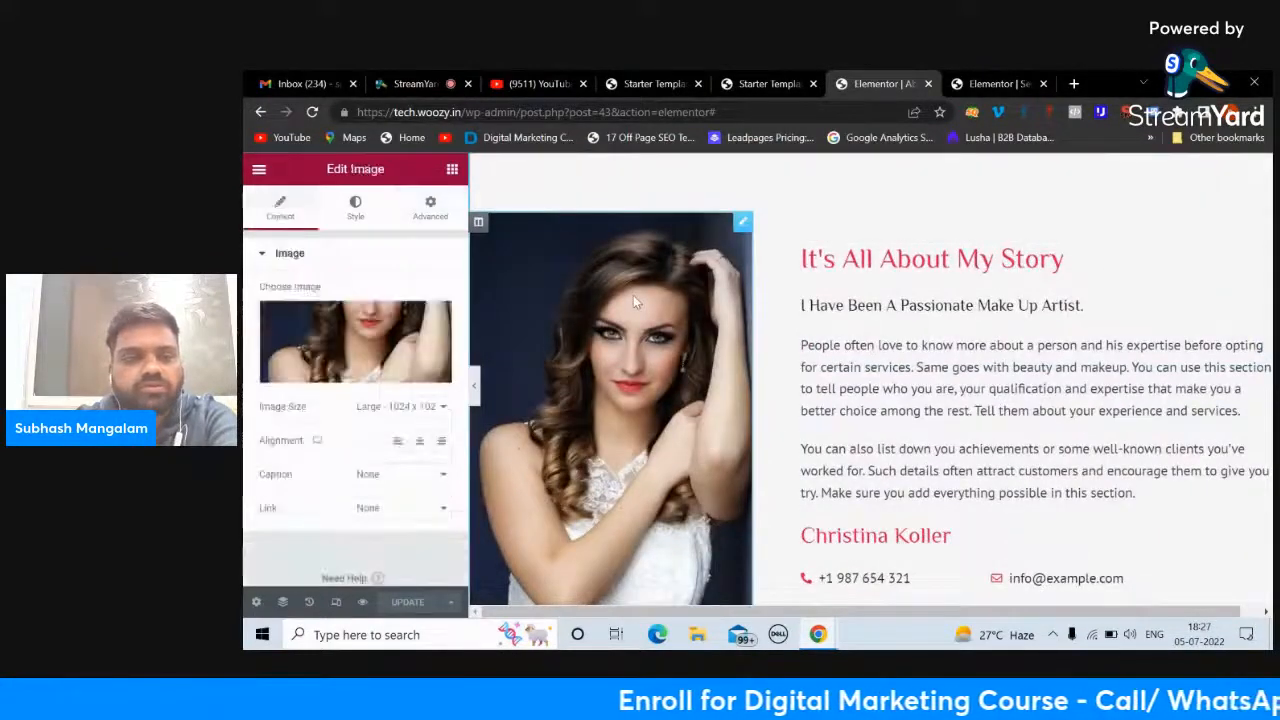
{"action": "left_click", "coordinate": [356, 208]}
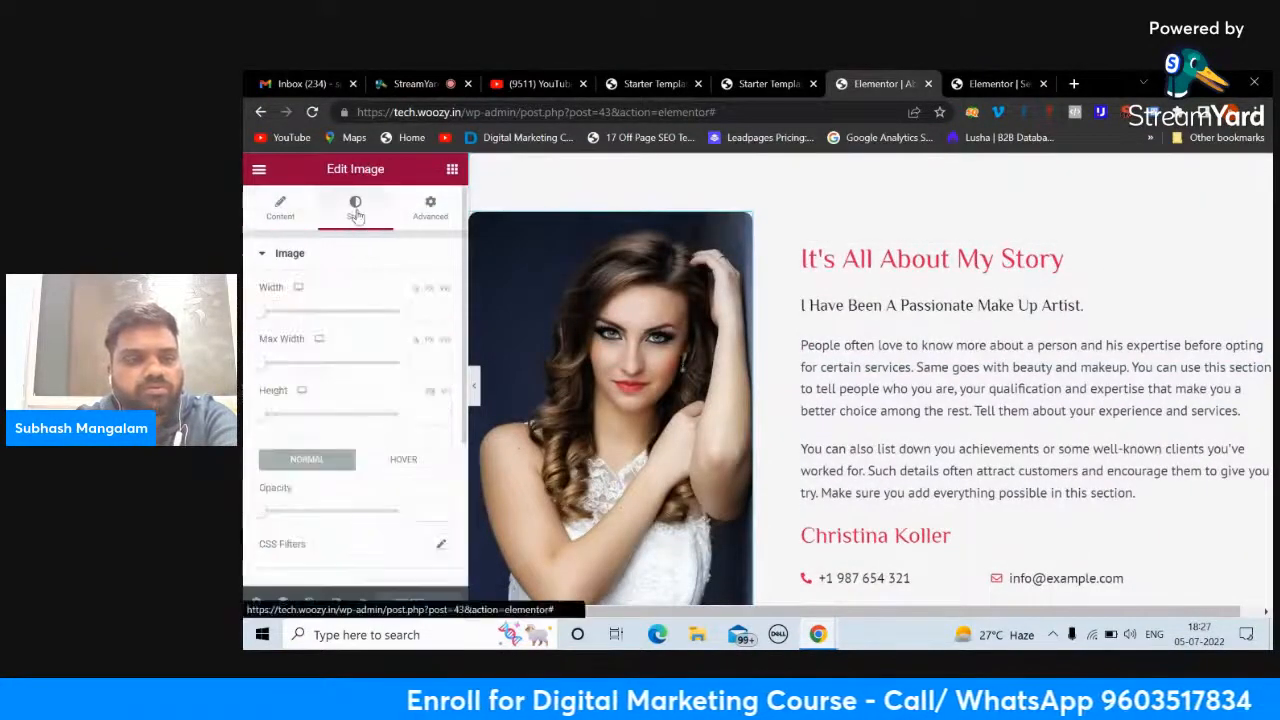
{"action": "left_click", "coordinate": [270, 216]}
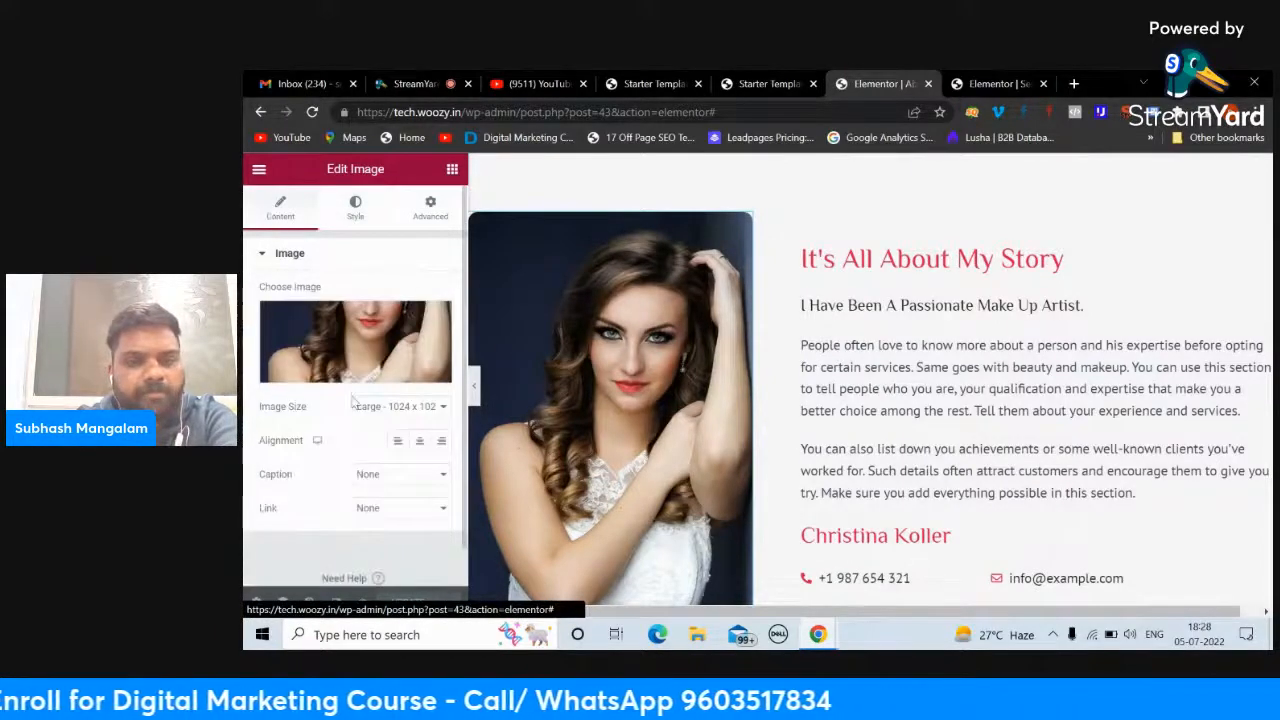
{"action": "scroll", "coordinate": [352, 401], "scroll_direction": "down", "scroll_amount": 1}
{"action": "scroll", "coordinate": [540, 418], "scroll_direction": "down", "scroll_amount": 5}
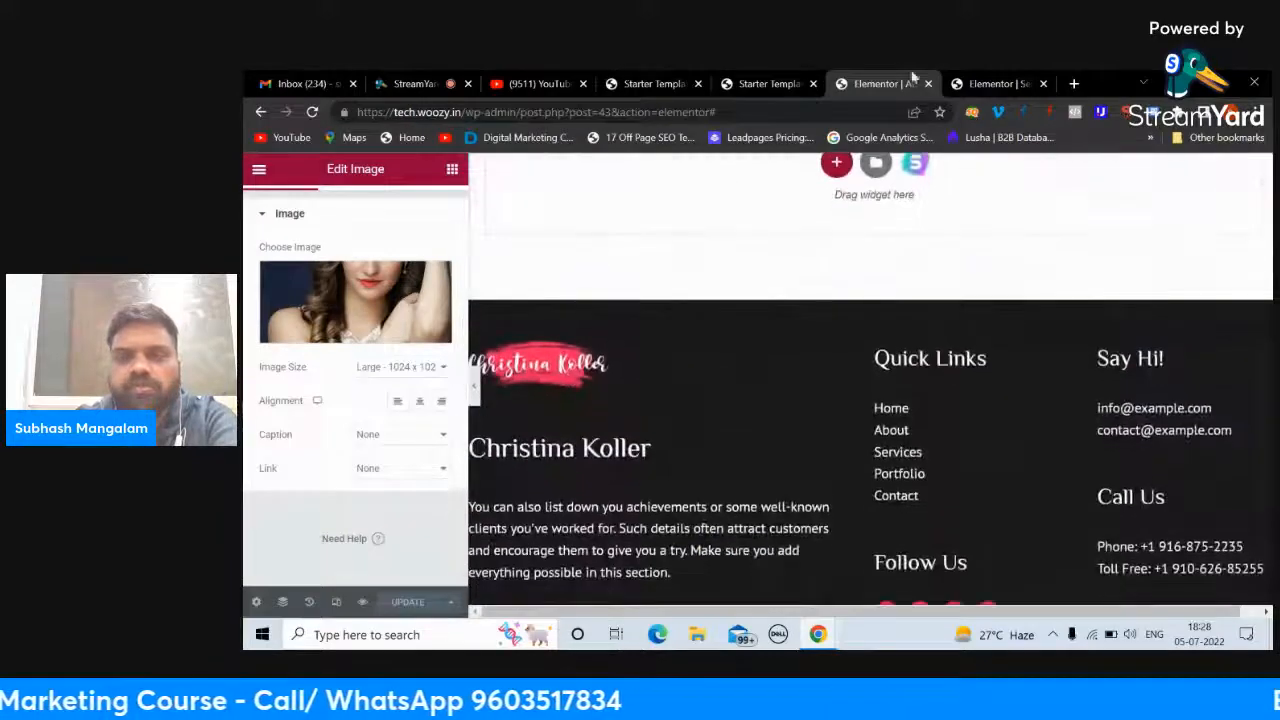
Step: Switch to the Services page's editor and examine the layout and column structure of the first row of service cards
{"action": "left_click", "coordinate": [990, 83]}
{"action": "scroll", "coordinate": [789, 358], "scroll_direction": "down", "scroll_amount": 4}
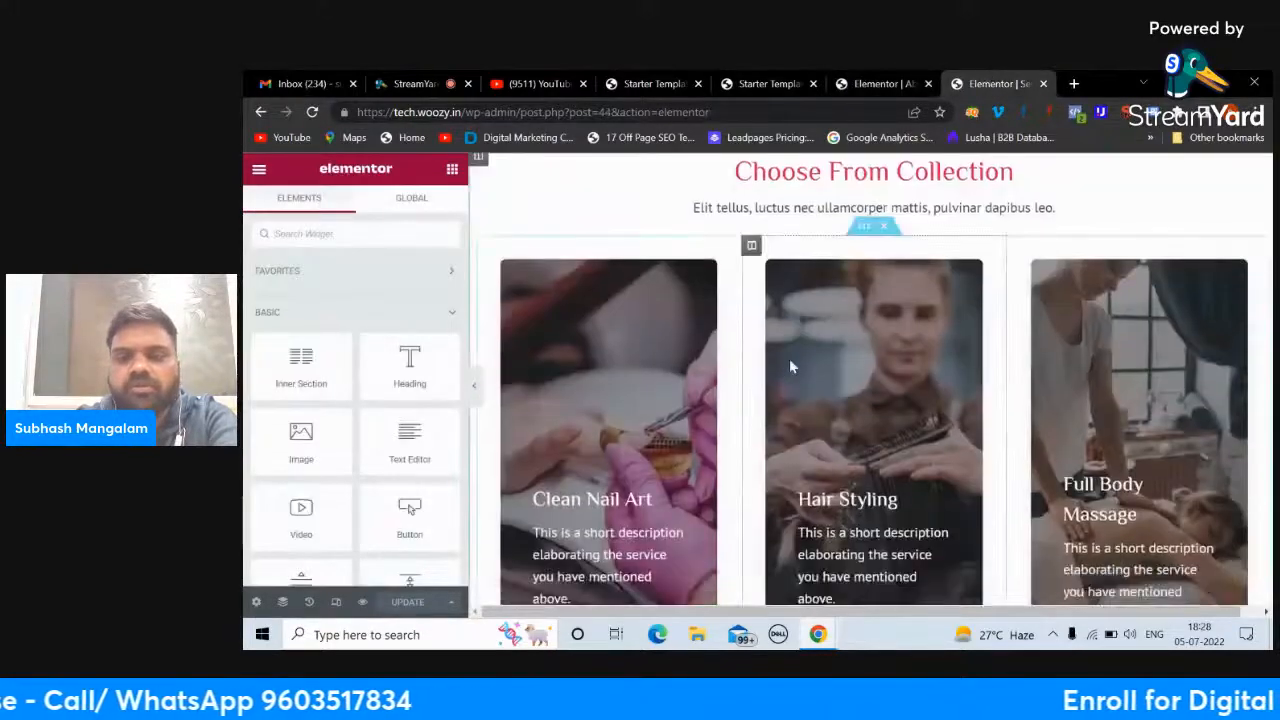
{"action": "scroll", "coordinate": [897, 372], "scroll_direction": "down", "scroll_amount": 2}
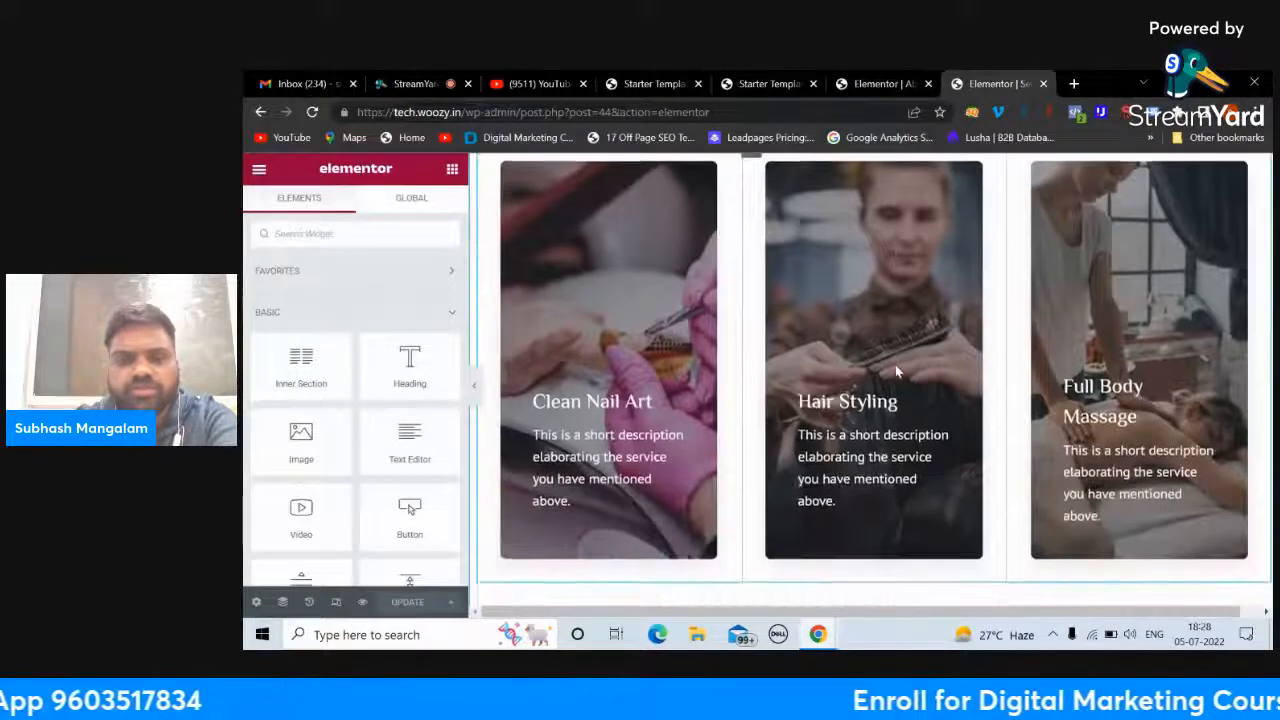
{"action": "scroll", "coordinate": [866, 364], "scroll_direction": "down", "scroll_amount": 4}
{"action": "scroll", "coordinate": [866, 364], "scroll_direction": "up", "scroll_amount": 5}
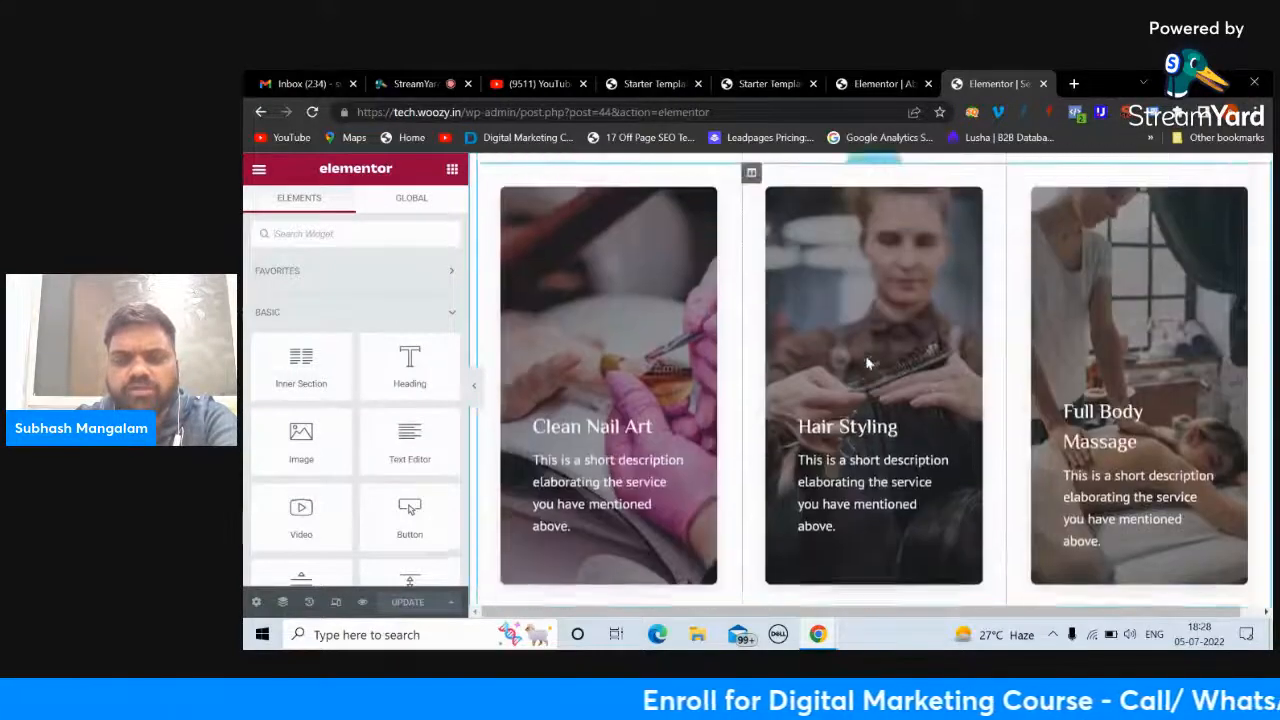
{"action": "left_click", "coordinate": [866, 290]}
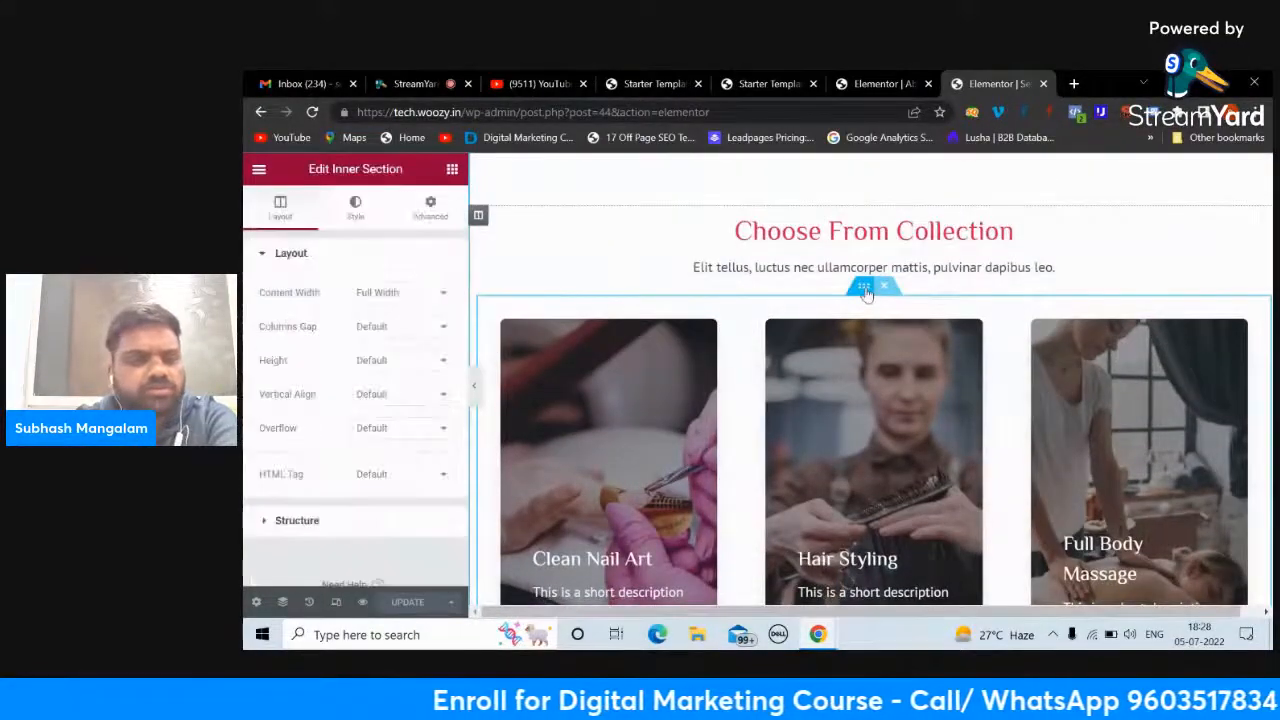
{"action": "left_click", "coordinate": [271, 528]}
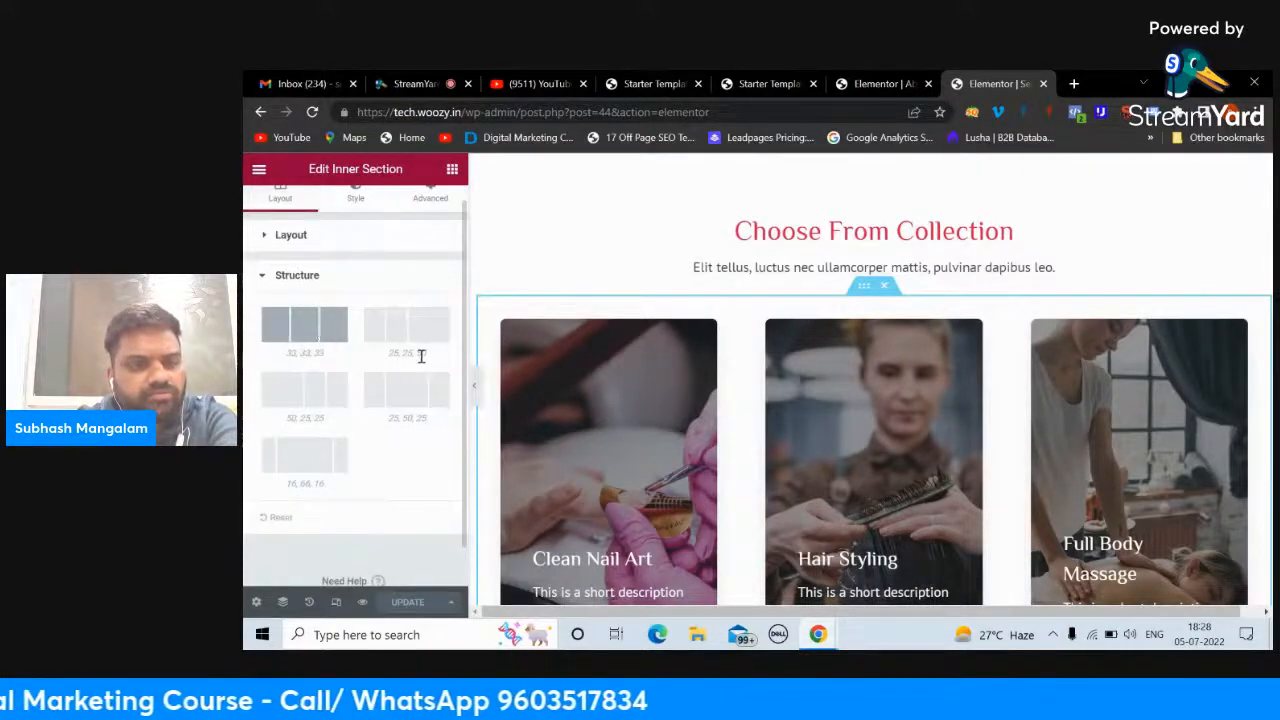
{"action": "scroll", "coordinate": [736, 457], "scroll_direction": "down", "scroll_amount": 2}
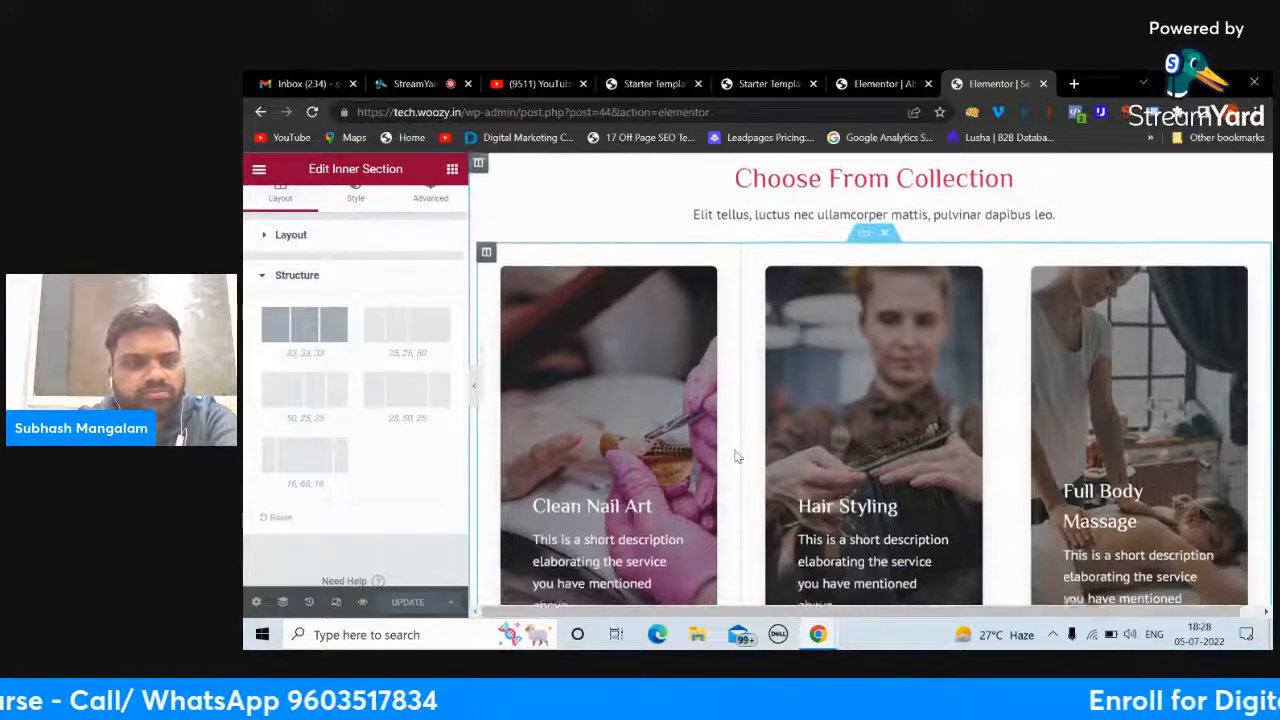
{"action": "scroll", "coordinate": [736, 457], "scroll_direction": "up", "scroll_amount": 3}
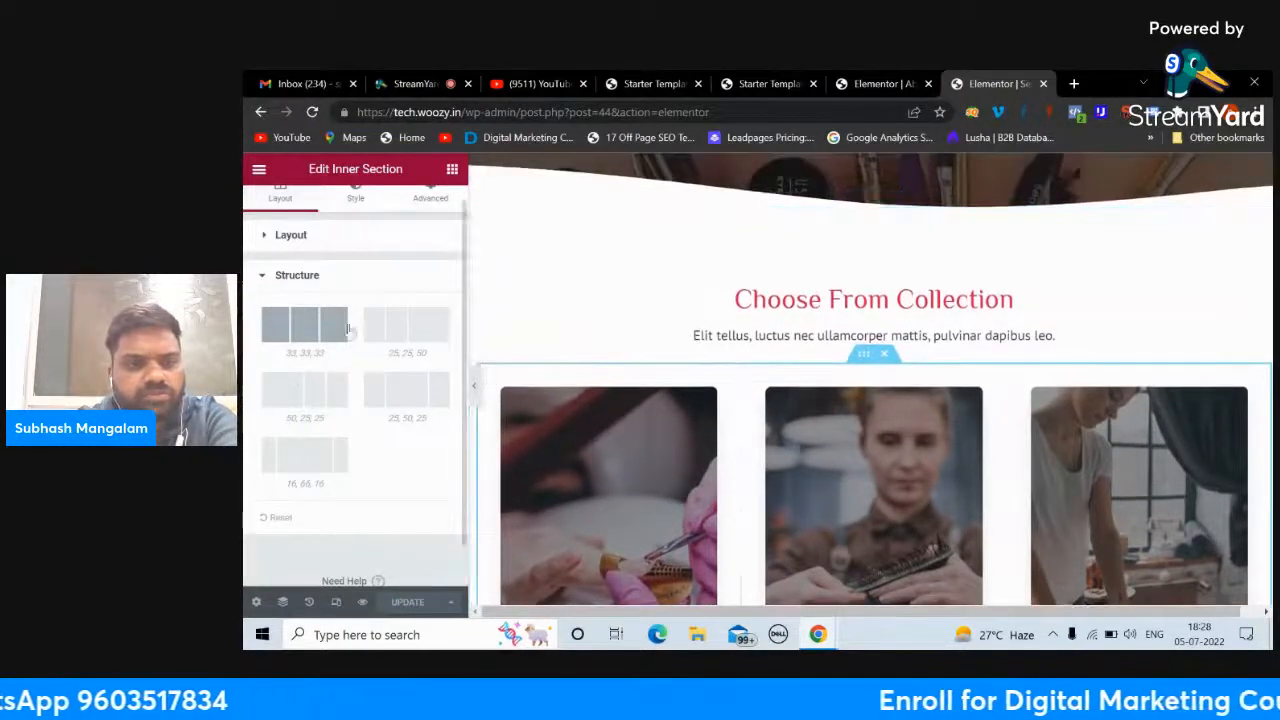
{"action": "scroll", "coordinate": [406, 352], "scroll_direction": "up", "scroll_amount": 1}
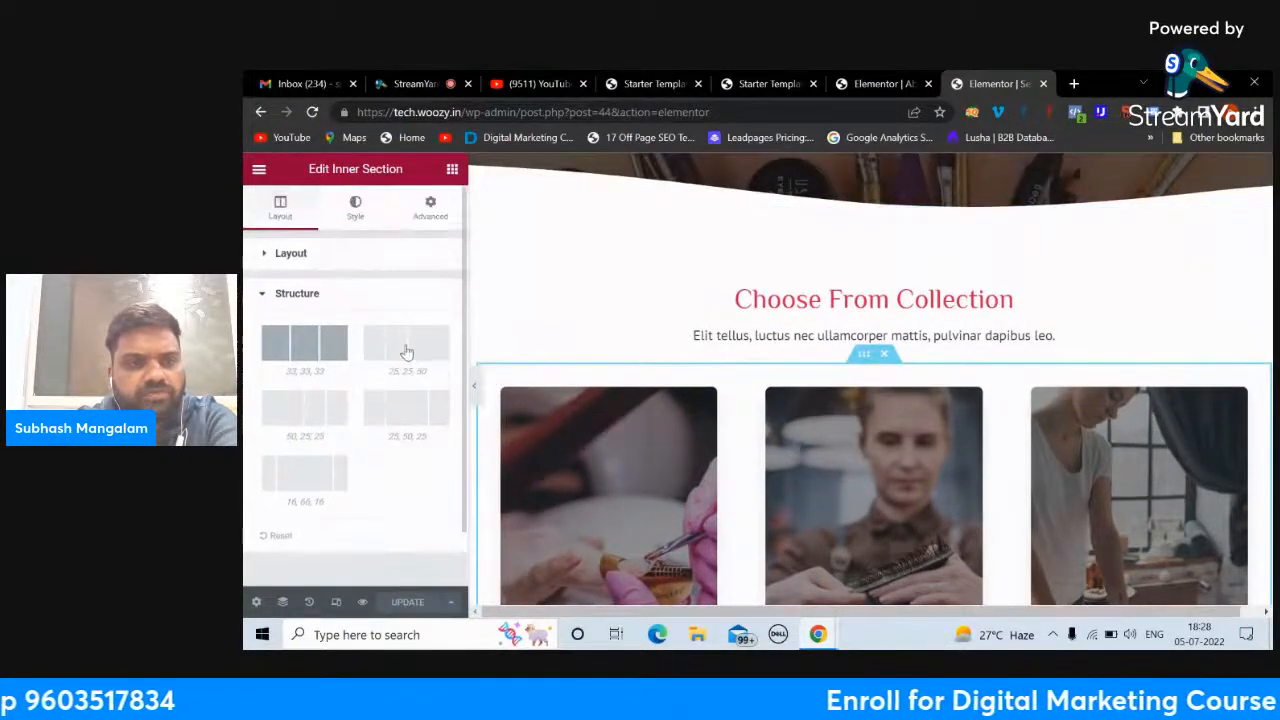
Step: Examine the first service card row's background style options and return to its layout settings
{"action": "left_click", "coordinate": [356, 212]}
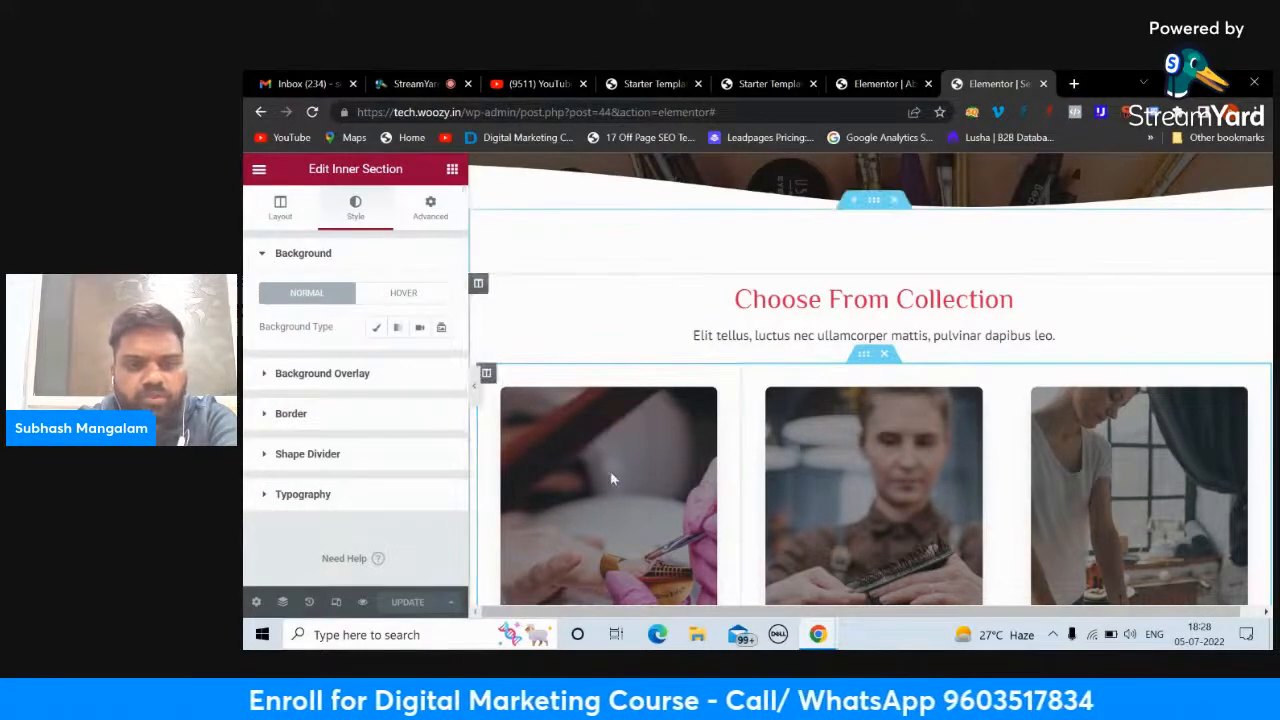
{"action": "scroll", "coordinate": [610, 475], "scroll_direction": "down", "scroll_amount": 3}
{"action": "scroll", "coordinate": [612, 480], "scroll_direction": "up", "scroll_amount": 2}
{"action": "scroll", "coordinate": [612, 480], "scroll_direction": "up", "scroll_amount": 1}
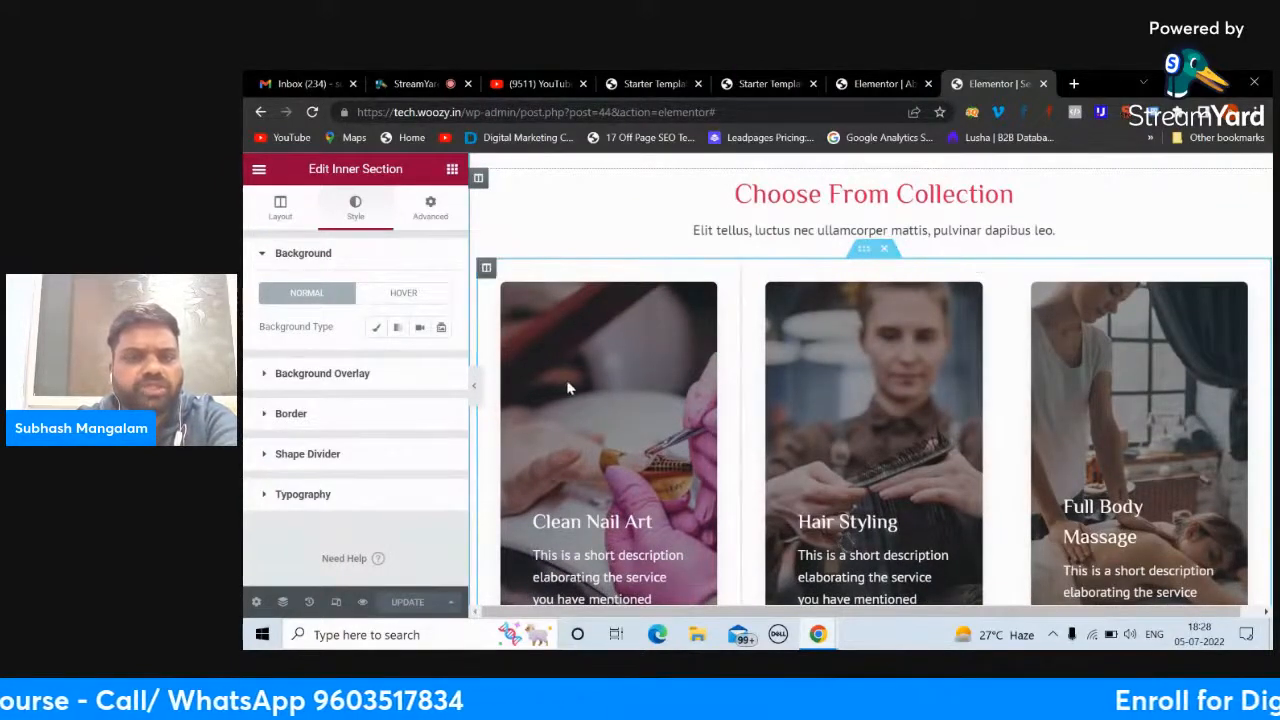
{"action": "scroll", "coordinate": [680, 391], "scroll_direction": "down", "scroll_amount": 1}
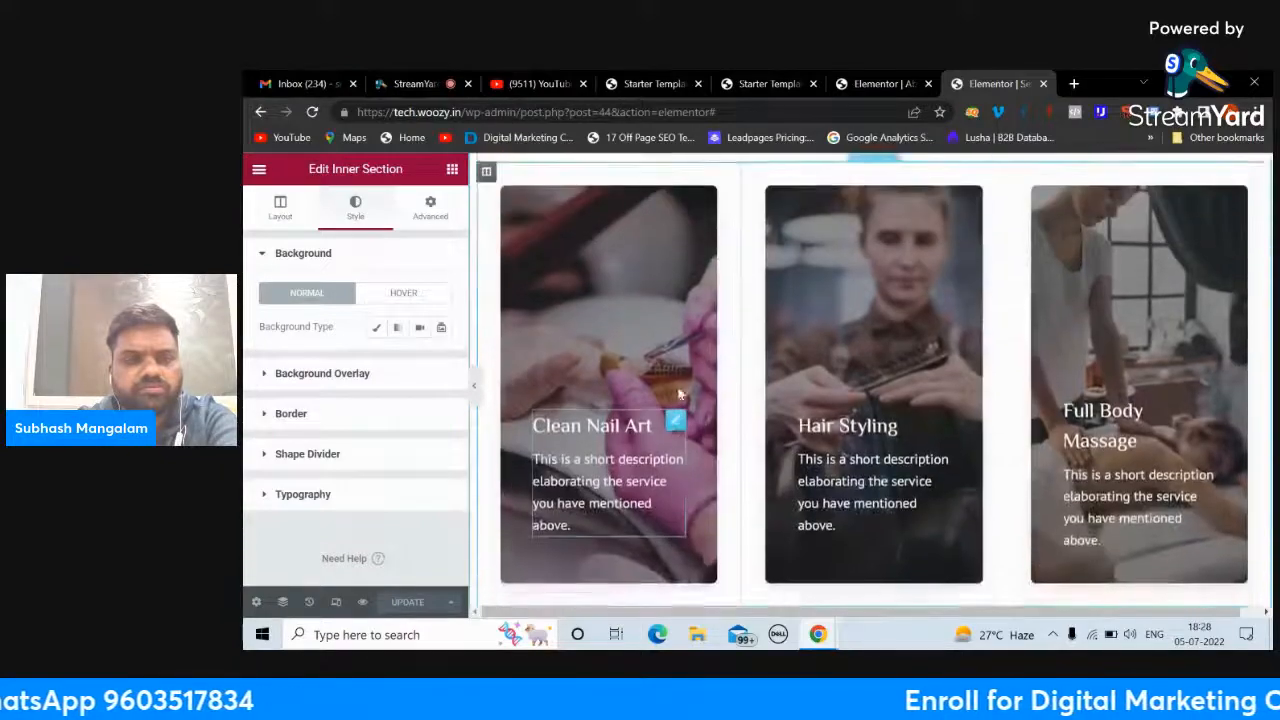
{"action": "left_click", "coordinate": [282, 210]}
Step: Try the 25, 25, 50 and 33, 33, 33 column structures on the "Book Your Appointment" banner section and settle on 16, 66, 16
{"action": "scroll", "coordinate": [660, 323], "scroll_direction": "down", "scroll_amount": 5}
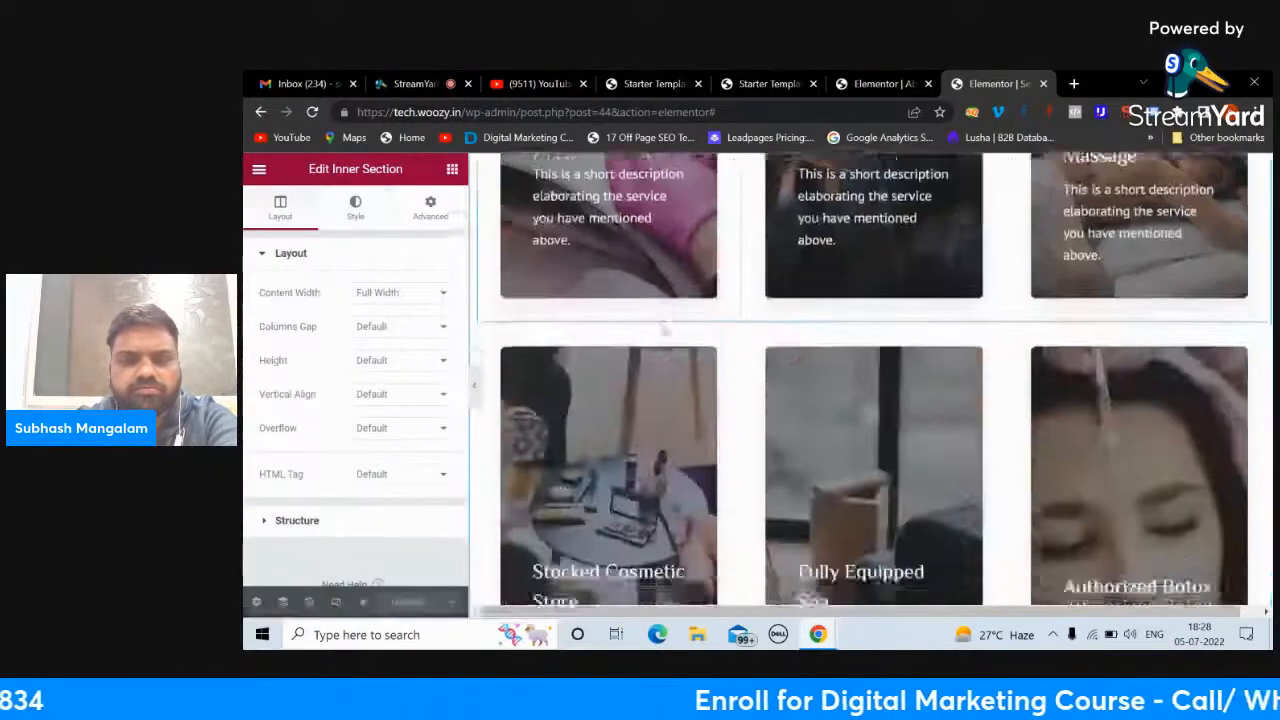
{"action": "scroll", "coordinate": [662, 323], "scroll_direction": "down", "scroll_amount": 3}
{"action": "scroll", "coordinate": [787, 283], "scroll_direction": "up", "scroll_amount": 1}
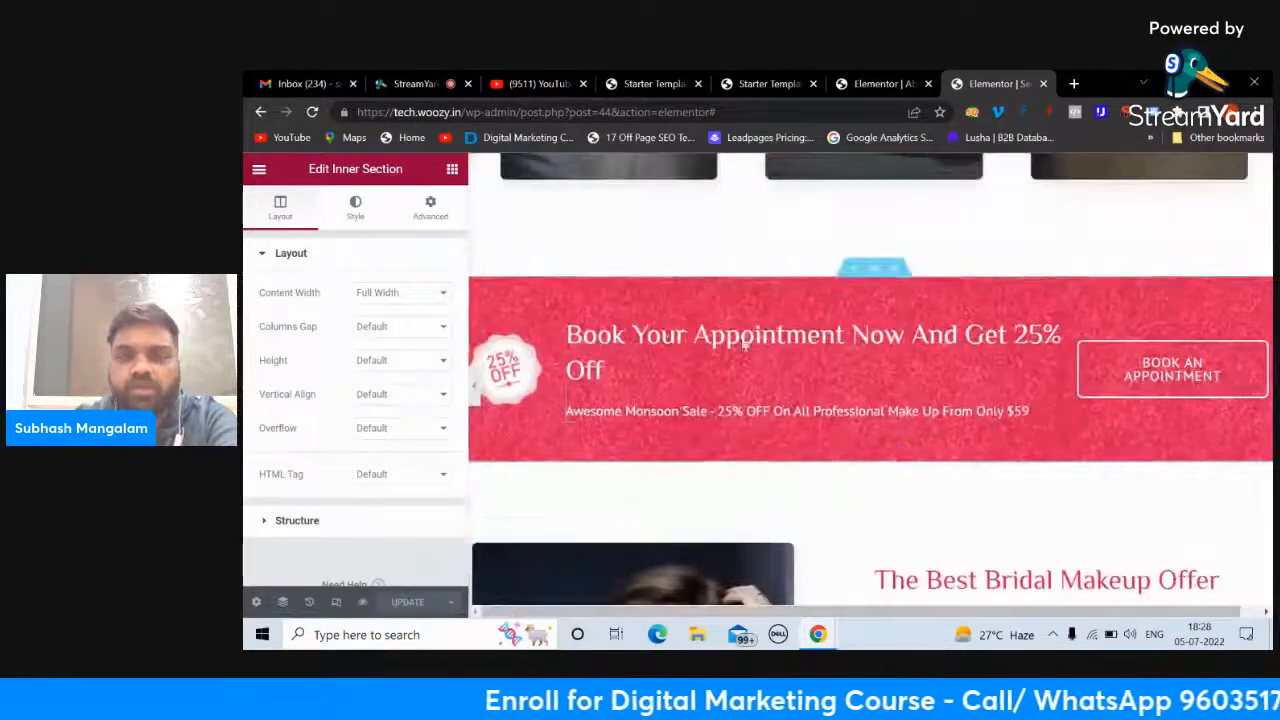
{"action": "left_click", "coordinate": [876, 271]}
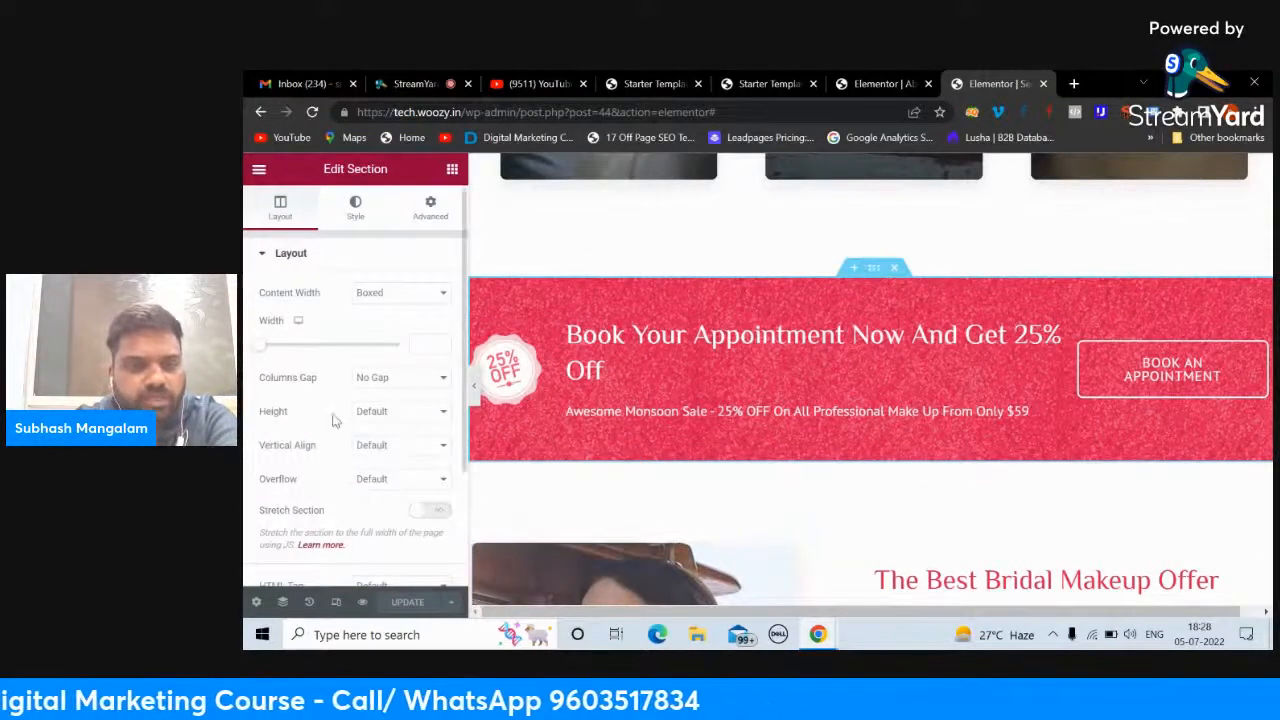
{"action": "scroll", "coordinate": [334, 418], "scroll_direction": "down", "scroll_amount": 3}
{"action": "left_click", "coordinate": [259, 476]}
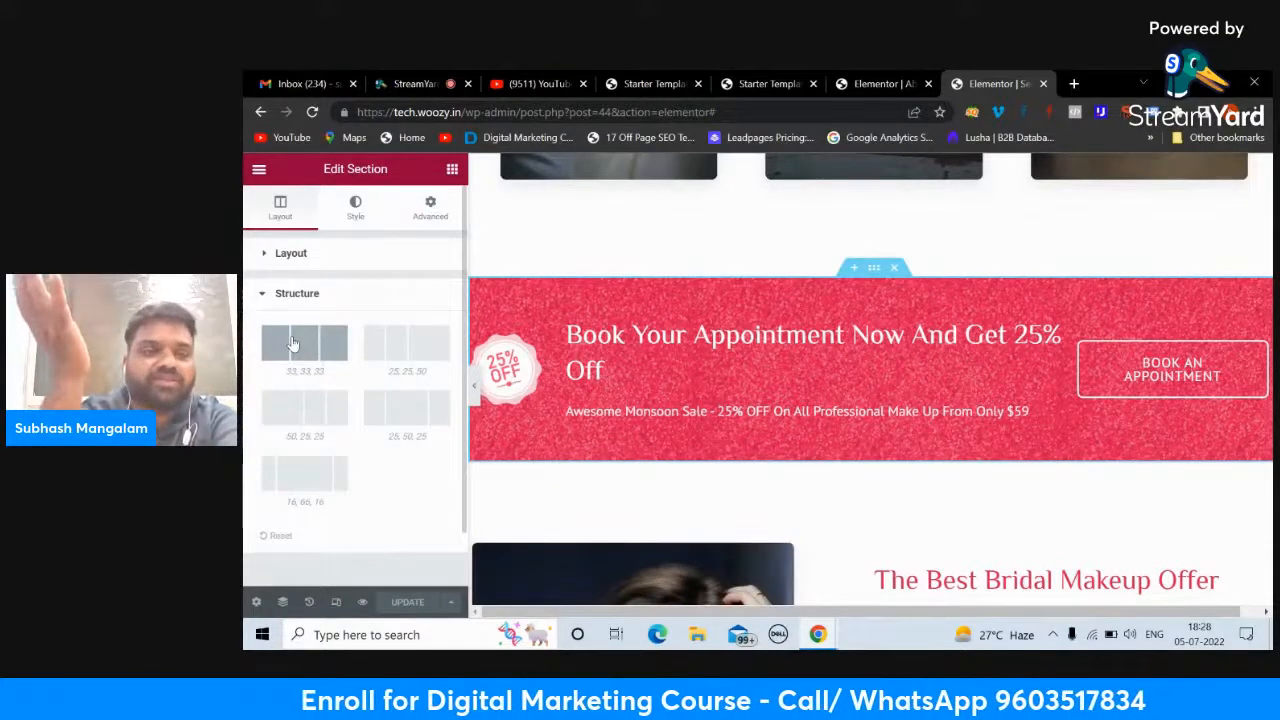
{"action": "left_click", "coordinate": [396, 358]}
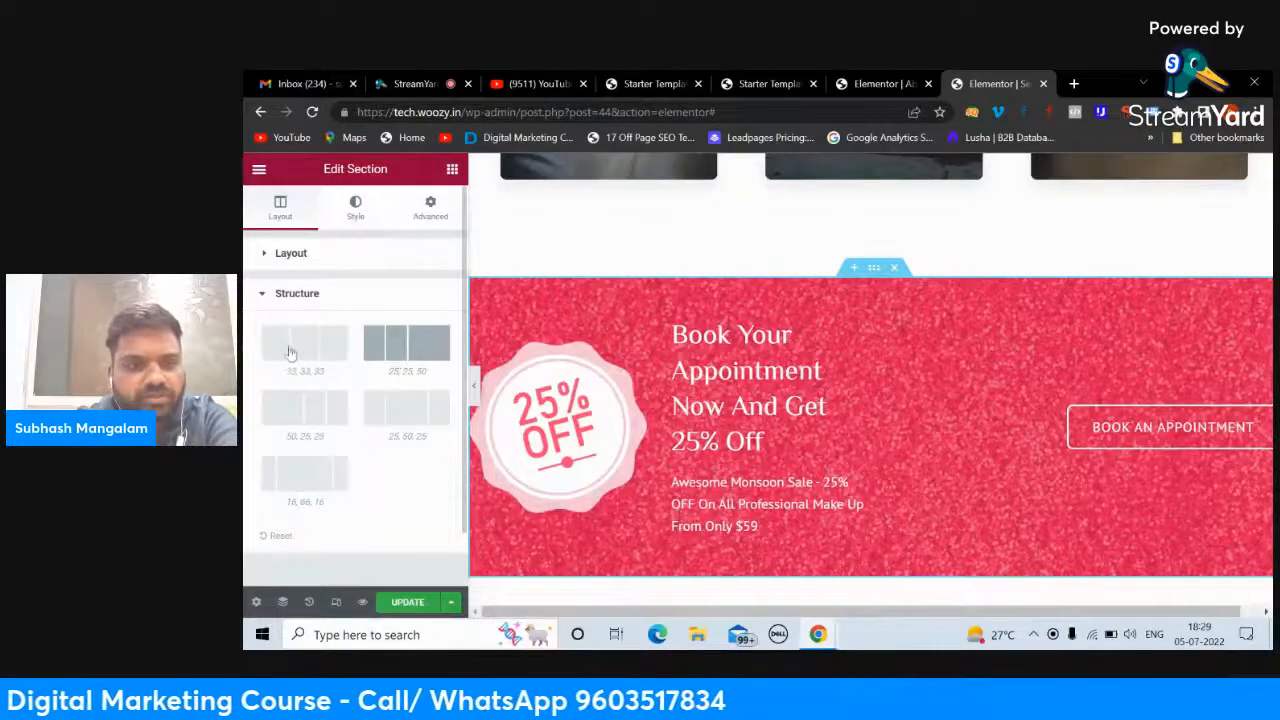
{"action": "left_click", "coordinate": [287, 352]}
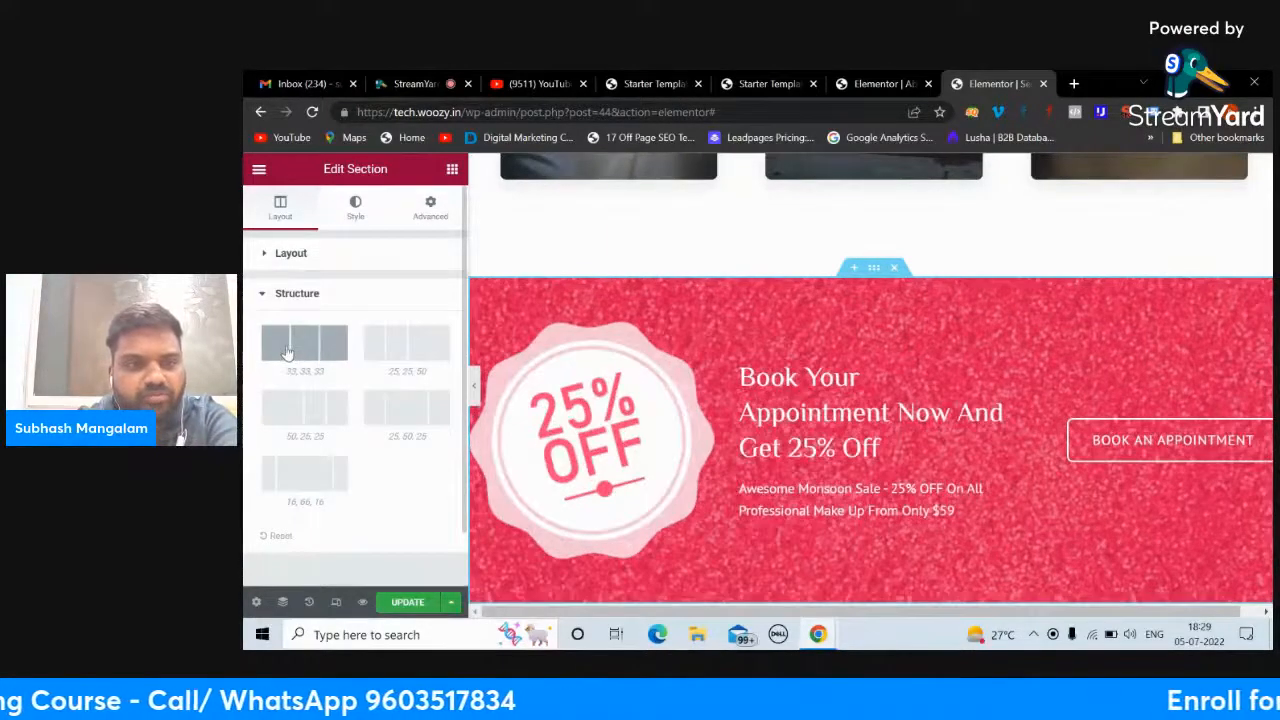
{"action": "left_click", "coordinate": [278, 474]}
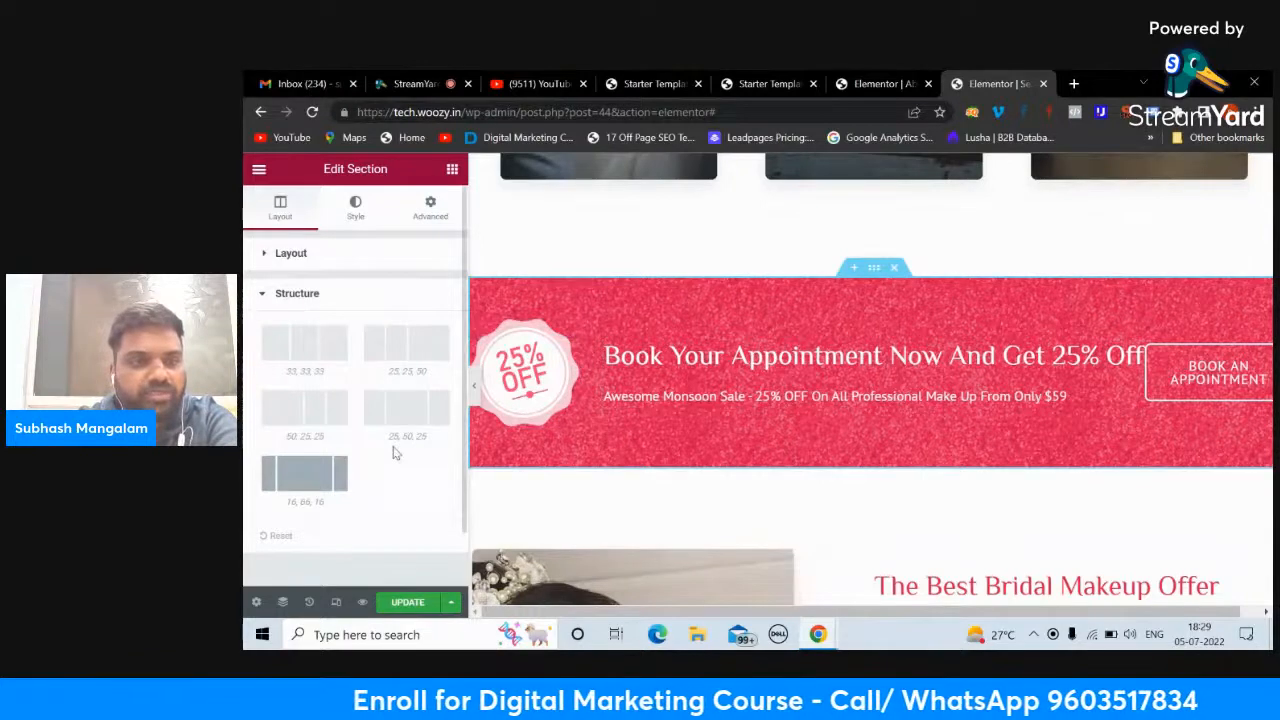
Step: Examine the appointment banner section's layout options and its background type, color, image, position, repeat and size settings
{"action": "left_click", "coordinate": [265, 295]}
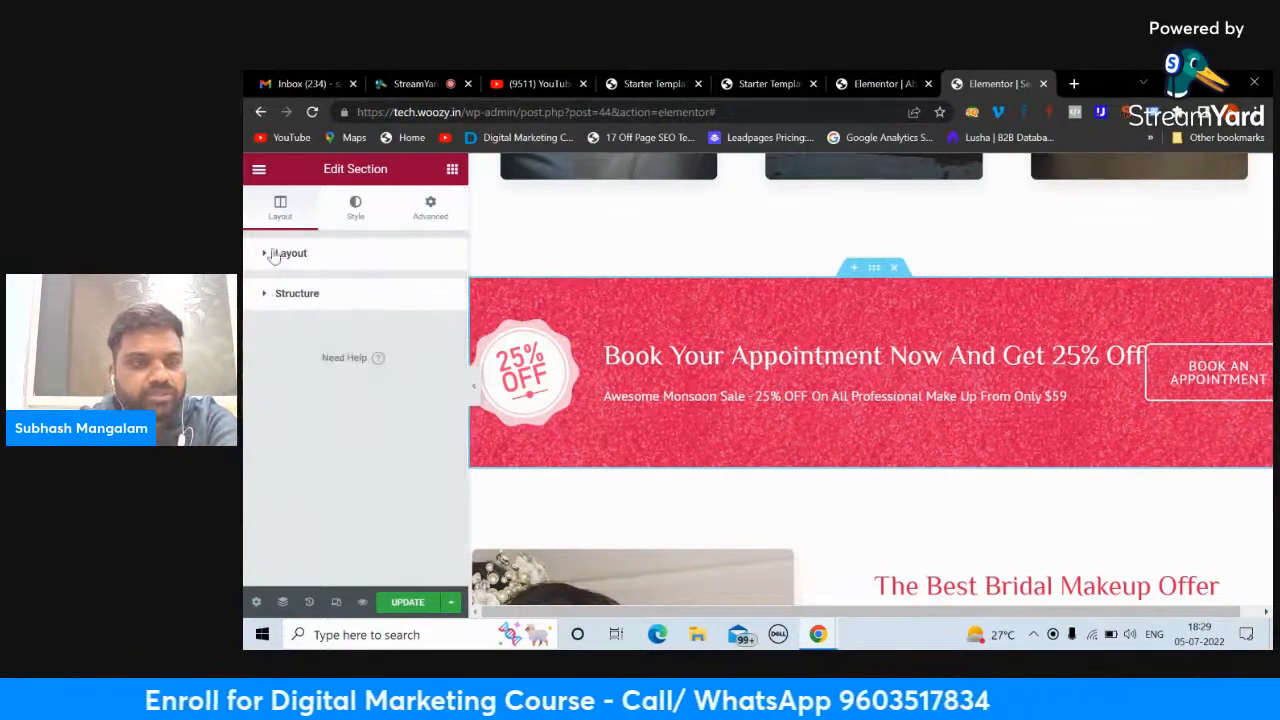
{"action": "left_click", "coordinate": [271, 255]}
{"action": "scroll", "coordinate": [358, 394], "scroll_direction": "down", "scroll_amount": 3}
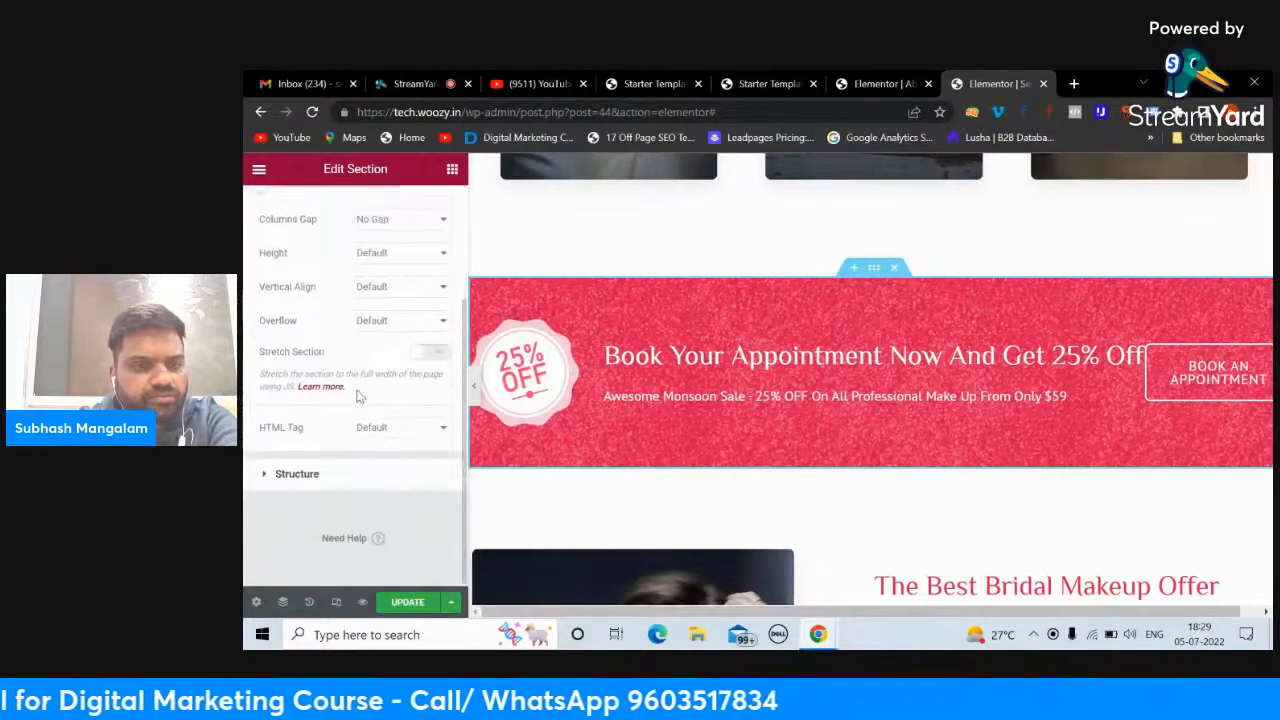
{"action": "scroll", "coordinate": [358, 397], "scroll_direction": "up", "scroll_amount": 3}
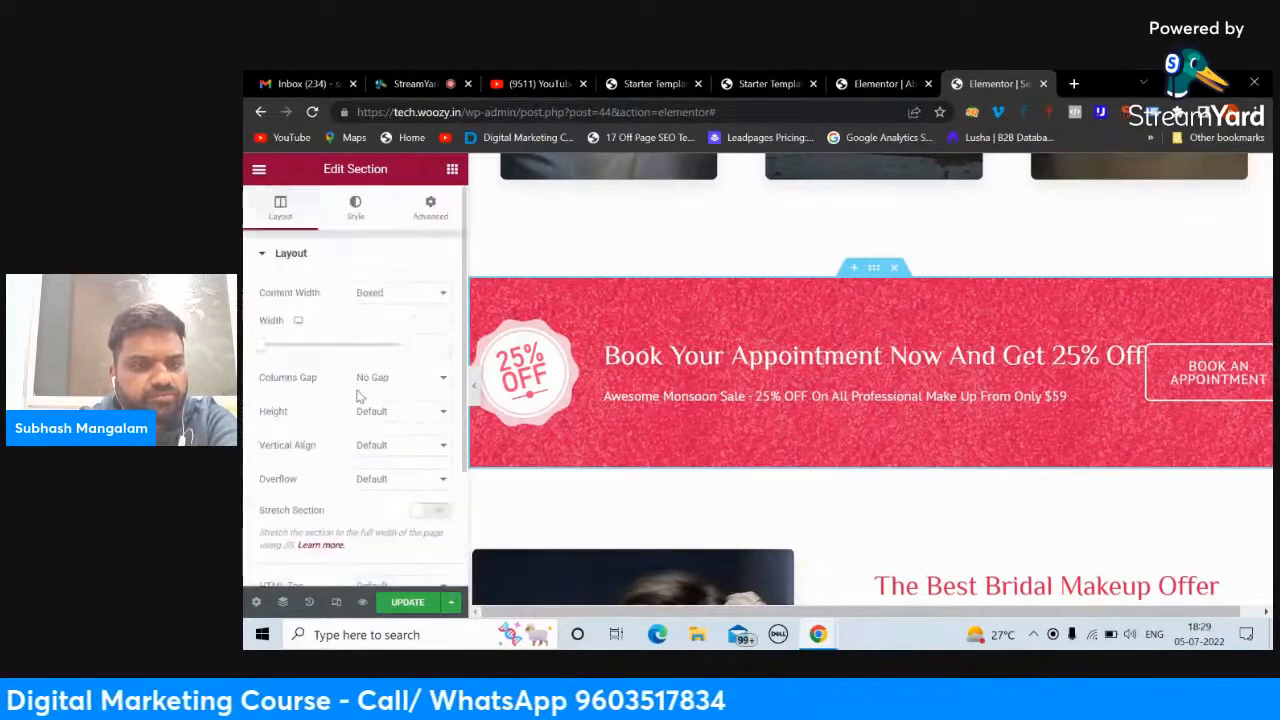
{"action": "left_click", "coordinate": [355, 210]}
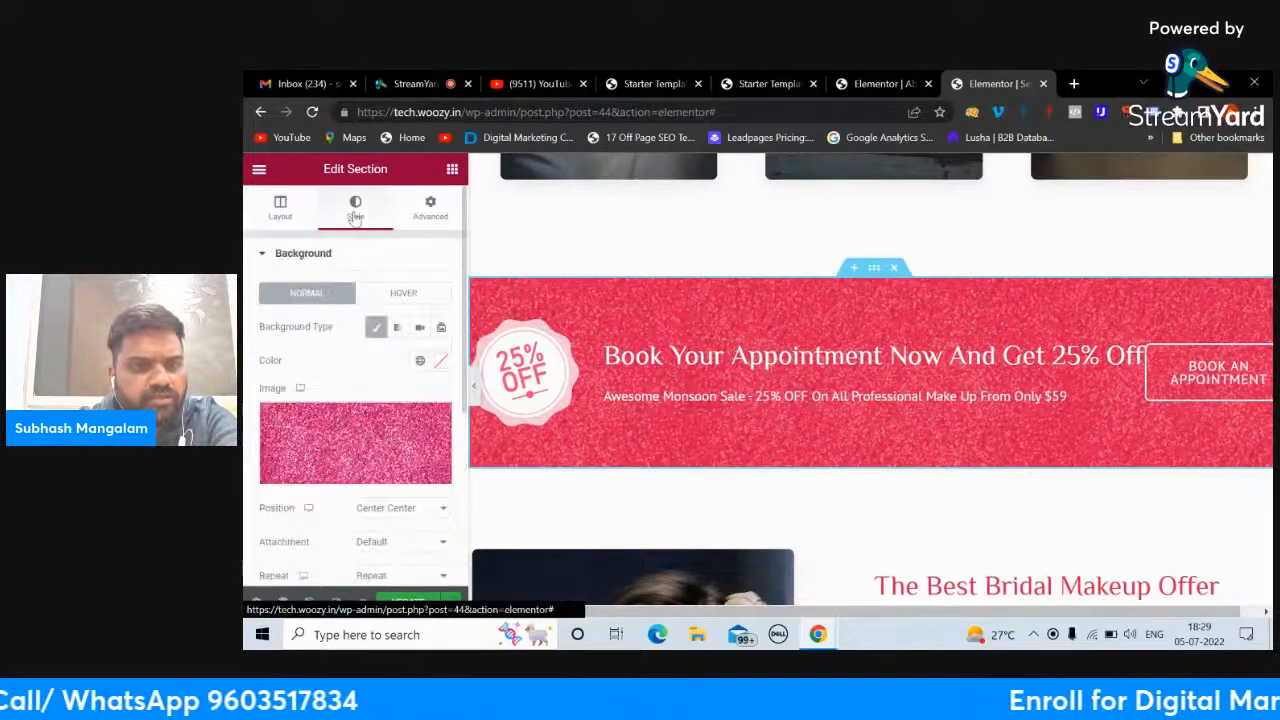
{"action": "scroll", "coordinate": [319, 361], "scroll_direction": "down", "scroll_amount": 1}
{"action": "scroll", "coordinate": [321, 362], "scroll_direction": "up", "scroll_amount": 1}
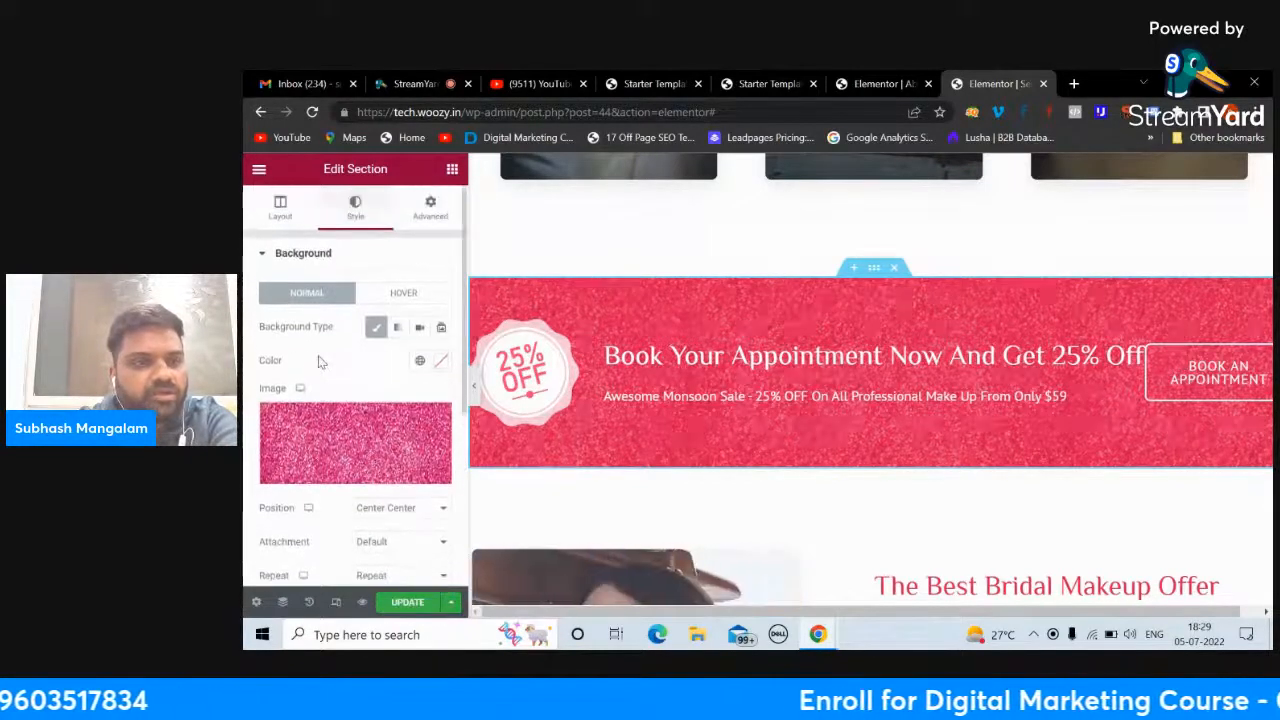
{"action": "scroll", "coordinate": [321, 362], "scroll_direction": "down", "scroll_amount": 1}
{"action": "scroll", "coordinate": [320, 362], "scroll_direction": "up", "scroll_amount": 1}
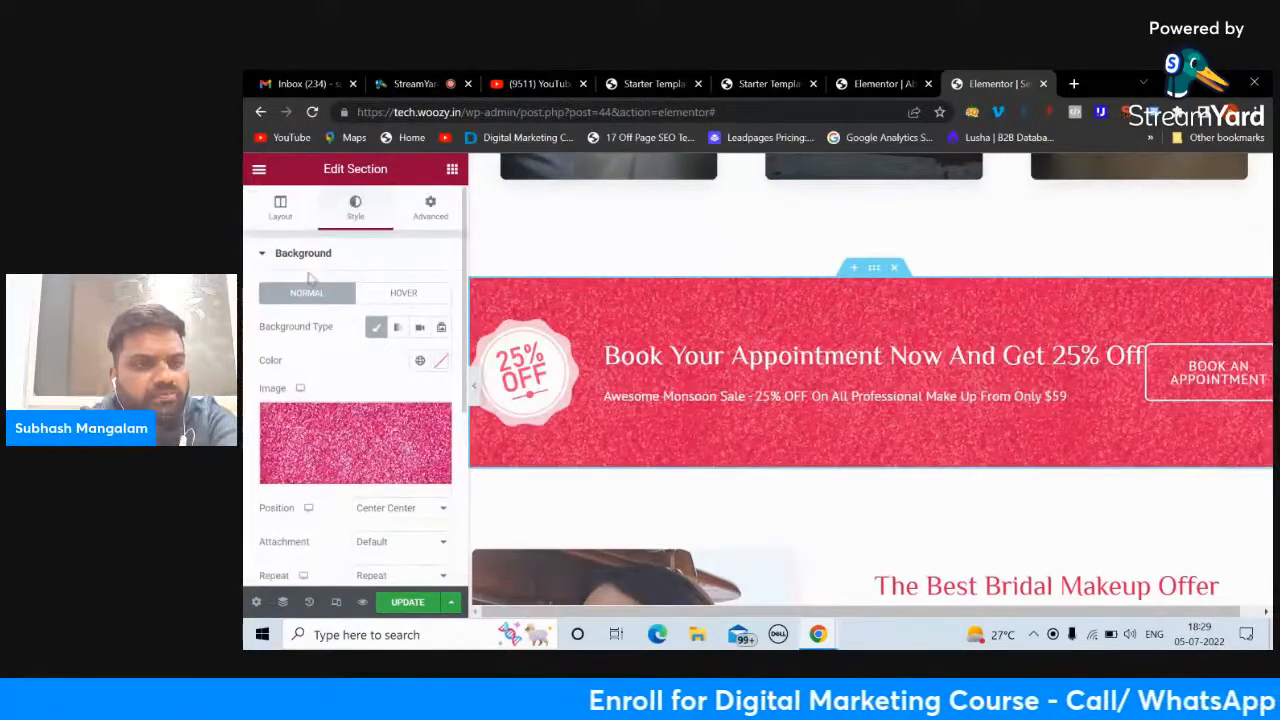
{"action": "scroll", "coordinate": [310, 335], "scroll_direction": "down", "scroll_amount": 1}
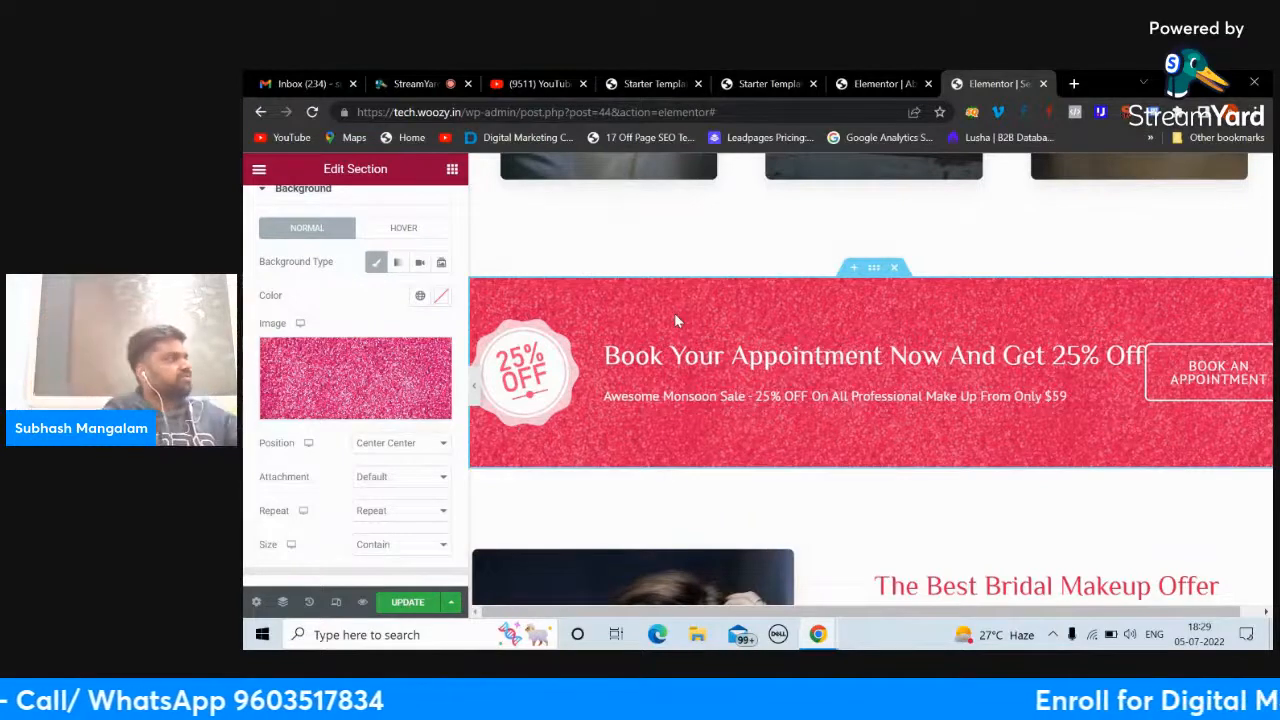
Step: Add a new three-column section at the end of the Services page content and set its column structure to 16, 66, 16
{"action": "scroll", "coordinate": [905, 320], "scroll_direction": "down", "scroll_amount": 10}
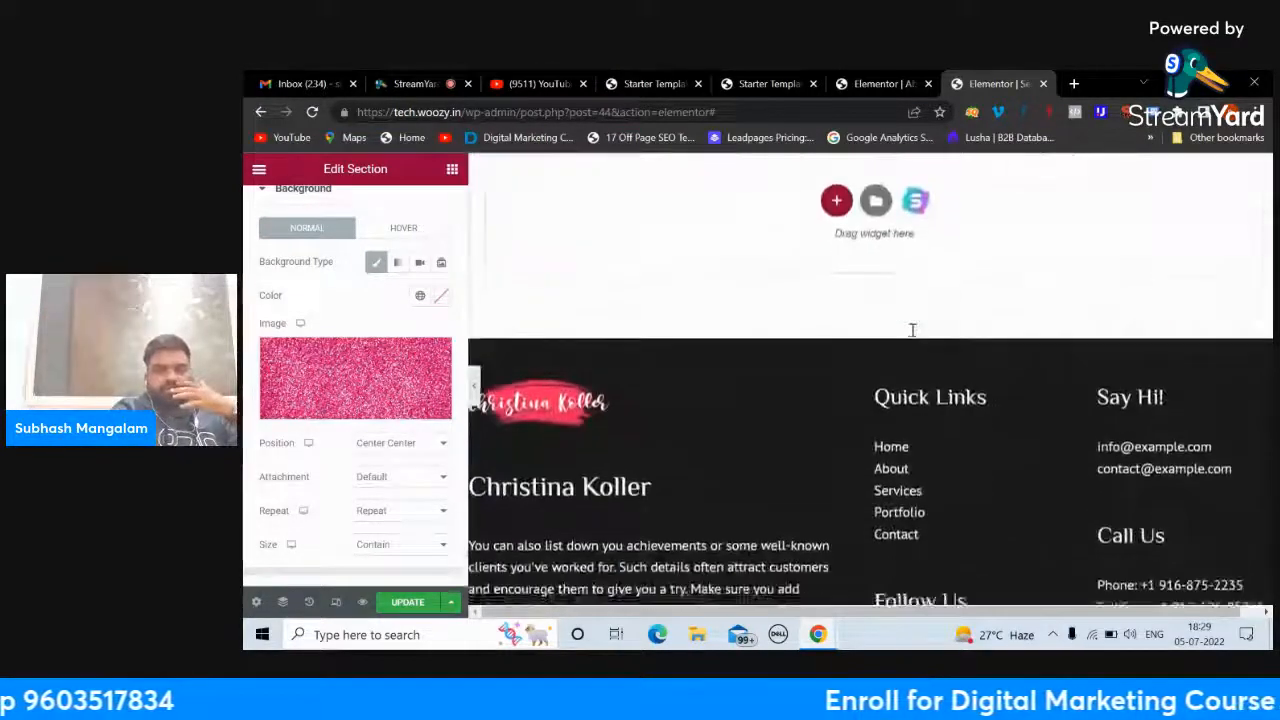
{"action": "scroll", "coordinate": [912, 330], "scroll_direction": "up", "scroll_amount": 1}
{"action": "left_click", "coordinate": [841, 316]}
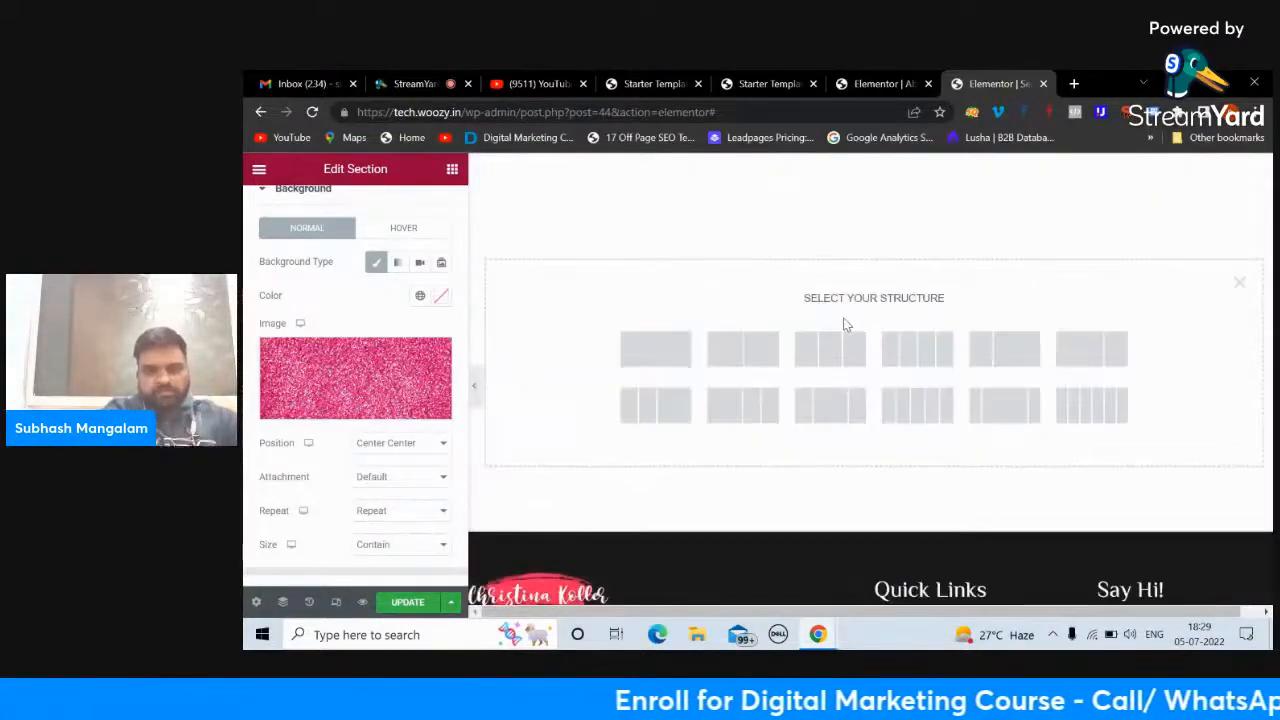
{"action": "left_click", "coordinate": [835, 346]}
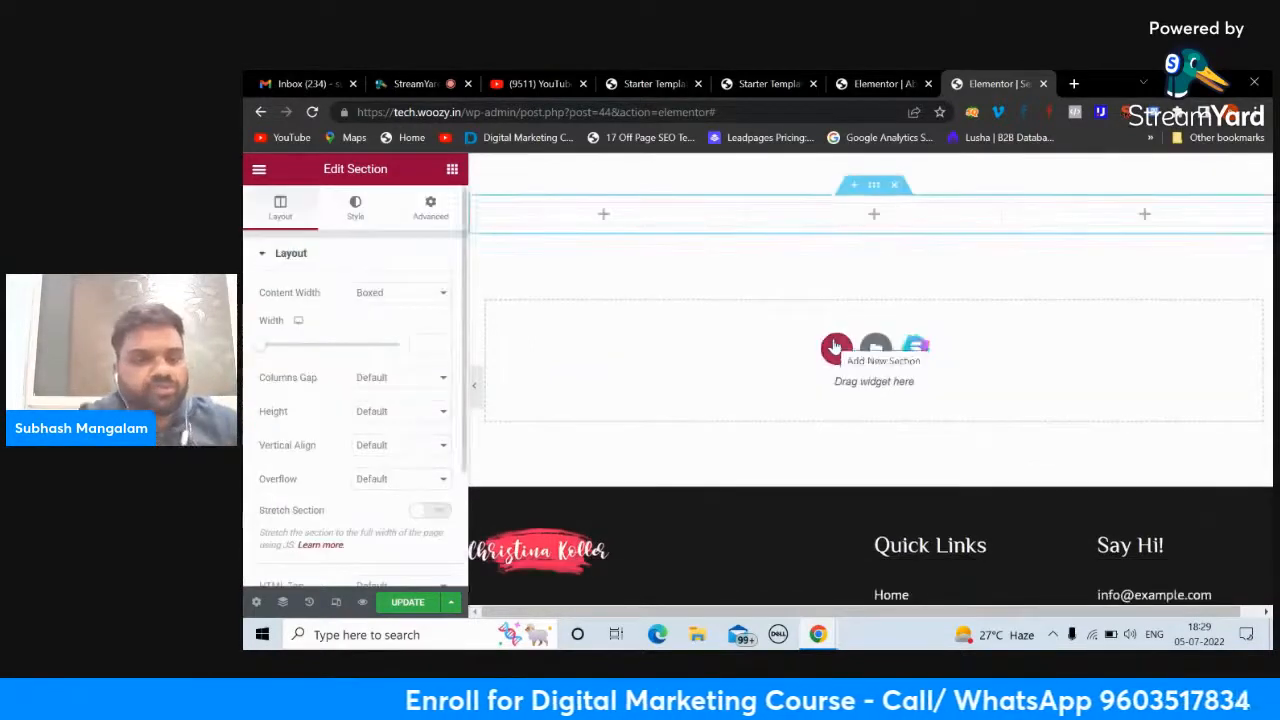
{"action": "scroll", "coordinate": [402, 450], "scroll_direction": "down", "scroll_amount": 2}
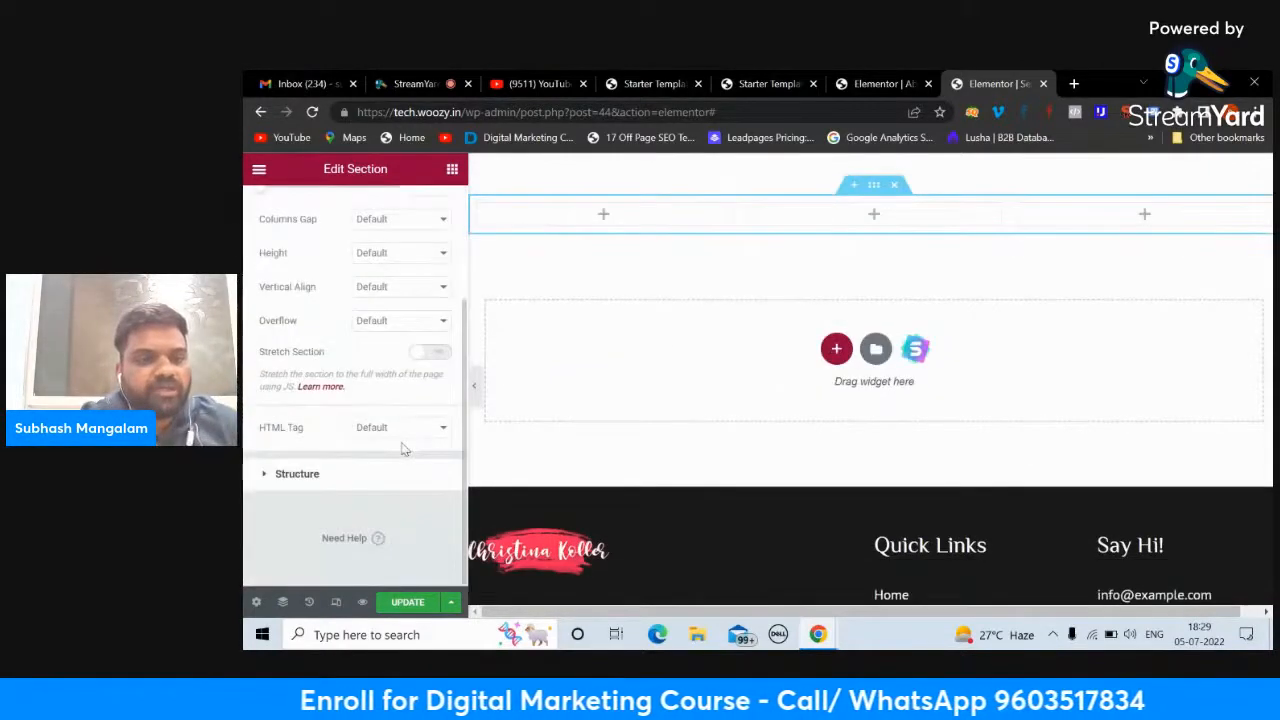
{"action": "left_click", "coordinate": [268, 484]}
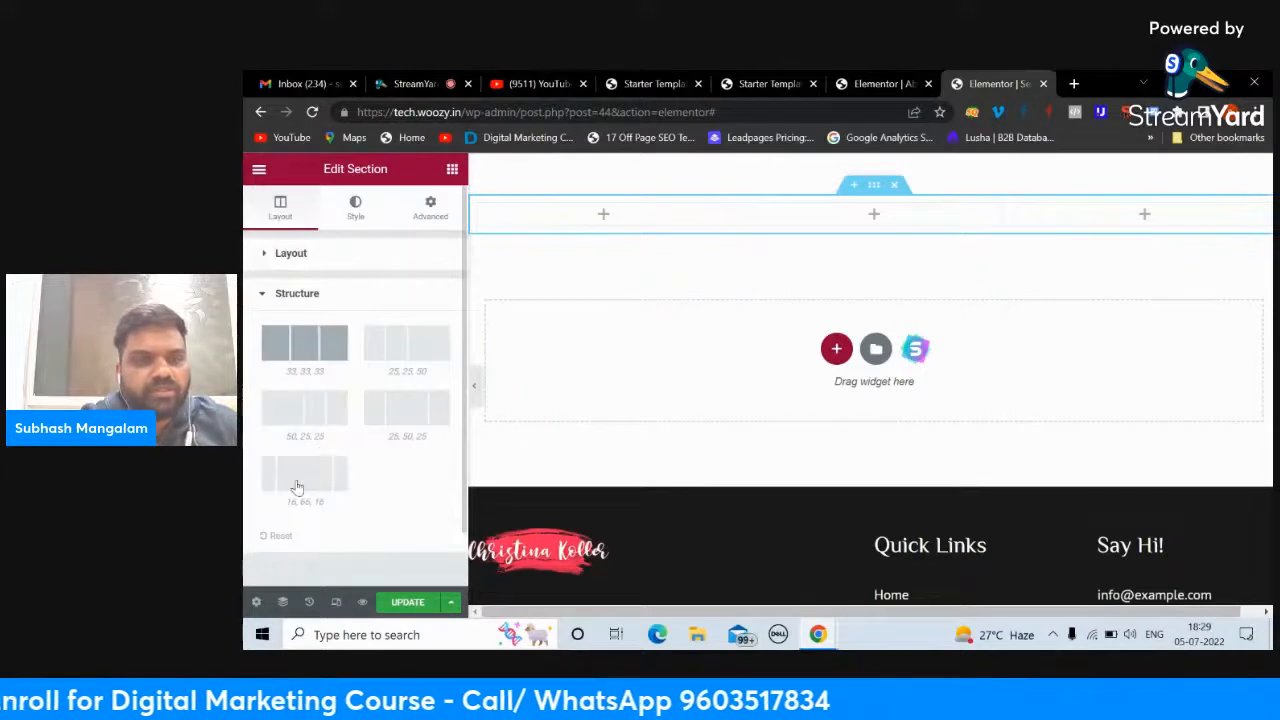
{"action": "left_click", "coordinate": [297, 487]}
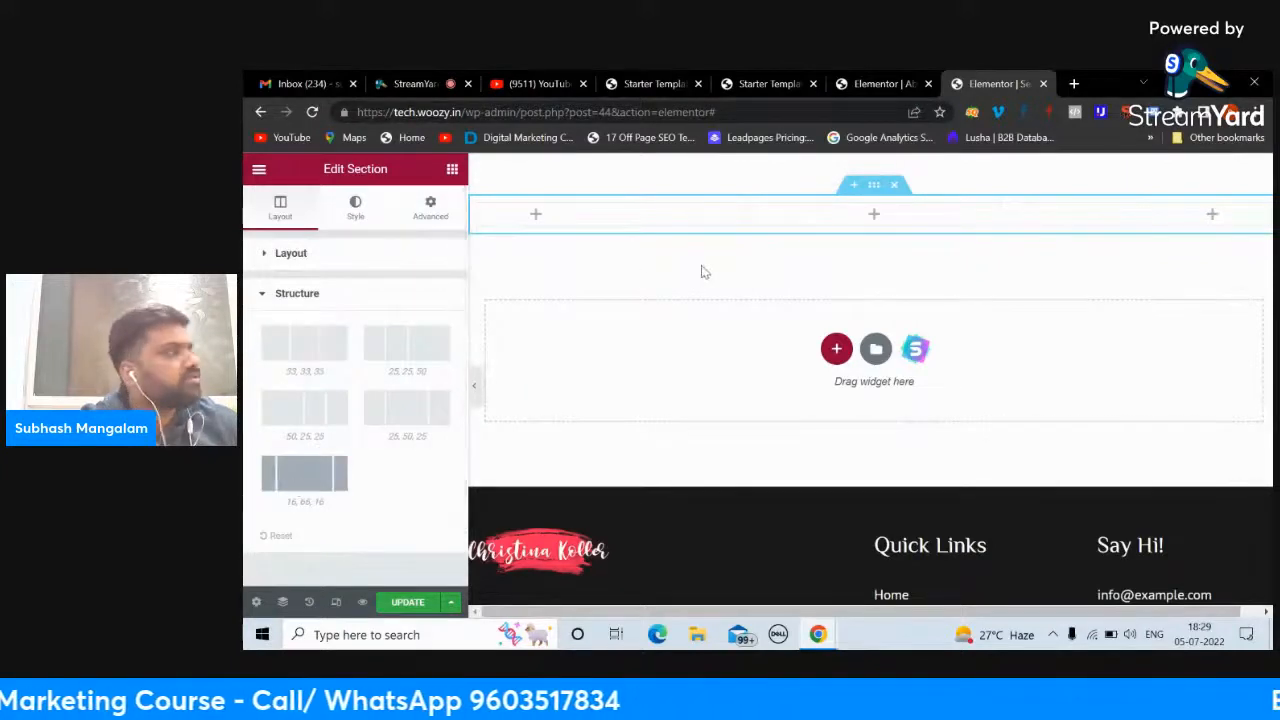
Step: Place an Image widget in the new section's first column and a Heading widget in its middle column
{"action": "left_click", "coordinate": [452, 172]}
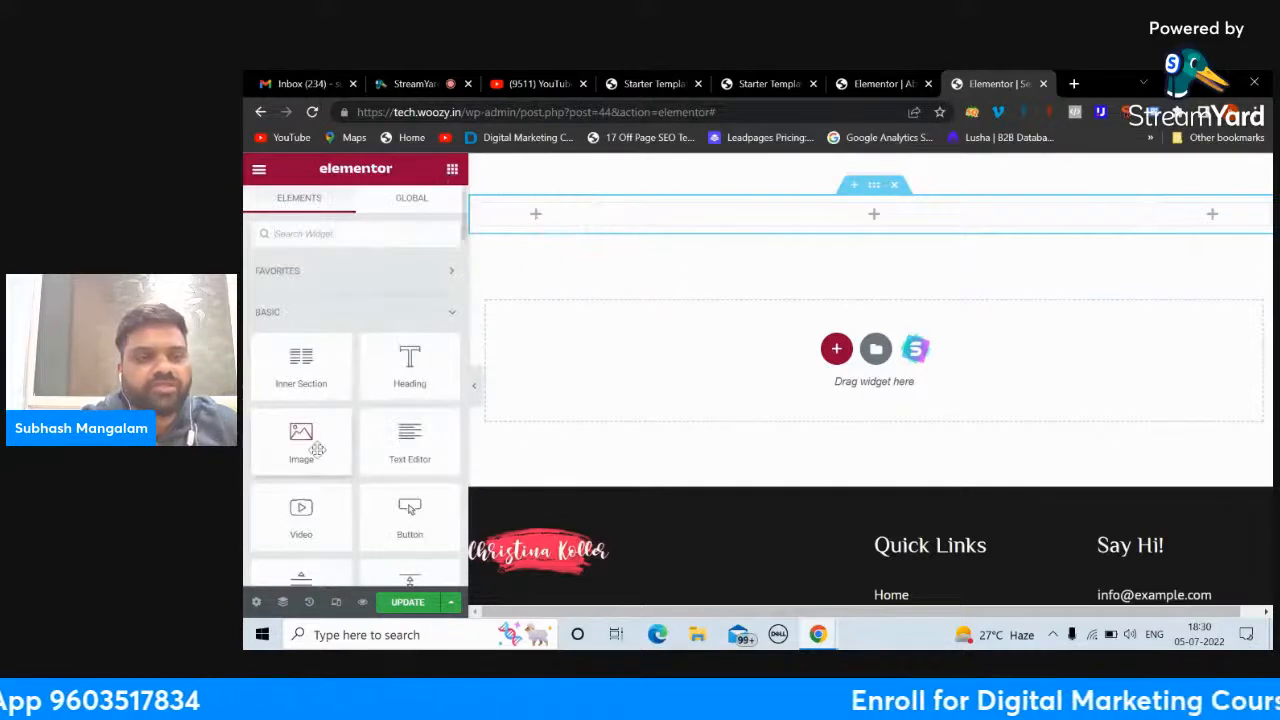
{"action": "left_click_drag", "start_coordinate": [316, 450], "coordinate": [555, 226]}
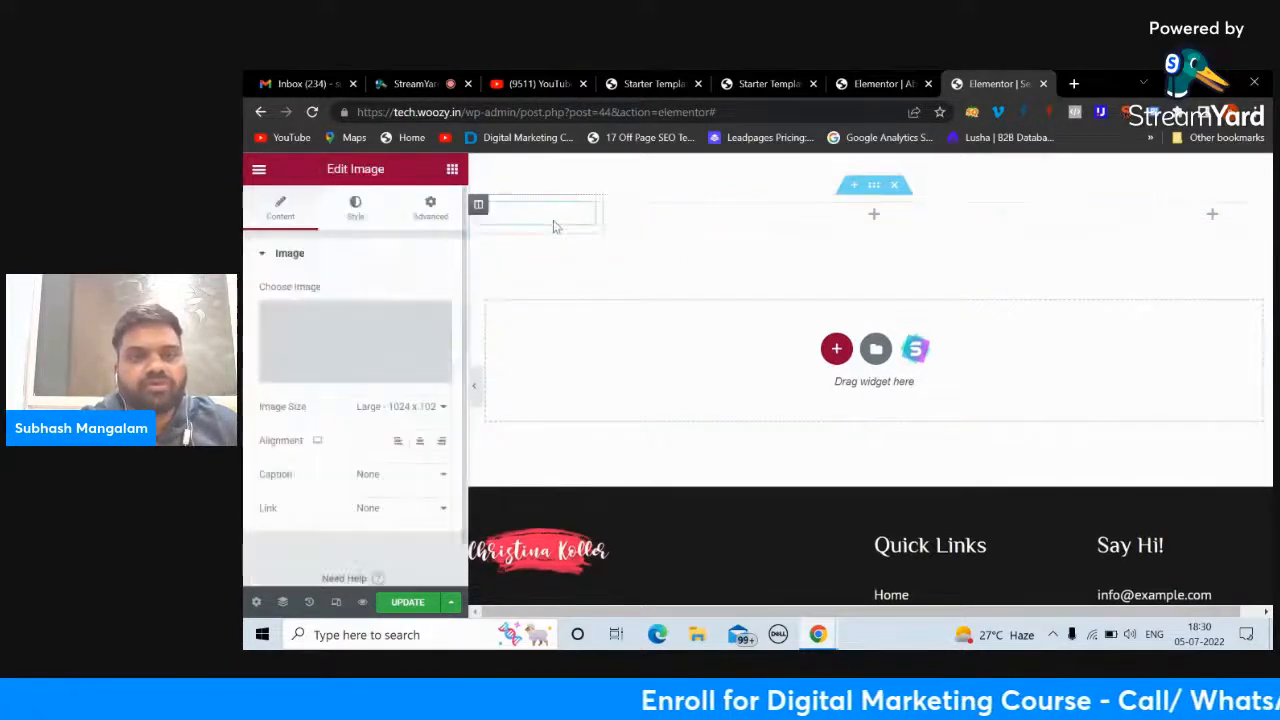
{"action": "left_click", "coordinate": [800, 213]}
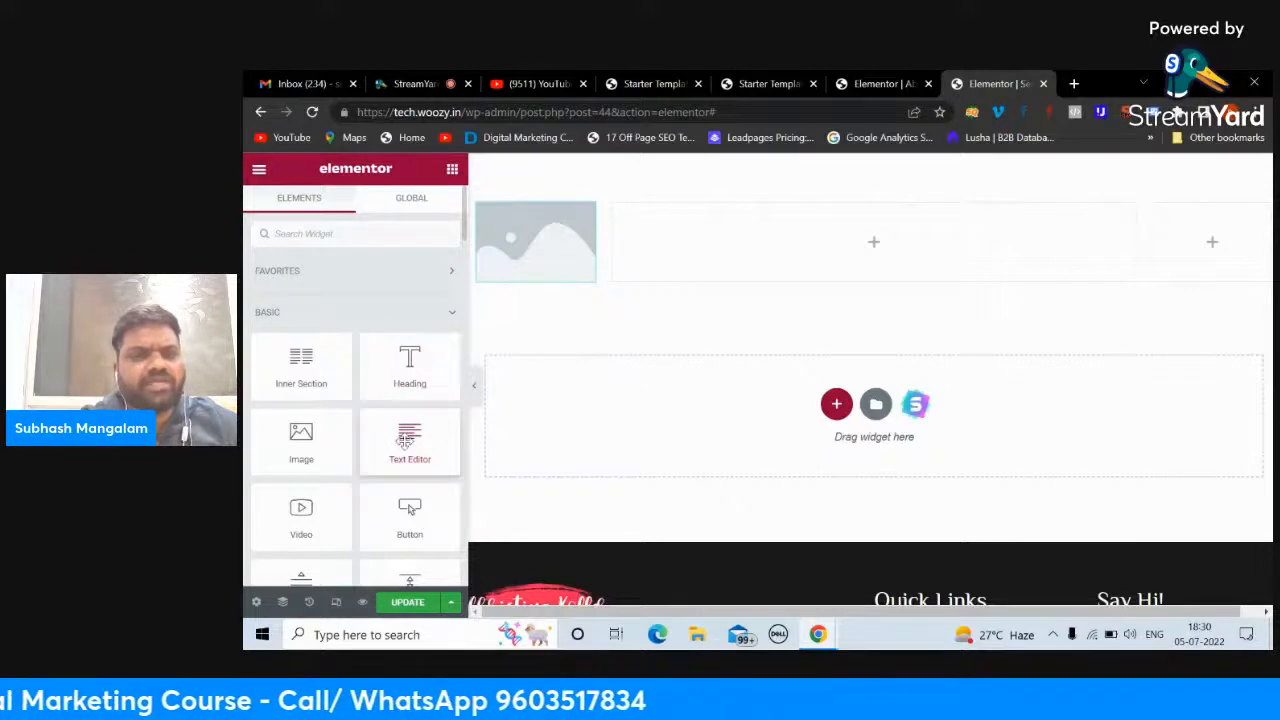
{"action": "left_click_drag", "start_coordinate": [410, 368], "coordinate": [820, 240]}
{"action": "left_click", "coordinate": [452, 168]}
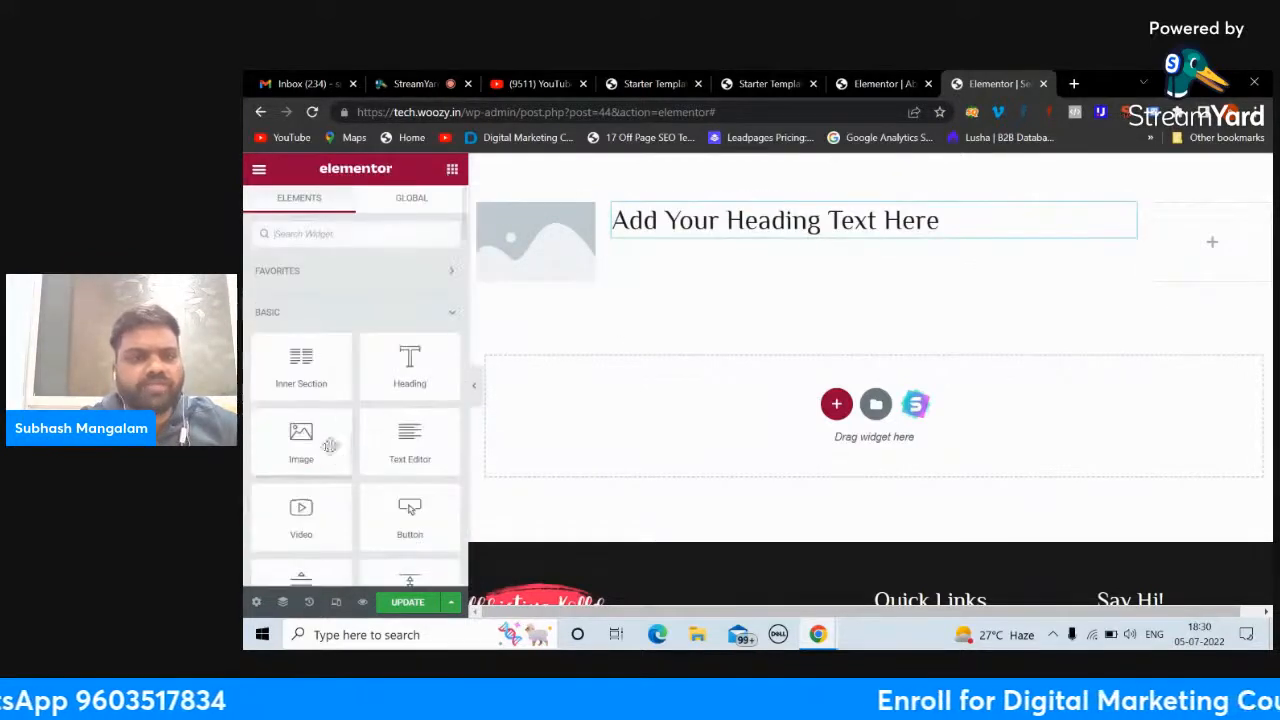
Step: Place an Image widget in the new section's third column and set the first column's image to the 25% OFF badge sale-badge-2.png
{"action": "left_click_drag", "start_coordinate": [288, 452], "coordinate": [1222, 248]}
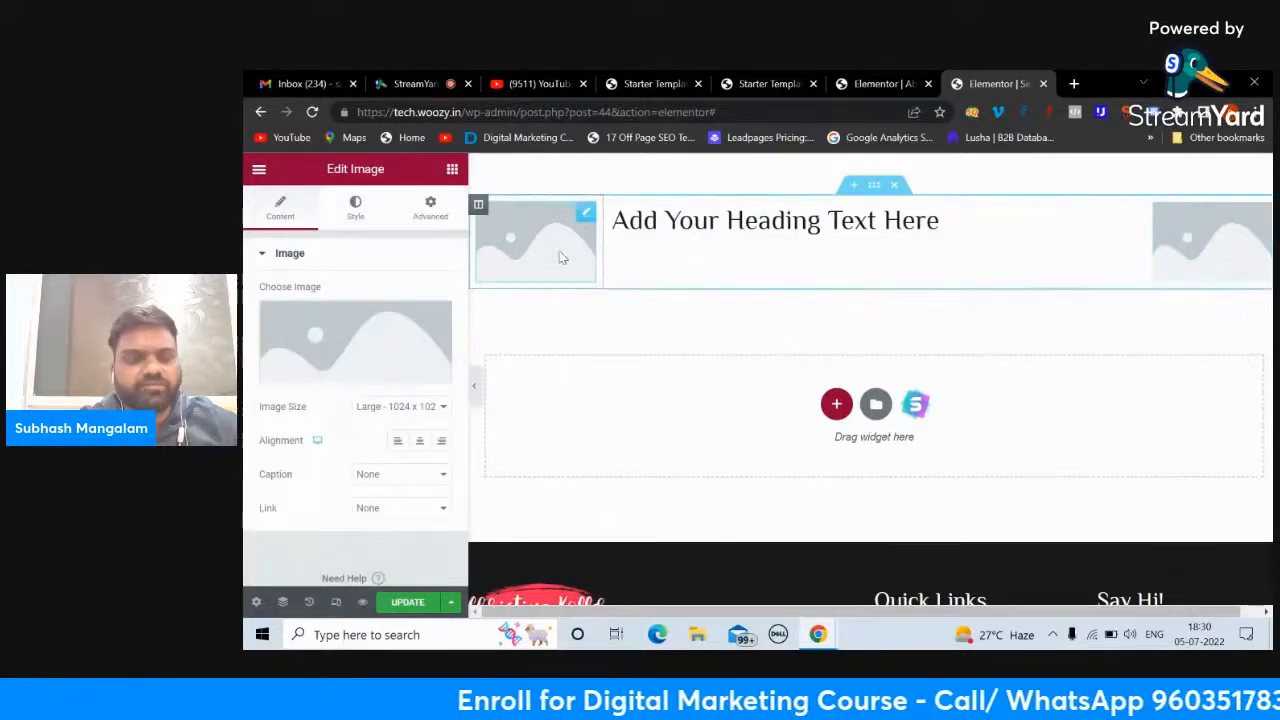
{"action": "left_click", "coordinate": [340, 374]}
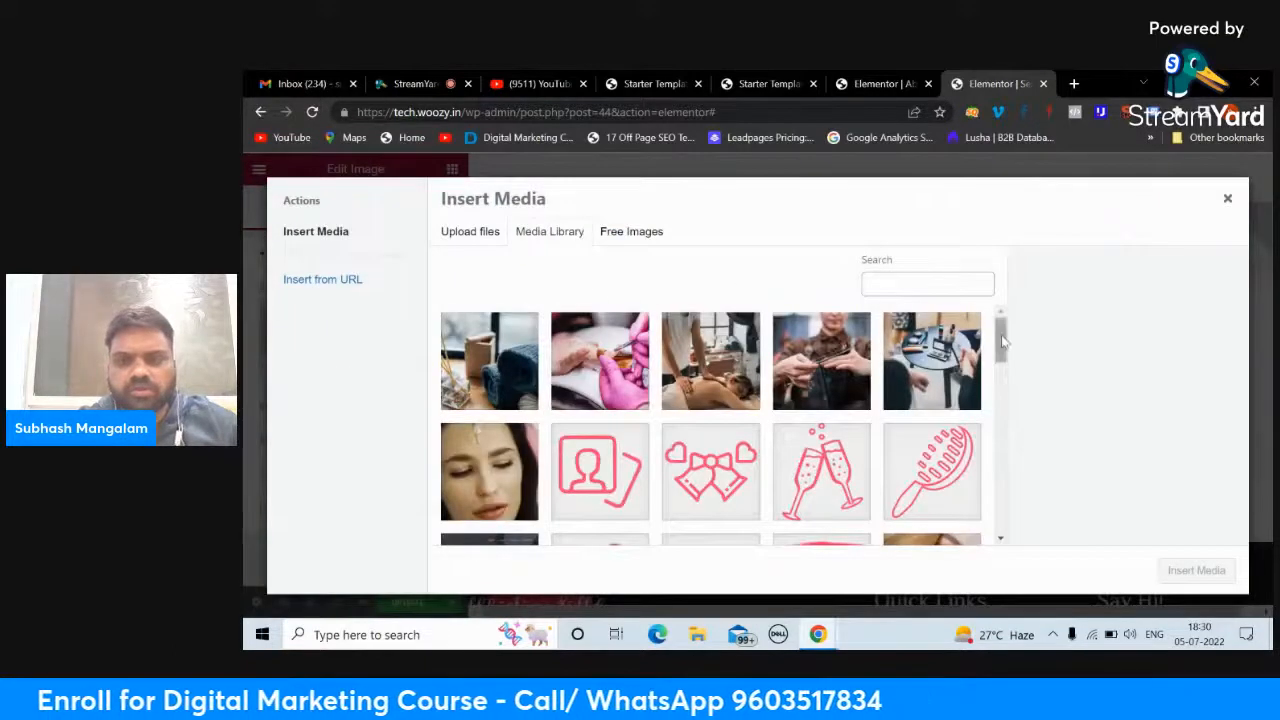
{"action": "left_click_drag", "start_coordinate": [1003, 343], "coordinate": [1008, 463]}
{"action": "left_click", "coordinate": [962, 477]}
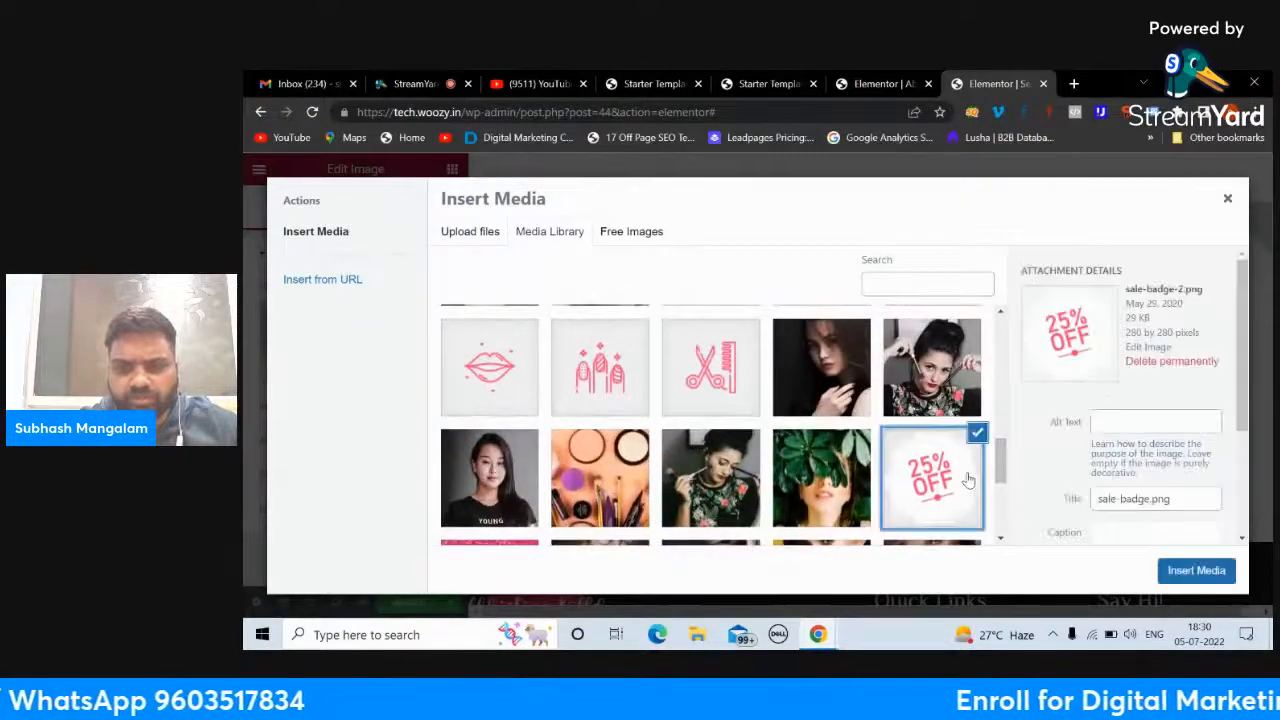
{"action": "left_click", "coordinate": [1169, 572]}
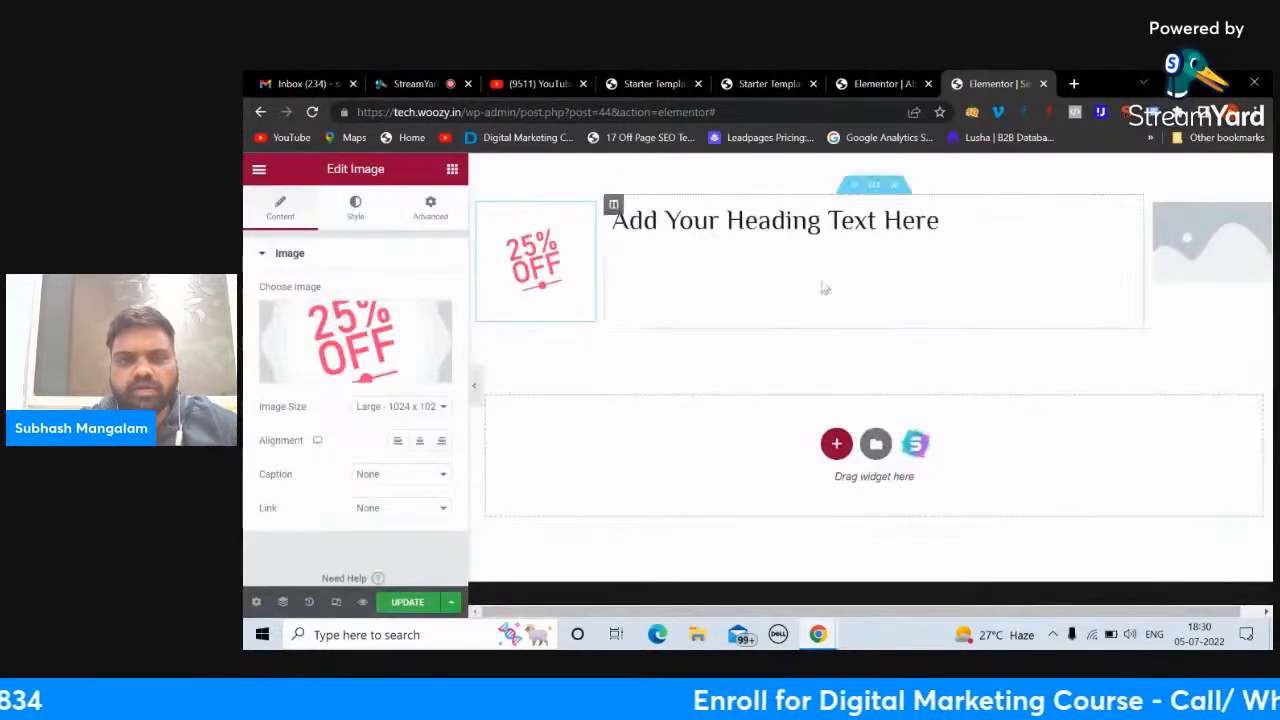
Step: Change the new section's heading to "Book Your Appointment Now And Get 25% Off", matching the pink banner's title, and center it
{"action": "left_click", "coordinate": [815, 236]}
{"action": "scroll", "coordinate": [815, 236], "scroll_direction": "up", "scroll_amount": 15}
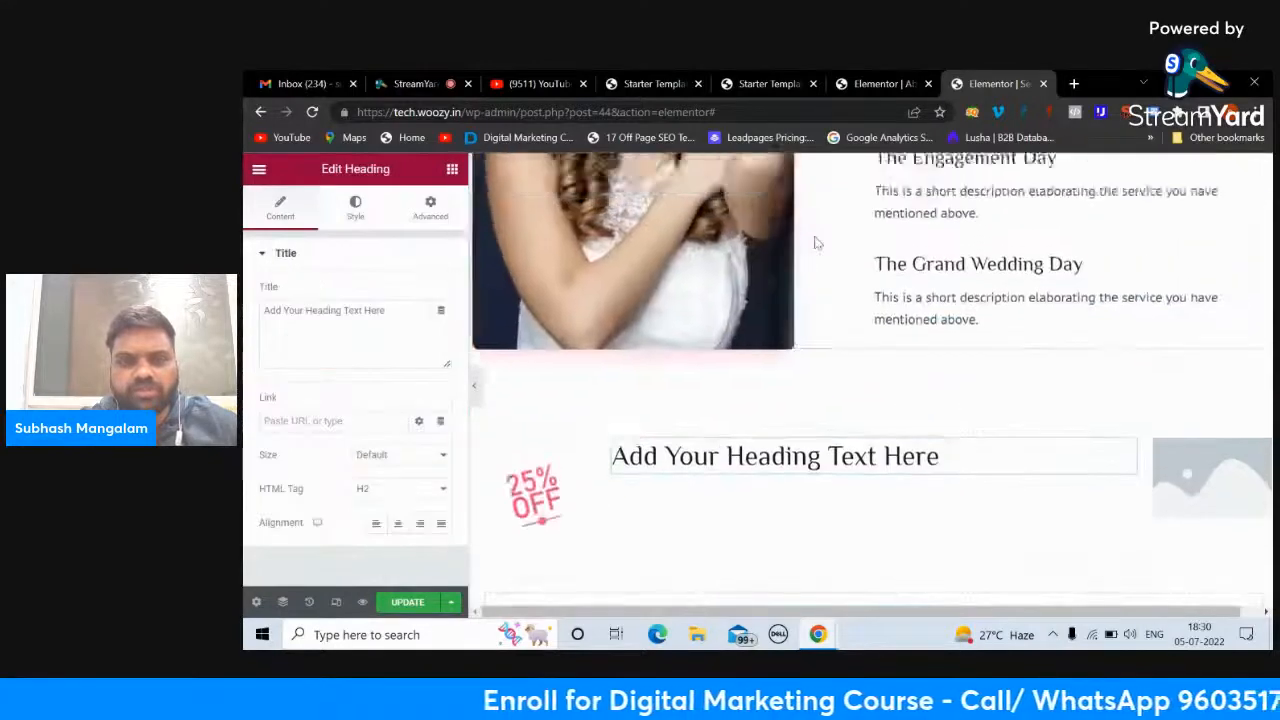
{"action": "scroll", "coordinate": [815, 236], "scroll_direction": "down", "scroll_amount": 1}
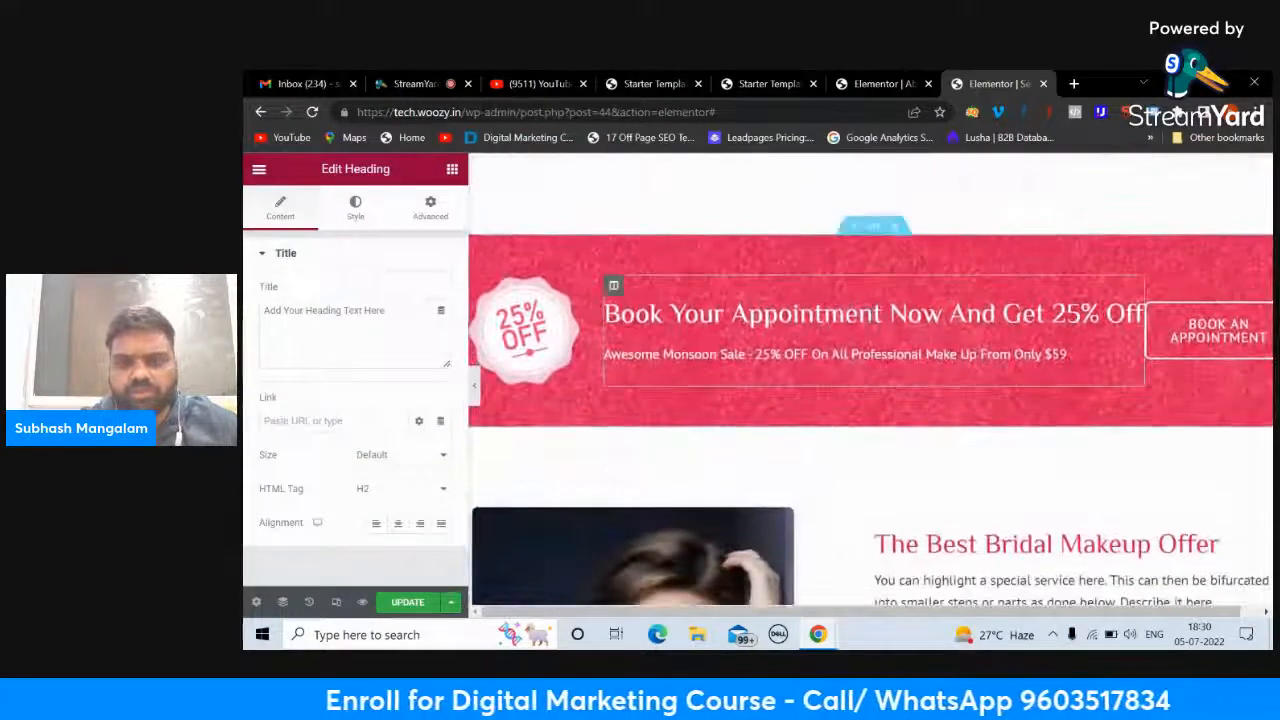
{"action": "left_click", "coordinate": [868, 318]}
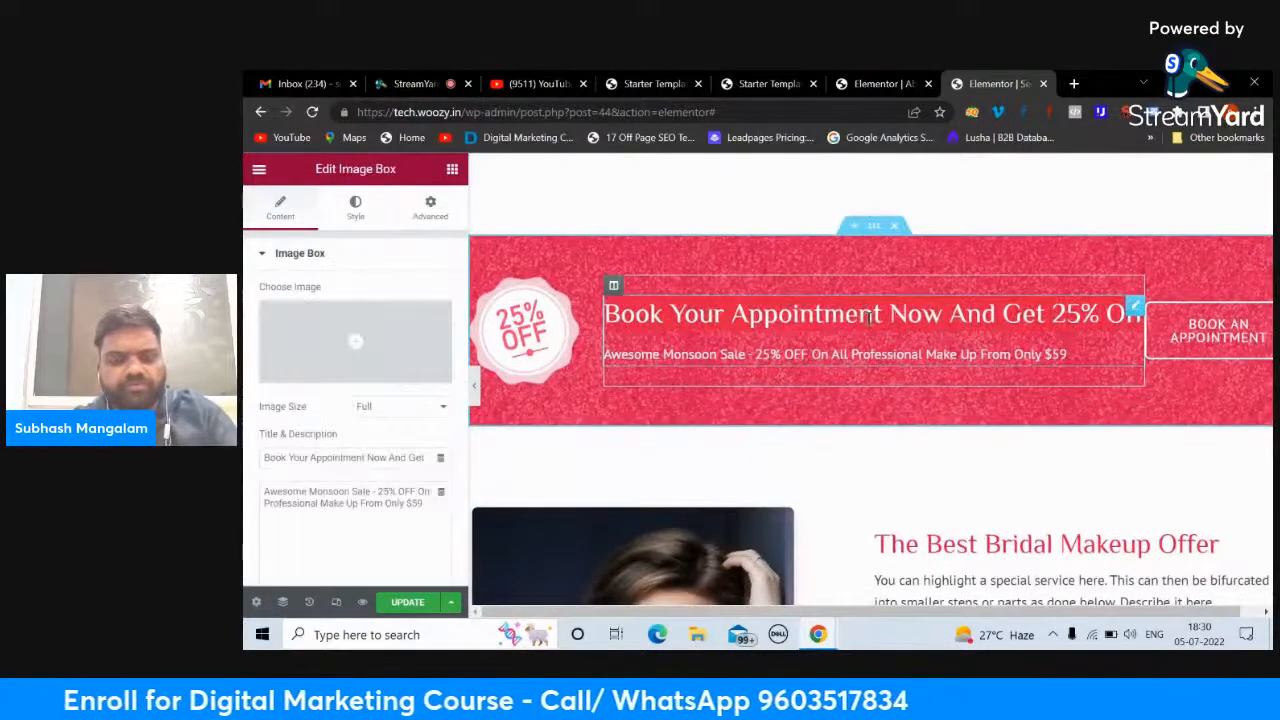
{"action": "scroll", "coordinate": [809, 389], "scroll_direction": "down", "scroll_amount": 15}
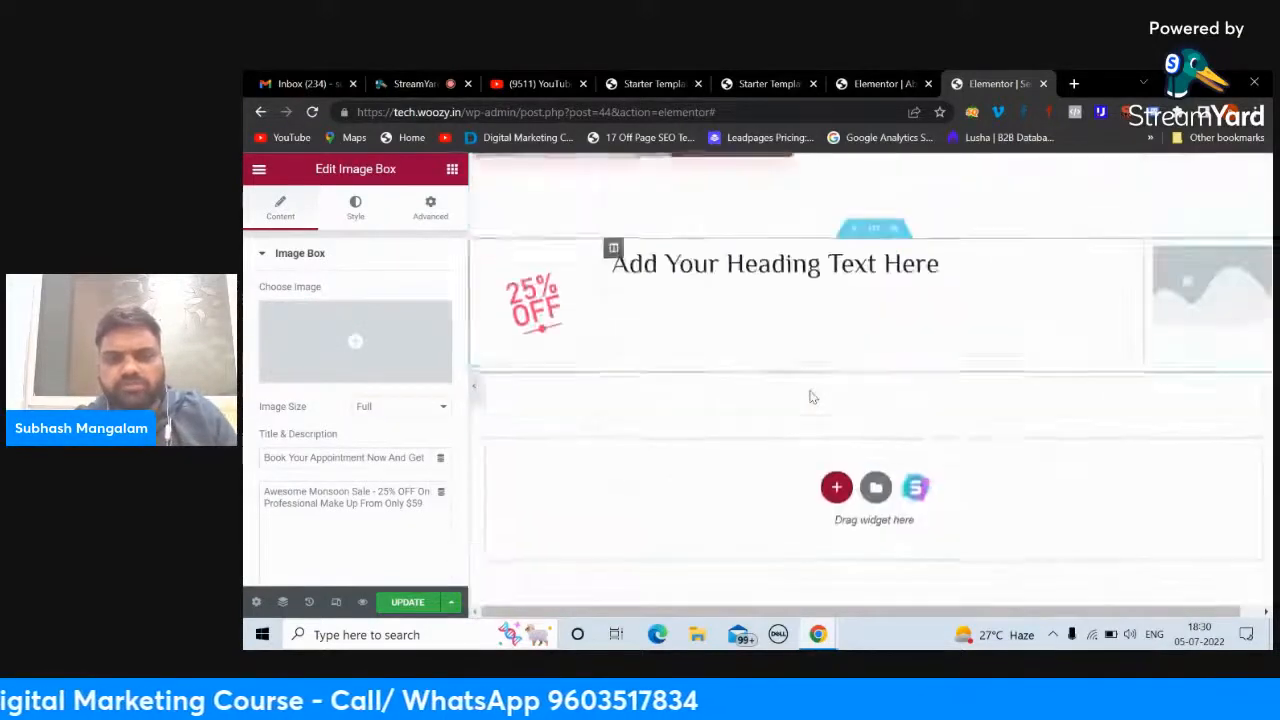
{"action": "left_click", "coordinate": [760, 262]}
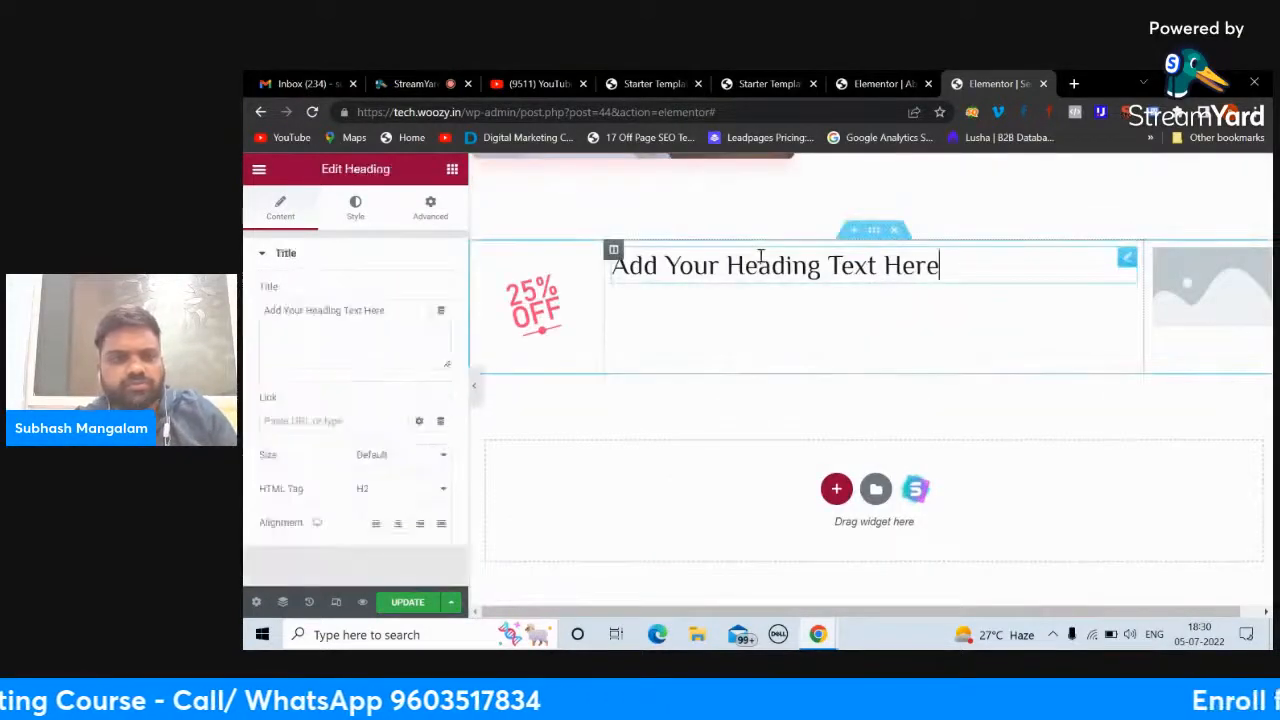
{"action": "triple_click", "coordinate": [393, 314]}
{"action": "type", "text": "Book Your Appointment Now And Get 25% Off"}
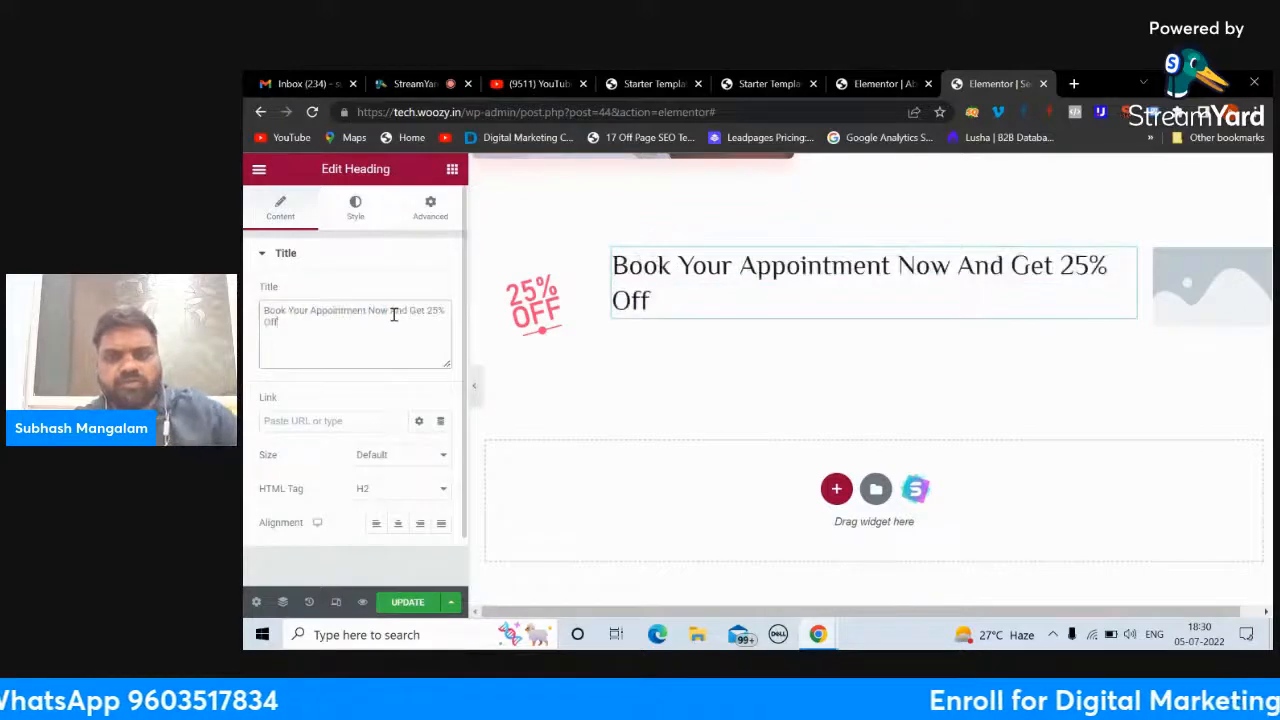
{"action": "left_click", "coordinate": [397, 526]}
Step: Delete the new section's third column together with its placeholder Image widget
{"action": "scroll", "coordinate": [783, 288], "scroll_direction": "up", "scroll_amount": 11}
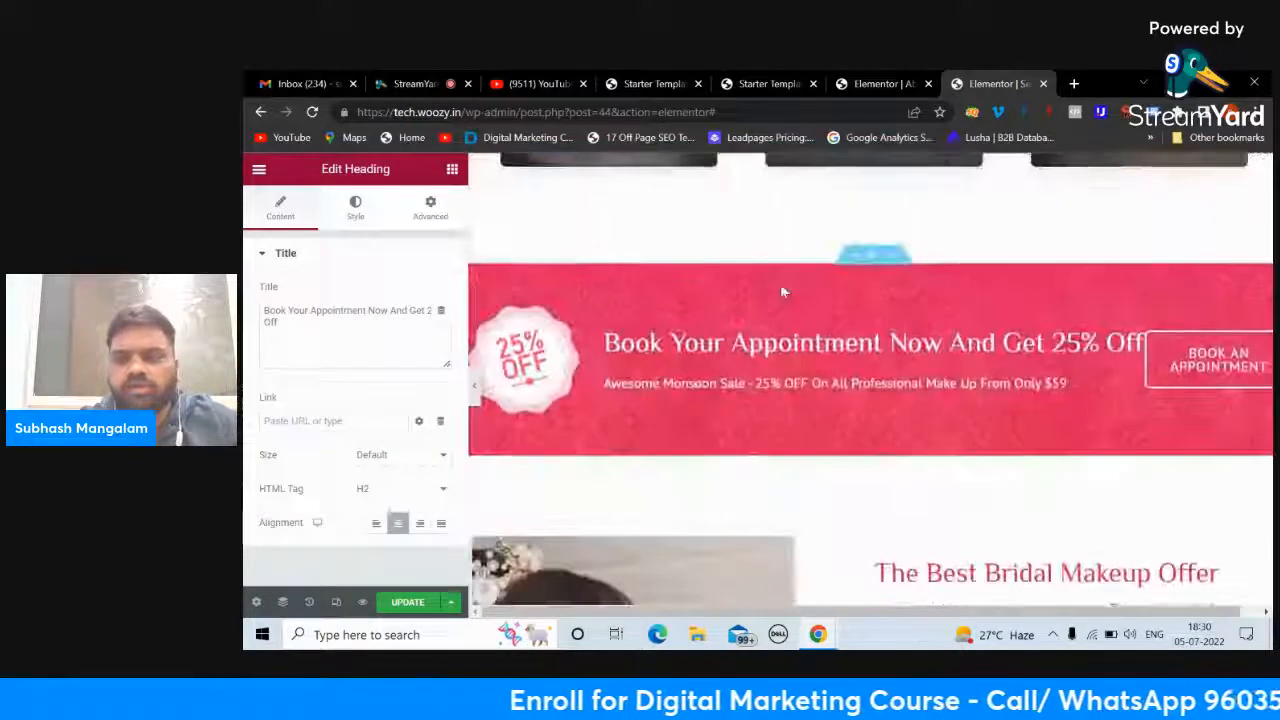
{"action": "scroll", "coordinate": [783, 290], "scroll_direction": "down", "scroll_amount": 3}
{"action": "scroll", "coordinate": [784, 294], "scroll_direction": "down", "scroll_amount": 6}
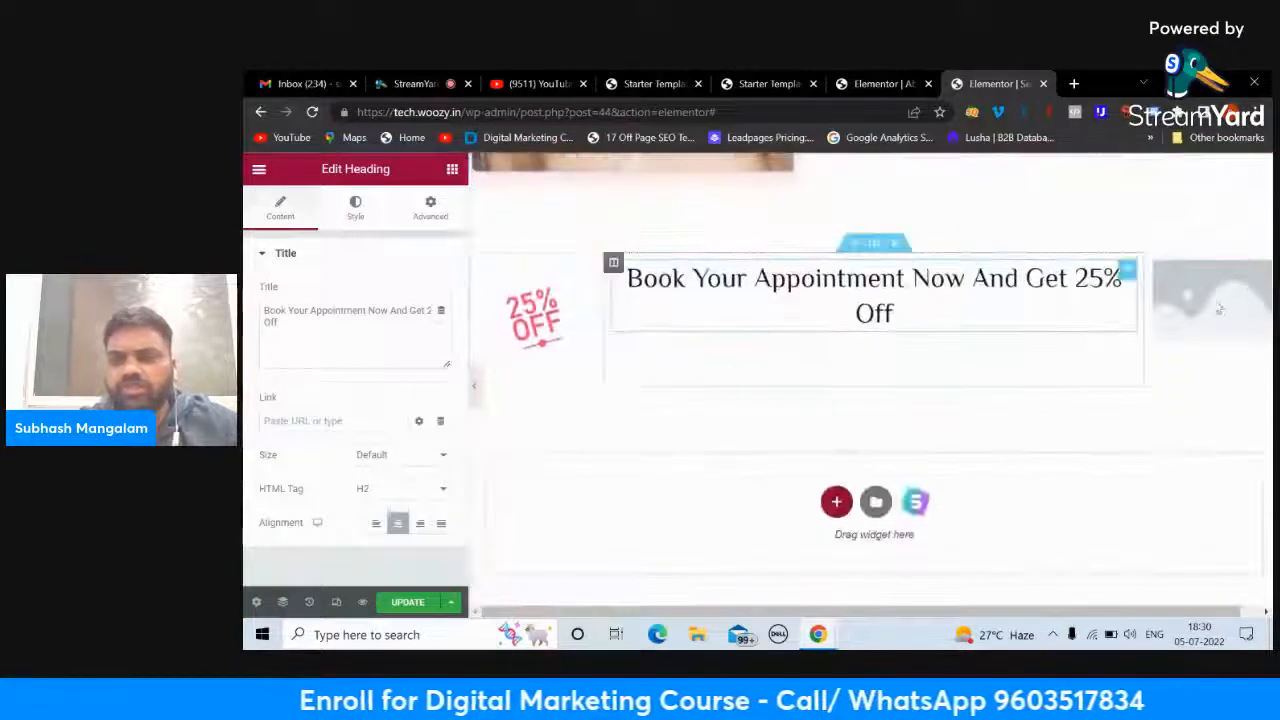
{"action": "left_click", "coordinate": [1220, 307]}
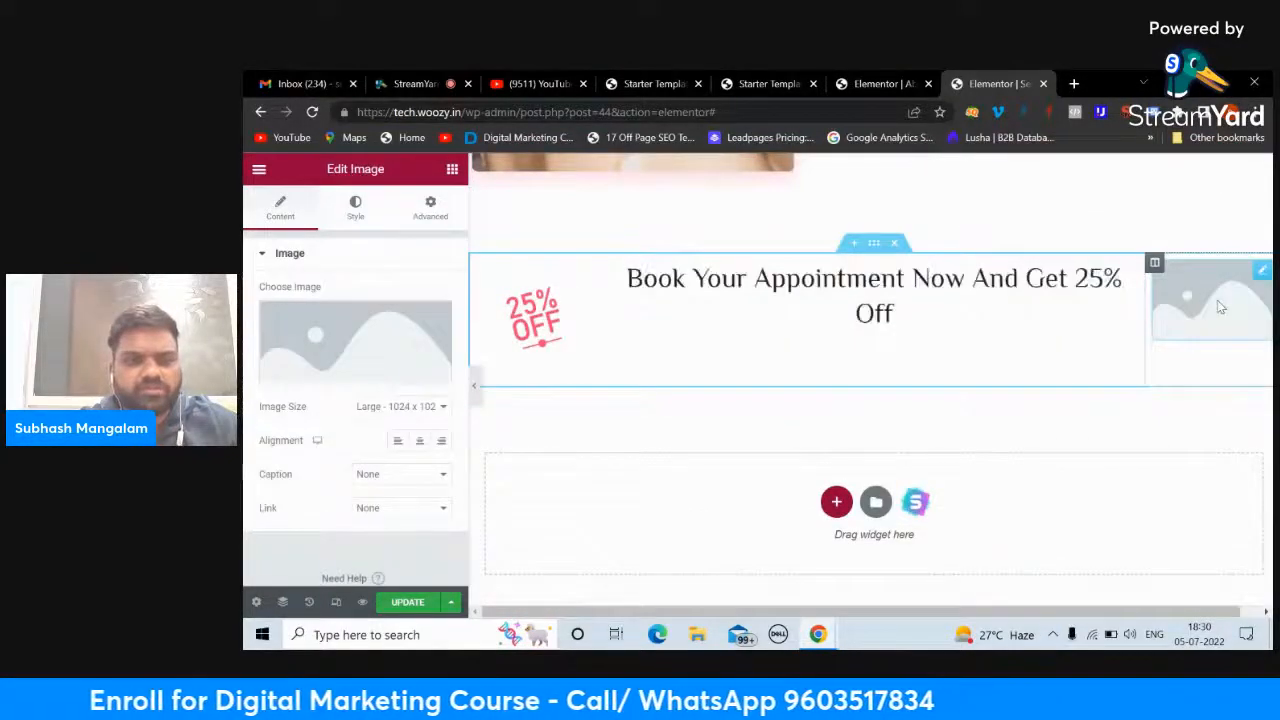
{"action": "right_click", "coordinate": [1155, 265]}
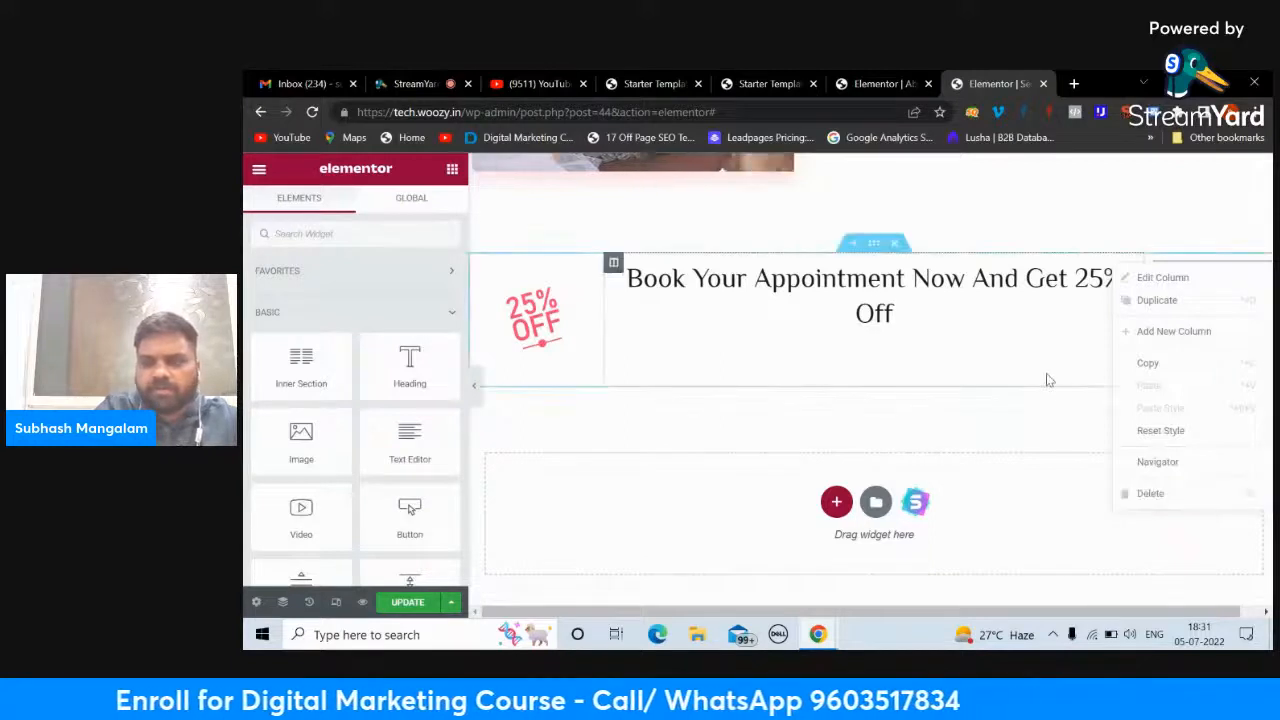
{"action": "left_click", "coordinate": [1140, 495]}
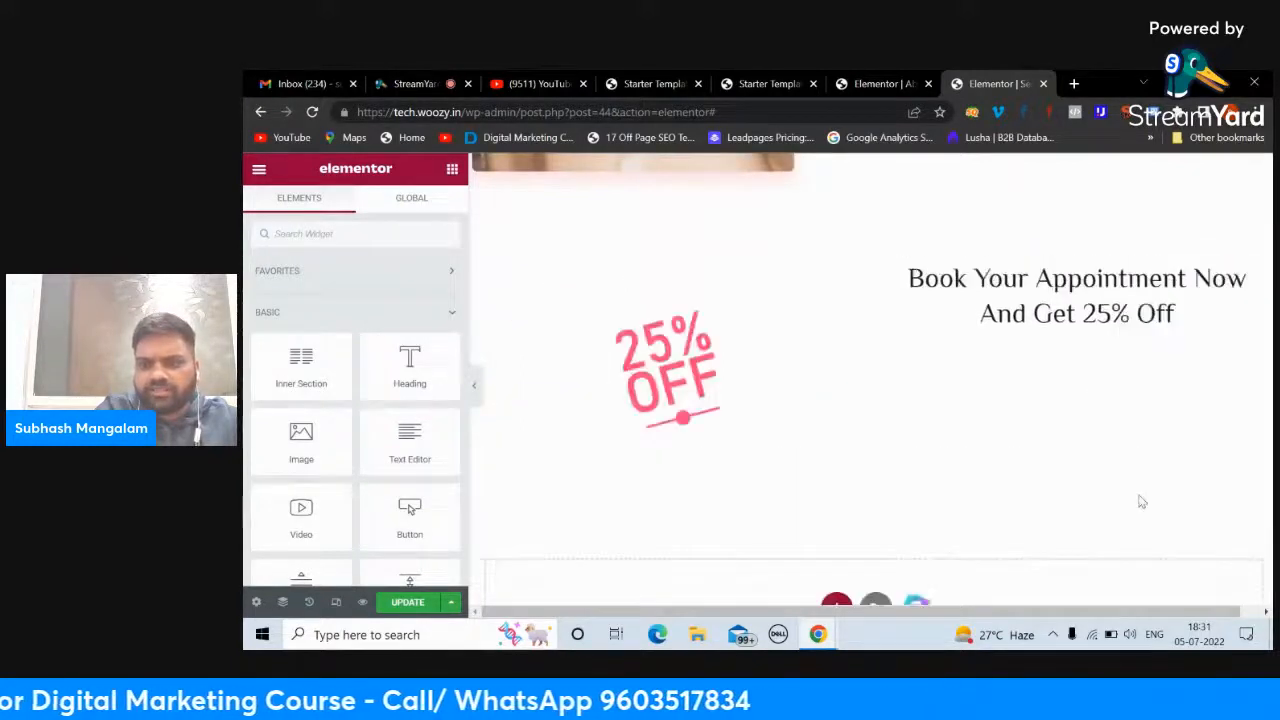
Step: Add an empty column after the heading column and widen the heading column at the new column's expense
{"action": "right_click", "coordinate": [1166, 317]}
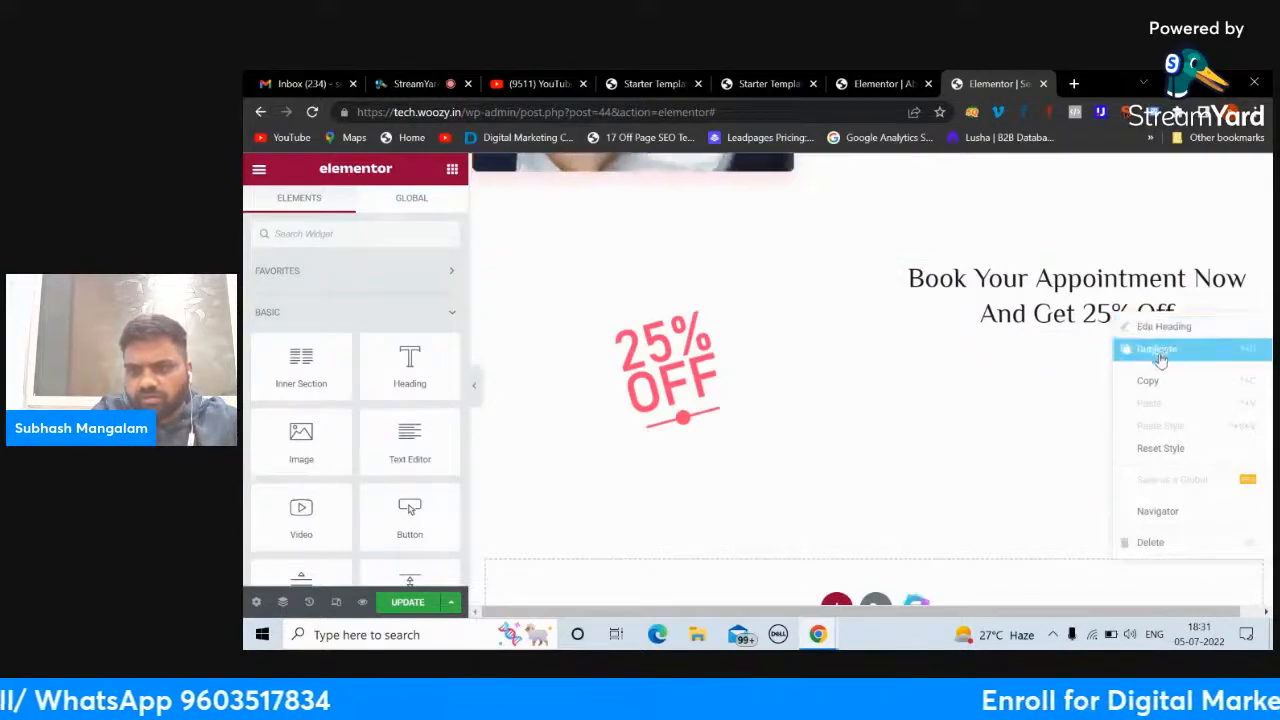
{"action": "left_click", "coordinate": [1012, 398]}
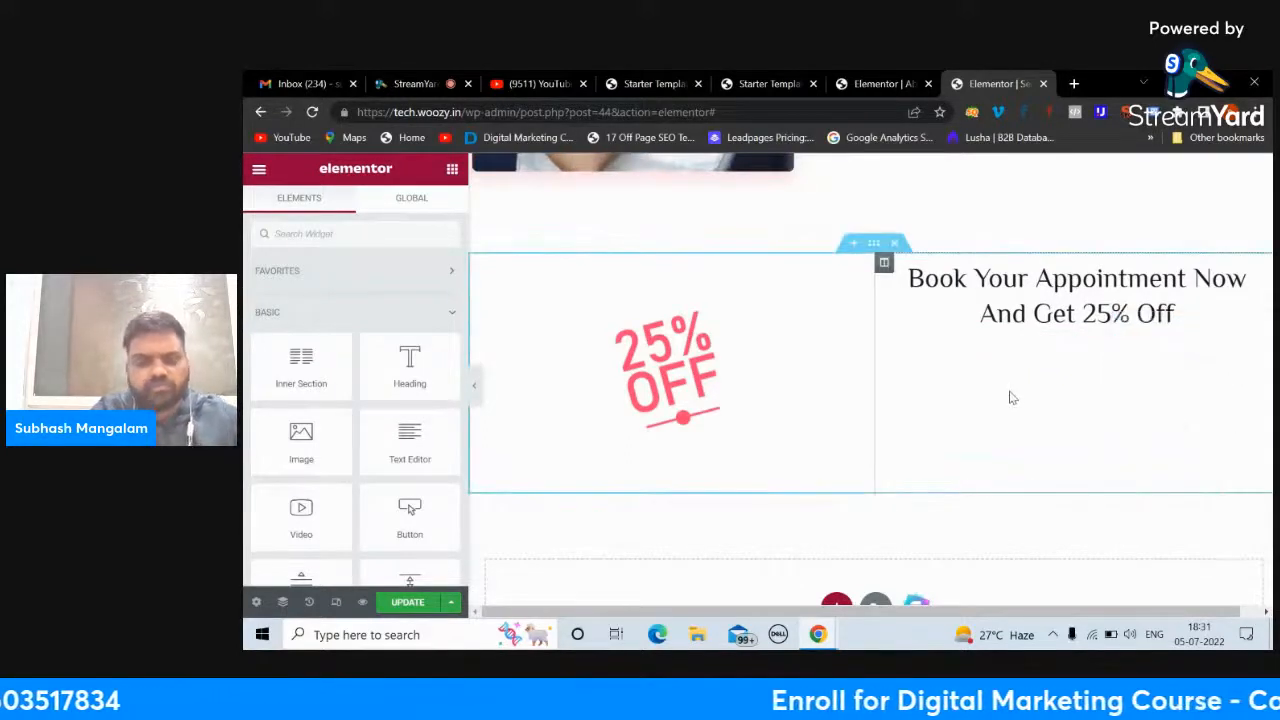
{"action": "right_click", "coordinate": [1012, 398]}
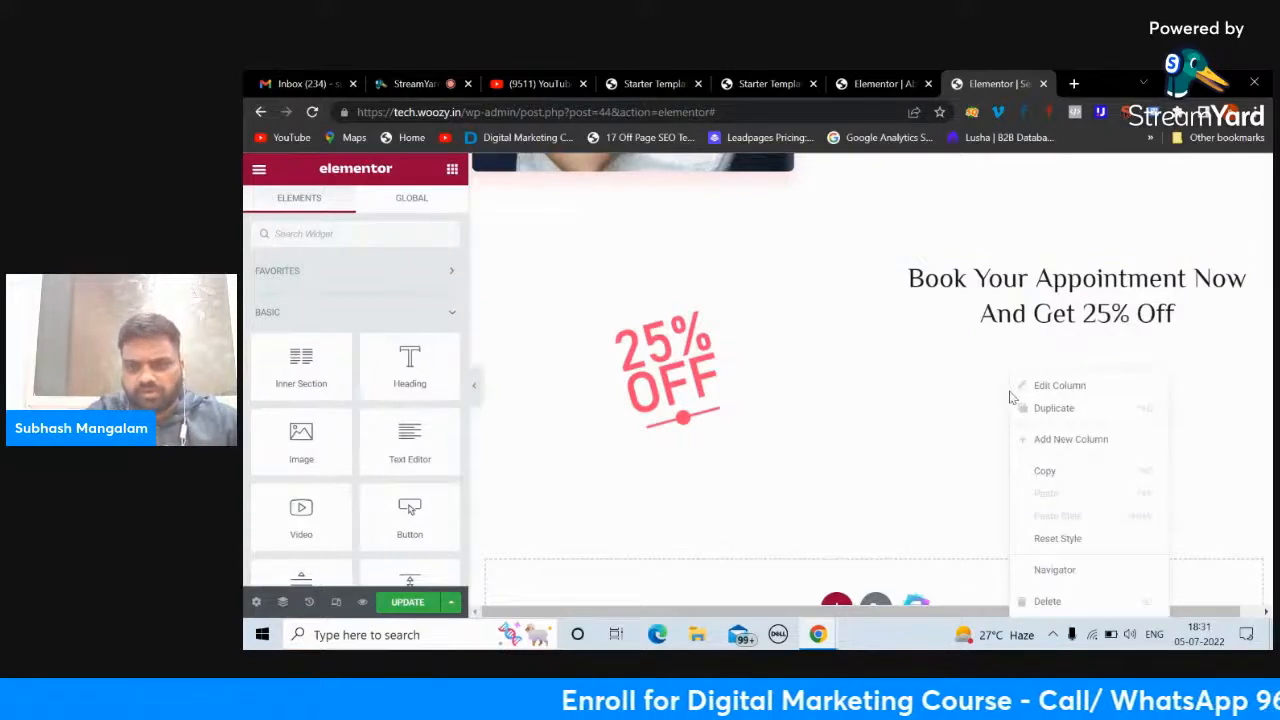
{"action": "left_click", "coordinate": [1040, 439]}
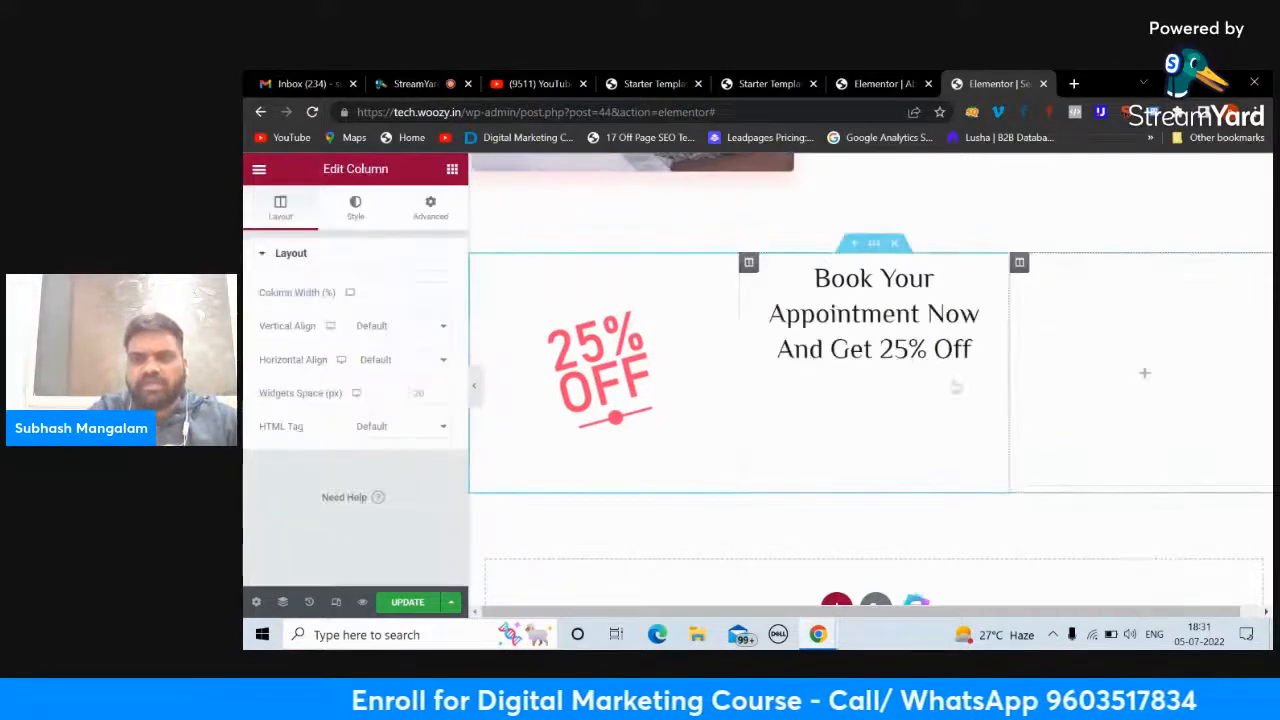
{"action": "left_click", "coordinate": [268, 258]}
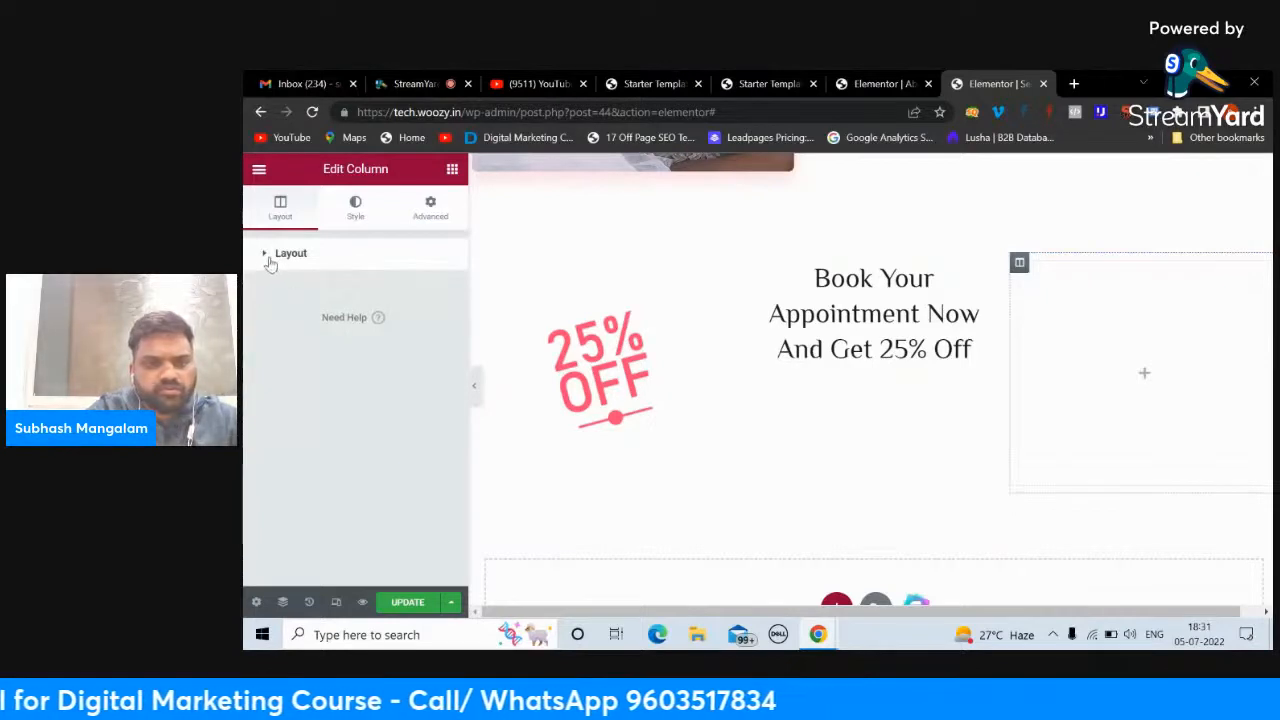
{"action": "left_click", "coordinate": [270, 258]}
{"action": "left_click", "coordinate": [869, 352]}
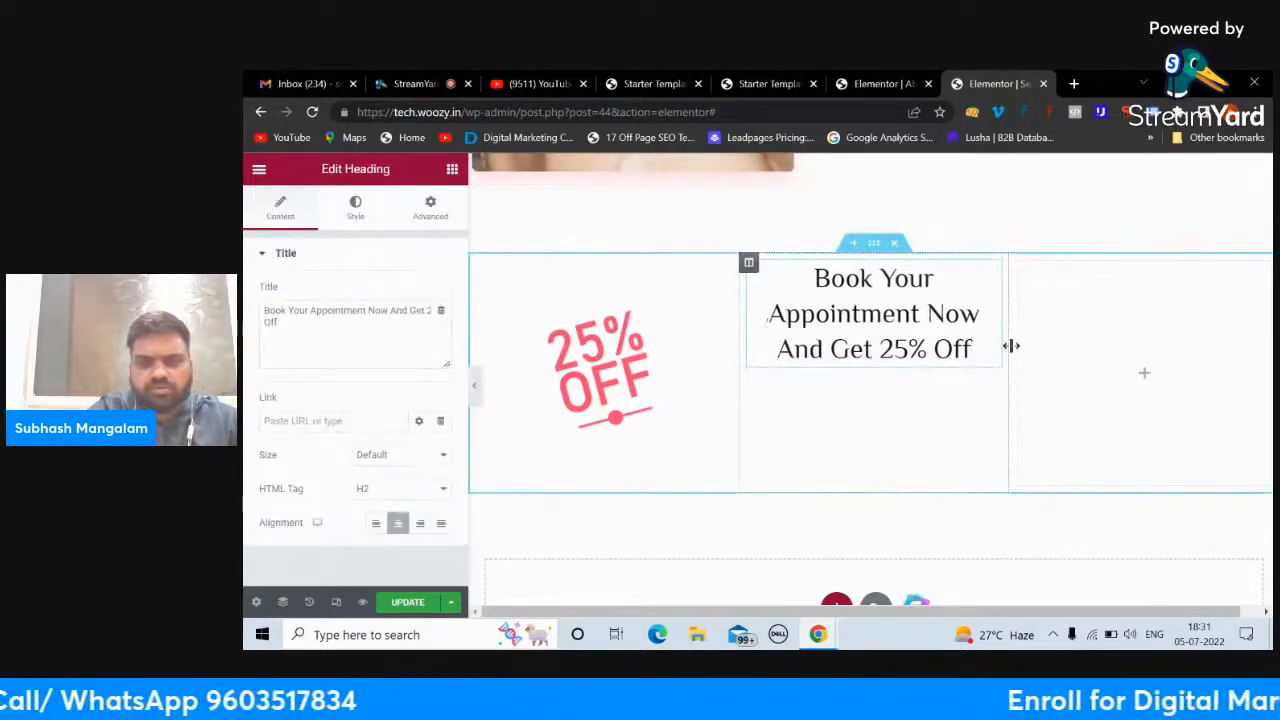
{"action": "left_click_drag", "start_coordinate": [1011, 346], "coordinate": [1131, 343]}
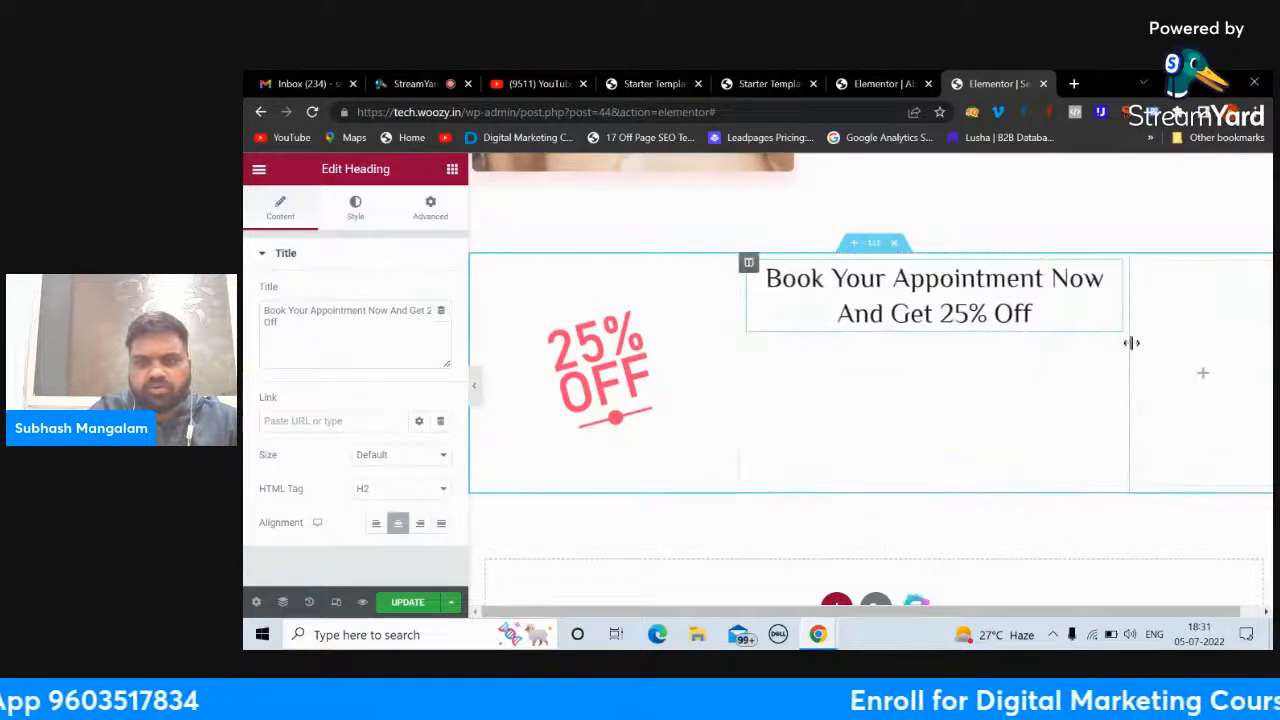
Step: Place a Button widget in the new third column and set its text to "BOOK AN APPOINTMENT"
{"action": "left_click", "coordinate": [1203, 373]}
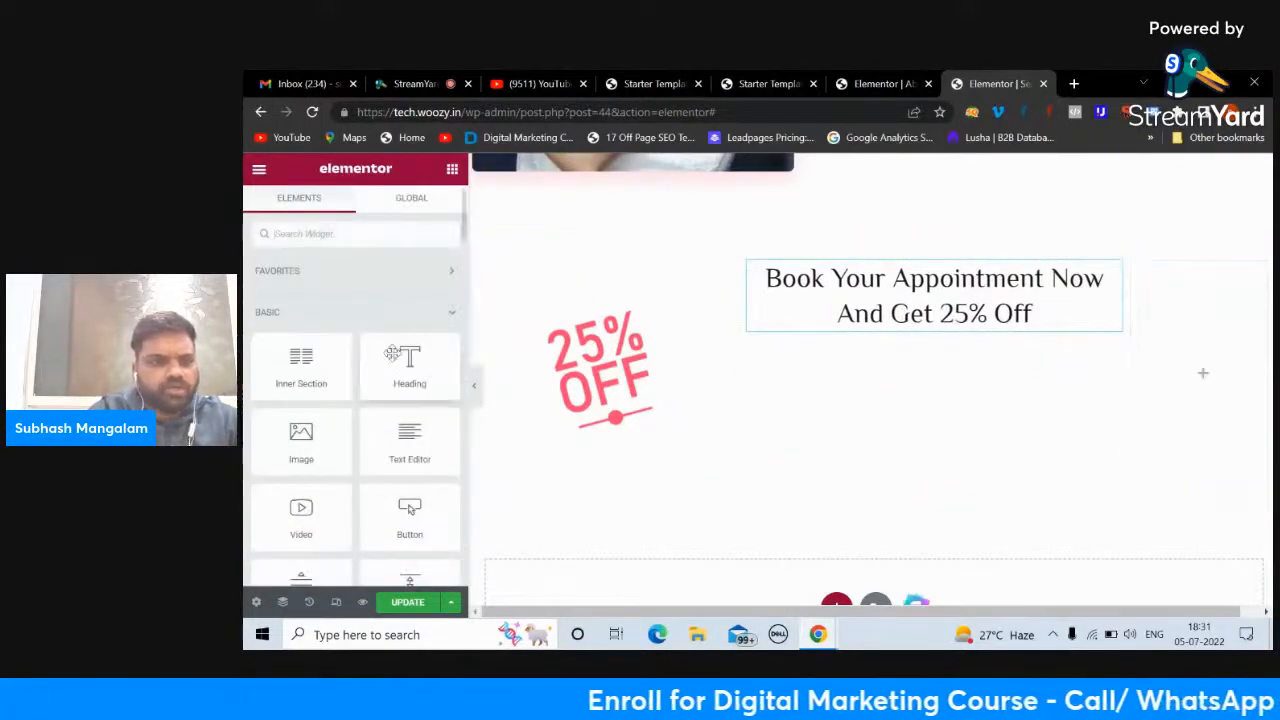
{"action": "left_click_drag", "start_coordinate": [410, 512], "coordinate": [1218, 371]}
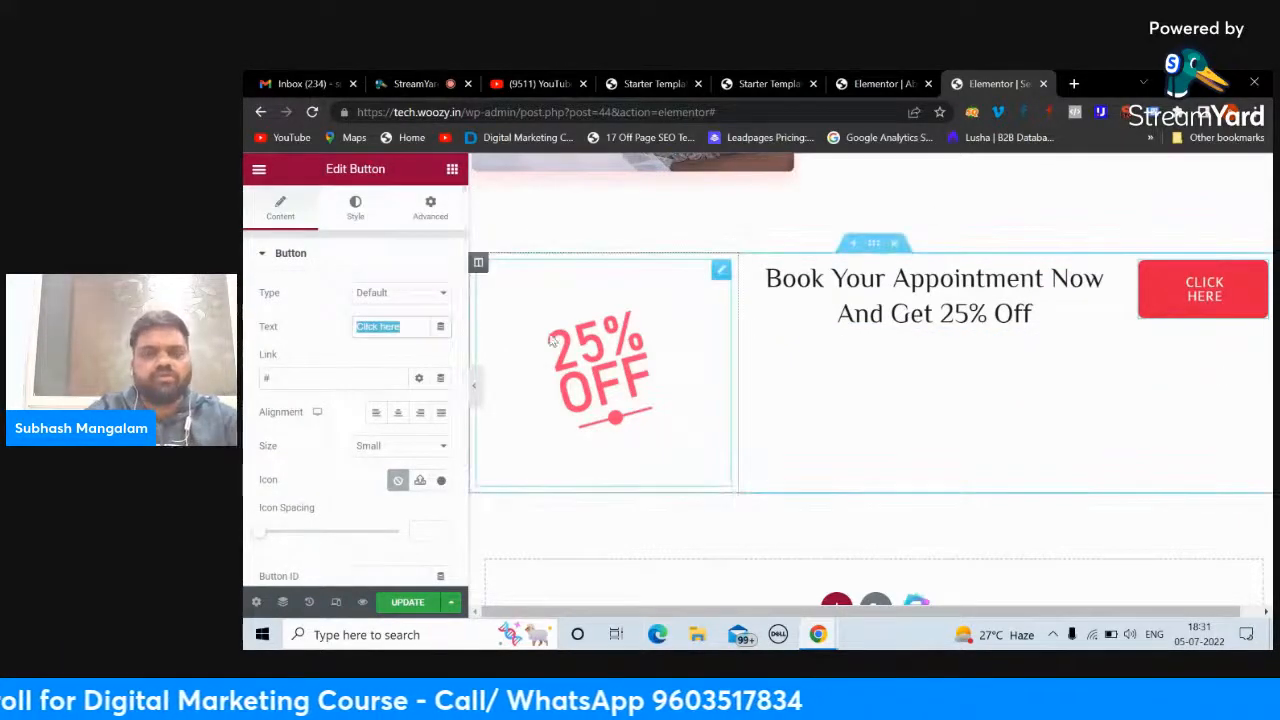
{"action": "scroll", "coordinate": [718, 355], "scroll_direction": "up", "scroll_amount": 10}
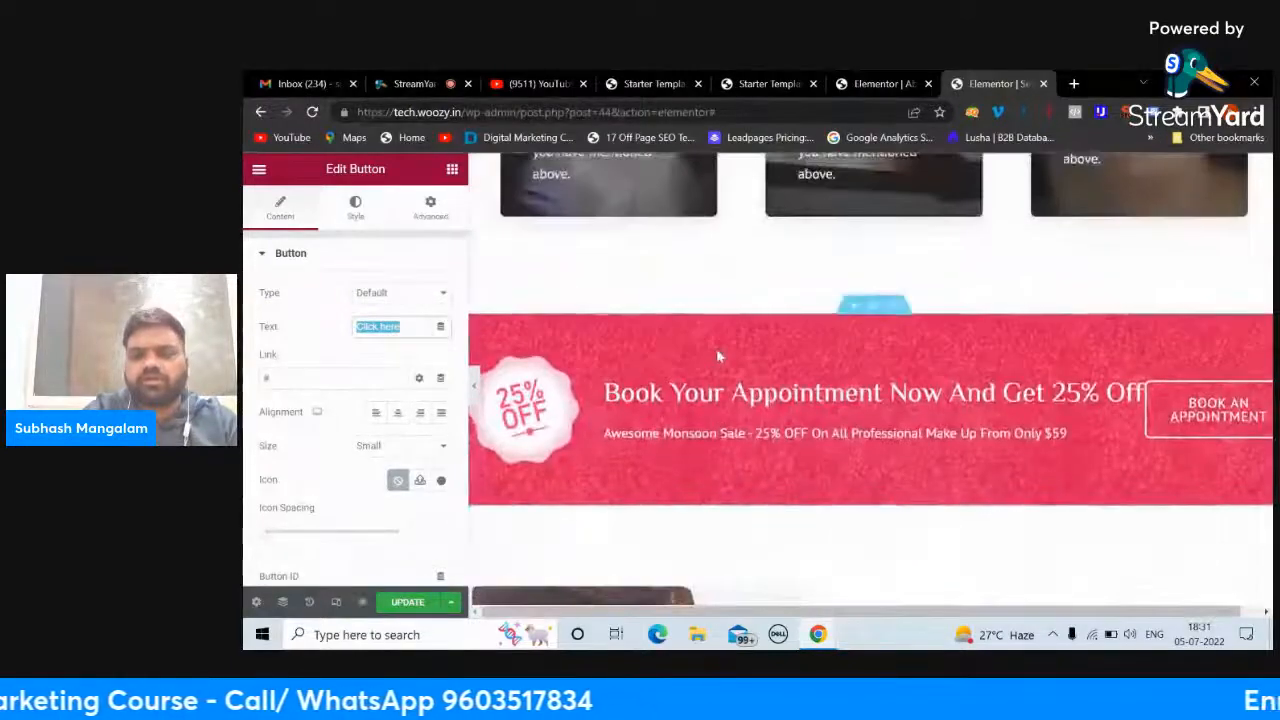
{"action": "scroll", "coordinate": [718, 355], "scroll_direction": "down", "scroll_amount": 3}
{"action": "scroll", "coordinate": [718, 355], "scroll_direction": "down", "scroll_amount": 5}
{"action": "type", "text": "BOOK"}
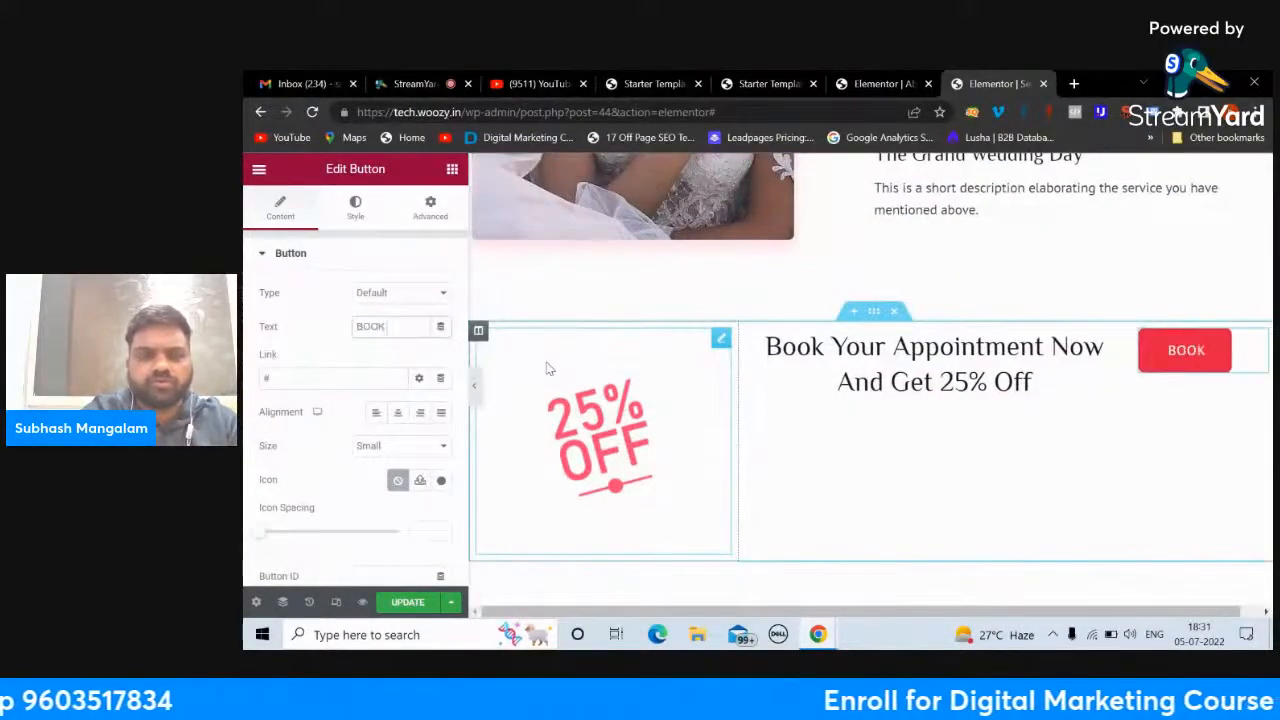
{"action": "type", "text": " AN APPO"}
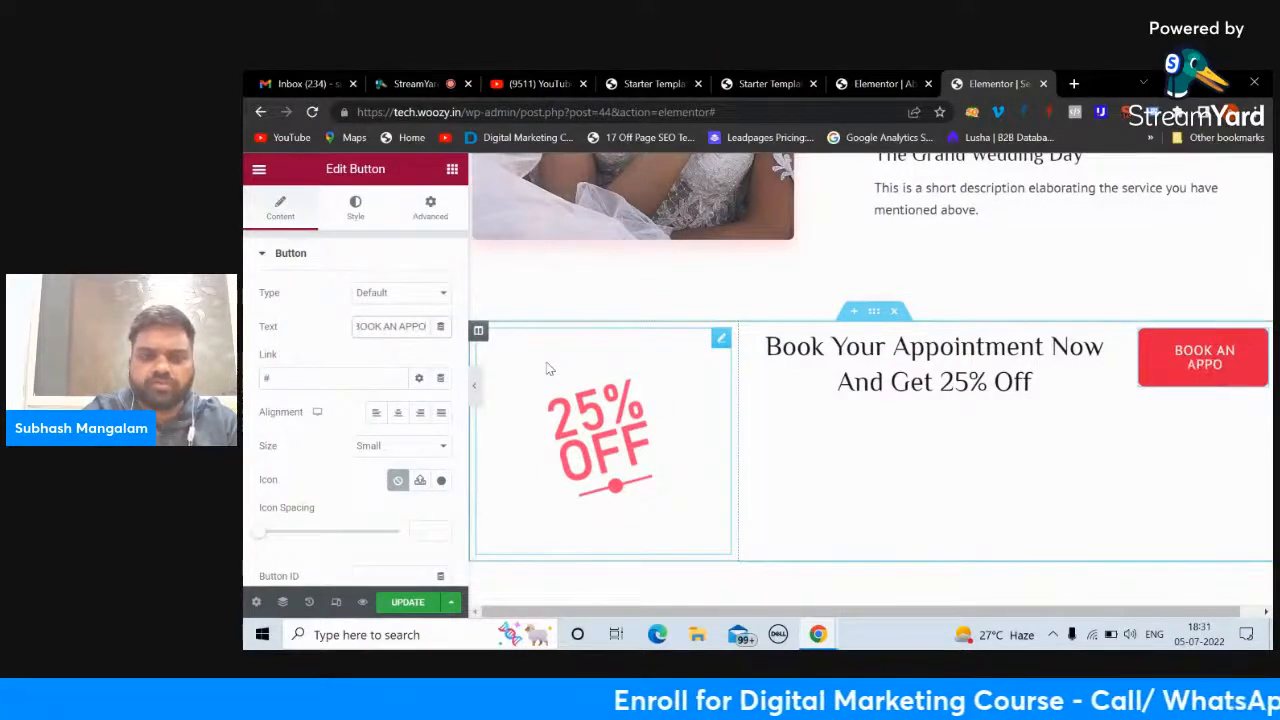
{"action": "type", "text": "INTMEN"}
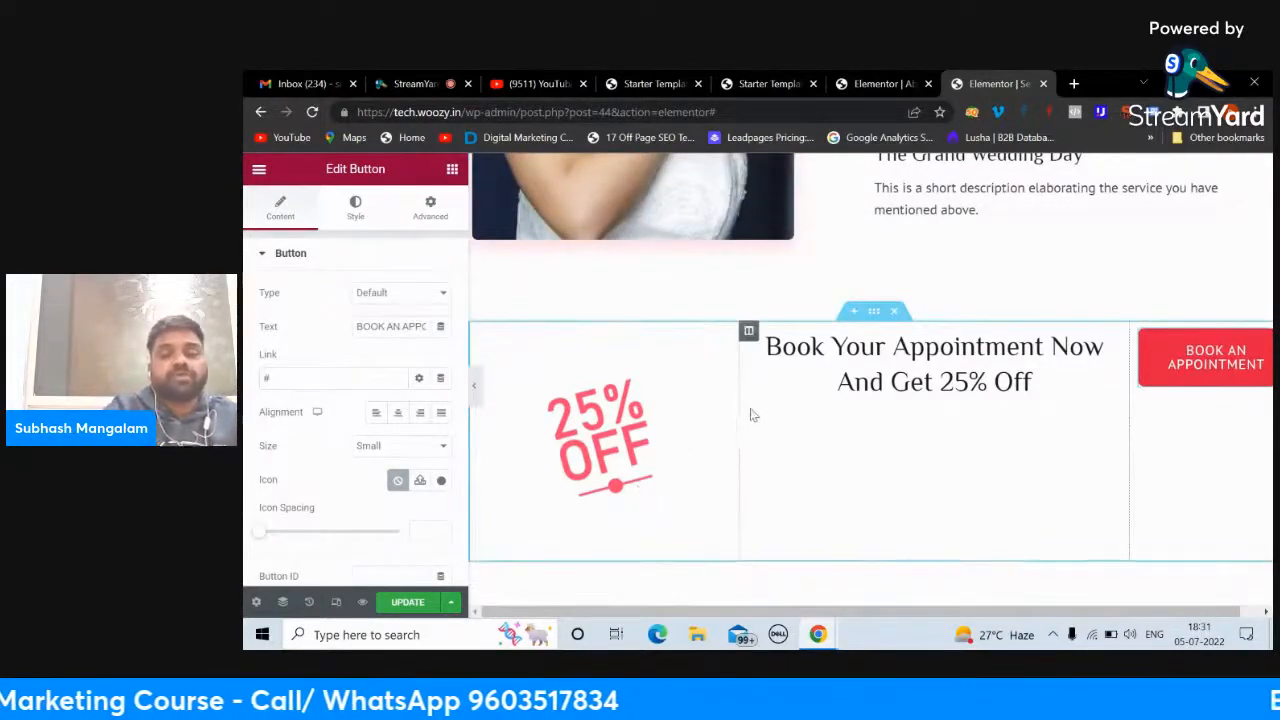
Step: Narrow the column holding the 25% OFF badge so the heading column gains the freed width
{"action": "left_click_drag", "start_coordinate": [737, 408], "coordinate": [604, 390]}
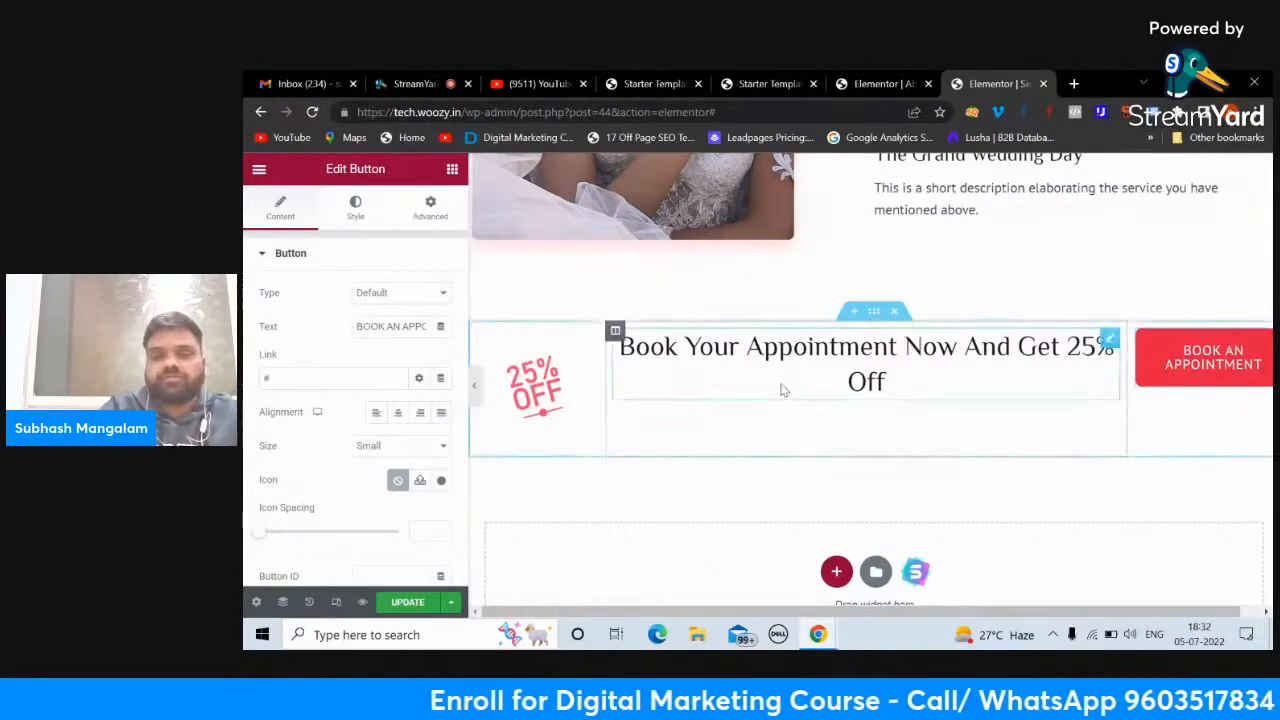
{"action": "scroll", "coordinate": [834, 429], "scroll_direction": "up", "scroll_amount": 1}
{"action": "scroll", "coordinate": [834, 424], "scroll_direction": "up", "scroll_amount": 10}
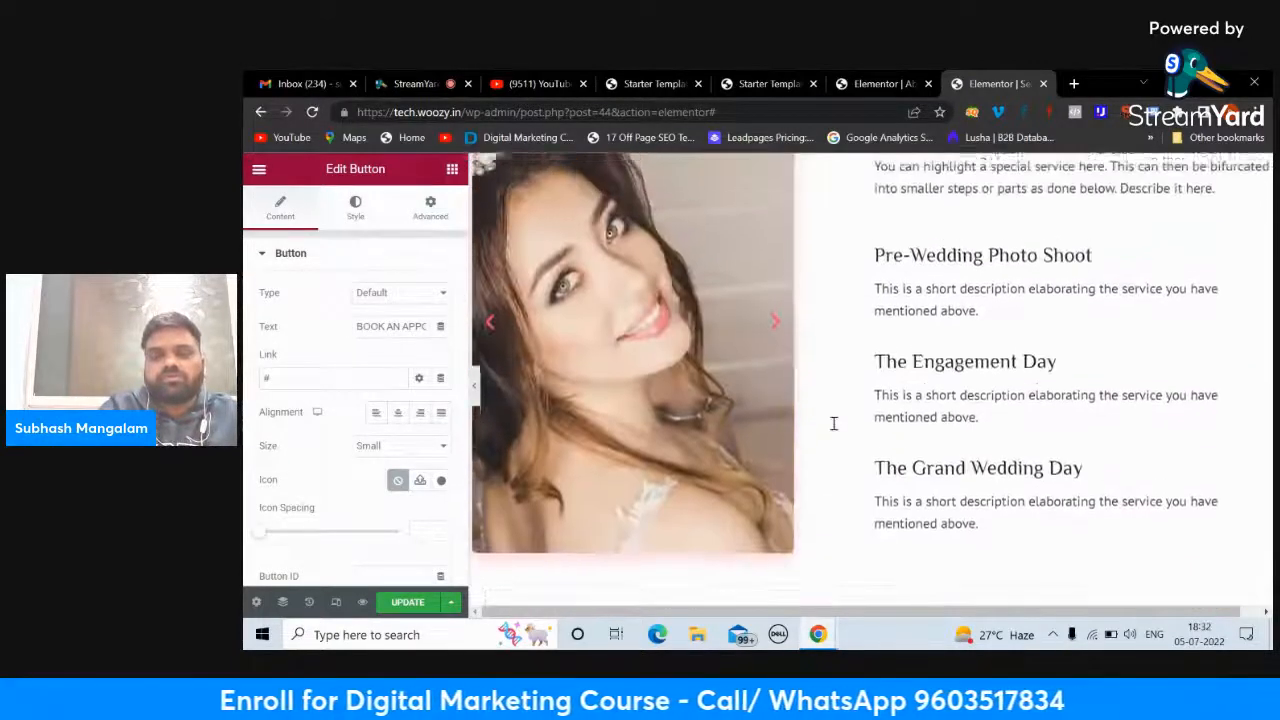
{"action": "scroll", "coordinate": [750, 398], "scroll_direction": "down", "scroll_amount": 8}
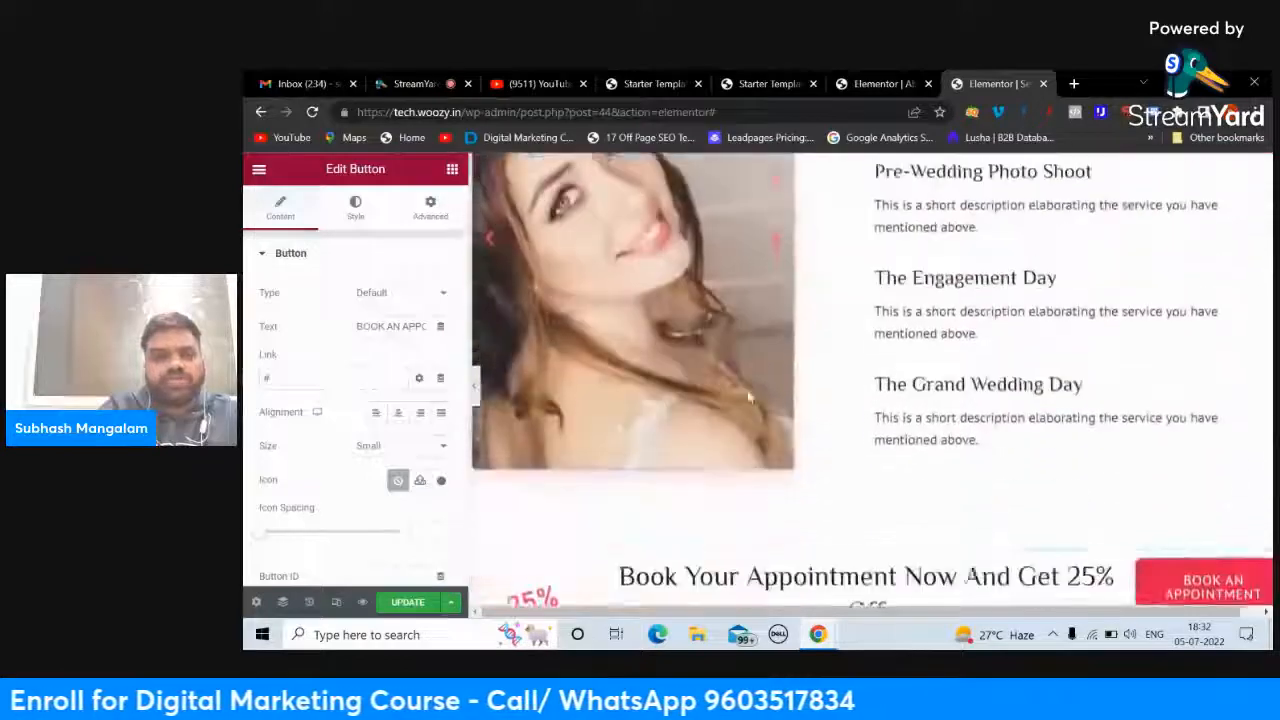
{"action": "left_click", "coordinate": [356, 204]}
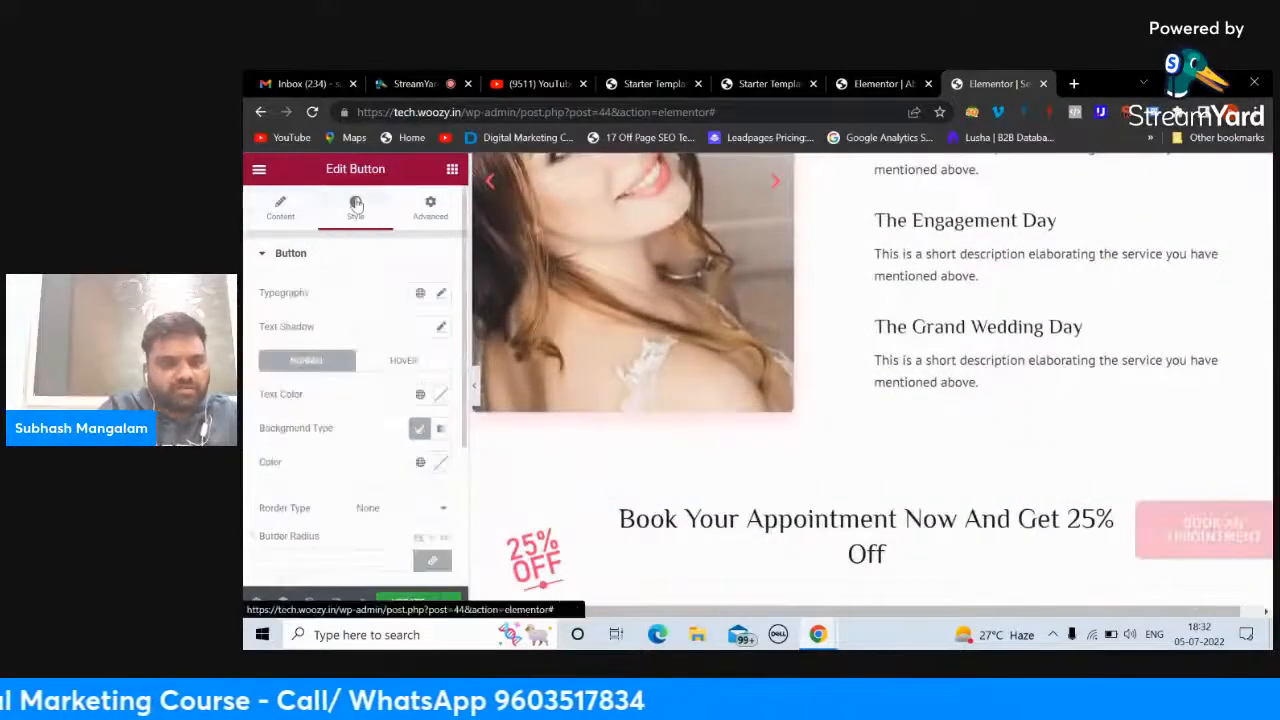
{"action": "scroll", "coordinate": [328, 431], "scroll_direction": "down", "scroll_amount": 2}
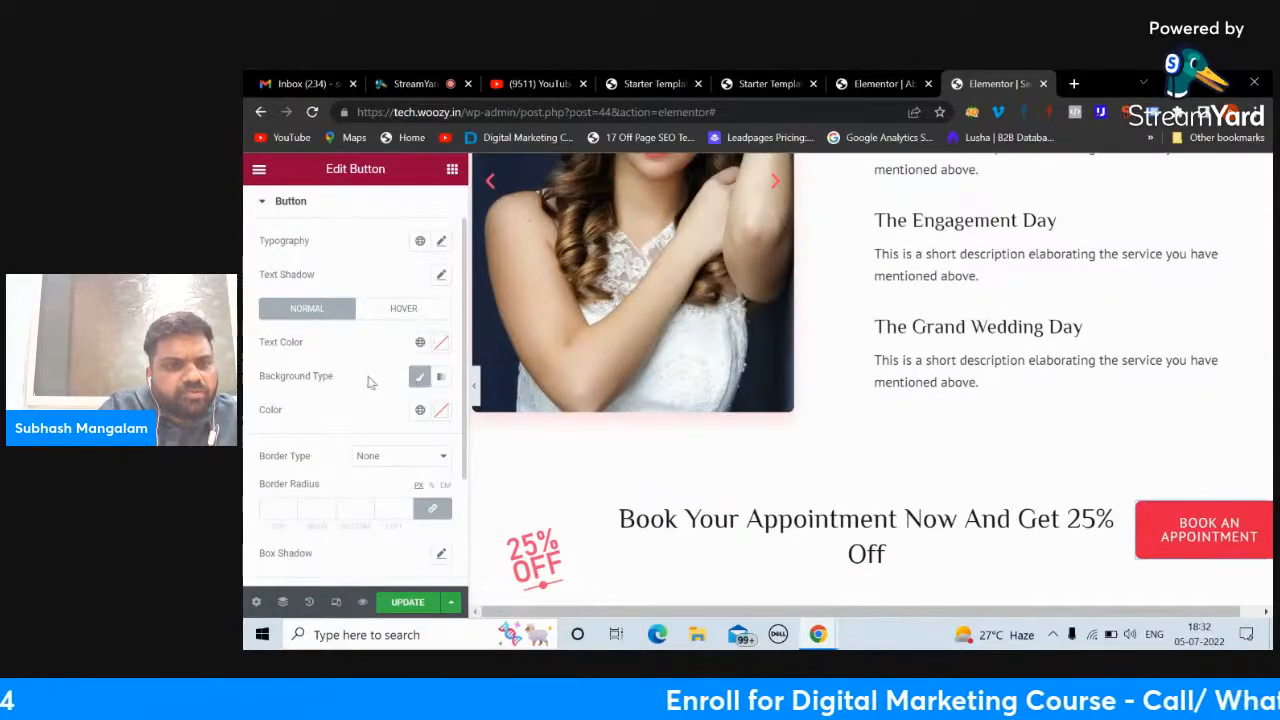
{"action": "scroll", "coordinate": [366, 382], "scroll_direction": "down", "scroll_amount": 1}
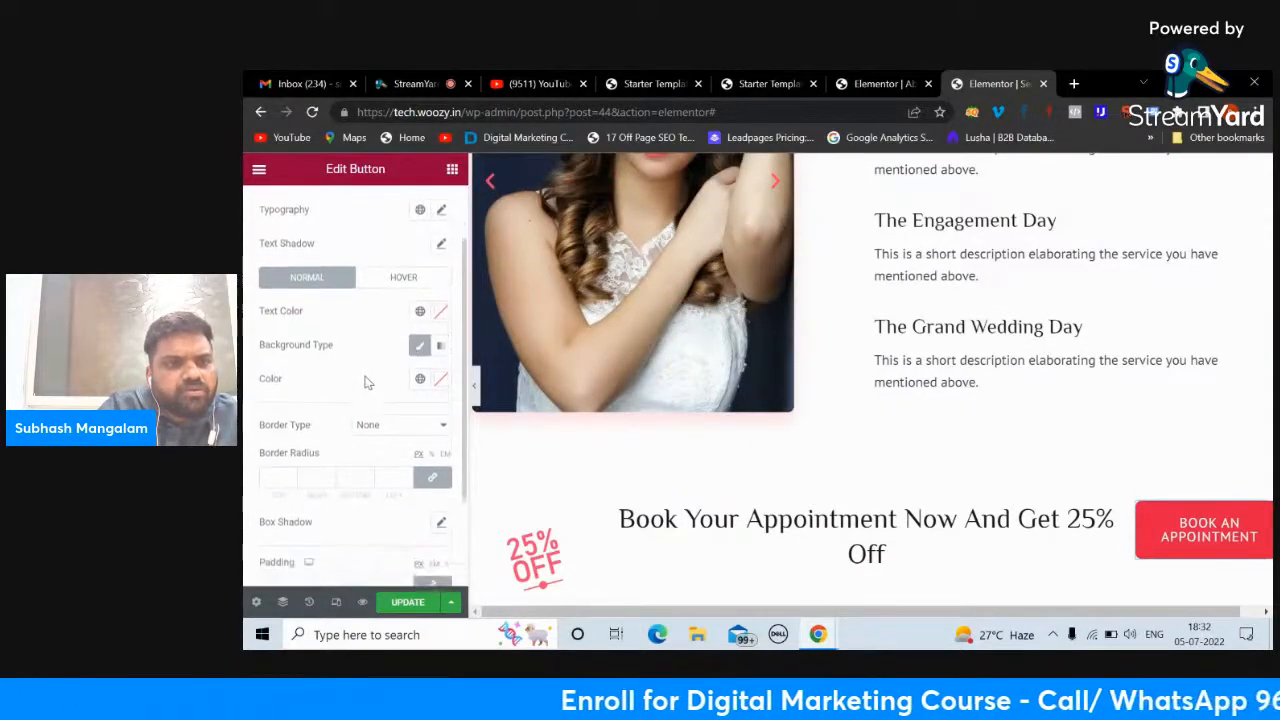
{"action": "left_click", "coordinate": [417, 346]}
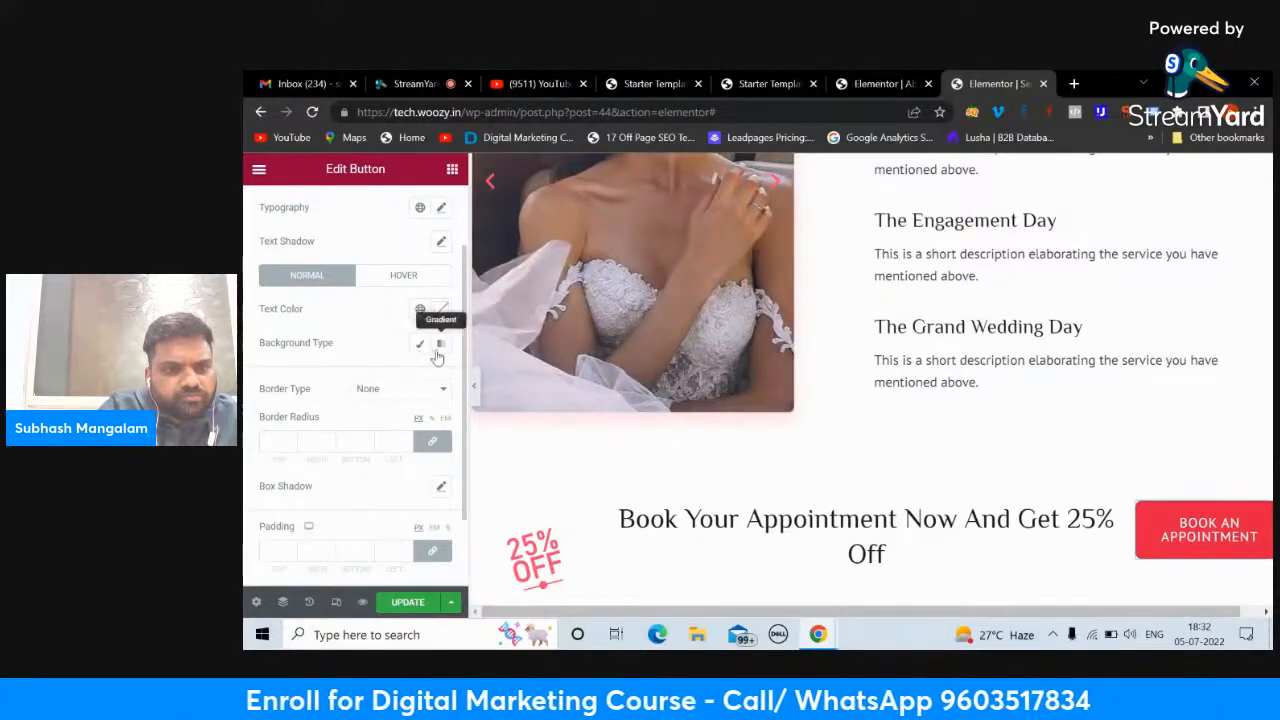
{"action": "left_click", "coordinate": [438, 350]}
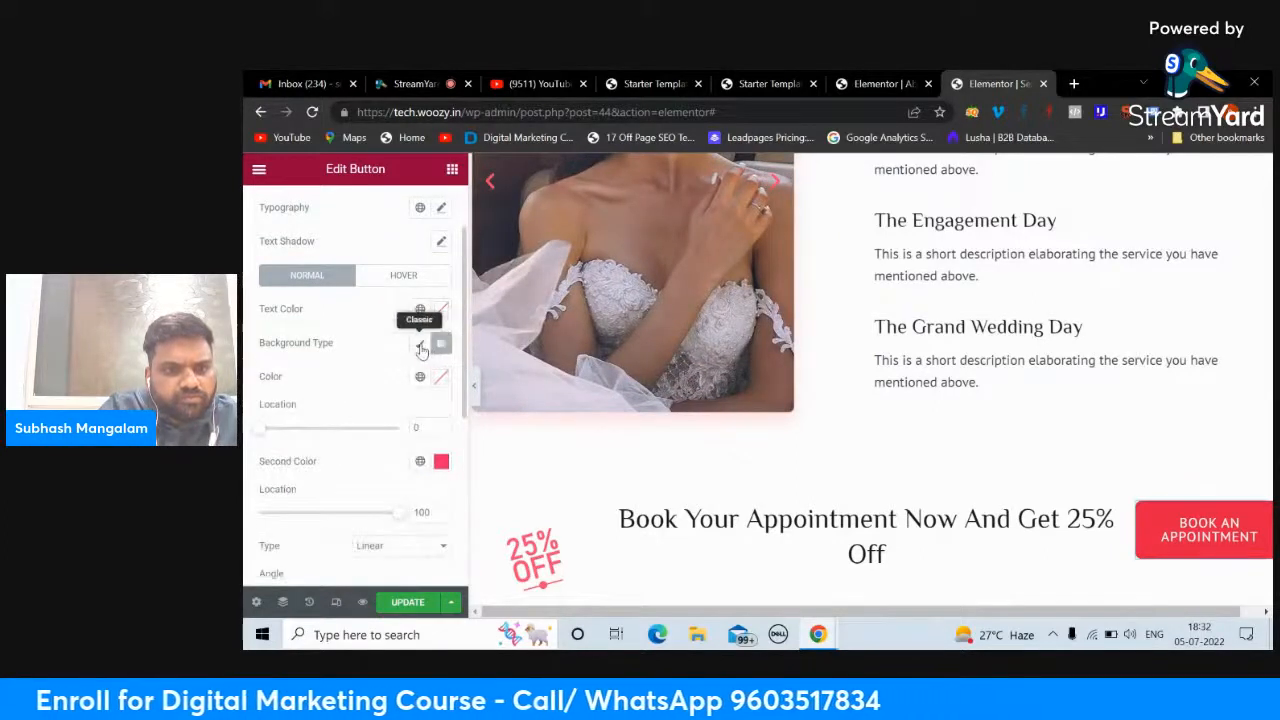
{"action": "left_click", "coordinate": [420, 347]}
{"action": "scroll", "coordinate": [362, 345], "scroll_direction": "up", "scroll_amount": 2}
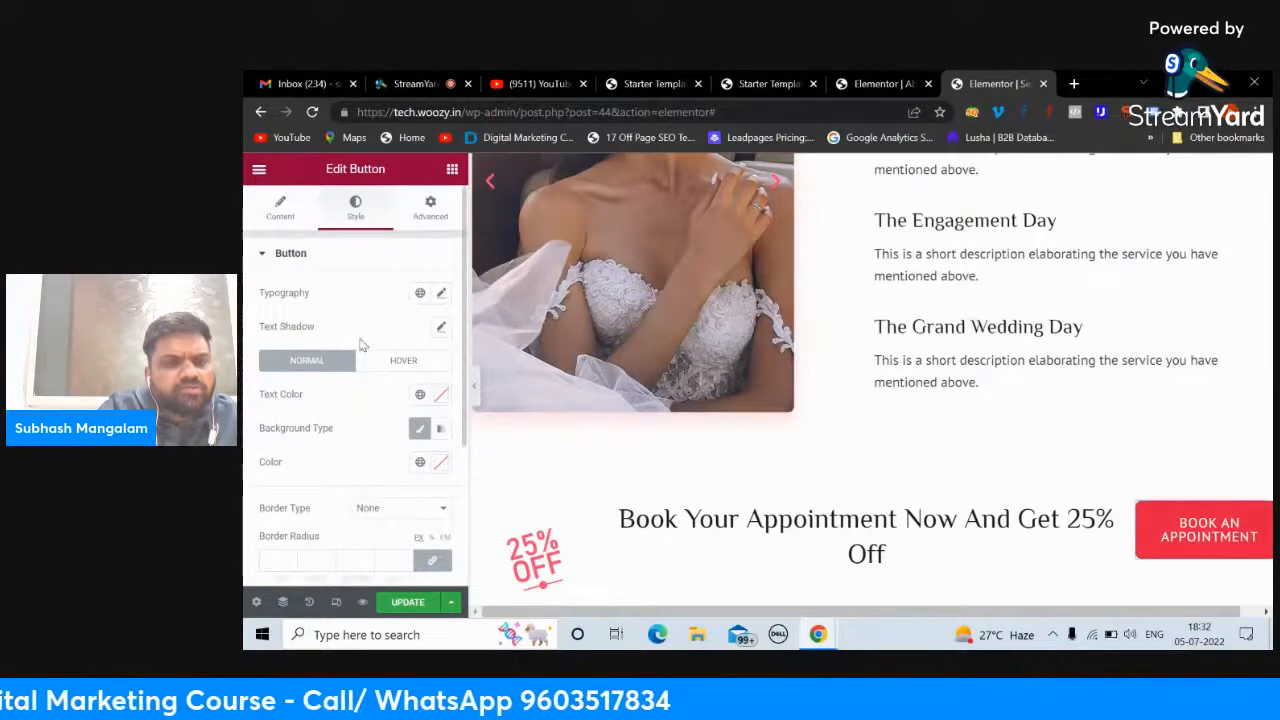
Step: Check which background type and image the original appointment banner section uses in its style settings
{"action": "scroll", "coordinate": [863, 354], "scroll_direction": "down", "scroll_amount": 3}
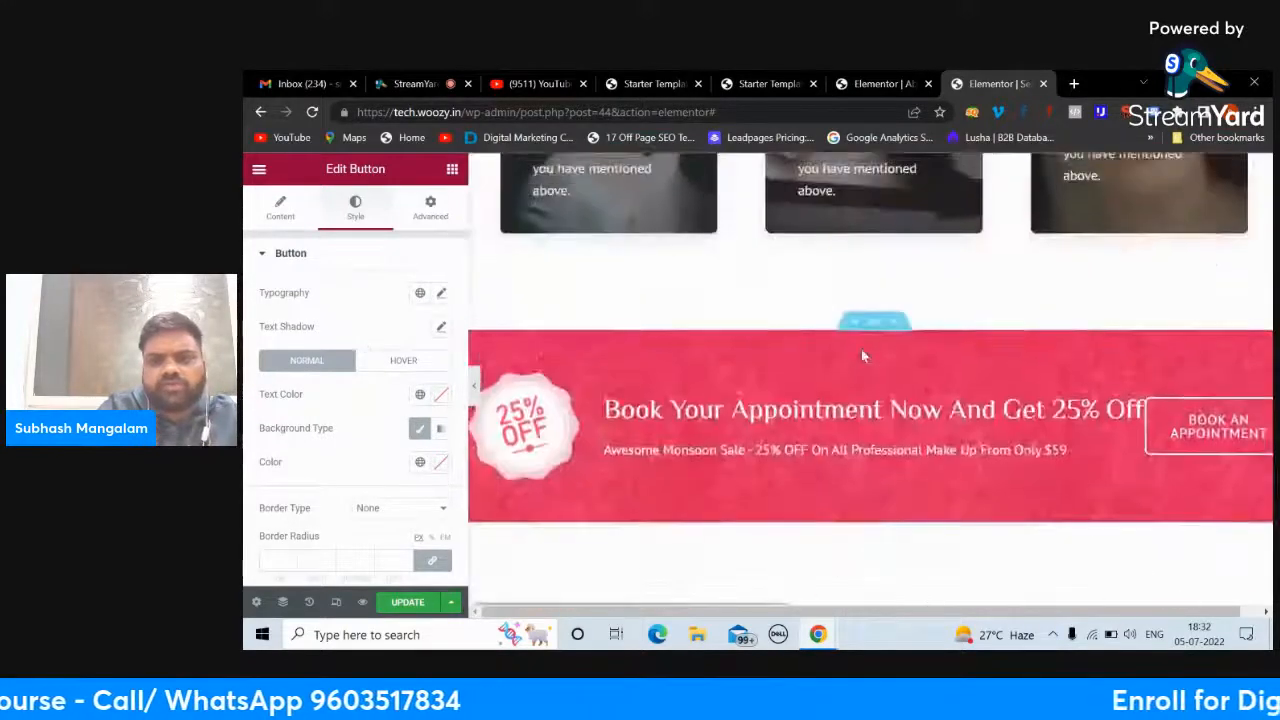
{"action": "scroll", "coordinate": [866, 356], "scroll_direction": "up", "scroll_amount": 1}
{"action": "left_click", "coordinate": [874, 357]}
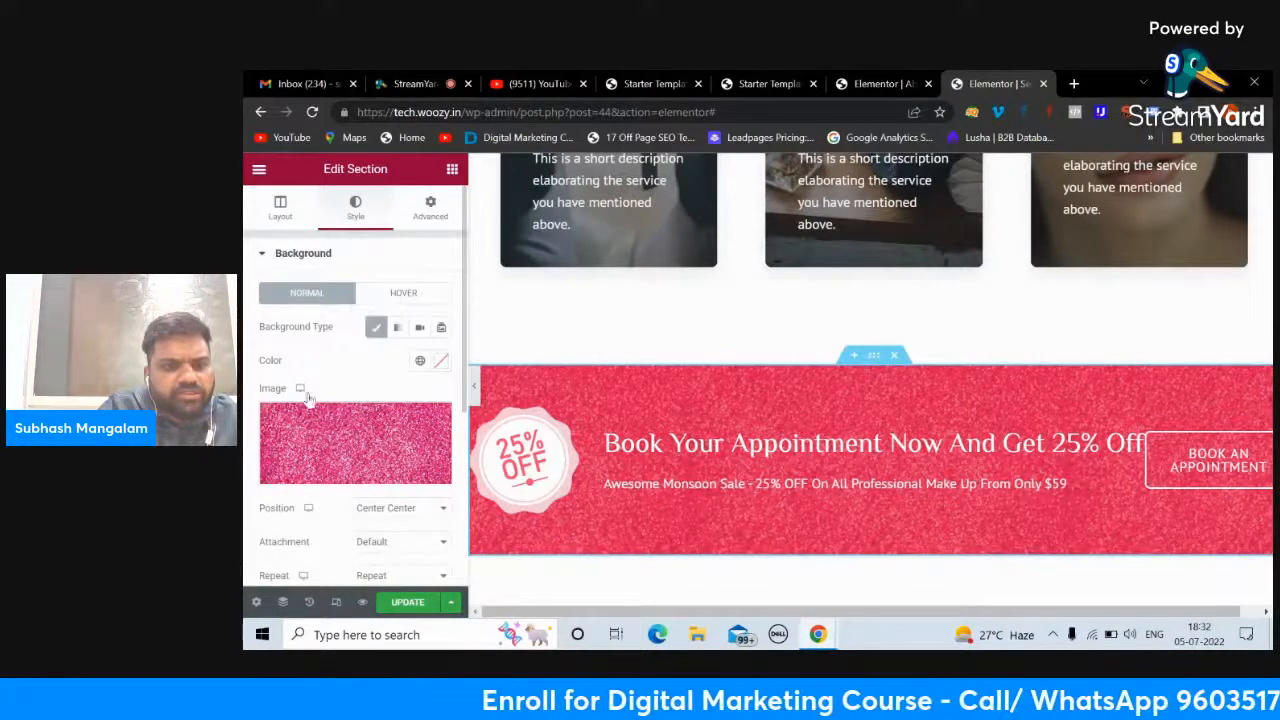
{"action": "mouse_move", "coordinate": [325, 422]}
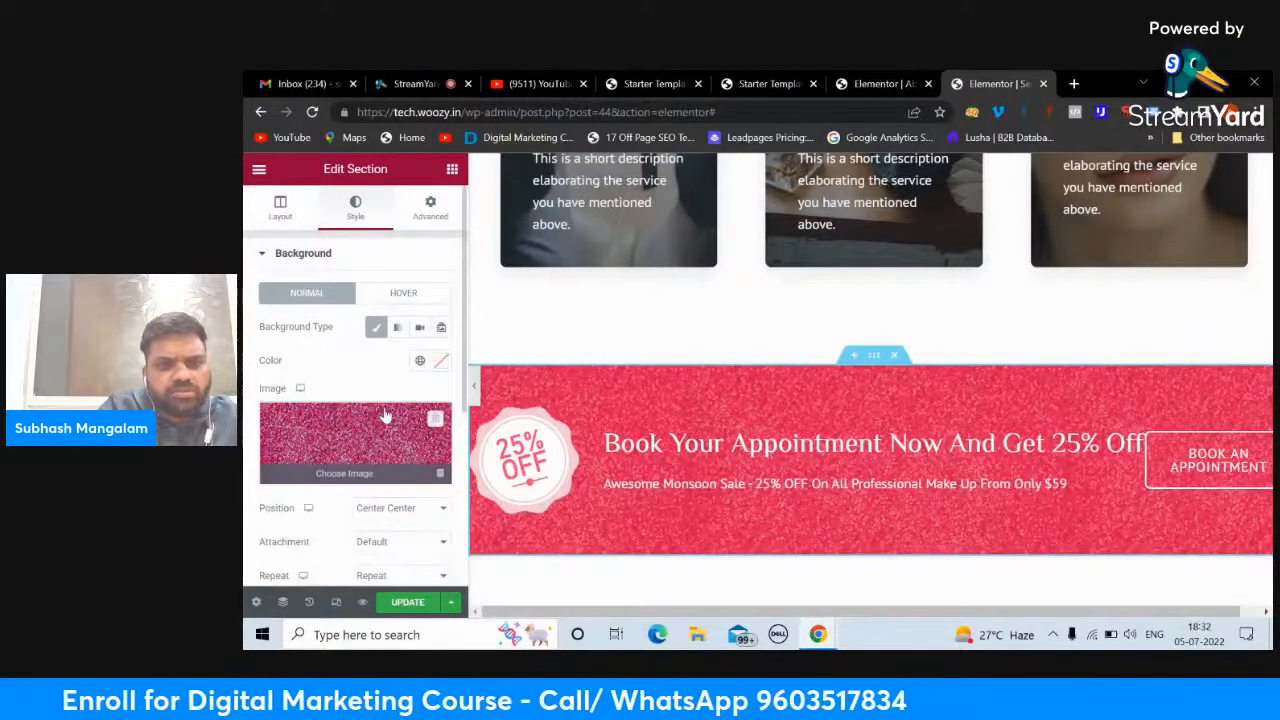
Step: Give the new appointment banner section a classic background using the image GlitterBG-free-img-2.jpg from the media library
{"action": "scroll", "coordinate": [617, 415], "scroll_direction": "down", "scroll_amount": 8}
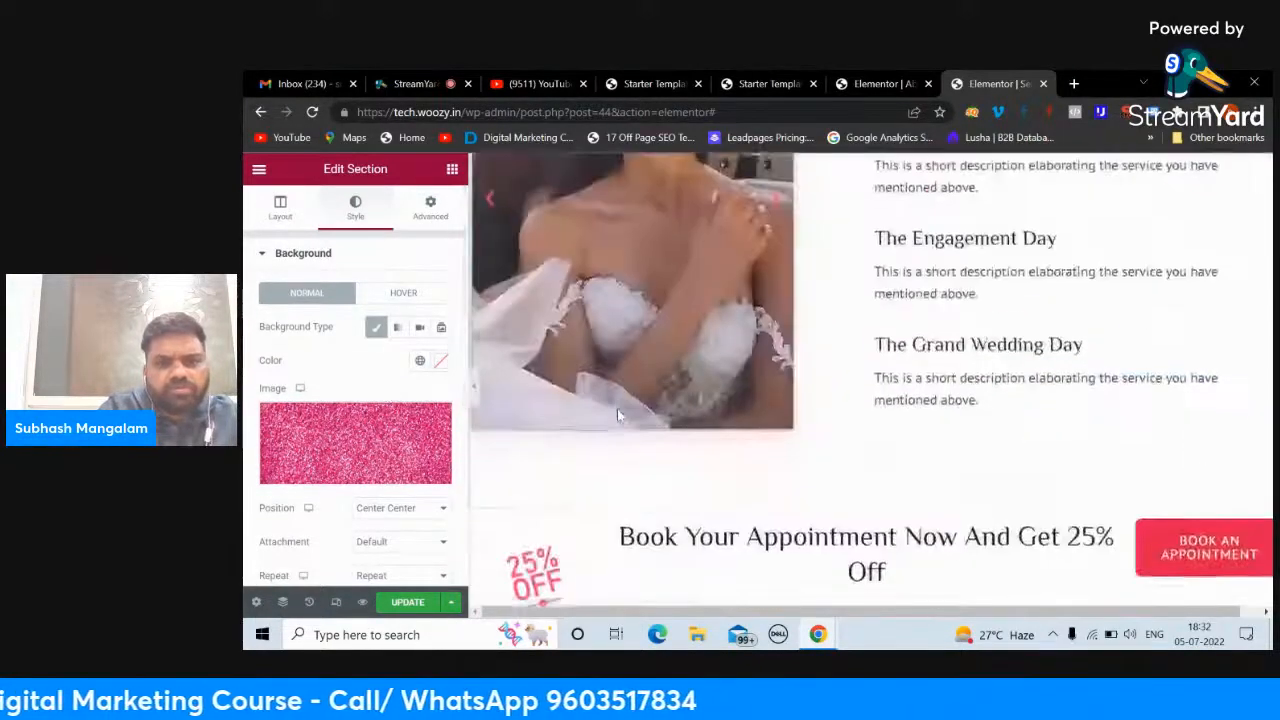
{"action": "scroll", "coordinate": [617, 415], "scroll_direction": "down", "scroll_amount": 4}
{"action": "scroll", "coordinate": [617, 414], "scroll_direction": "up", "scroll_amount": 3}
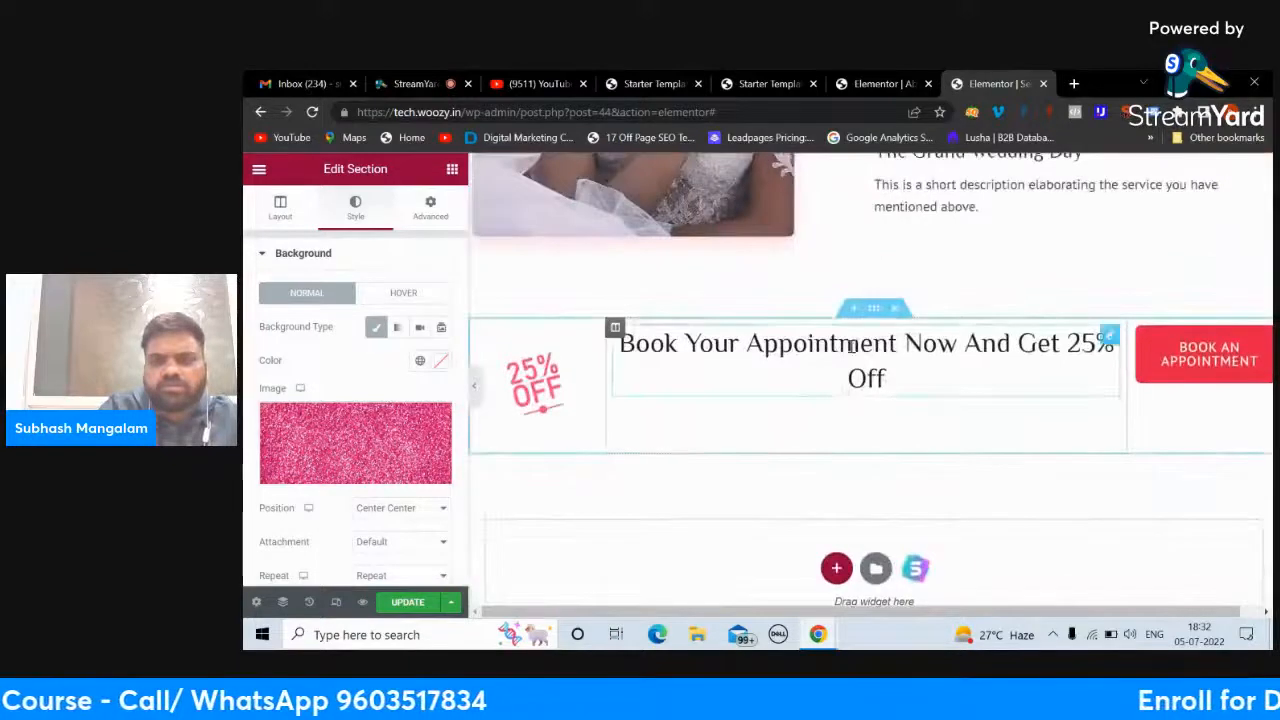
{"action": "left_click", "coordinate": [874, 313]}
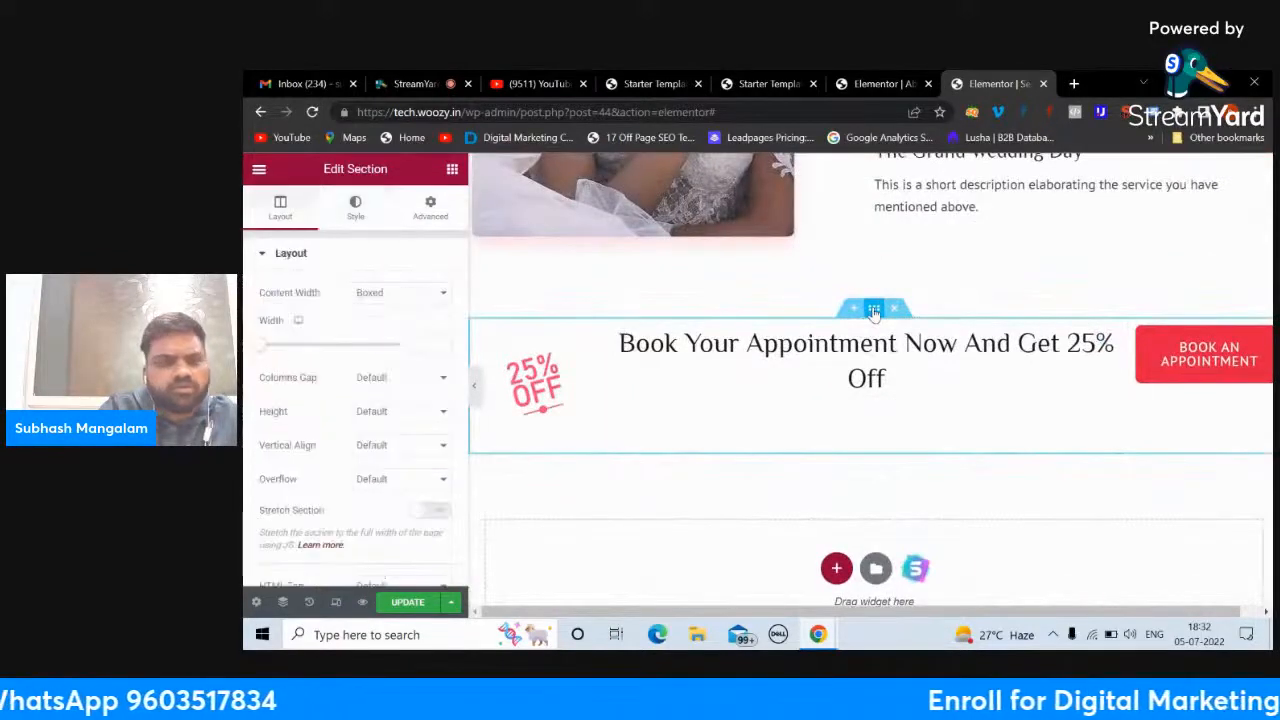
{"action": "left_click", "coordinate": [356, 212]}
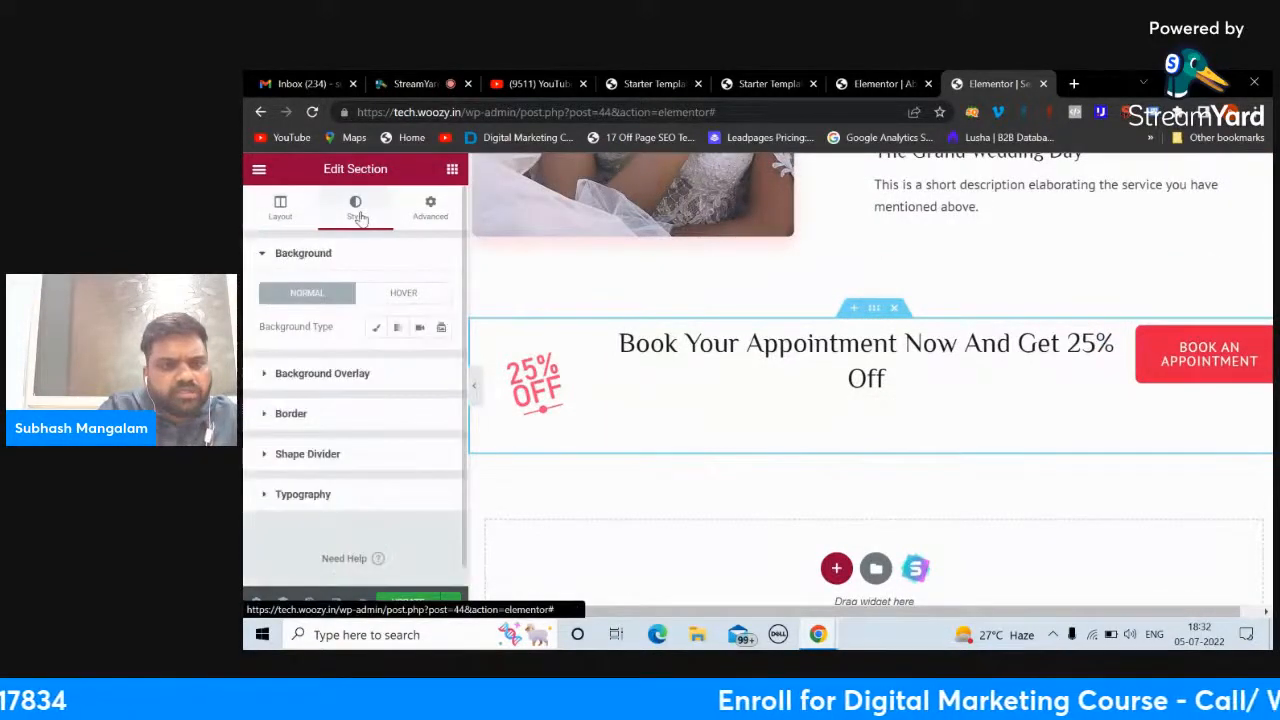
{"action": "left_click", "coordinate": [377, 330]}
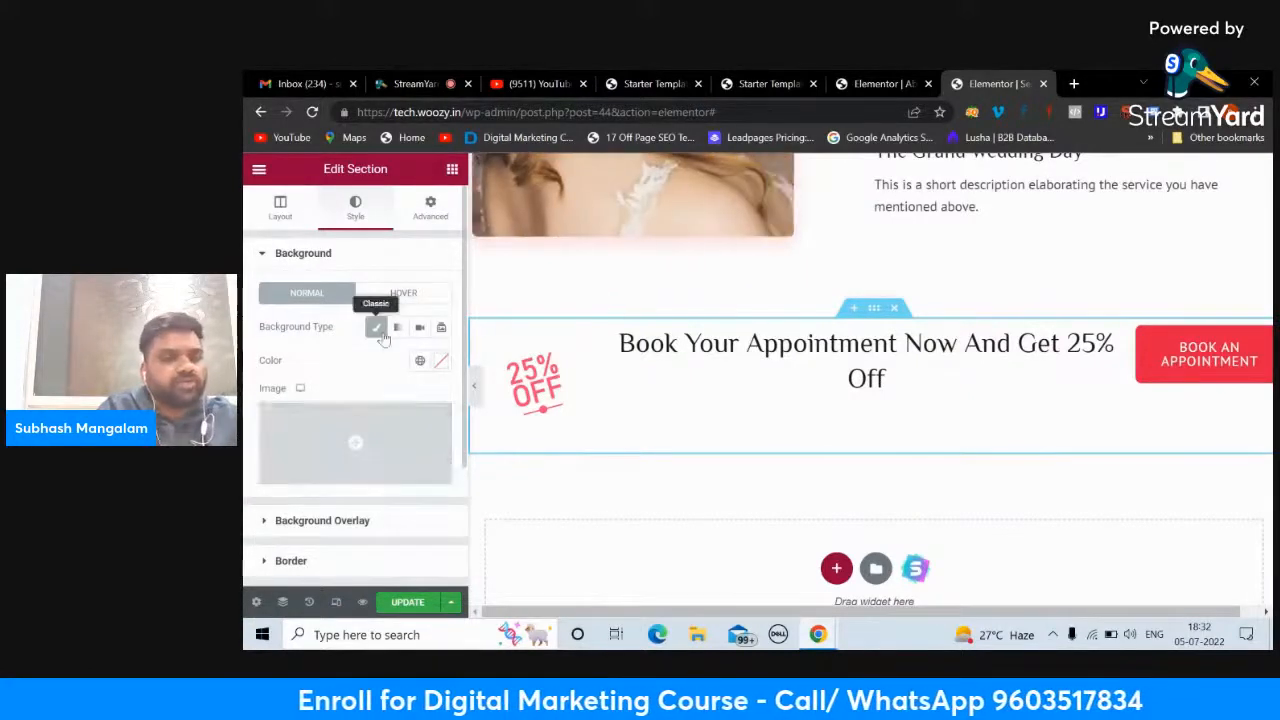
{"action": "left_click", "coordinate": [345, 475]}
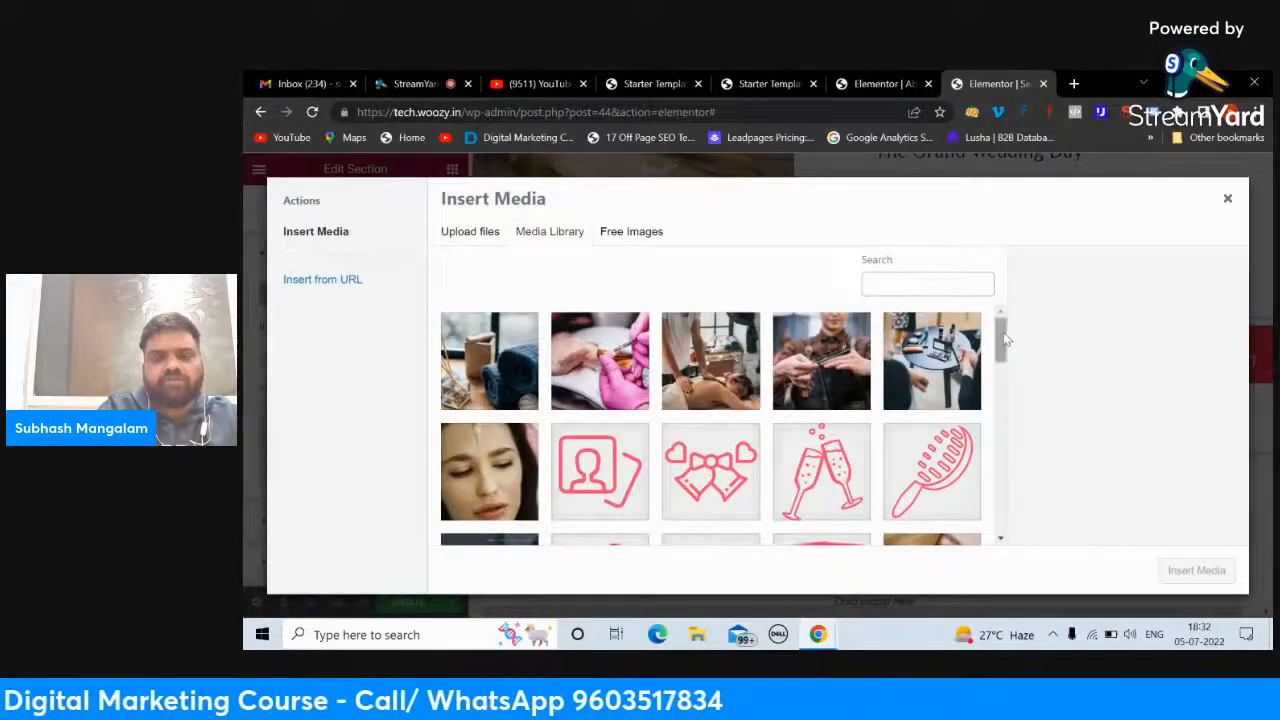
{"action": "left_click_drag", "start_coordinate": [1005, 340], "coordinate": [994, 495]}
{"action": "left_click", "coordinate": [510, 408]}
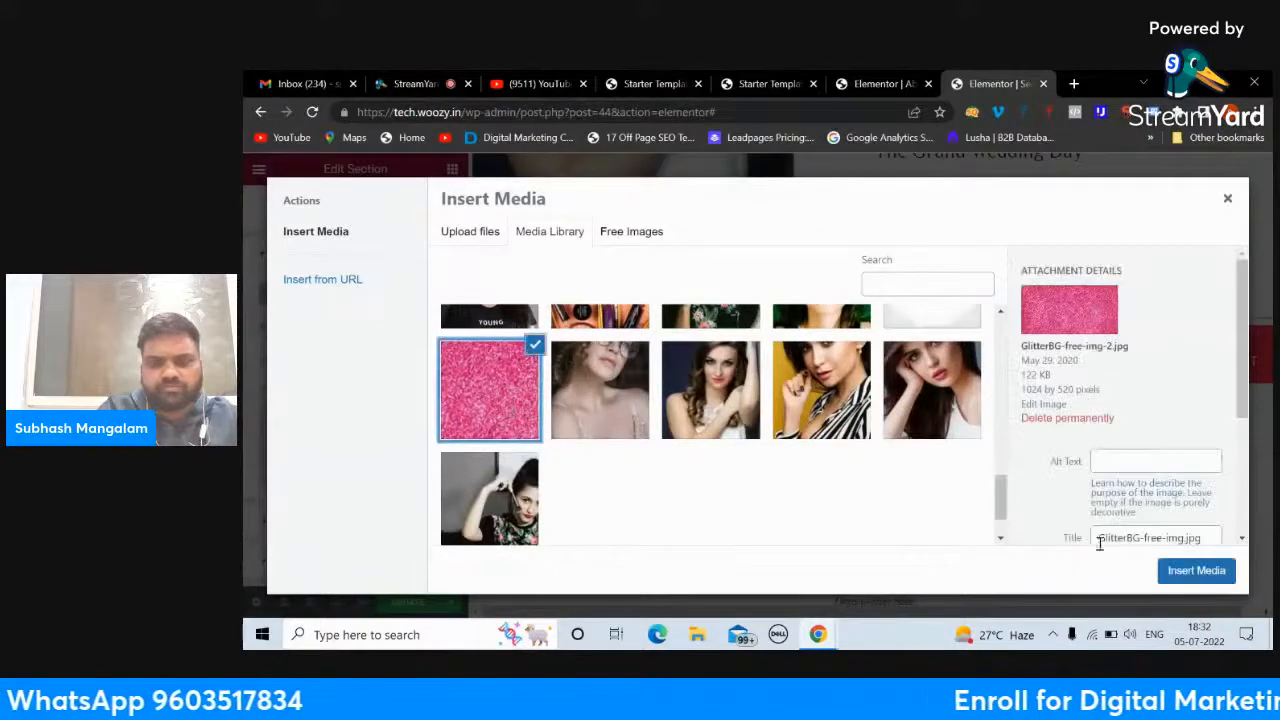
{"action": "left_click", "coordinate": [1183, 572]}
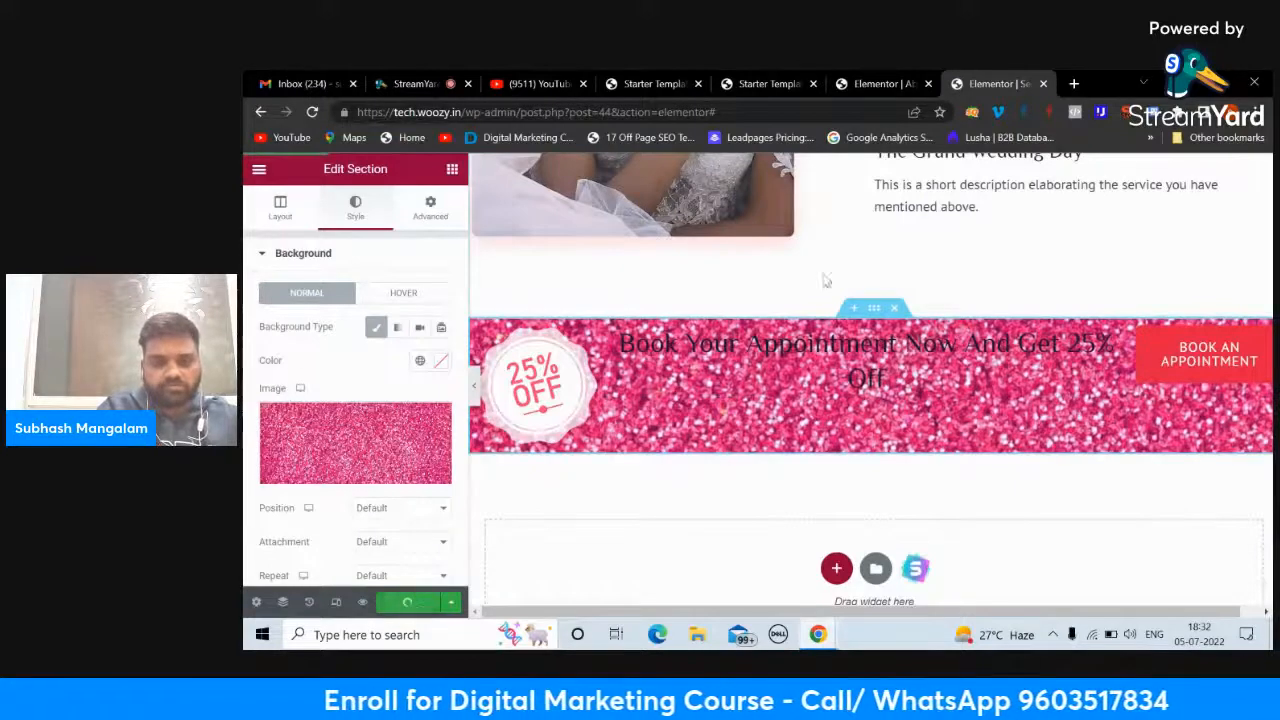
Step: Set the text color of the new banner's "Book Your Appointment Now And Get 25% Off" heading to the white global color
{"action": "scroll", "coordinate": [801, 259], "scroll_direction": "up", "scroll_amount": 3}
{"action": "scroll", "coordinate": [801, 259], "scroll_direction": "down", "scroll_amount": 3}
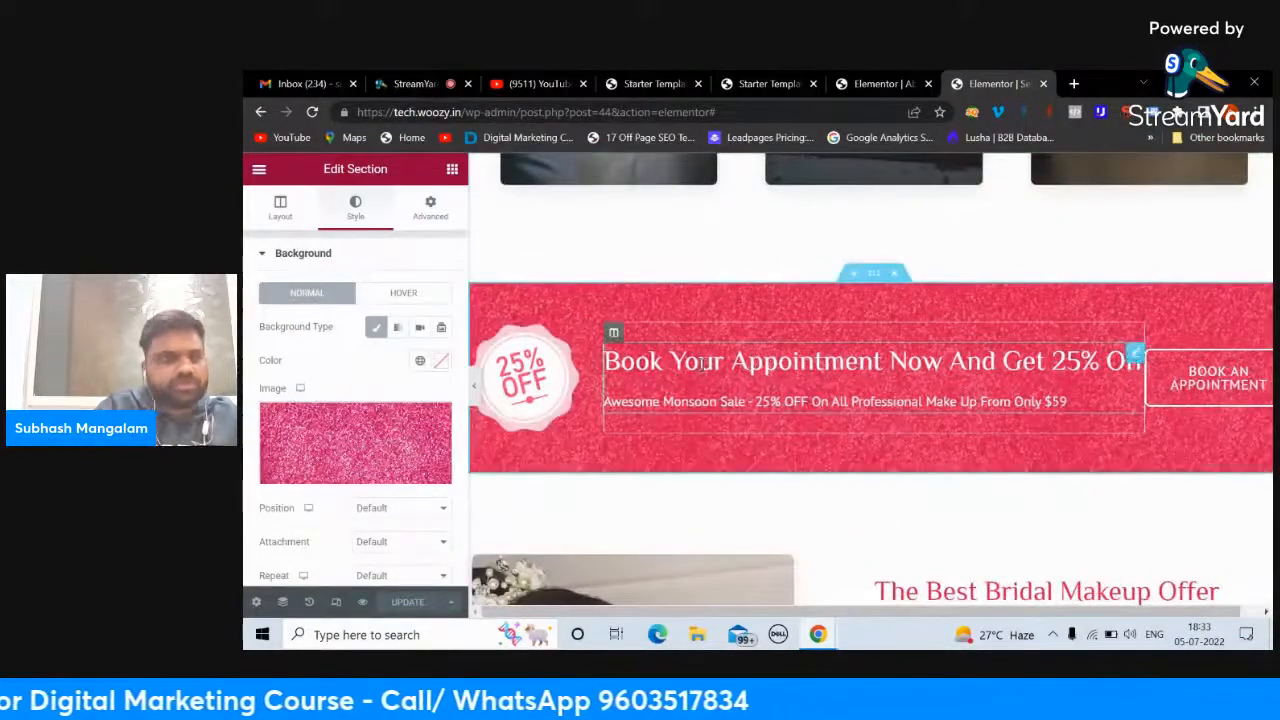
{"action": "scroll", "coordinate": [703, 363], "scroll_direction": "up", "scroll_amount": 2}
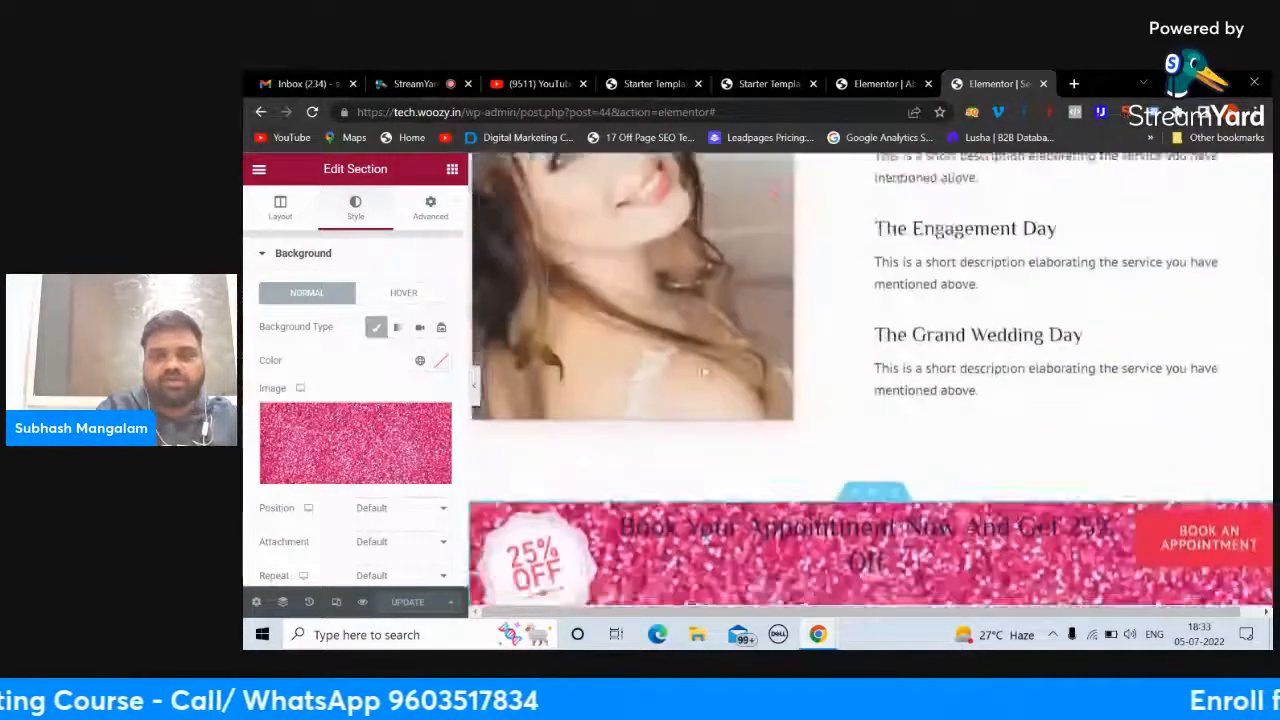
{"action": "scroll", "coordinate": [700, 366], "scroll_direction": "down", "scroll_amount": 5}
{"action": "scroll", "coordinate": [700, 366], "scroll_direction": "up", "scroll_amount": 3}
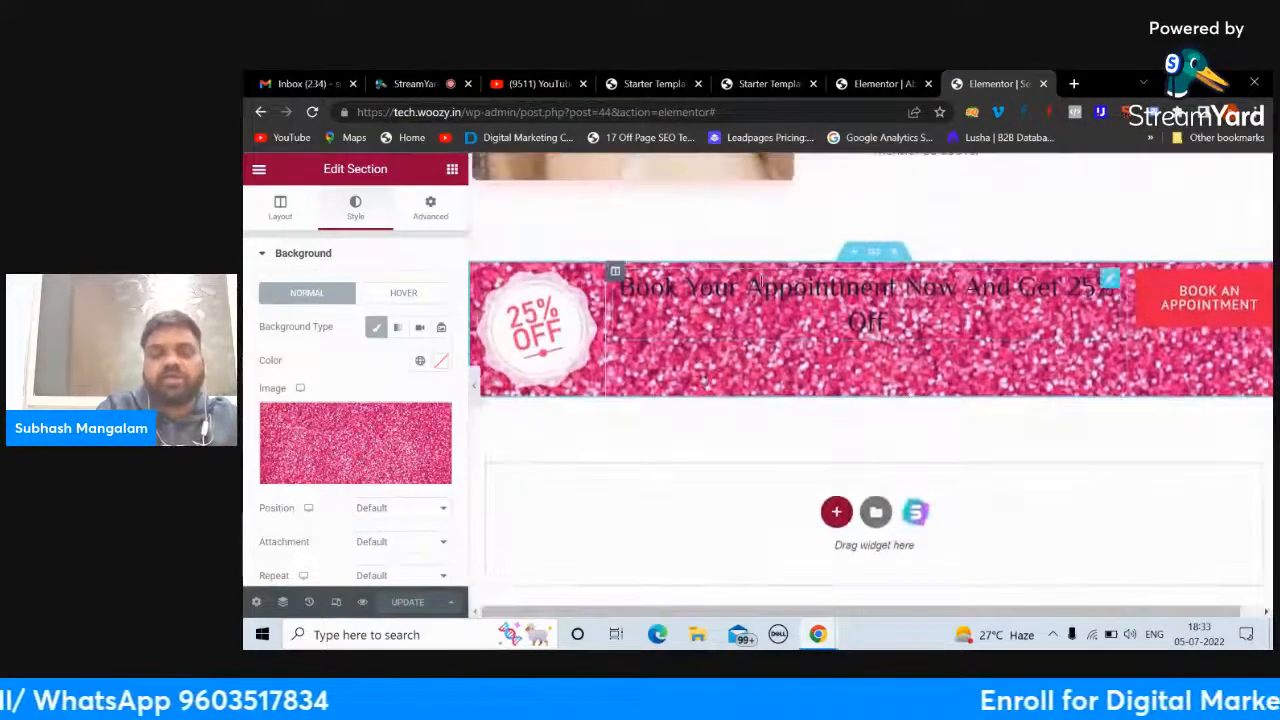
{"action": "left_click", "coordinate": [760, 284]}
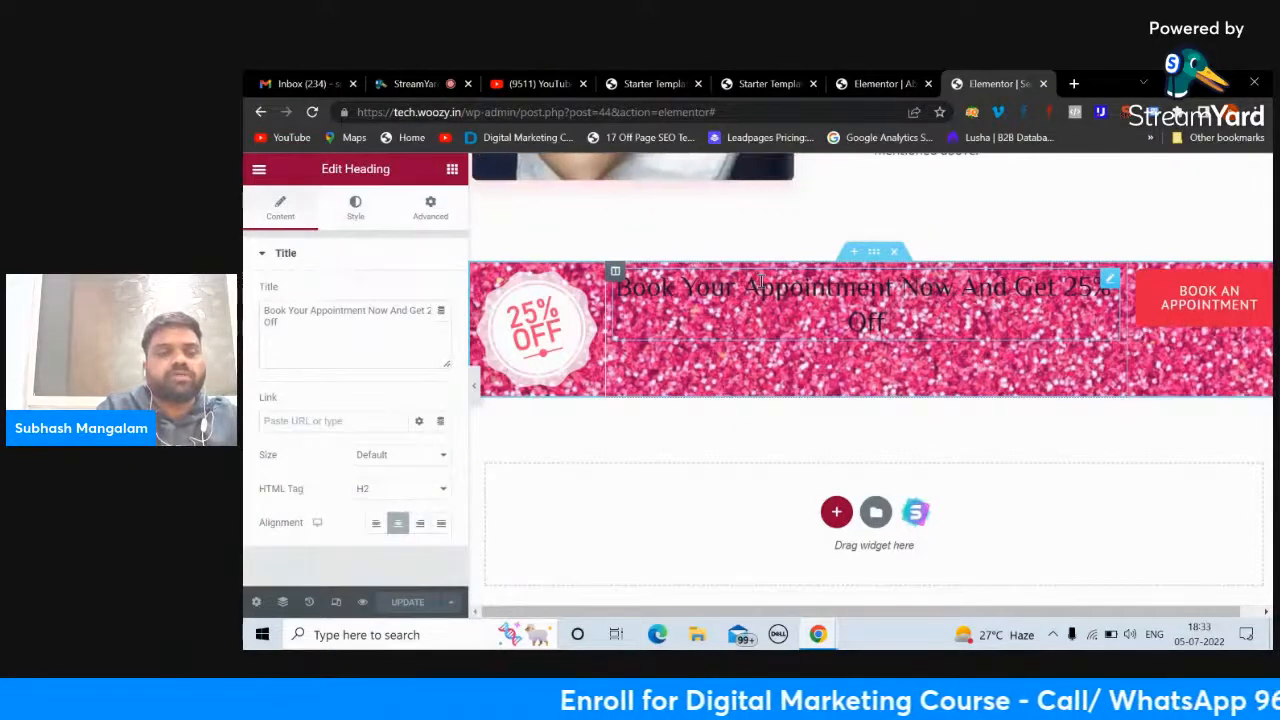
{"action": "left_click", "coordinate": [356, 216]}
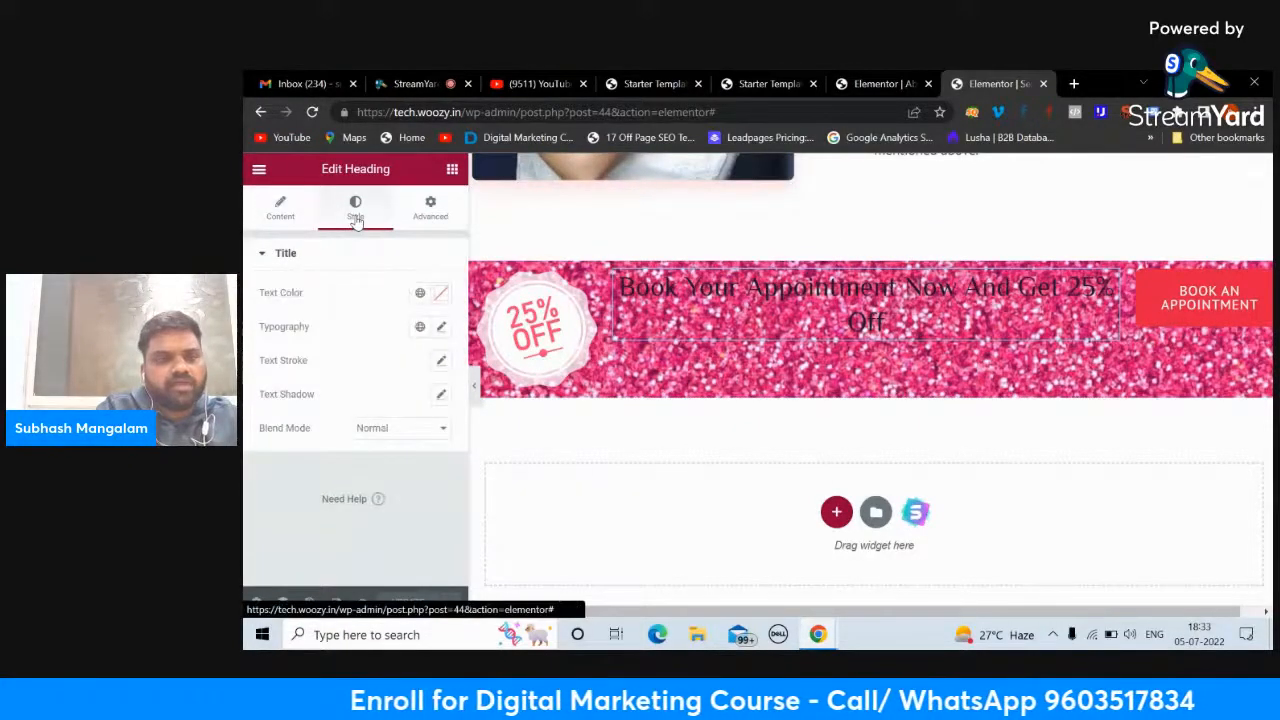
{"action": "left_click", "coordinate": [420, 293]}
{"action": "scroll", "coordinate": [338, 463], "scroll_direction": "down", "scroll_amount": 3}
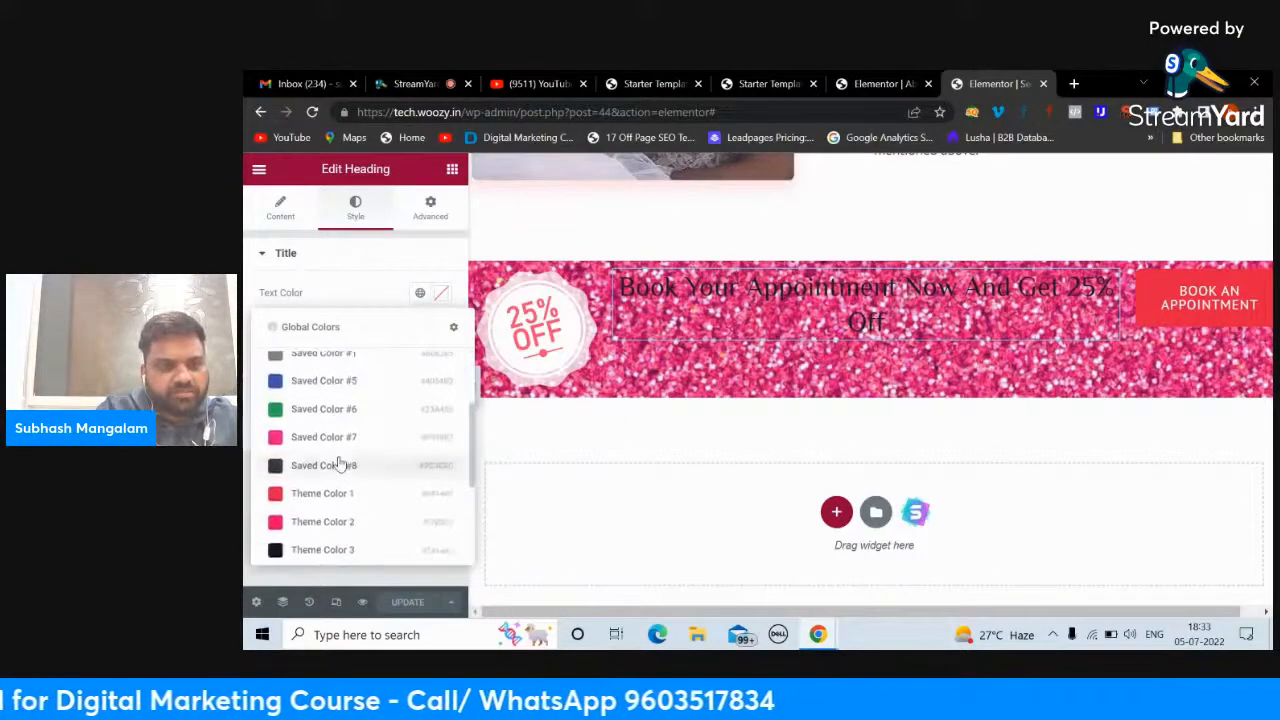
{"action": "scroll", "coordinate": [338, 463], "scroll_direction": "down", "scroll_amount": 3}
{"action": "left_click", "coordinate": [283, 463]}
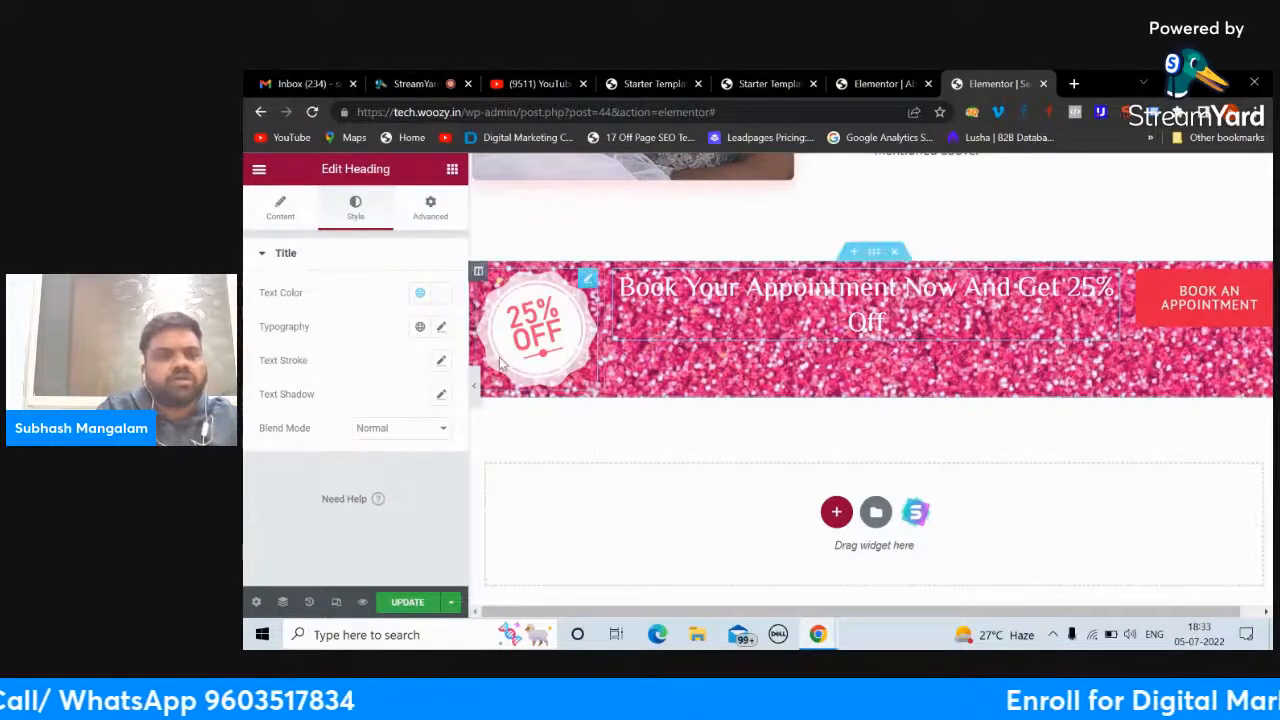
Step: Set the font size of the new banner's heading to 49 px in its typography settings
{"action": "left_click", "coordinate": [420, 327]}
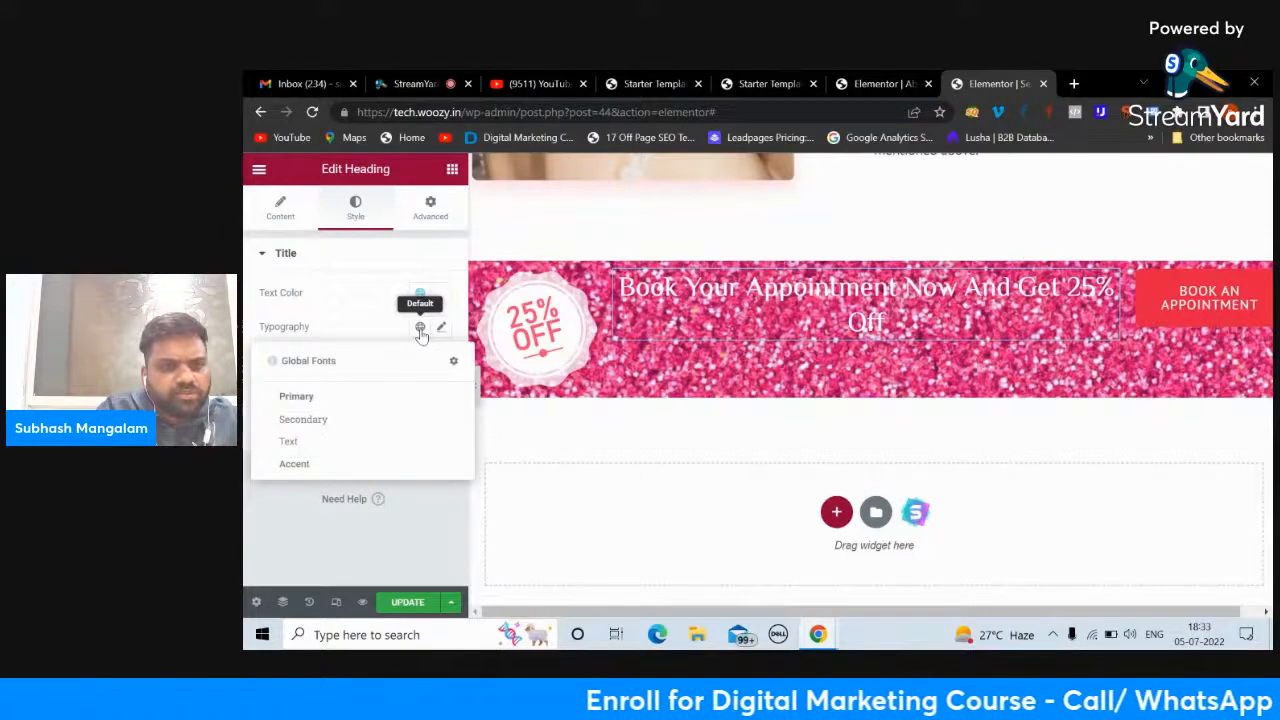
{"action": "left_click", "coordinate": [441, 327]}
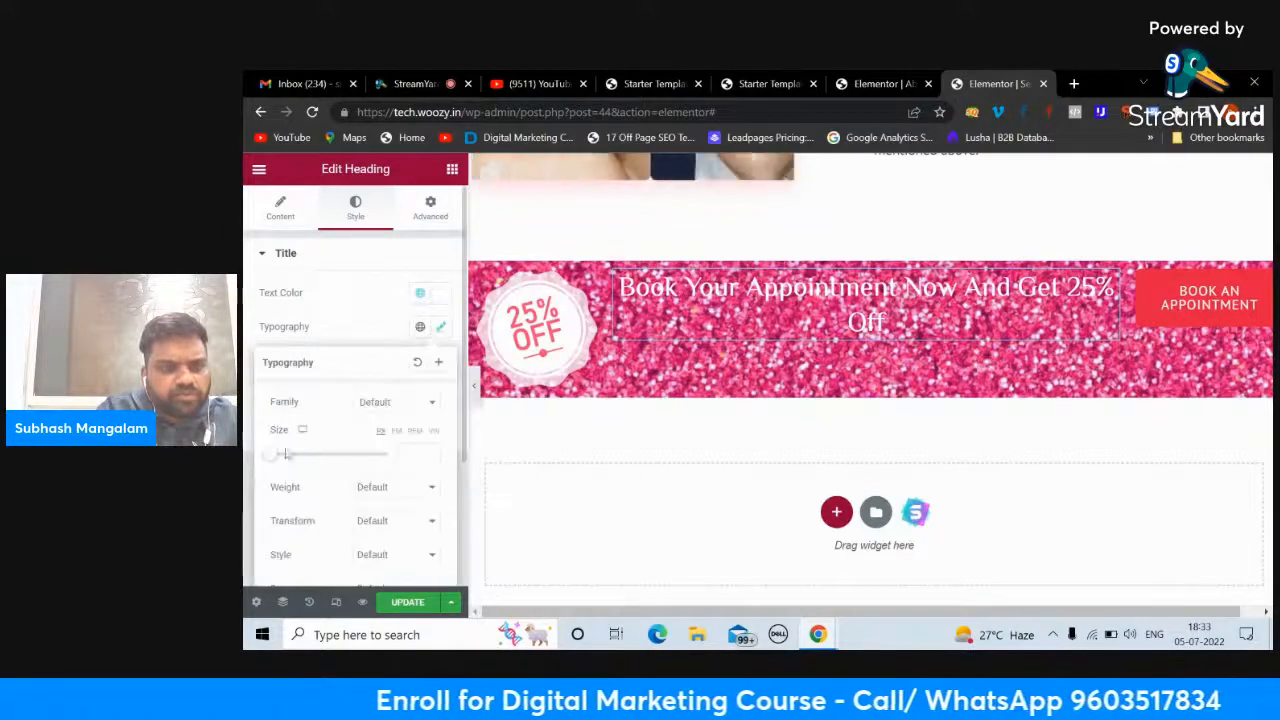
{"action": "left_click_drag", "start_coordinate": [274, 457], "coordinate": [302, 467]}
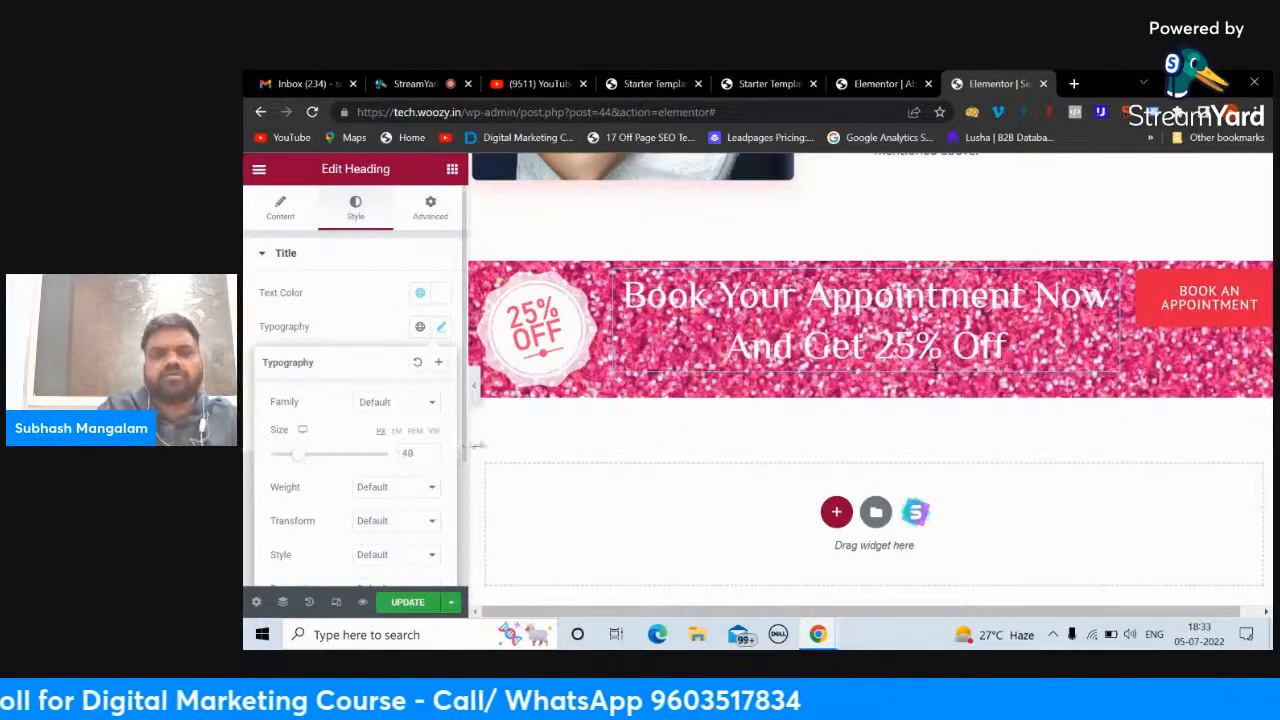
{"action": "left_click", "coordinate": [546, 449]}
Step: Compare the new banner's background and heading with the original appointment banner higher up the page
{"action": "scroll", "coordinate": [767, 298], "scroll_direction": "up", "scroll_amount": 1}
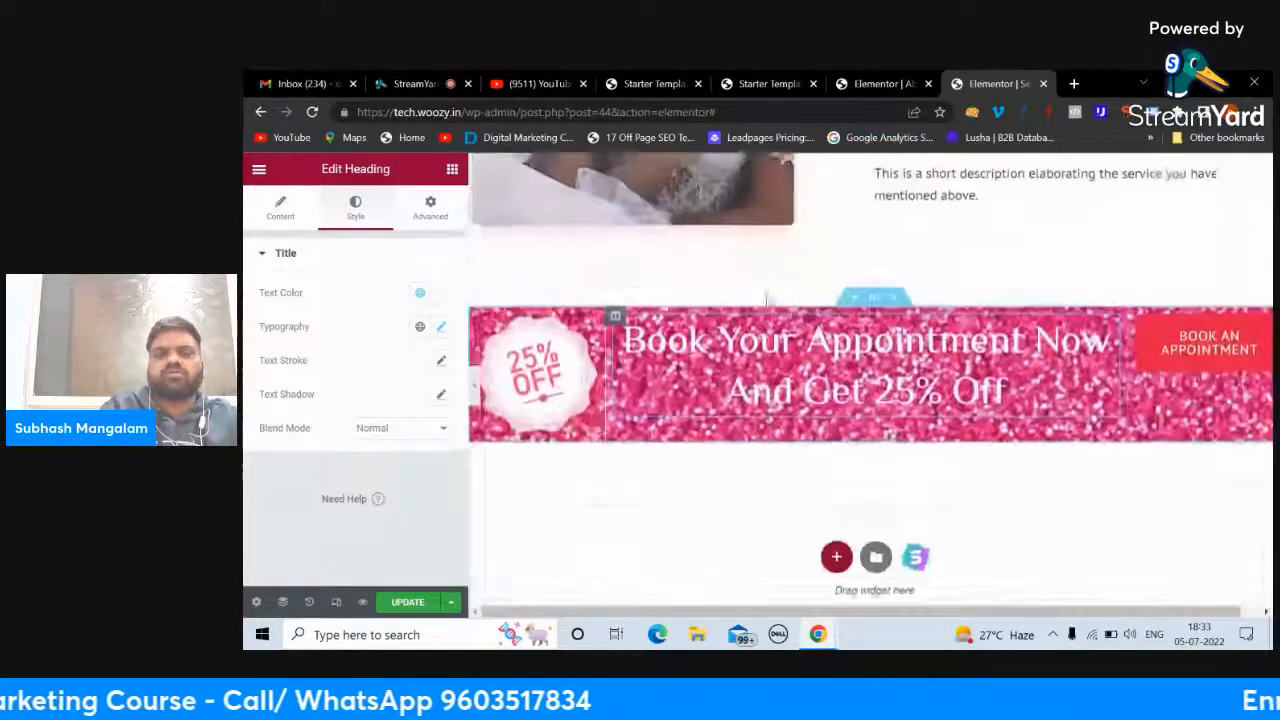
{"action": "scroll", "coordinate": [767, 298], "scroll_direction": "up", "scroll_amount": 1}
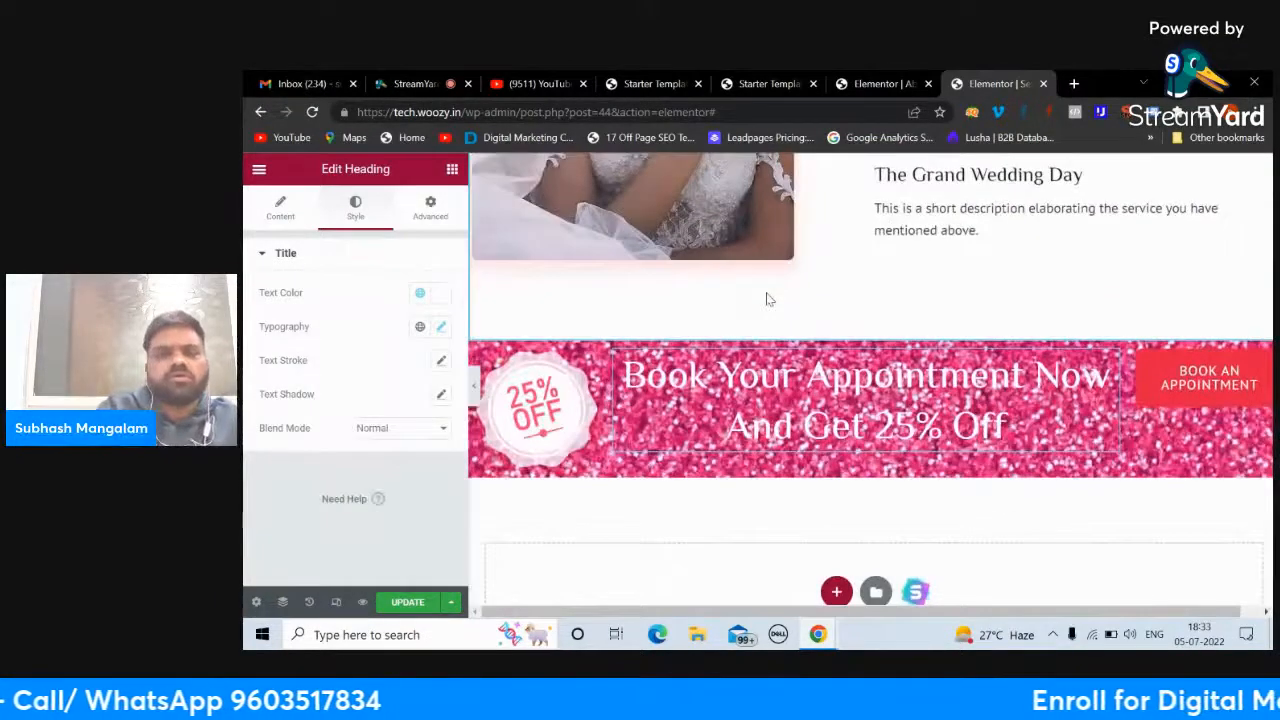
{"action": "scroll", "coordinate": [795, 305], "scroll_direction": "up", "scroll_amount": 5}
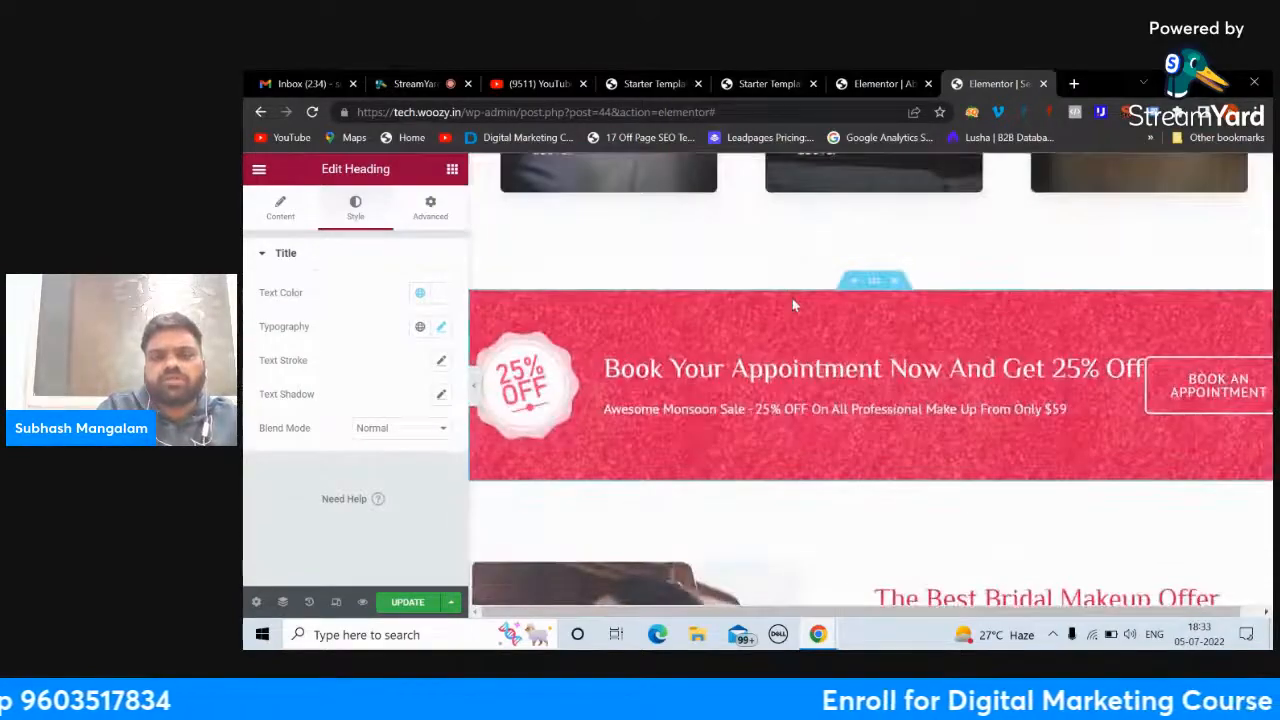
{"action": "scroll", "coordinate": [792, 298], "scroll_direction": "down", "scroll_amount": 2}
{"action": "scroll", "coordinate": [792, 298], "scroll_direction": "down", "scroll_amount": 5}
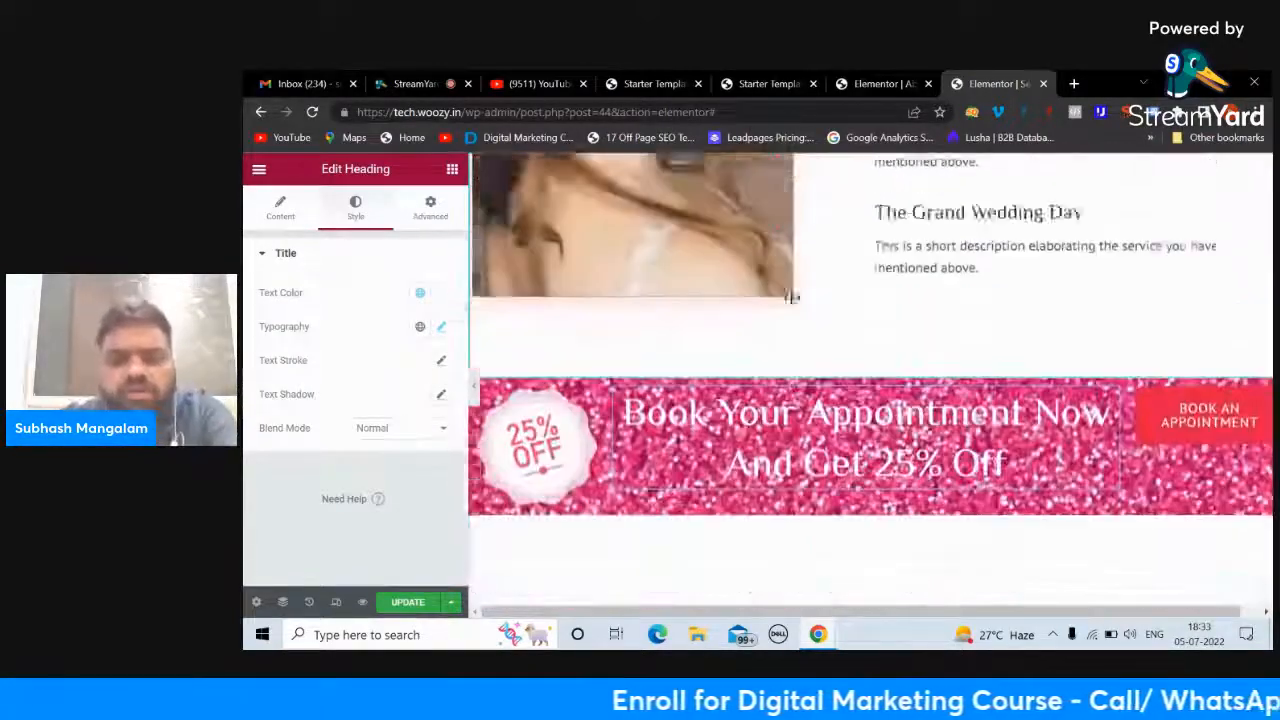
{"action": "scroll", "coordinate": [791, 297], "scroll_direction": "up", "scroll_amount": 5}
{"action": "scroll", "coordinate": [791, 297], "scroll_direction": "up", "scroll_amount": 3}
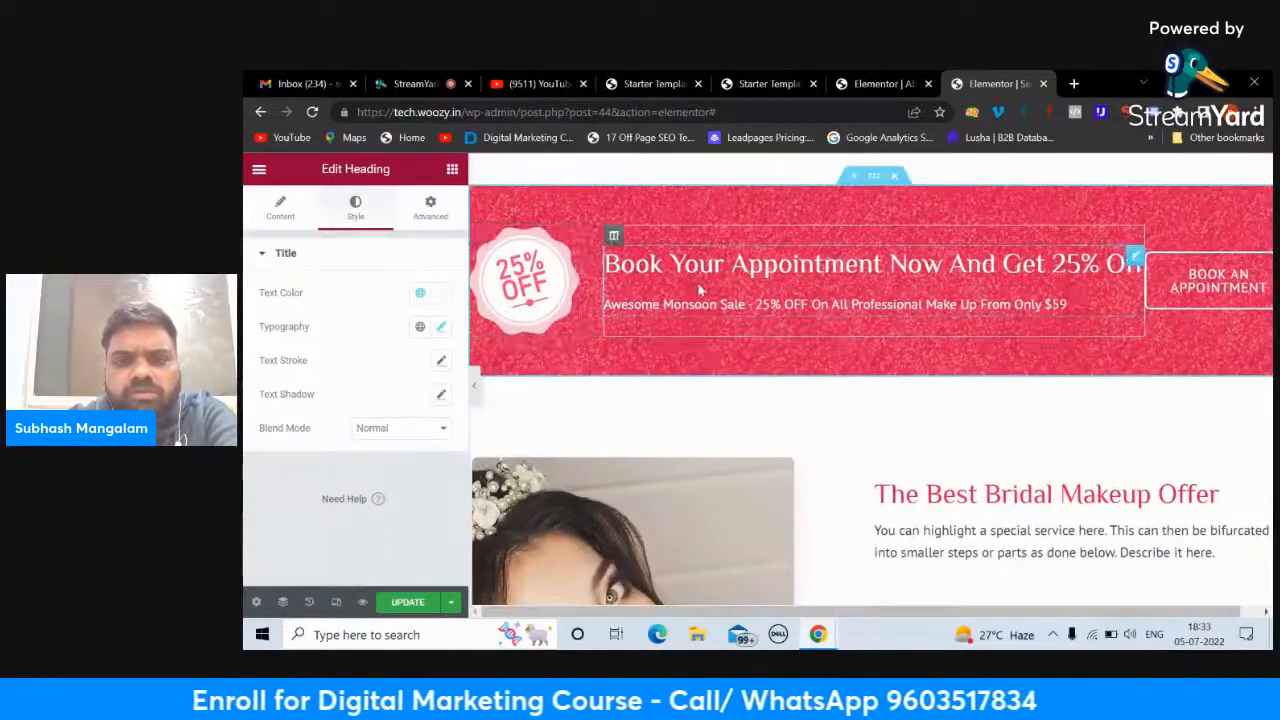
Step: Check the attachment details of the new appointment banner's background image in the media library
{"action": "scroll", "coordinate": [699, 289], "scroll_direction": "down", "scroll_amount": 5}
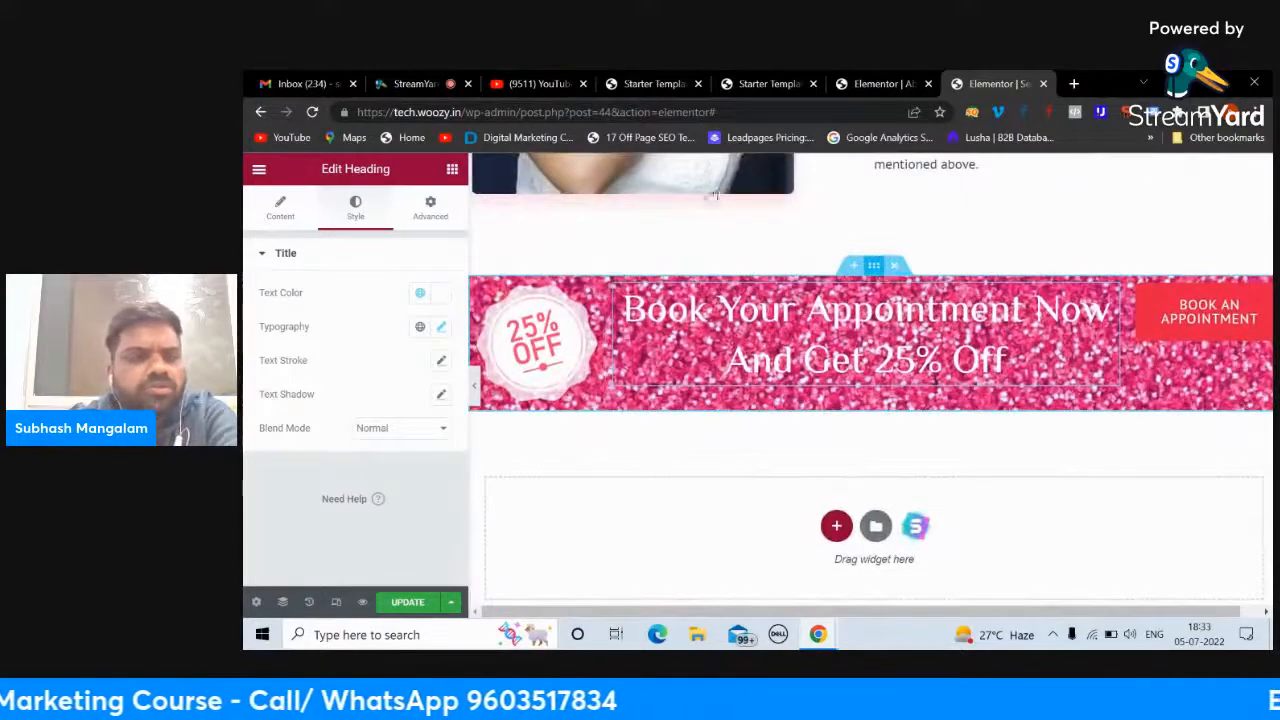
{"action": "left_click", "coordinate": [874, 265]}
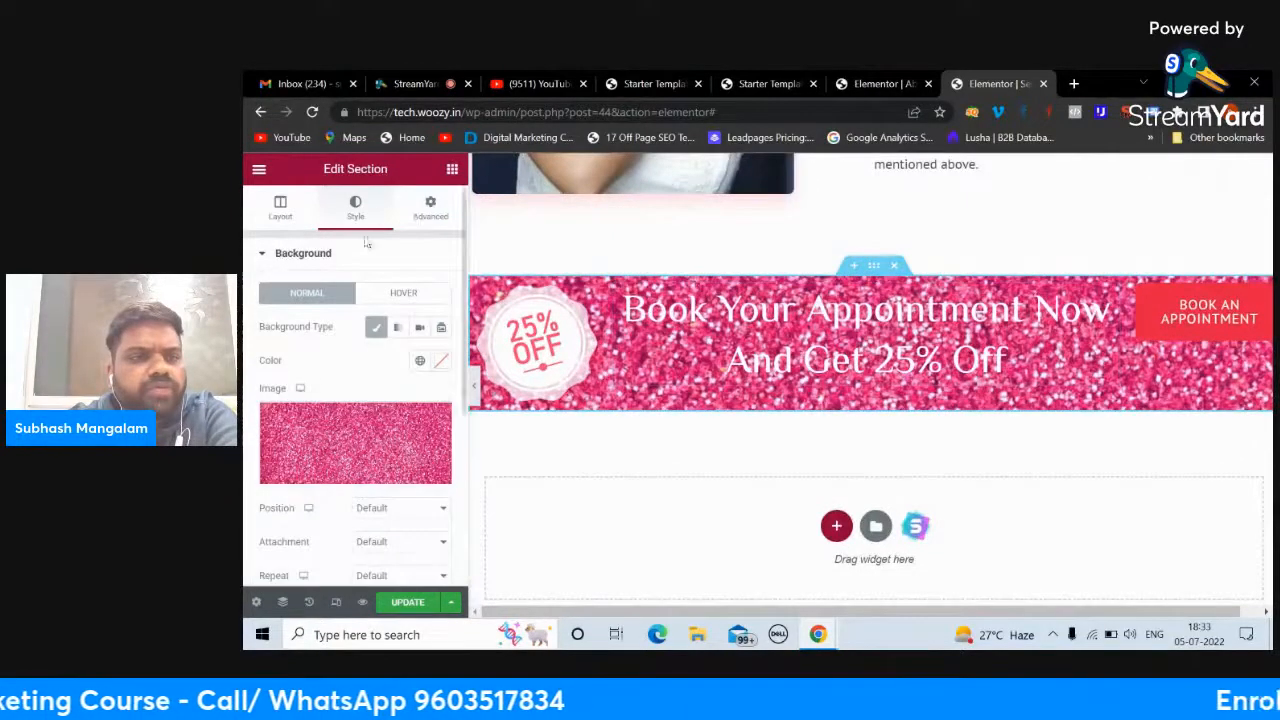
{"action": "left_click", "coordinate": [338, 475]}
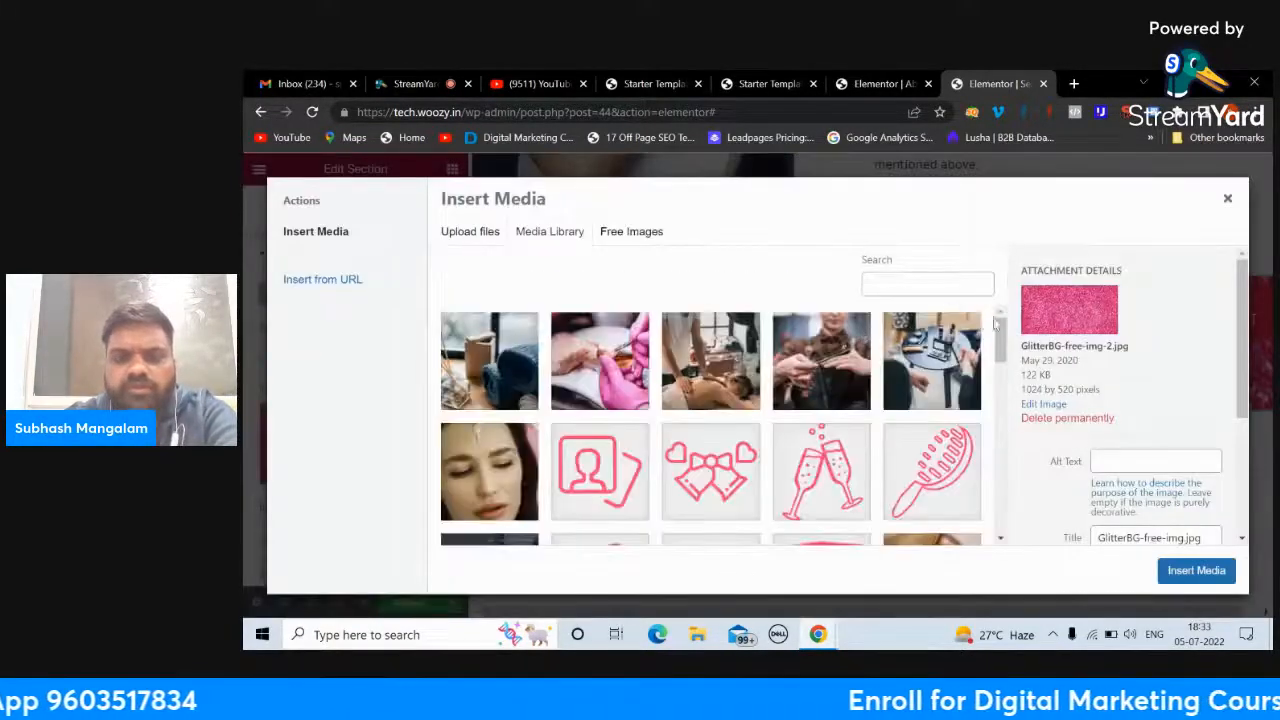
{"action": "scroll", "coordinate": [1218, 390], "scroll_direction": "down", "scroll_amount": 3}
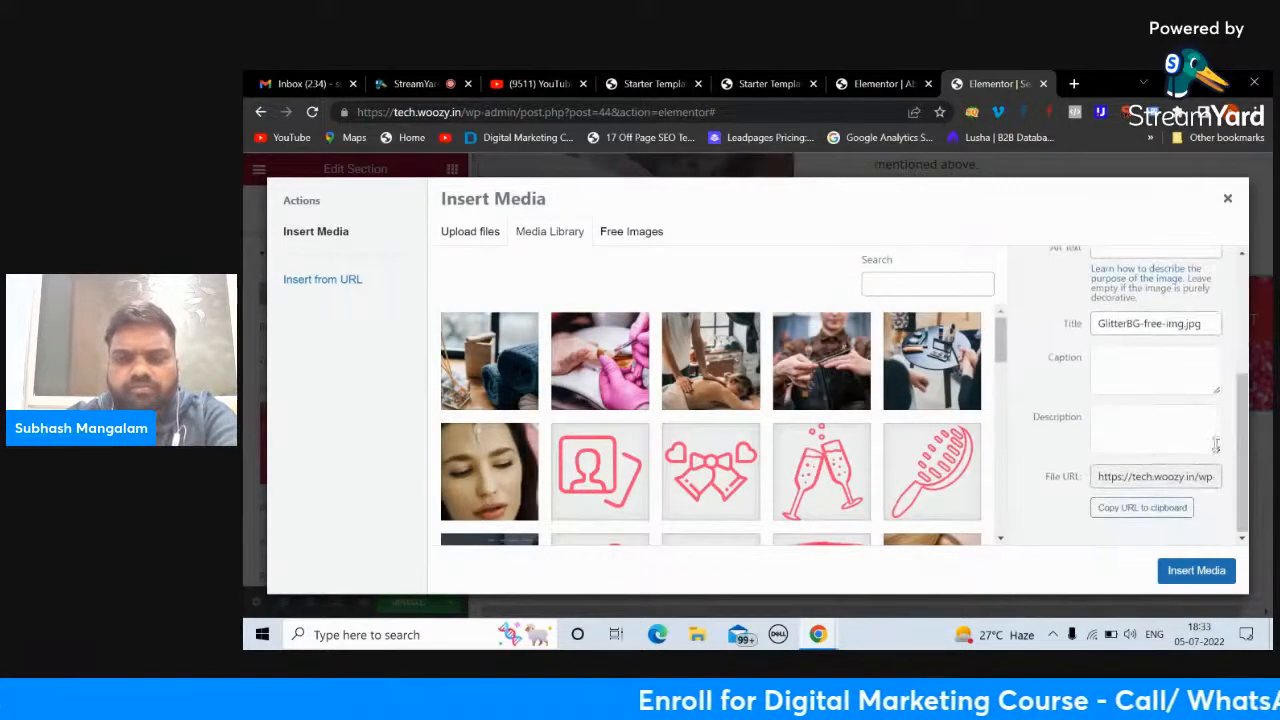
{"action": "left_click_drag", "start_coordinate": [1000, 345], "coordinate": [1004, 315]}
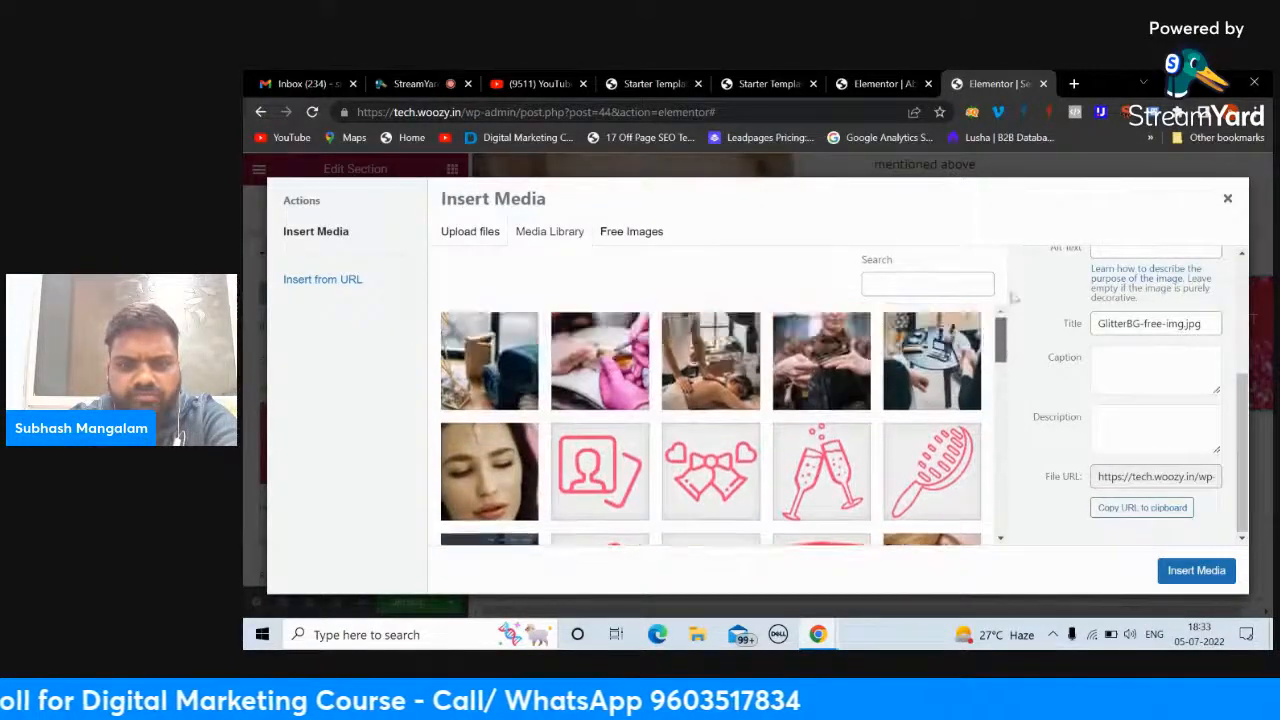
{"action": "left_click", "coordinate": [1228, 202]}
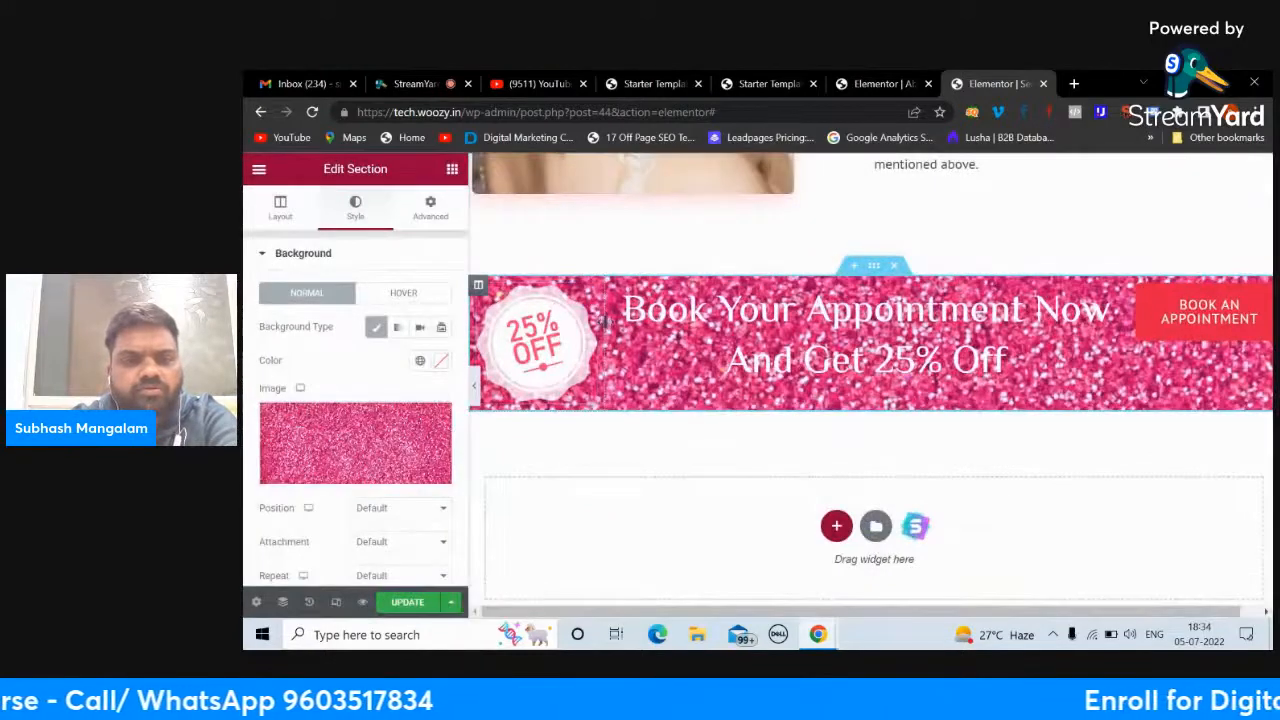
Step: Narrow the new banner's 25% Off badge column to about 12% and compare the section with the original appointment banner
{"action": "left_click_drag", "start_coordinate": [605, 320], "coordinate": [565, 333]}
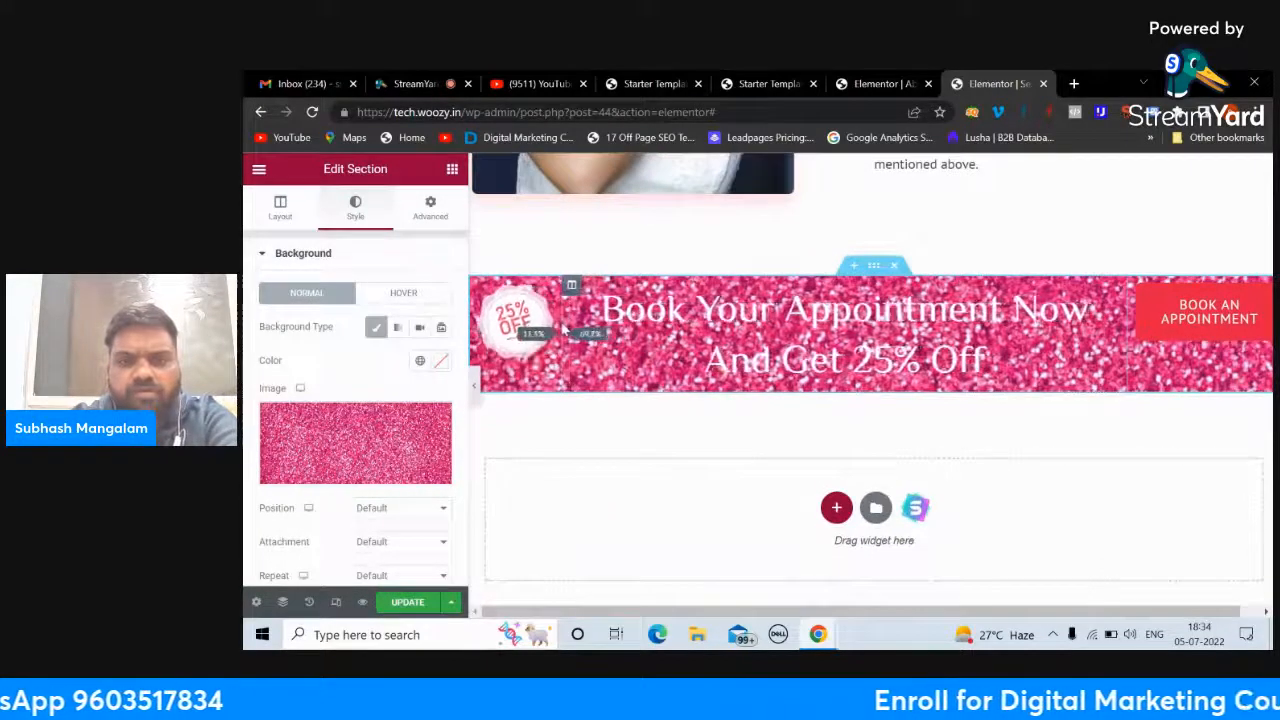
{"action": "scroll", "coordinate": [645, 301], "scroll_direction": "up", "scroll_amount": 10}
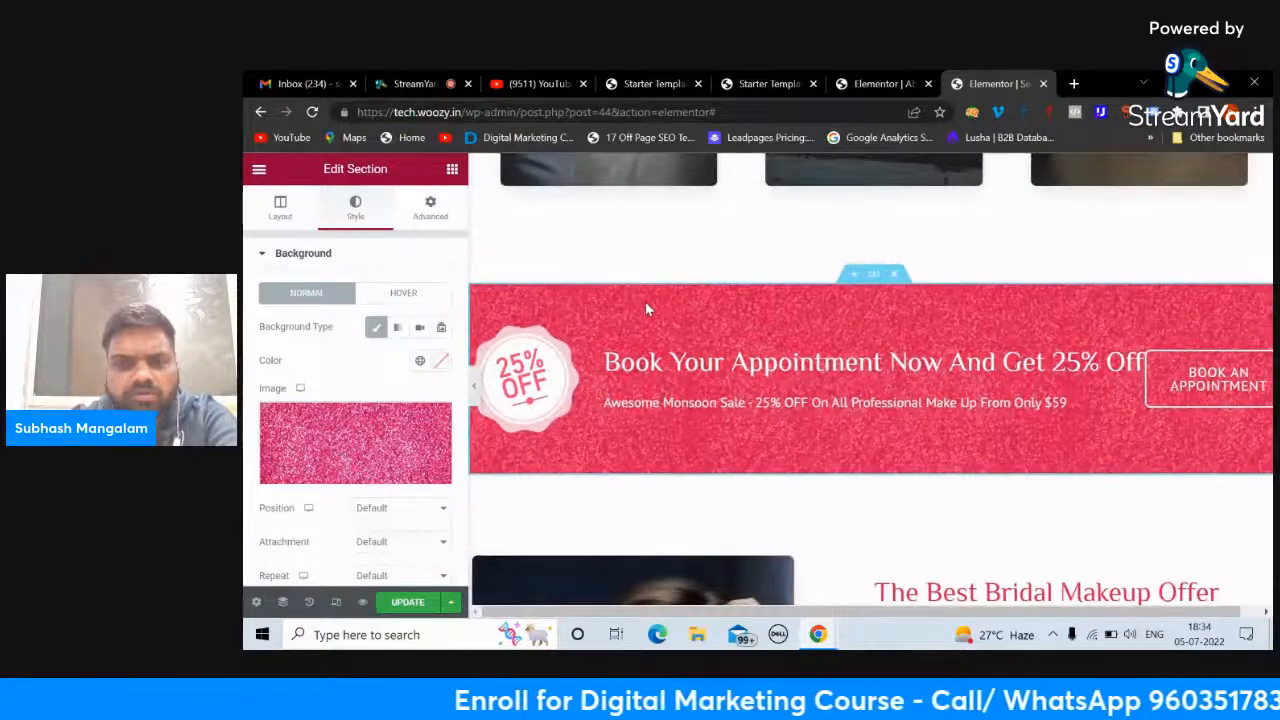
{"action": "scroll", "coordinate": [640, 308], "scroll_direction": "down", "scroll_amount": 5}
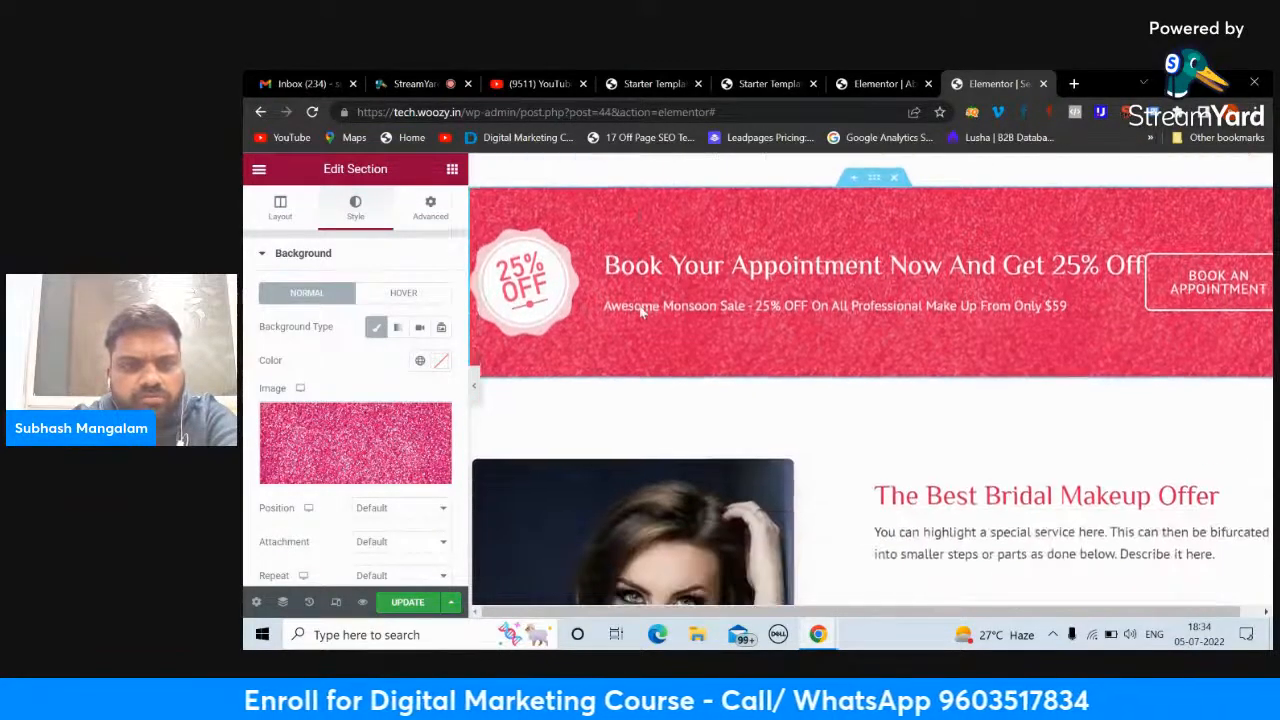
{"action": "scroll", "coordinate": [641, 313], "scroll_direction": "down", "scroll_amount": 3}
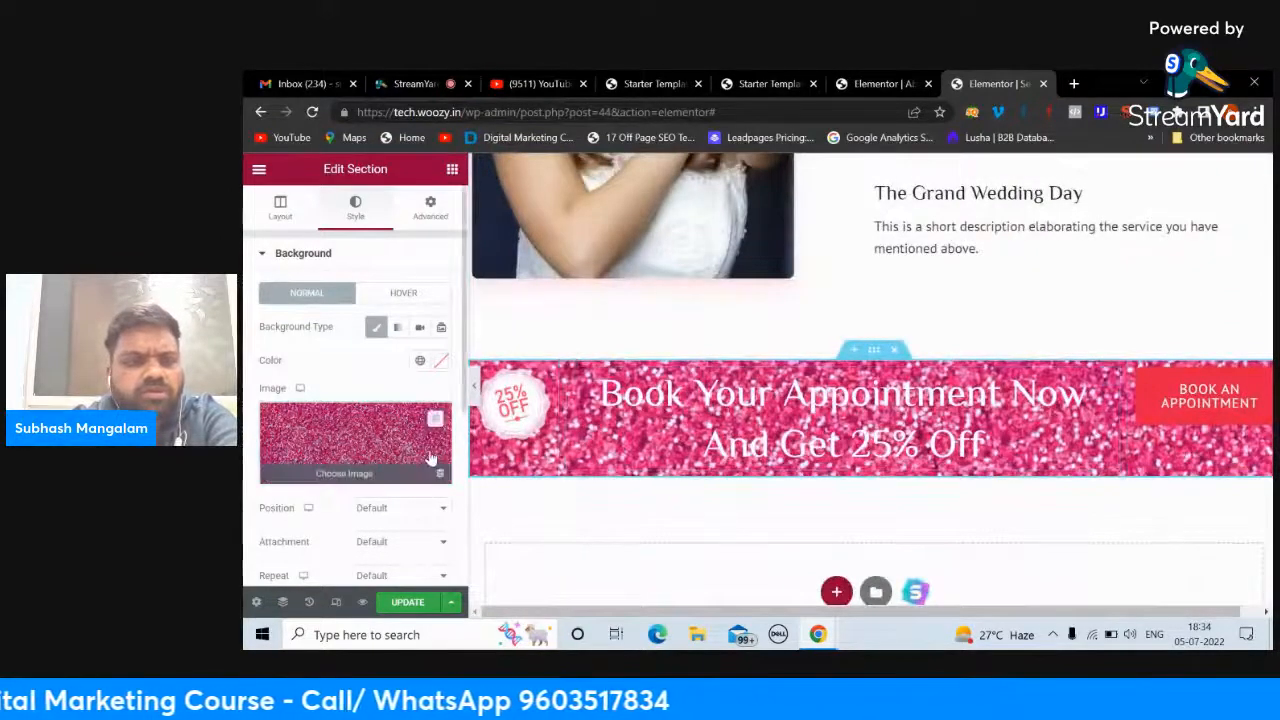
{"action": "scroll", "coordinate": [731, 291], "scroll_direction": "up", "scroll_amount": 8}
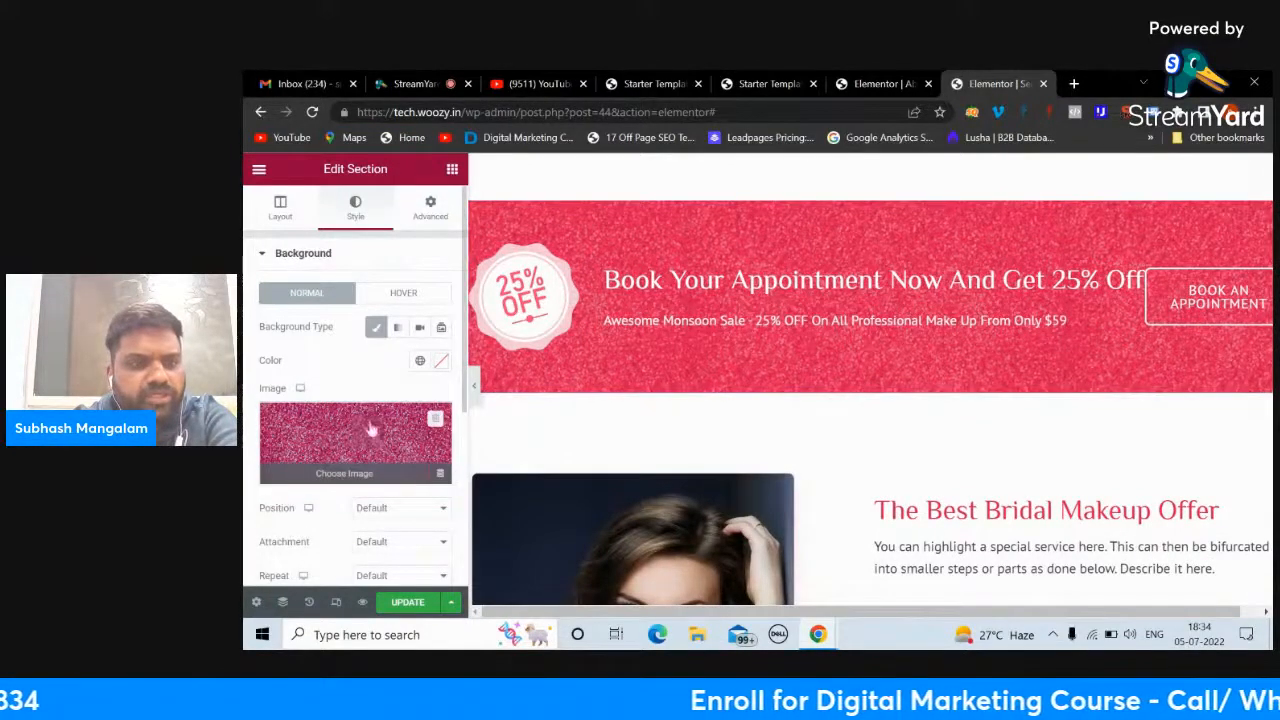
{"action": "scroll", "coordinate": [435, 415], "scroll_direction": "down", "scroll_amount": 1}
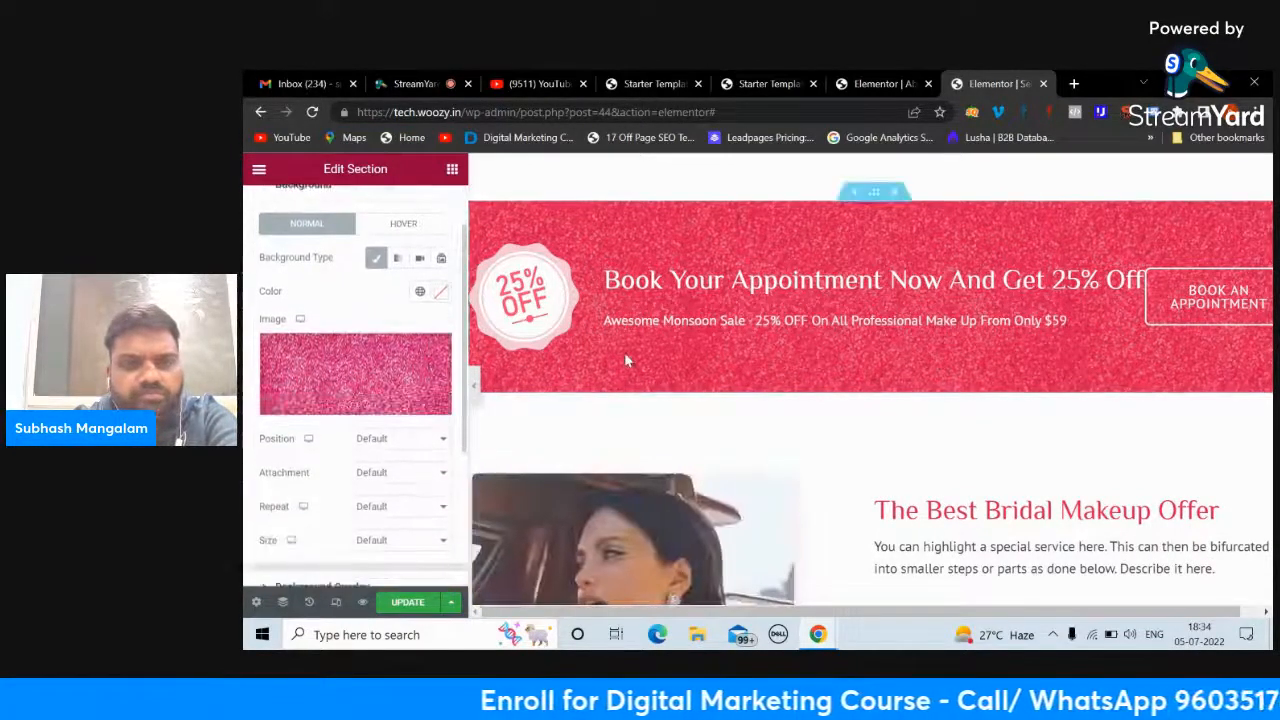
{"action": "scroll", "coordinate": [624, 355], "scroll_direction": "down", "scroll_amount": 3}
{"action": "scroll", "coordinate": [624, 352], "scroll_direction": "down", "scroll_amount": 4}
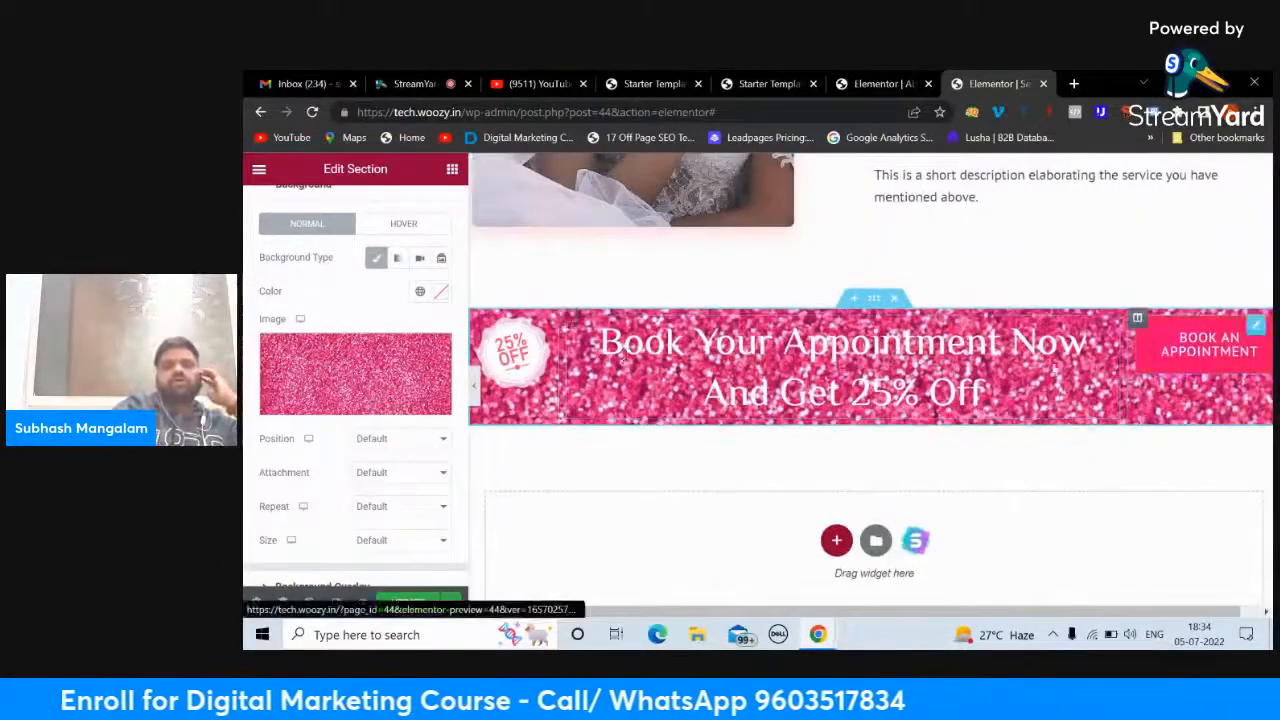
Step: Save the changes to the Services page
{"action": "scroll", "coordinate": [995, 395], "scroll_direction": "up", "scroll_amount": 8}
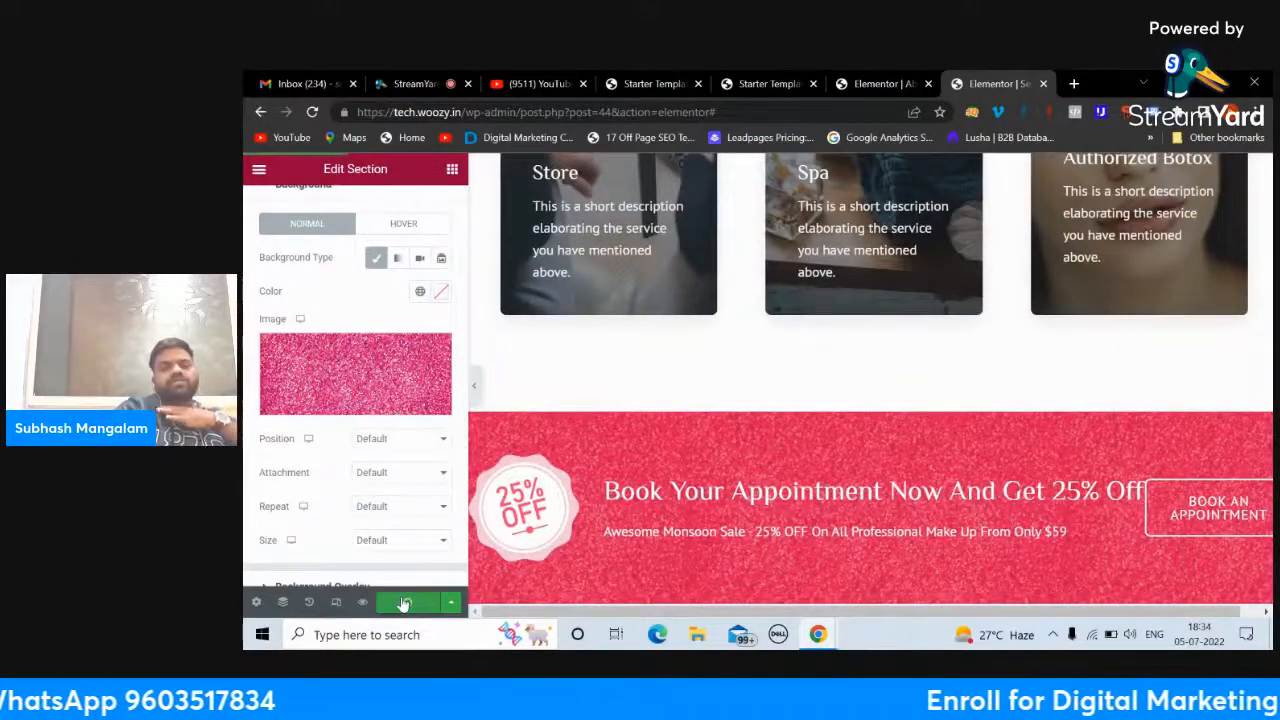
{"action": "left_click", "coordinate": [405, 603]}
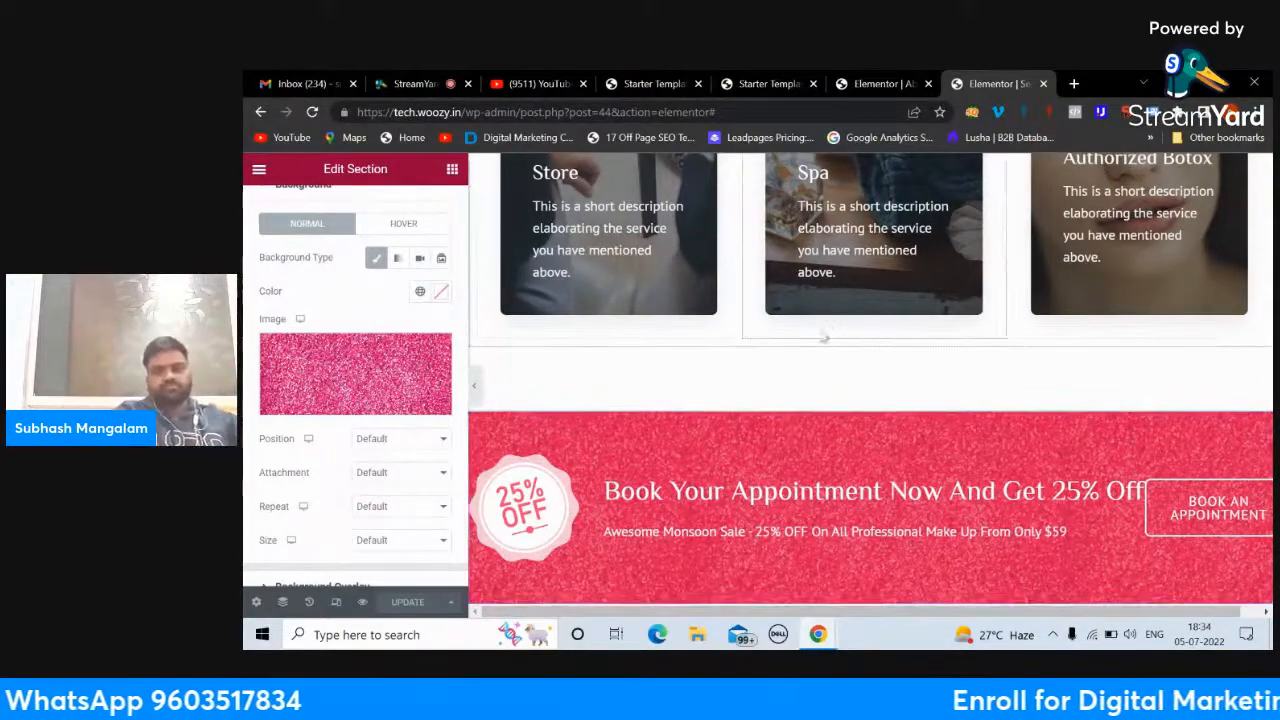
{"action": "scroll", "coordinate": [784, 430], "scroll_direction": "down", "scroll_amount": 5}
{"action": "scroll", "coordinate": [810, 345], "scroll_direction": "up", "scroll_amount": 15}
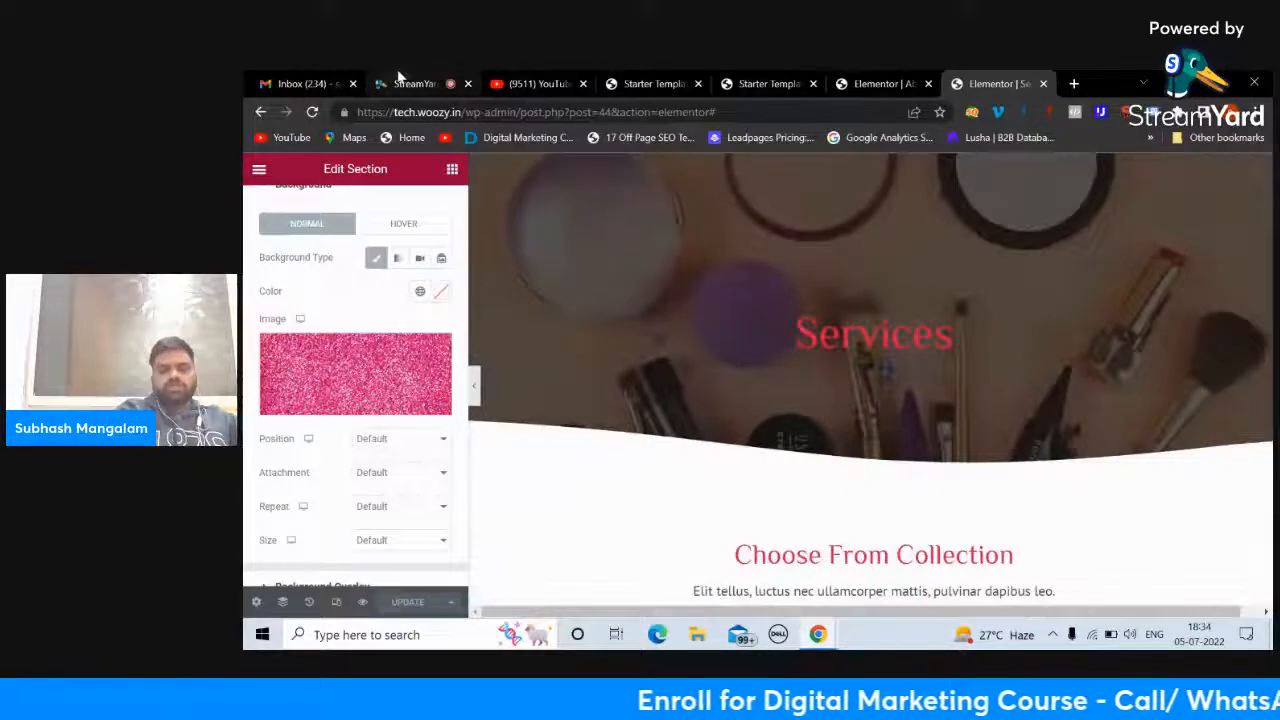
Step: Search Google for fastfreedomacademy in a new browser tab and open the Fast Freedom Academy website
{"action": "left_click", "coordinate": [410, 83]}
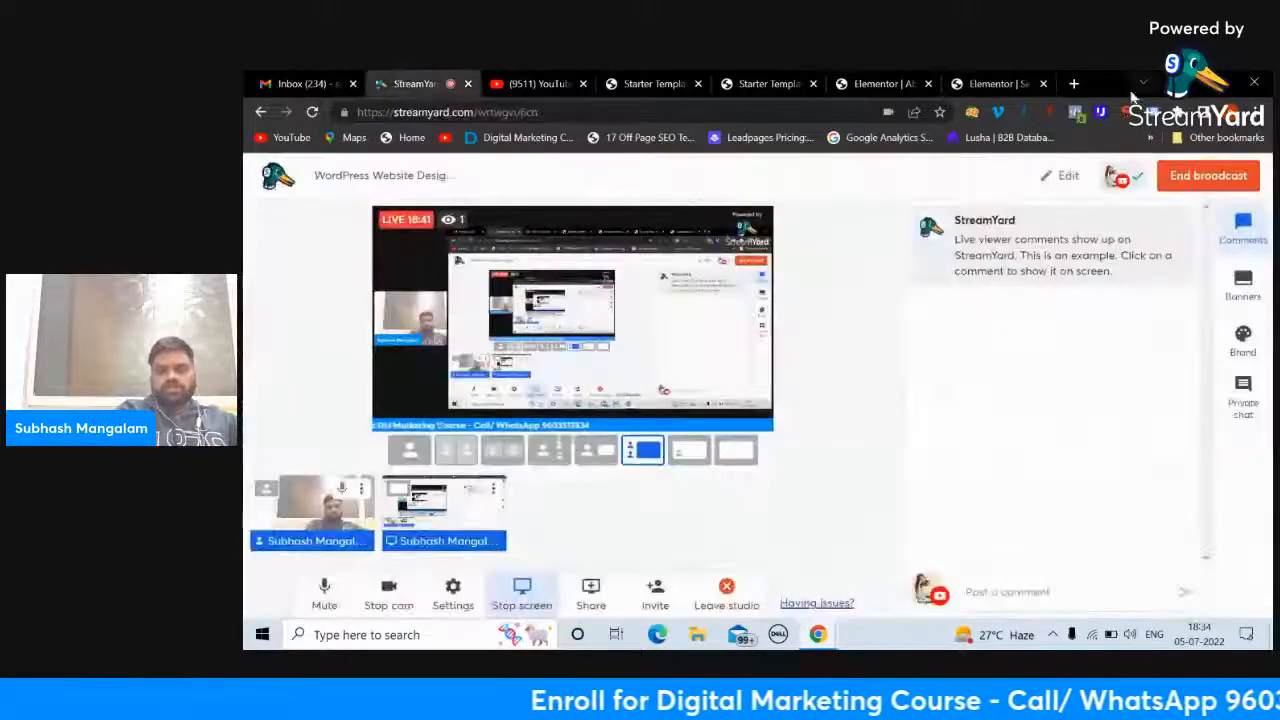
{"action": "left_click", "coordinate": [1075, 84]}
{"action": "type", "text": "fast"}
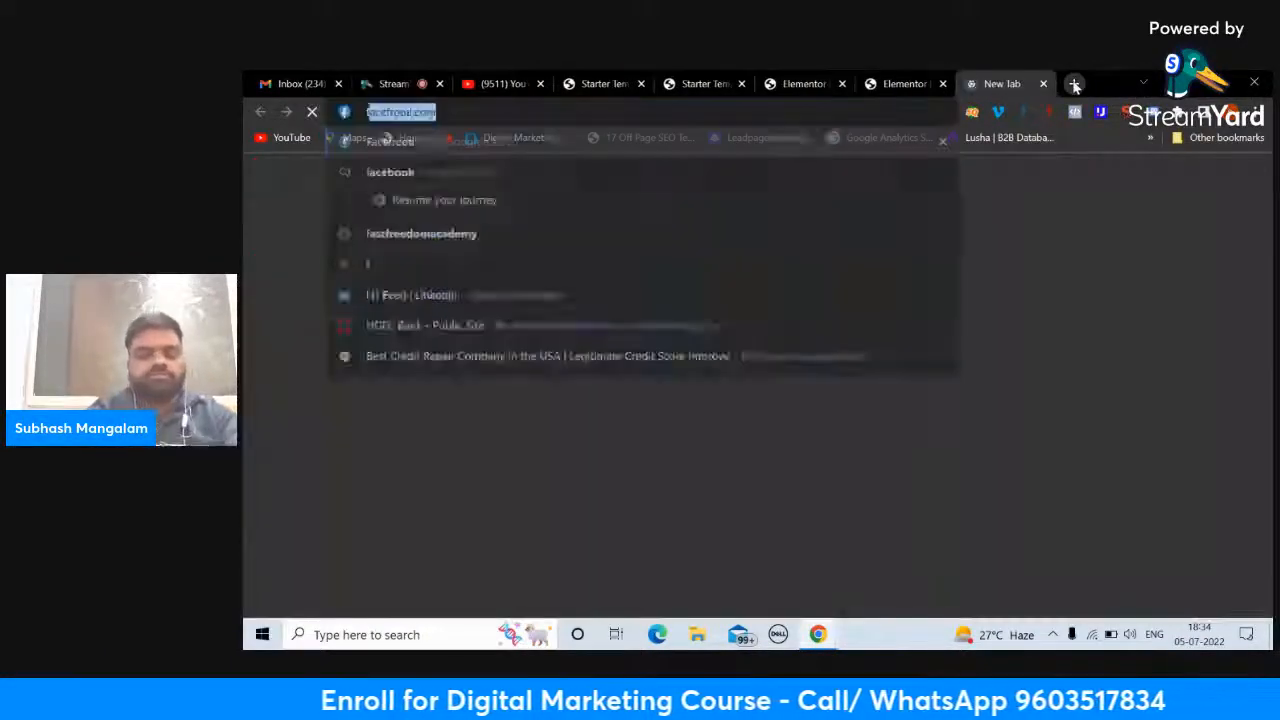
{"action": "key", "text": "Return"}
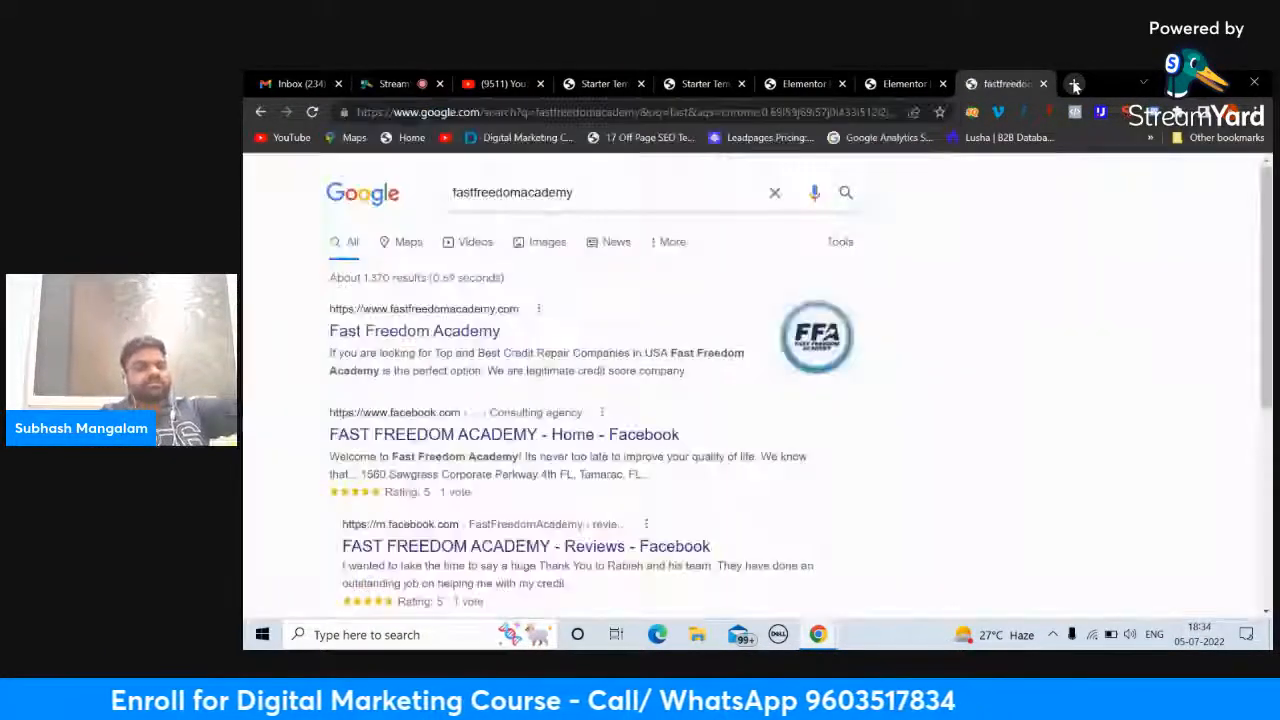
{"action": "left_click", "coordinate": [433, 335]}
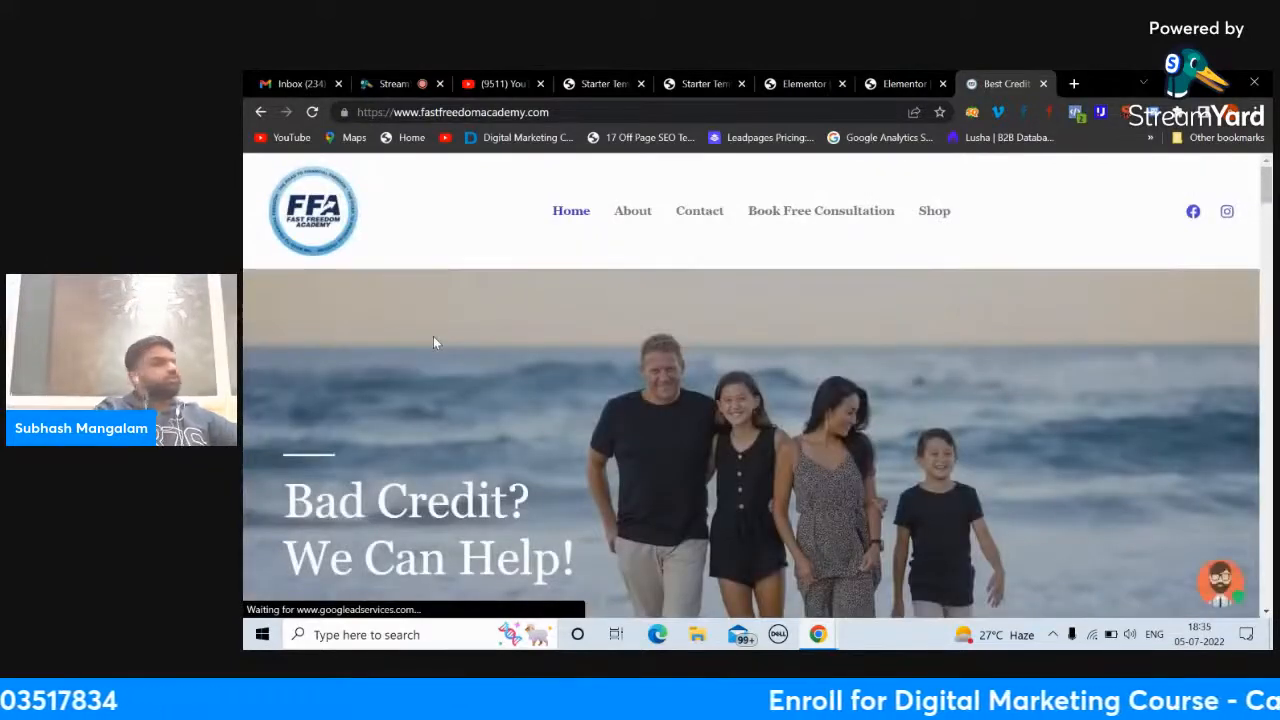
Step: Examine the Fast Freedom Academy home page layout, including the hero, consultation form, service blocks and customer reviews
{"action": "scroll", "coordinate": [433, 340], "scroll_direction": "down", "scroll_amount": 2}
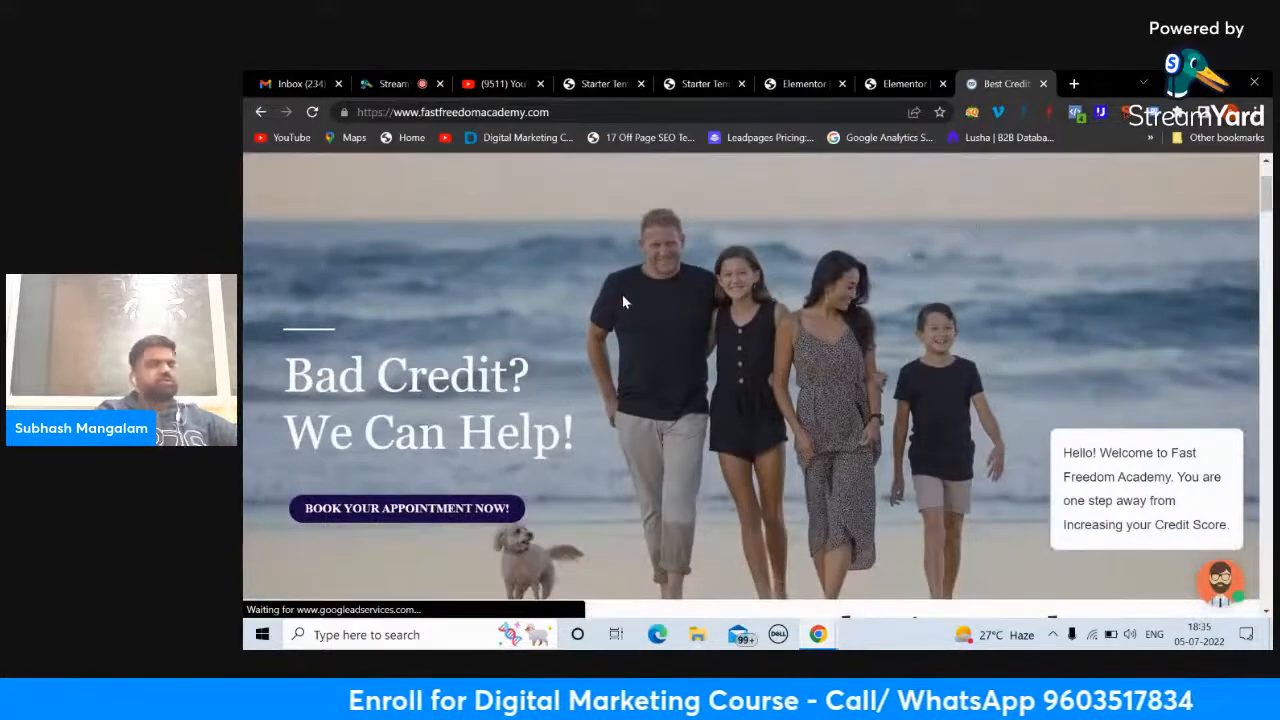
{"action": "scroll", "coordinate": [512, 400], "scroll_direction": "down", "scroll_amount": 6}
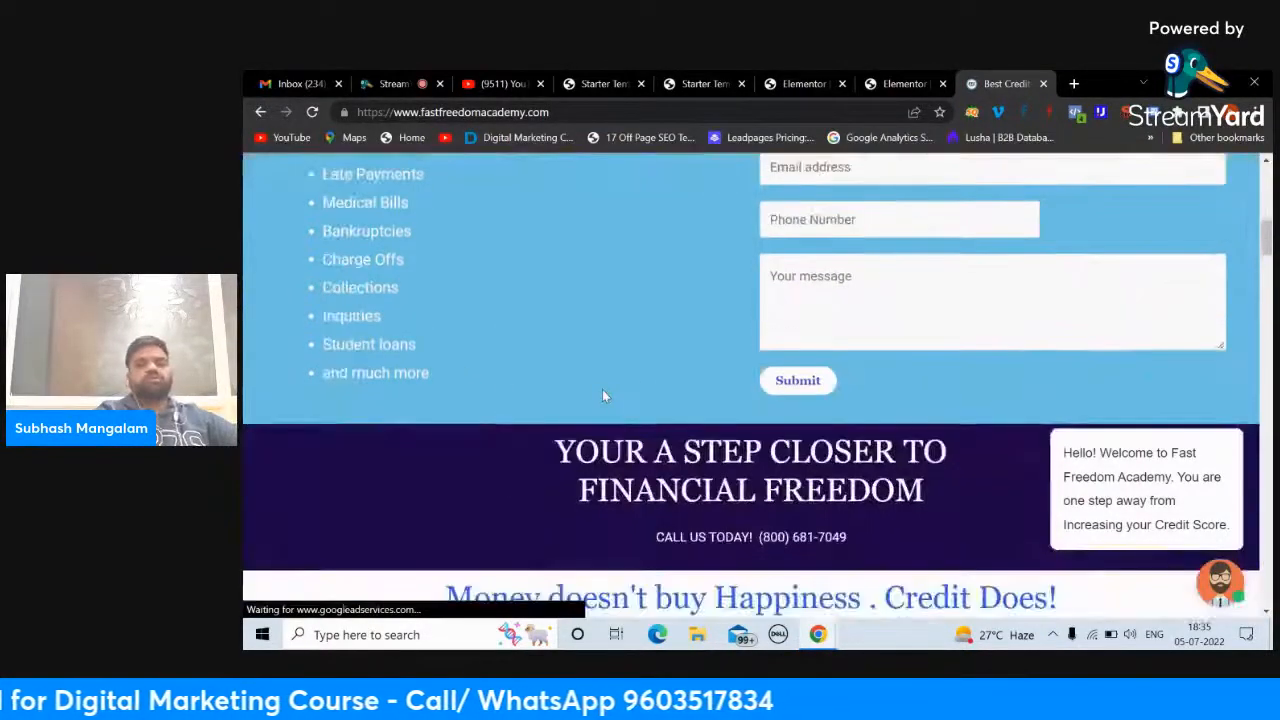
{"action": "scroll", "coordinate": [602, 390], "scroll_direction": "up", "scroll_amount": 3}
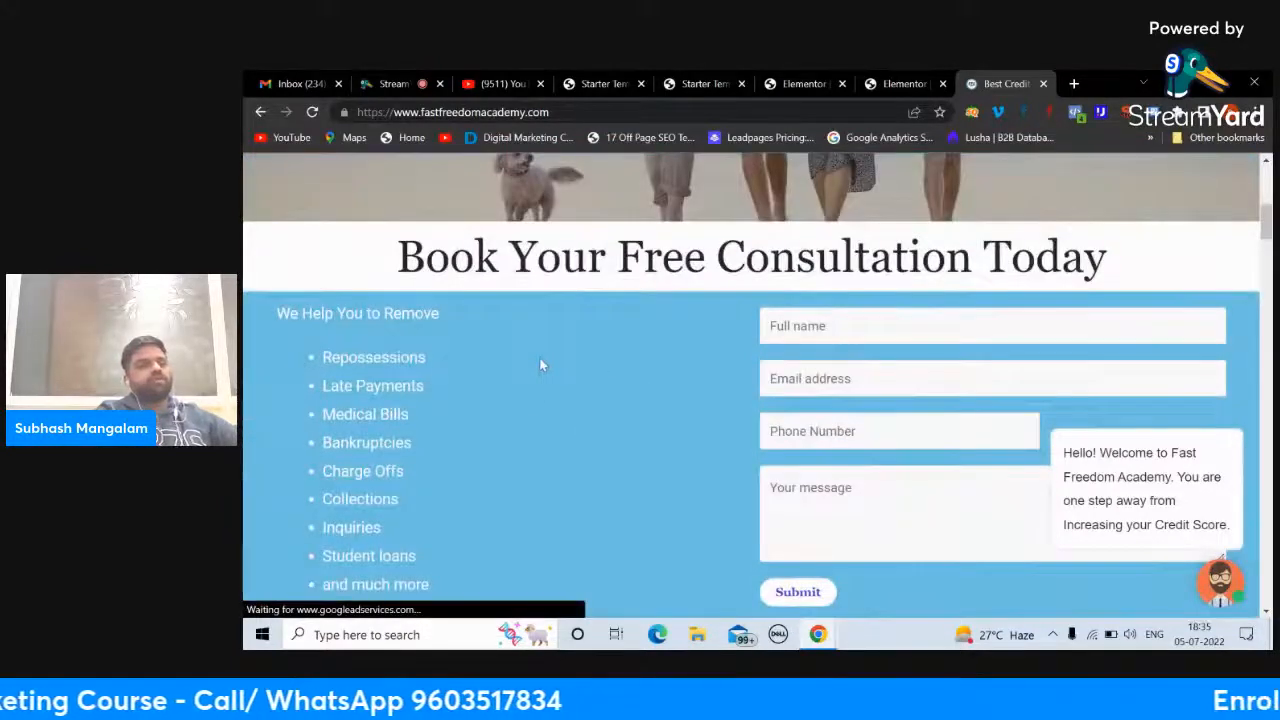
{"action": "scroll", "coordinate": [540, 365], "scroll_direction": "down", "scroll_amount": 5}
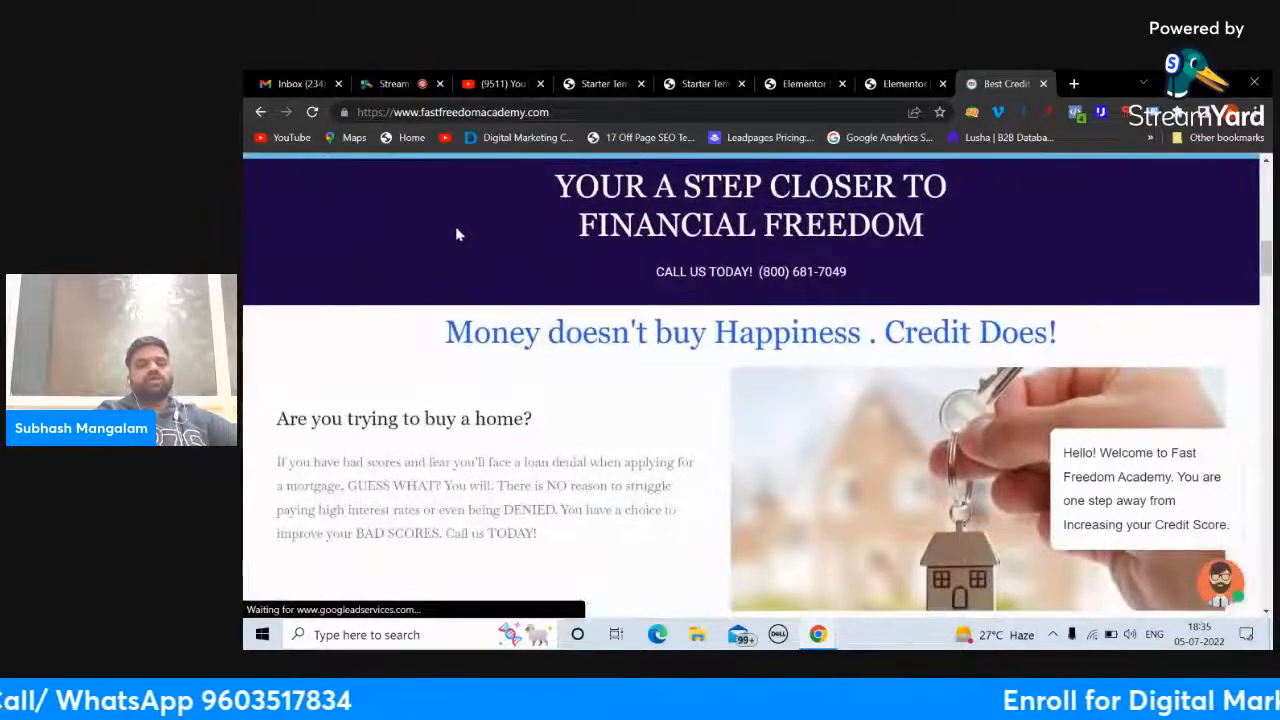
{"action": "scroll", "coordinate": [455, 233], "scroll_direction": "down", "scroll_amount": 3}
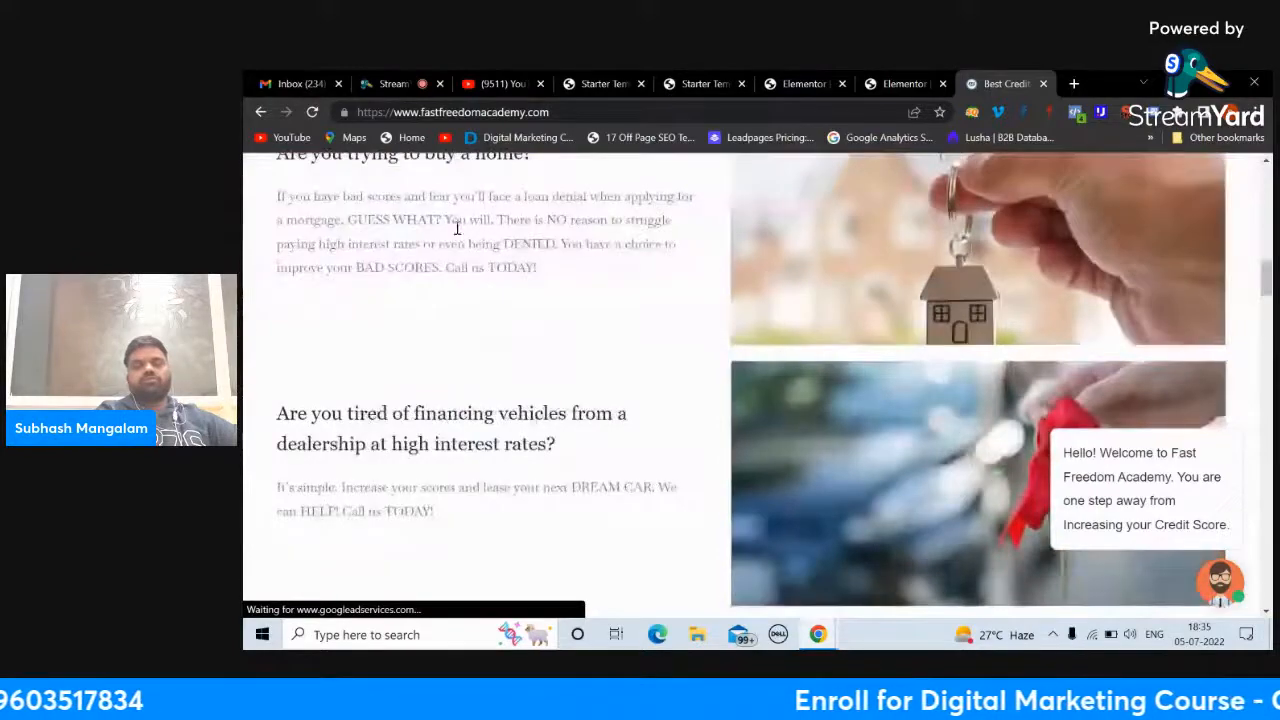
{"action": "scroll", "coordinate": [563, 344], "scroll_direction": "down", "scroll_amount": 10}
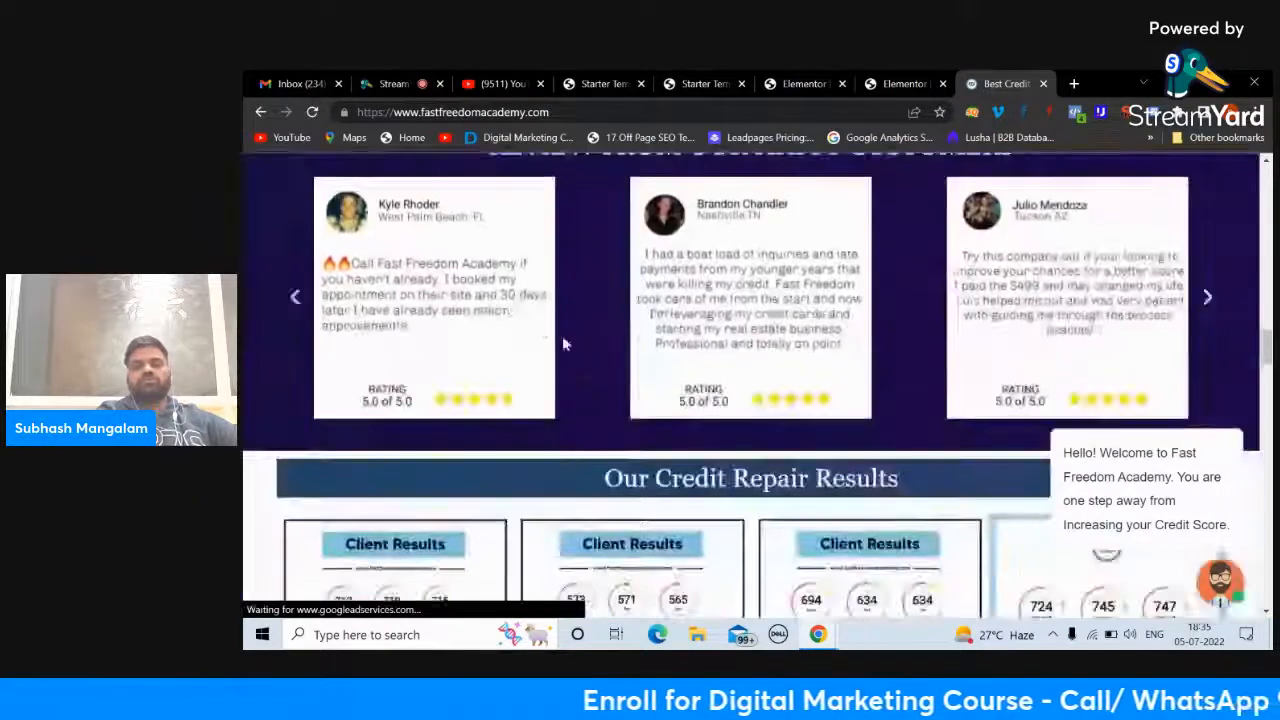